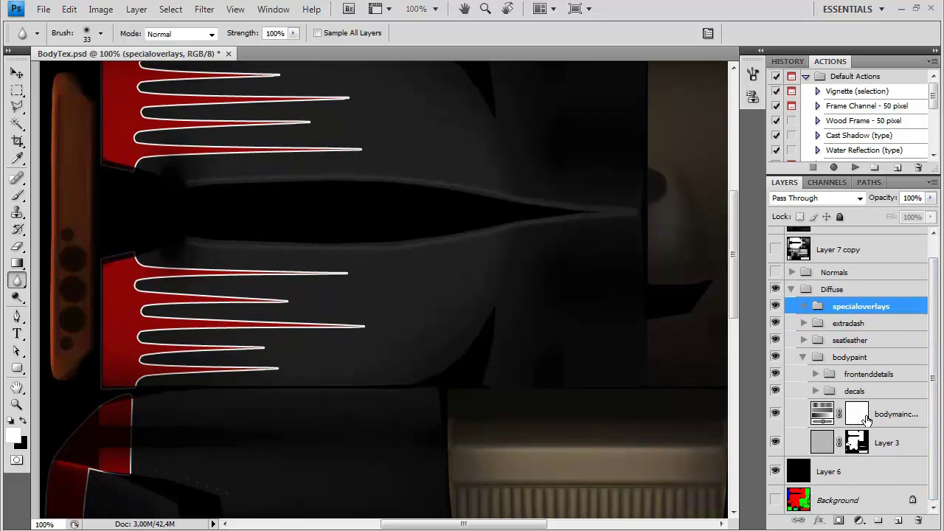
# Create a group named wearntear above frontenddetails in the bodypaint group and add an empty layer inside it.
pyautogui.click(850, 377)
pyautogui.click(880, 524)
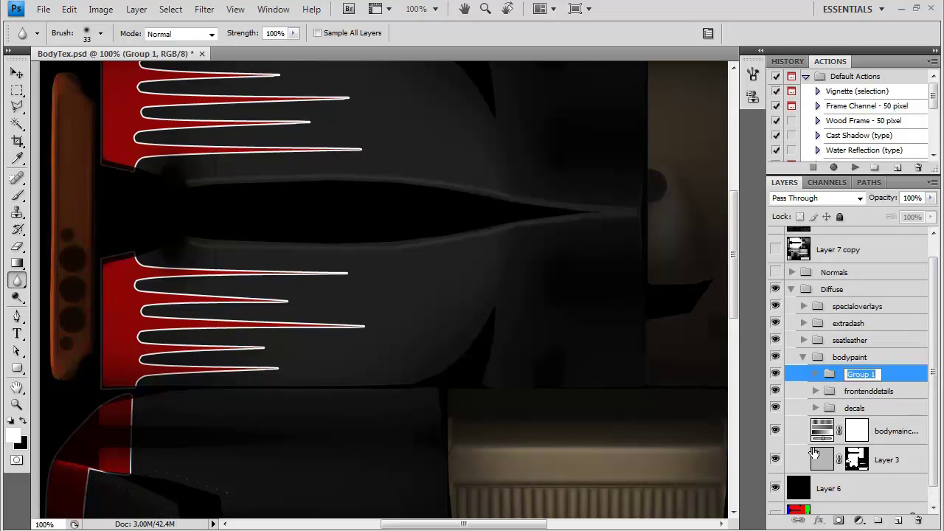
pyautogui.write('wearntear')
pyautogui.press('Return')
pyautogui.hotkey('ctrl', 'shift', 'alt', 'n')
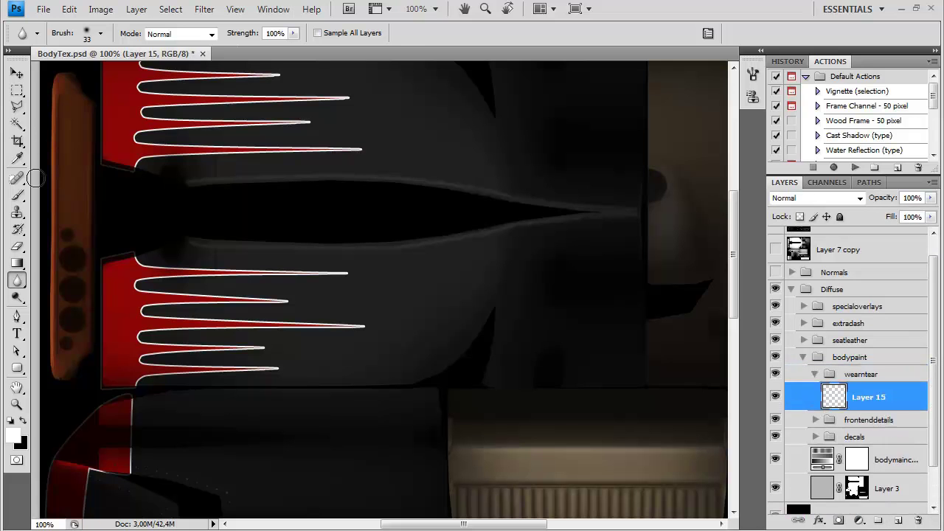
# Choose the 440 px grunge tip for the Brush tool and reduce its diameter to 166 px.
pyautogui.press('b')
pyautogui.click(101, 33)
pyautogui.moveTo(169, 158); pyautogui.dragTo(167, 188)
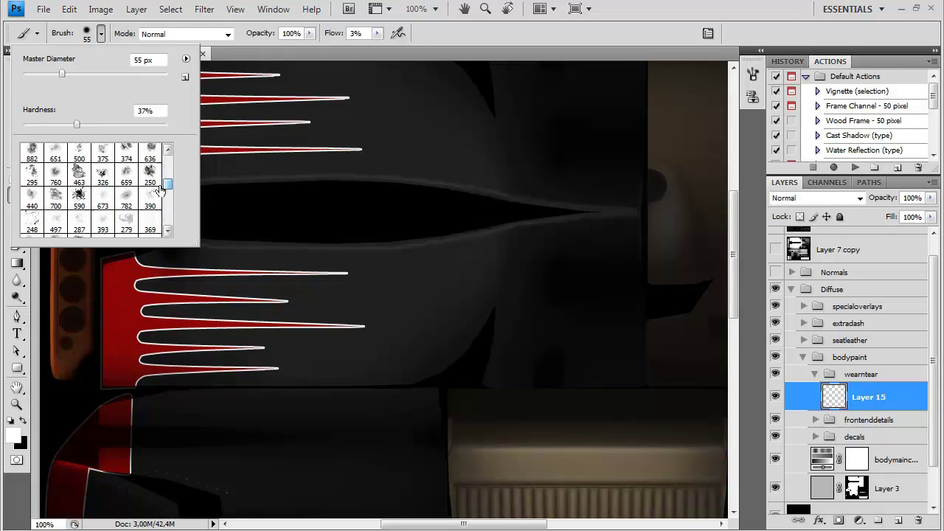
pyautogui.click(32, 198)
pyautogui.rightClick(293, 328)
pyautogui.moveTo(402, 354); pyautogui.dragTo(376, 354)
pyautogui.click(495, 34)
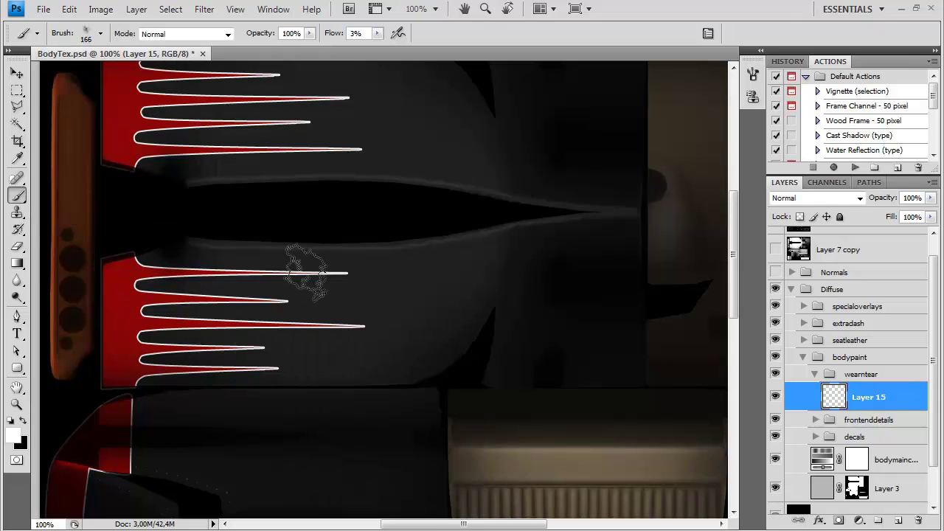
# Paint black grime at 16% flow over the bottom edge of the lower red flame panel.
pyautogui.press('x')
pyautogui.moveTo(129, 370)
pyautogui.mouseDown()
pyautogui.moveTo(176, 377)
pyautogui.moveTo(149, 369)
pyautogui.moveTo(152, 358)
pyautogui.moveTo(230, 368)
pyautogui.mouseUp()
pyautogui.click(241, 349)
pyautogui.moveTo(164, 374)
pyautogui.mouseDown()
pyautogui.moveTo(130, 374)
pyautogui.moveTo(266, 380)
pyautogui.moveTo(241, 392)
pyautogui.mouseUp()
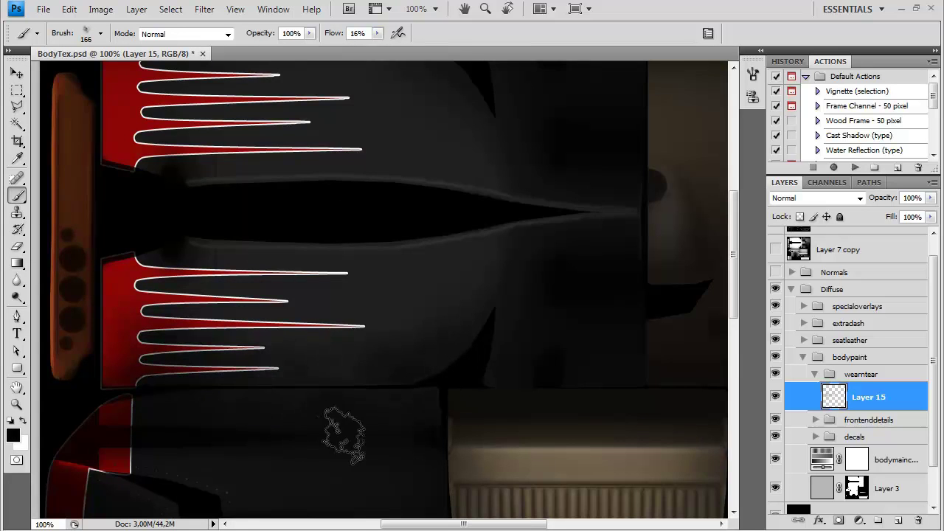
# Undo the last grime stroke and repaint grime over the dark panel below the flames.
pyautogui.moveTo(293, 428); pyautogui.dragTo(328, 280)
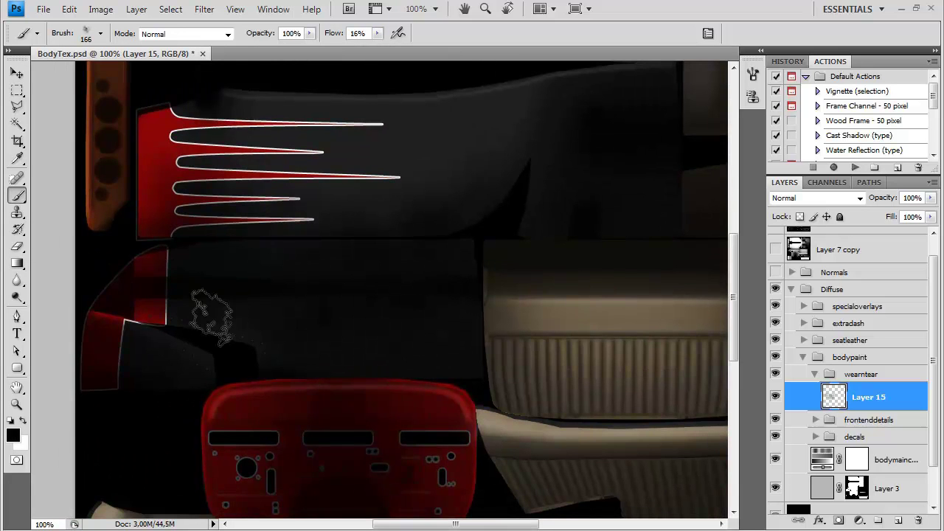
pyautogui.click(787, 62)
pyautogui.click(857, 140)
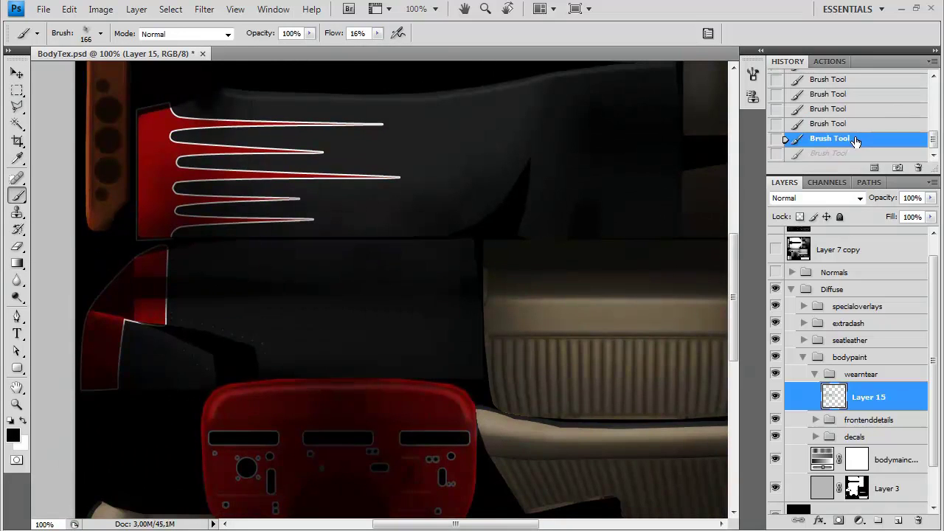
pyautogui.click(428, 266)
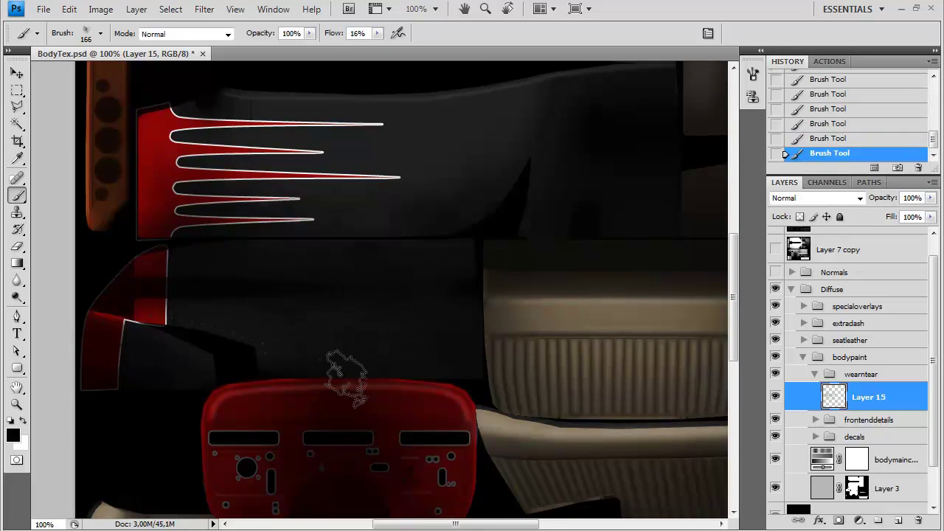
# Brush more black grime over the body and flame panels across the texture.
pyautogui.moveTo(326, 376); pyautogui.dragTo(321, 212)
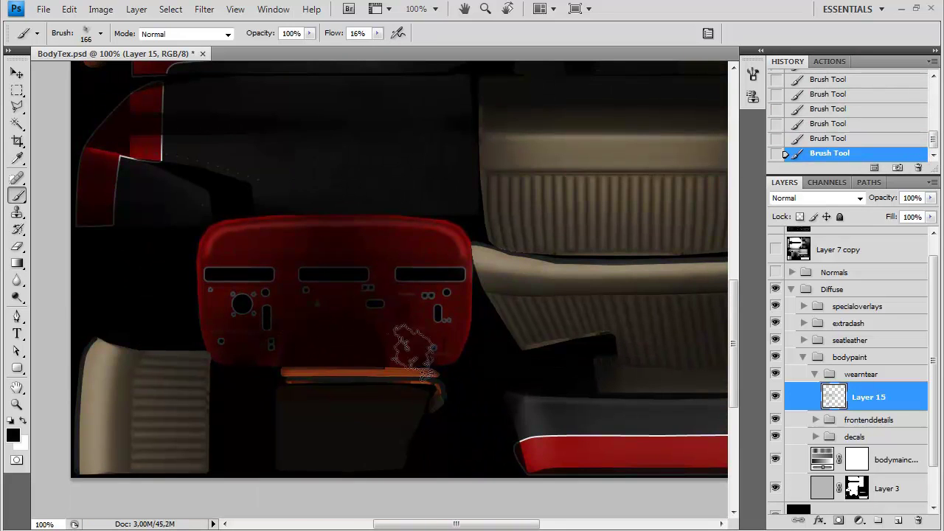
pyautogui.moveTo(296, 191); pyautogui.dragTo(346, 308)
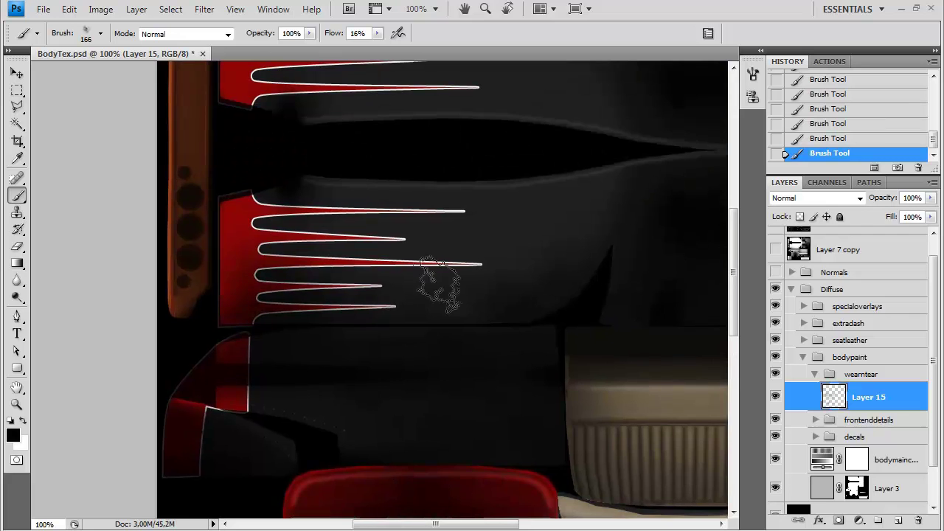
pyautogui.moveTo(664, 313); pyautogui.dragTo(424, 307)
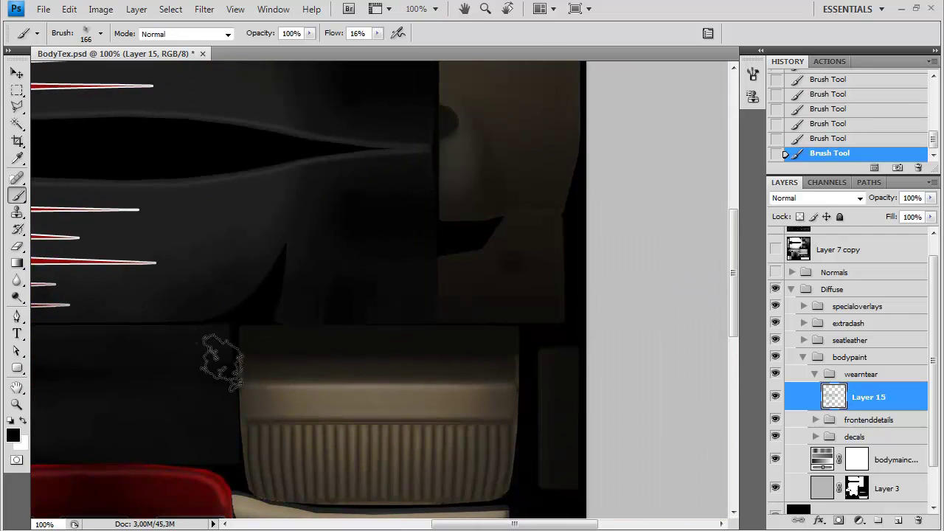
pyautogui.moveTo(365, 285); pyautogui.dragTo(429, 443)
pyautogui.moveTo(321, 171); pyautogui.dragTo(487, 210)
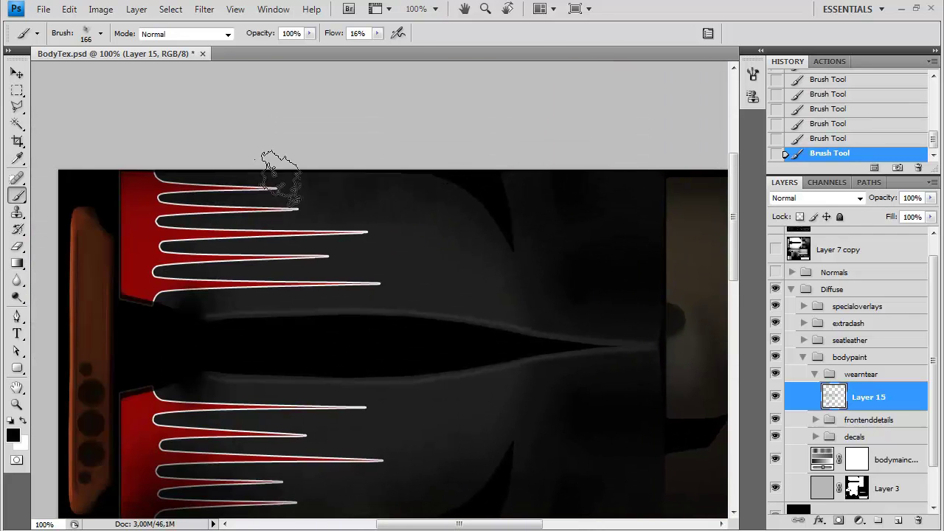
pyautogui.moveTo(314, 313); pyautogui.dragTo(347, 219)
pyautogui.moveTo(210, 513)
pyautogui.mouseDown()
pyautogui.moveTo(213, 351)
pyautogui.moveTo(198, 173)
pyautogui.mouseUp()
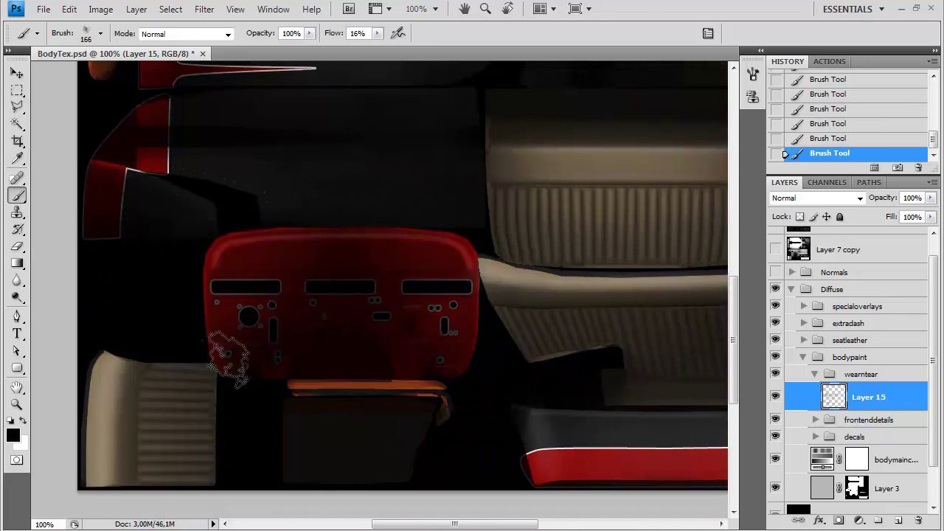
pyautogui.click(100, 33)
pyautogui.click(32, 223)
pyautogui.click(302, 335)
pyautogui.rightClick(373, 379)
pyautogui.moveTo(520, 343); pyautogui.dragTo(506, 342)
# Choose the 178 px speckle brush tip, set the flow to 63% and reduce the diameter to 156 px.
pyautogui.click(100, 33)
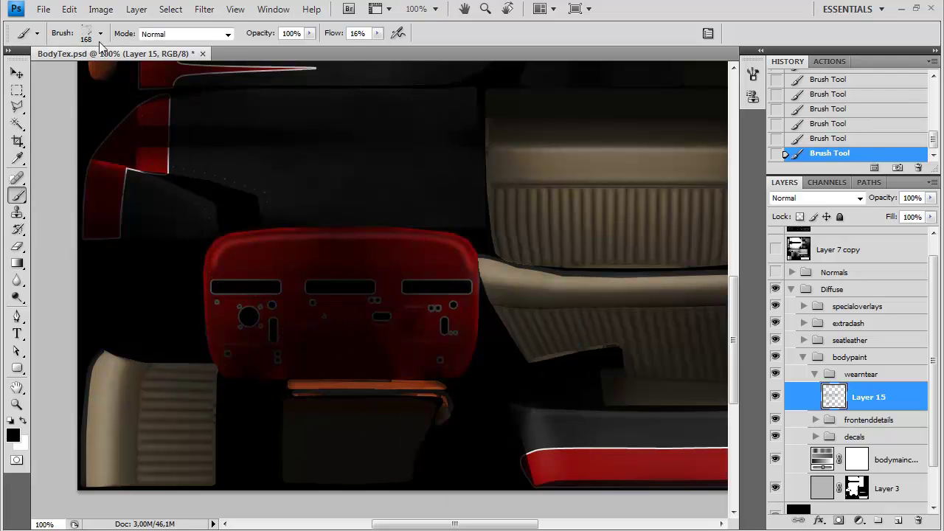
pyautogui.click(100, 34)
pyautogui.click(168, 150)
pyautogui.click(168, 152)
pyautogui.click(56, 175)
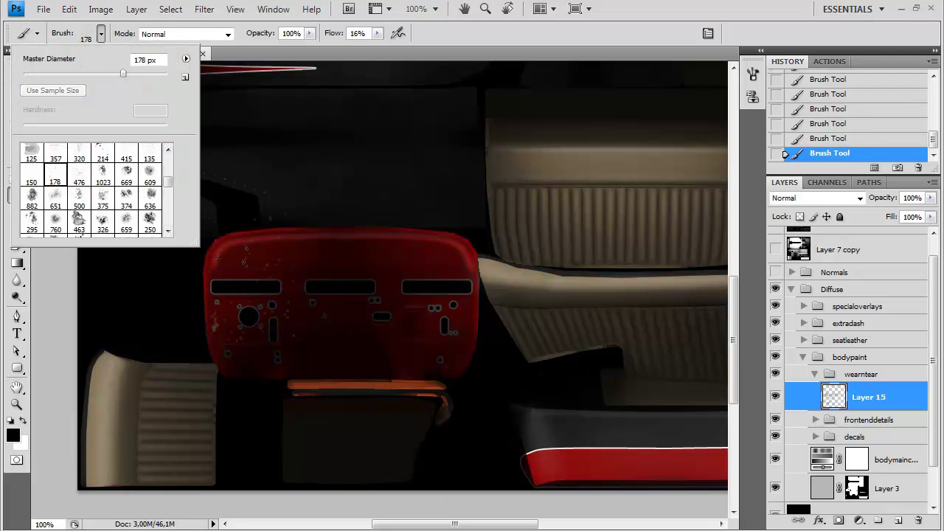
pyautogui.click(340, 332)
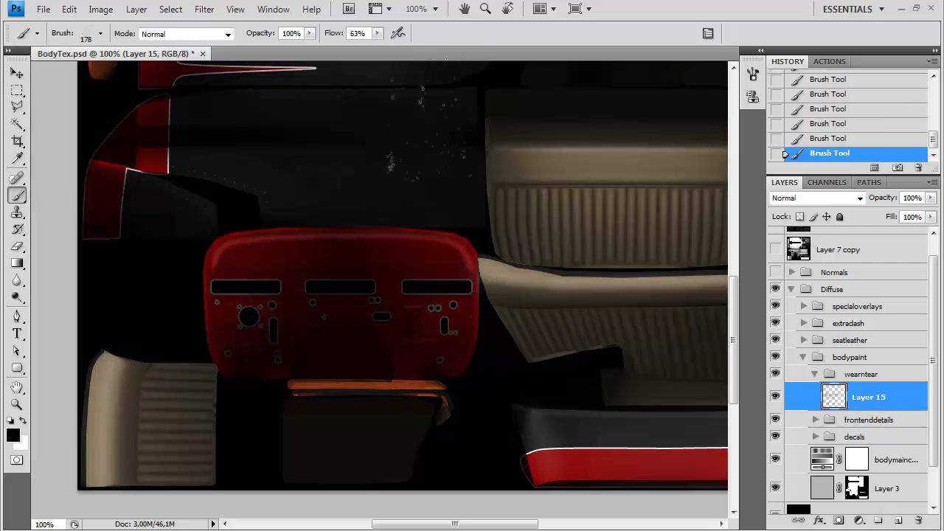
pyautogui.rightClick(431, 307)
pyautogui.click(511, 31)
# Add fine black specks of grime across the body panels and around the dashboard.
pyautogui.moveTo(279, 274)
pyautogui.mouseDown()
pyautogui.moveTo(297, 383)
pyautogui.moveTo(327, 472)
pyautogui.mouseUp()
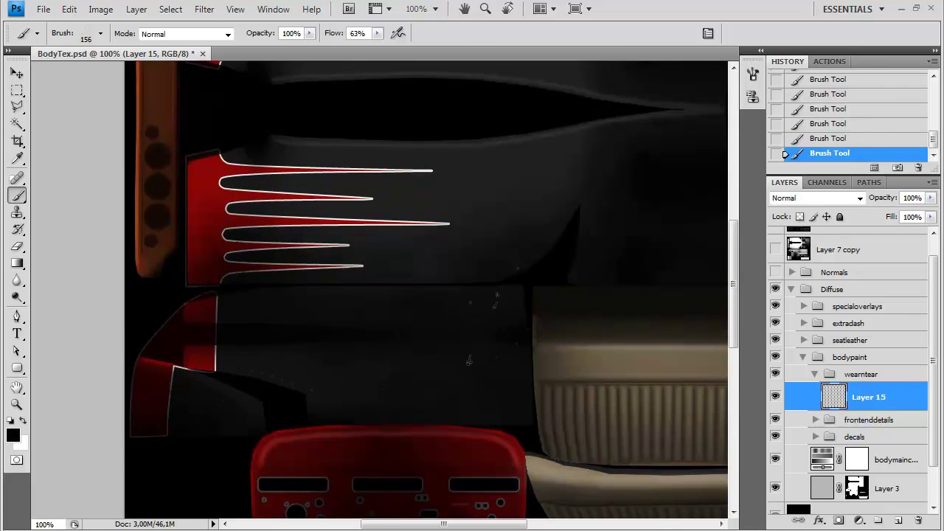
pyautogui.moveTo(558, 279); pyautogui.dragTo(358, 369)
pyautogui.moveTo(162, 133); pyautogui.dragTo(279, 275)
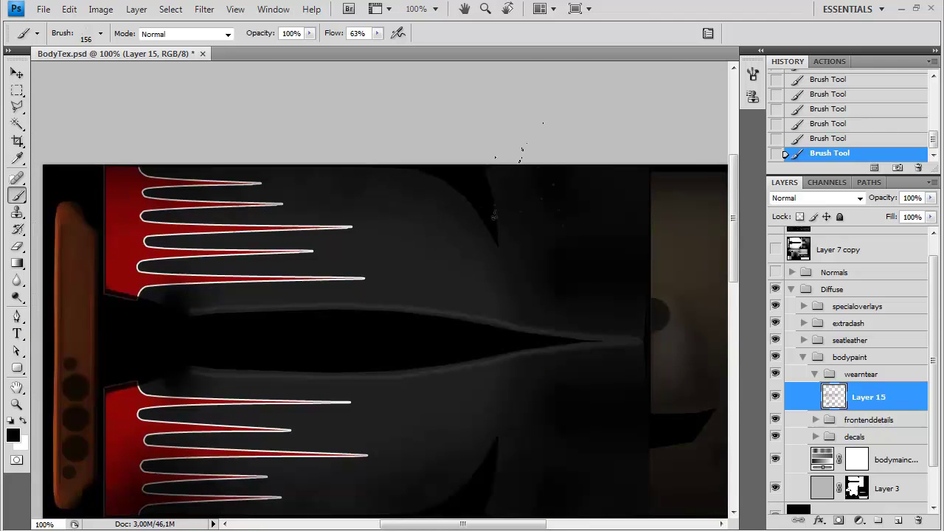
pyautogui.moveTo(286, 509); pyautogui.dragTo(236, 115)
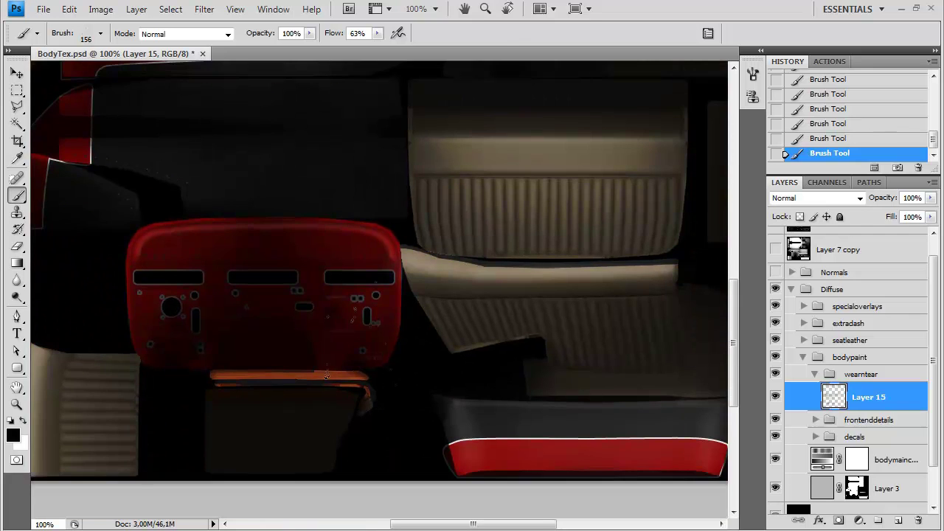
pyautogui.moveTo(105, 253); pyautogui.dragTo(157, 289)
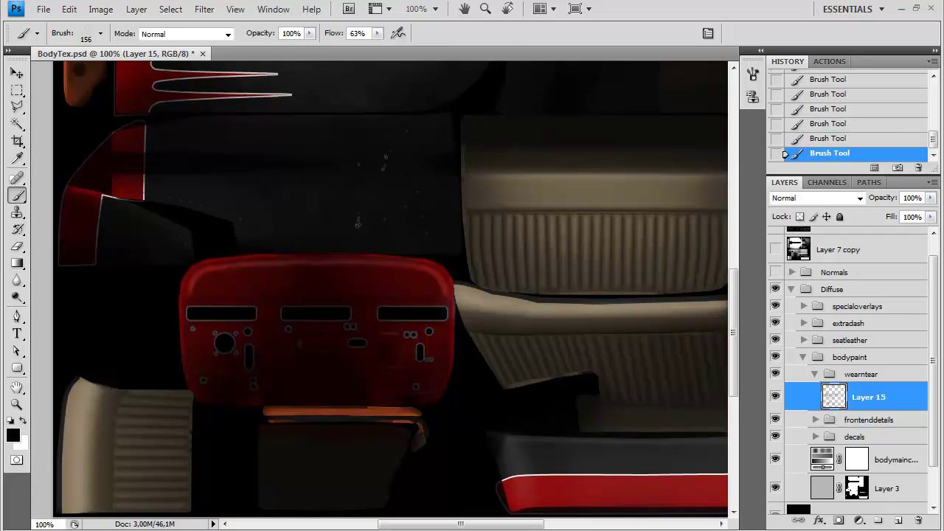
pyautogui.moveTo(302, 78); pyautogui.dragTo(331, 262)
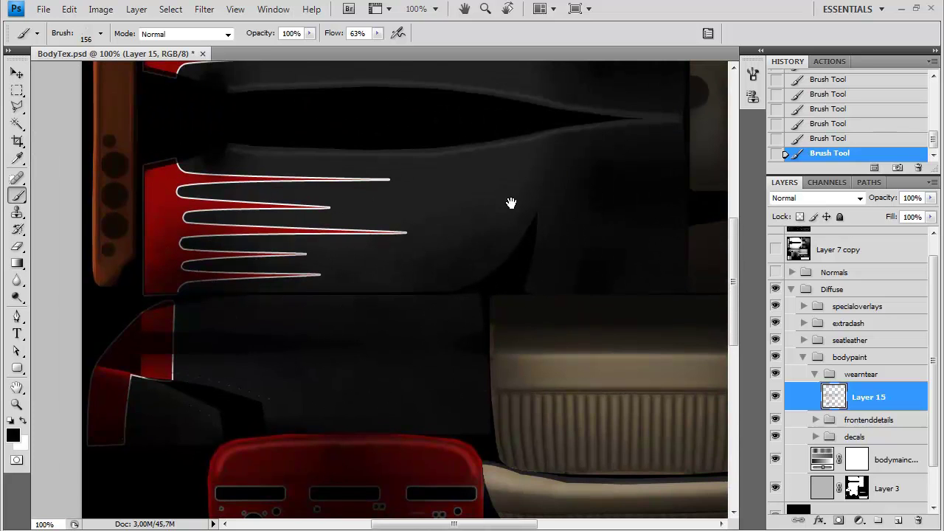
pyautogui.moveTo(473, 253); pyautogui.dragTo(514, 318)
# Rename the painted layer as grime and add a new layer named dust above it.
pyautogui.click(100, 33)
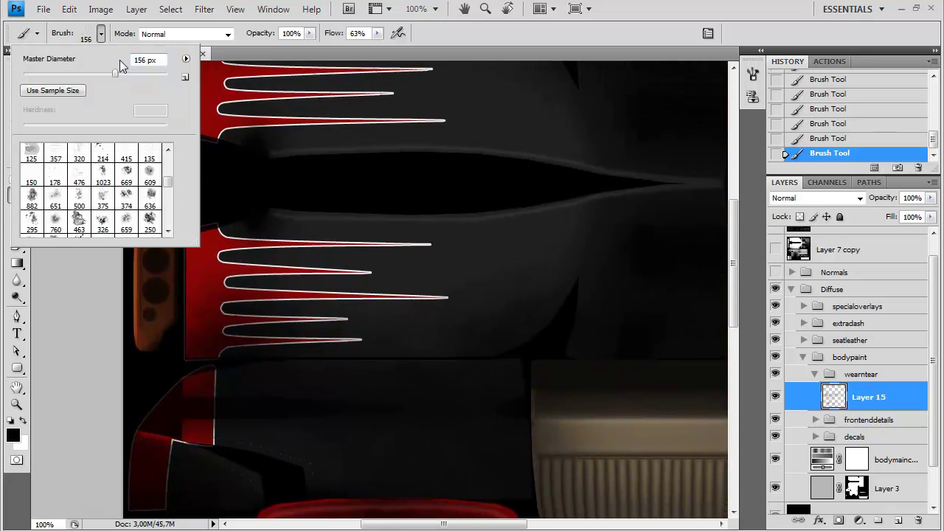
pyautogui.doubleClick(889, 398)
pyautogui.write('grime')
pyautogui.press('Return')
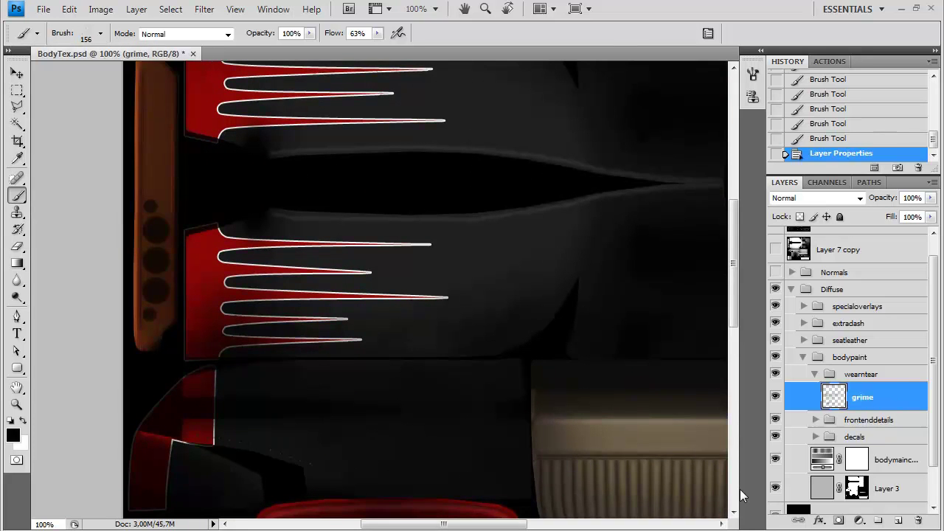
pyautogui.click(894, 520)
pyautogui.press('Return')
# Choose the large 1420 px dust and scratch brush tip for the dust layer.
pyautogui.click(100, 33)
pyautogui.scroll(-5, 137, 242)
pyautogui.click(169, 151)
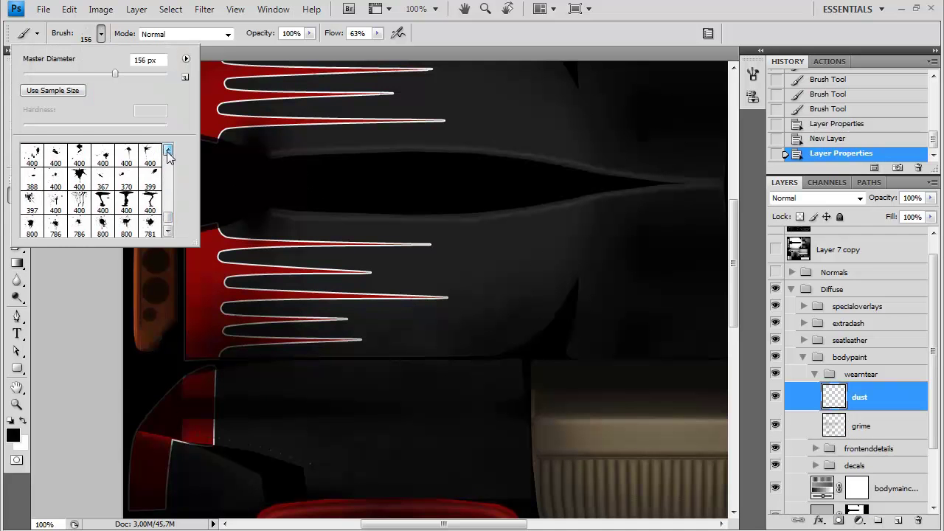
pyautogui.scroll(10, 169, 209)
pyautogui.click(102, 196)
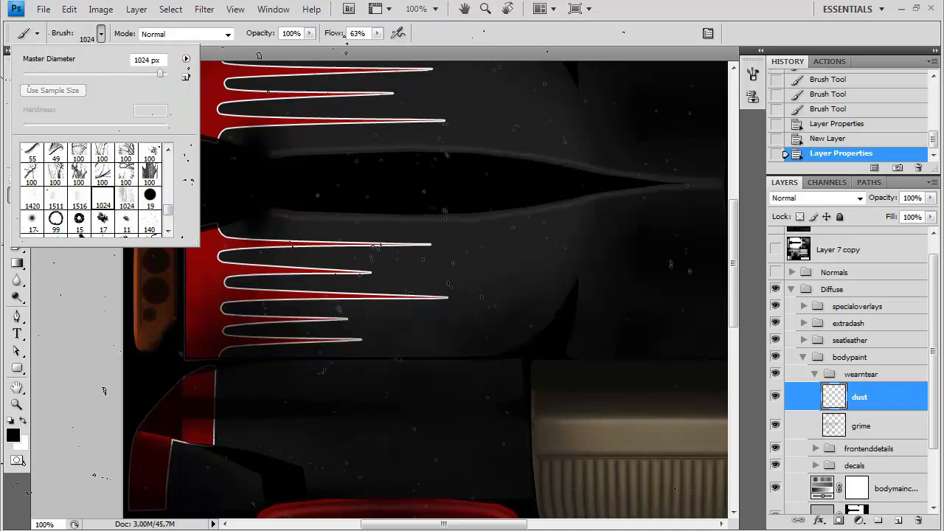
pyautogui.click(515, 55)
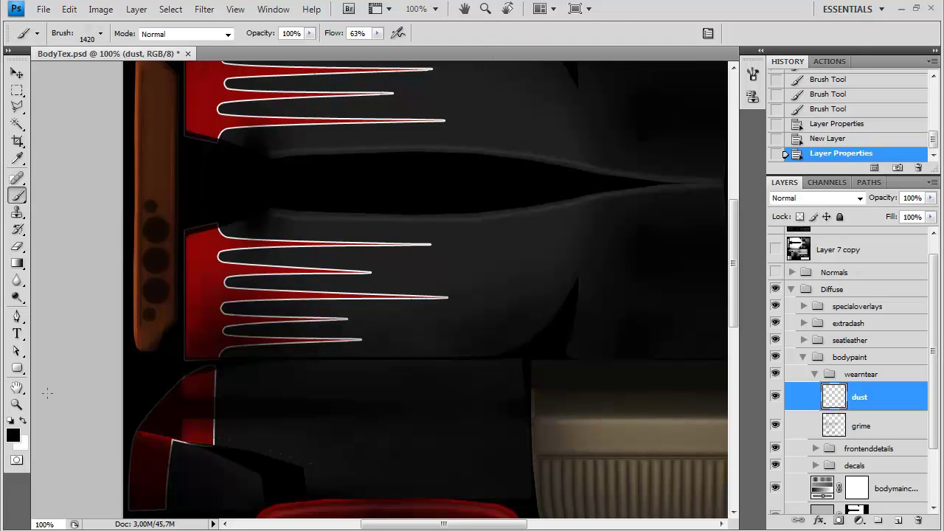
# Set the foreground color to the dusty beige ada08b.
pyautogui.click(20, 437)
pyautogui.click(508, 340)
pyautogui.click(341, 233)
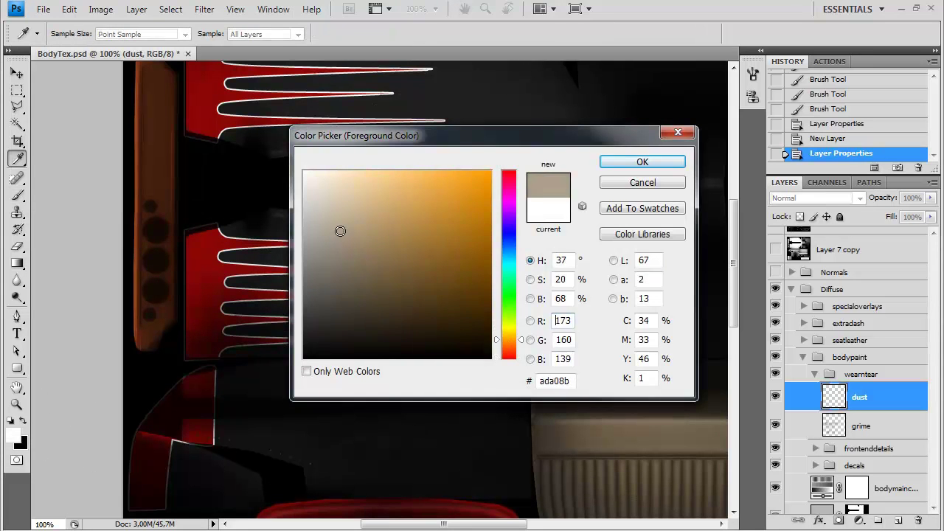
pyautogui.press('Return')
# Stamp beige dust and scratches over the flame-painted body panels, undoing unsuitable placements.
pyautogui.click(408, 261)
pyautogui.moveTo(385, 262)
pyautogui.mouseDown()
pyautogui.moveTo(362, 295)
pyautogui.moveTo(190, 327)
pyautogui.mouseUp()
pyautogui.hotkey('ctrl', 'z')
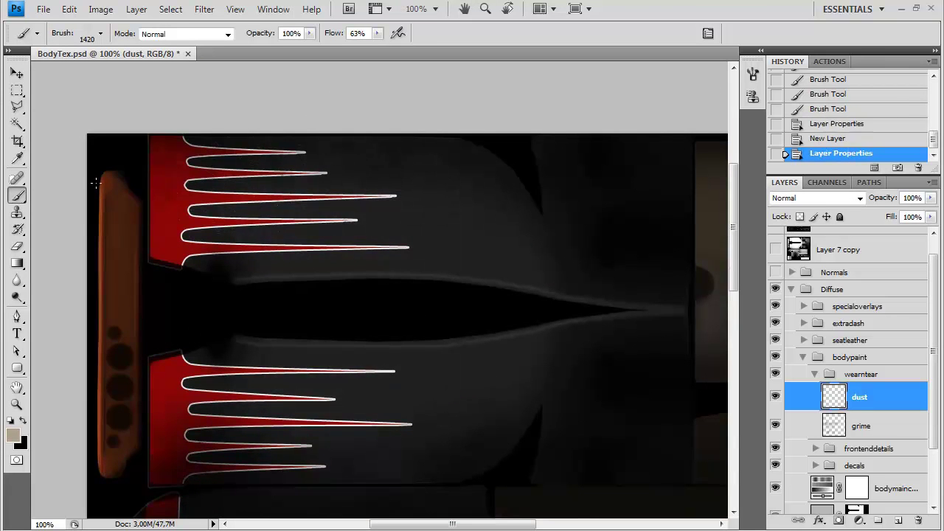
pyautogui.click(118, 174)
pyautogui.moveTo(275, 337); pyautogui.dragTo(316, 127)
pyautogui.click(232, 310)
pyautogui.hotkey('ctrl', 'z')
pyautogui.click(160, 407)
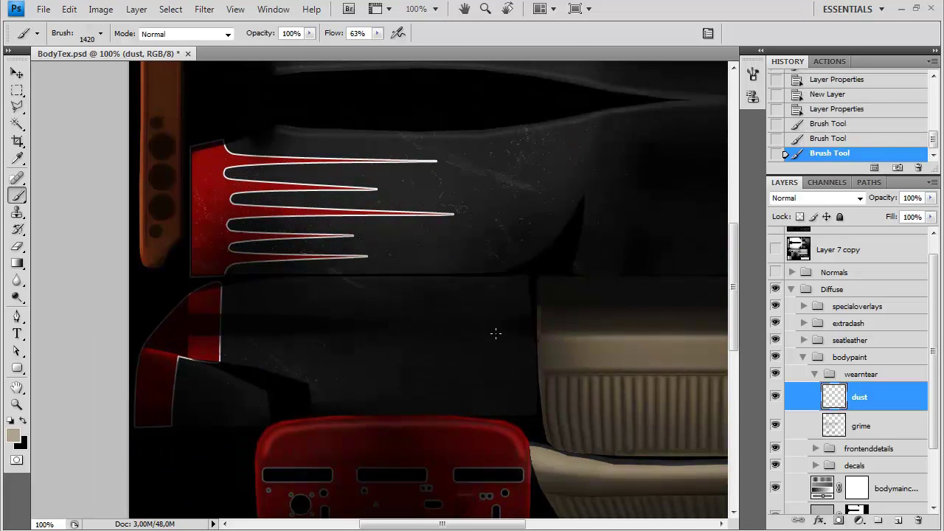
# Stamp dust over the lower flame panel and the dark panel beneath it, undoing a misplaced stamp.
pyautogui.moveTo(564, 353); pyautogui.dragTo(507, 384)
pyautogui.click(511, 424)
pyautogui.hotkey('ctrl', 'z')
pyautogui.click(226, 463)
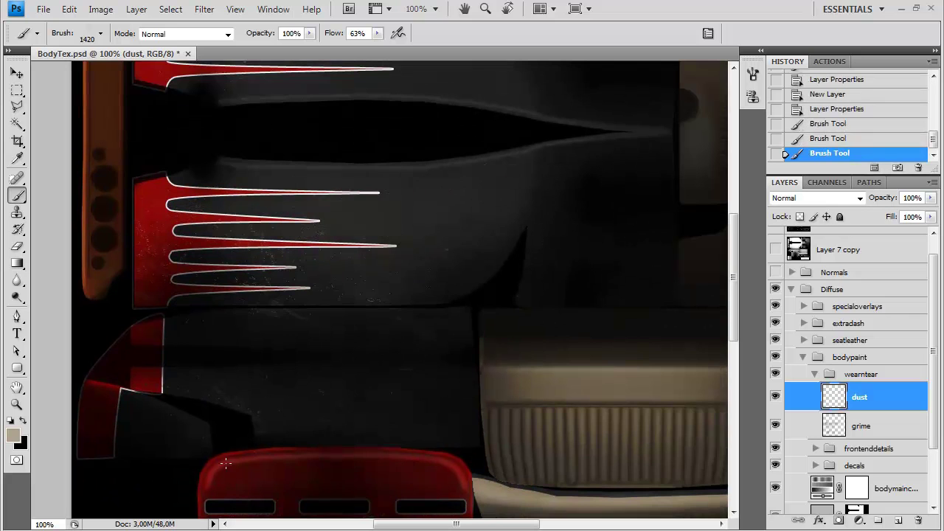
# Stamp dust over the upper flame panel, undoing and repeating the stamp at different offsets.
pyautogui.scroll(5, 289, 357)
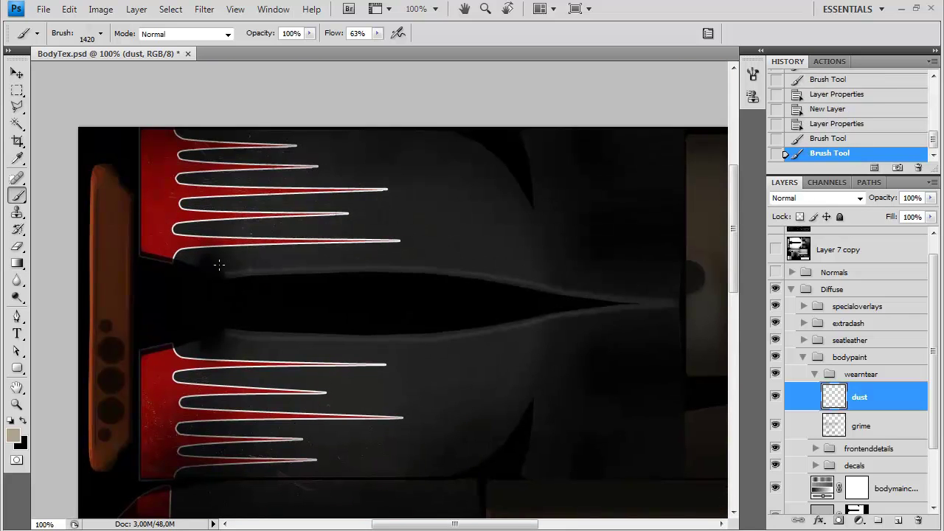
pyautogui.click(368, 239)
pyautogui.hotkey('ctrl', 'z')
pyautogui.click(375, 168)
pyautogui.hotkey('ctrl', 'z')
pyautogui.click(344, 160)
pyautogui.hotkey('ctrl', 'z')
pyautogui.click(323, 160)
pyautogui.click(296, 137)
pyautogui.hotkey('ctrl', 'z')
pyautogui.click(265, 116)
# Stamp dust over the dark panel above the dashboard and raise the brush flow to 100%.
pyautogui.moveTo(356, 296); pyautogui.dragTo(348, 108)
pyautogui.click(362, 373)
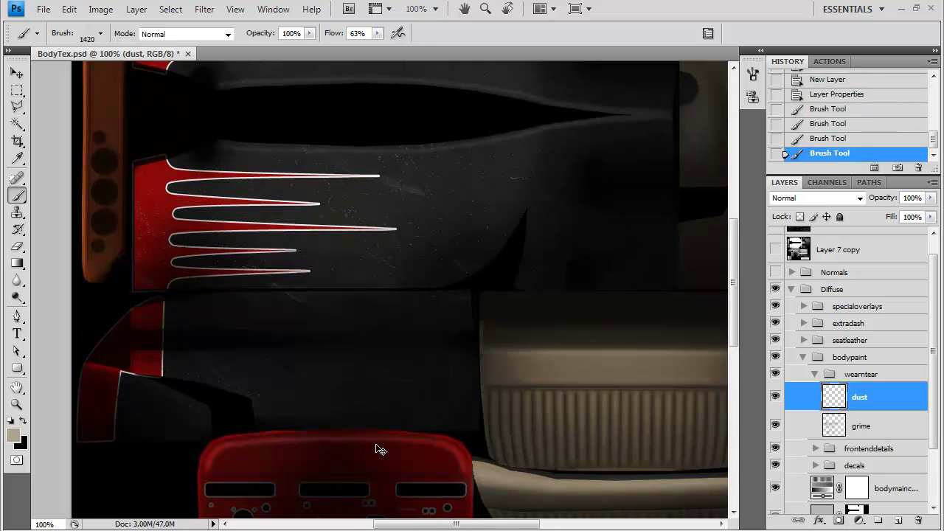
pyautogui.moveTo(381, 427); pyautogui.dragTo(371, 225)
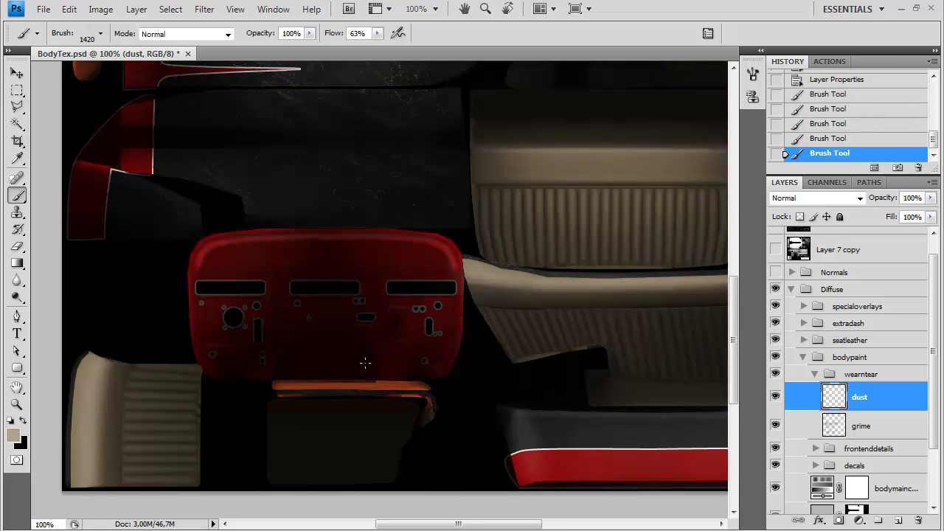
pyautogui.moveTo(377, 33); pyautogui.dragTo(446, 44)
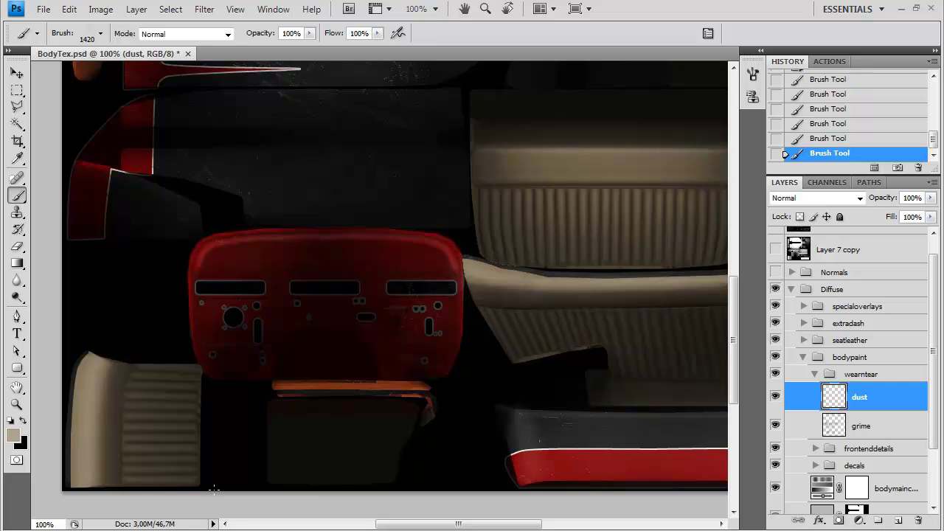
# Enlarge the eraser to 137 px and erase excess dust from the lower flame panel at 43% opacity.
pyautogui.moveTo(303, 425); pyautogui.dragTo(313, 488)
pyautogui.click(18, 247)
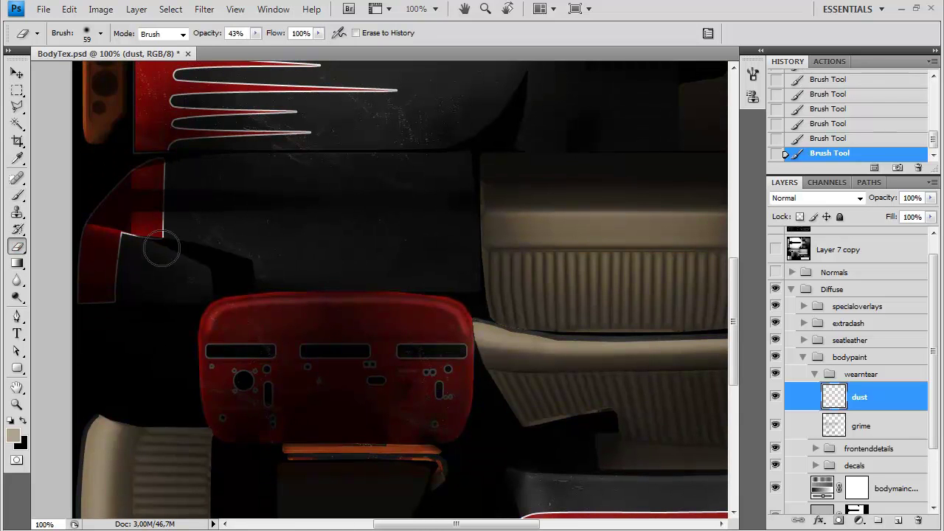
pyautogui.rightClick(172, 247)
pyautogui.click(270, 276)
pyautogui.click(637, 20)
pyautogui.moveTo(413, 96); pyautogui.dragTo(430, 245)
pyautogui.moveTo(406, 194)
pyautogui.mouseDown()
pyautogui.moveTo(290, 201)
pyautogui.moveTo(416, 232)
pyautogui.mouseUp()
pyautogui.moveTo(416, 232); pyautogui.dragTo(332, 234)
pyautogui.moveTo(332, 235)
pyautogui.mouseDown()
pyautogui.moveTo(264, 237)
pyautogui.moveTo(333, 305)
pyautogui.moveTo(306, 312)
pyautogui.moveTo(316, 316)
pyautogui.moveTo(302, 312)
pyautogui.moveTo(423, 307)
pyautogui.mouseUp()
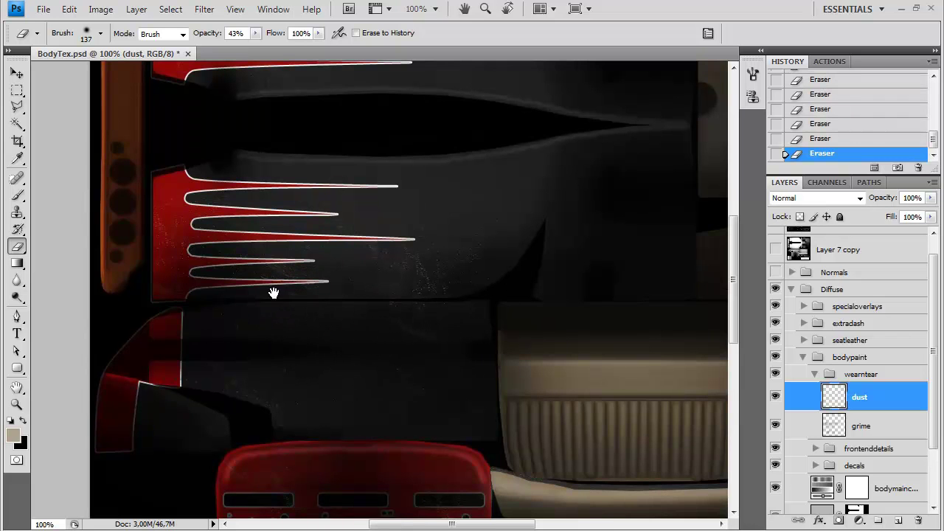
# Erase excess dust from the upper flame panel and the red dashboard panel.
pyautogui.moveTo(300, 140); pyautogui.dragTo(333, 337)
pyautogui.moveTo(487, 243); pyautogui.dragTo(418, 213)
pyautogui.moveTo(524, 254)
pyautogui.mouseDown()
pyautogui.moveTo(443, 203)
pyautogui.moveTo(530, 270)
pyautogui.mouseUp()
pyautogui.moveTo(244, 282)
pyautogui.mouseDown()
pyautogui.moveTo(314, 253)
pyautogui.moveTo(290, 295)
pyautogui.mouseUp()
pyautogui.moveTo(466, 314); pyautogui.dragTo(394, 23)
pyautogui.moveTo(401, 310); pyautogui.dragTo(399, 226)
pyautogui.moveTo(428, 343); pyautogui.dragTo(412, 323)
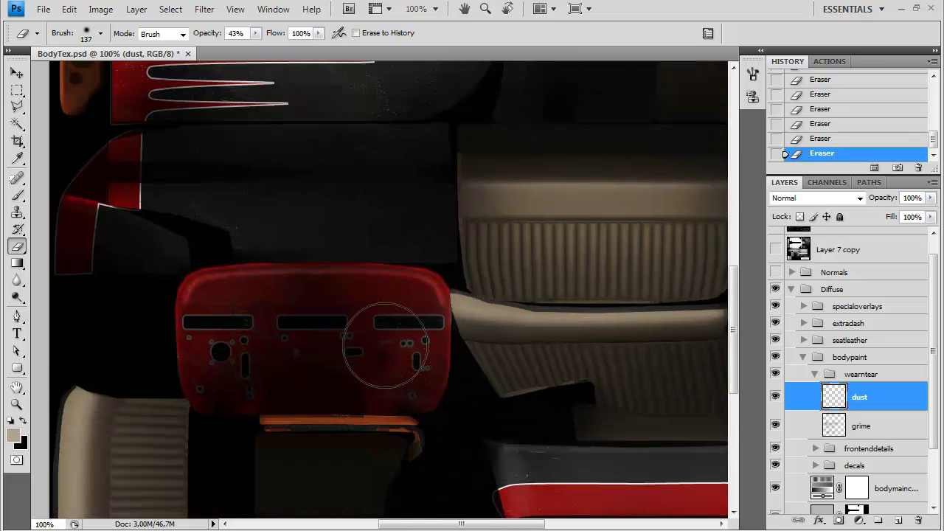
# Stamp dust and scratches over the black and red striped panel below the seats with the 1420 px brush.
pyautogui.moveTo(540, 367); pyautogui.dragTo(438, 216)
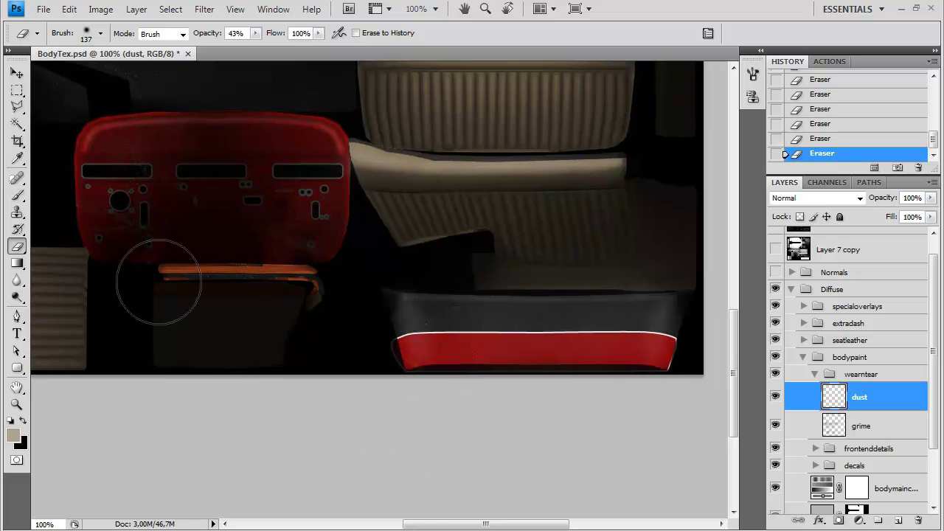
pyautogui.press('b')
pyautogui.click(493, 398)
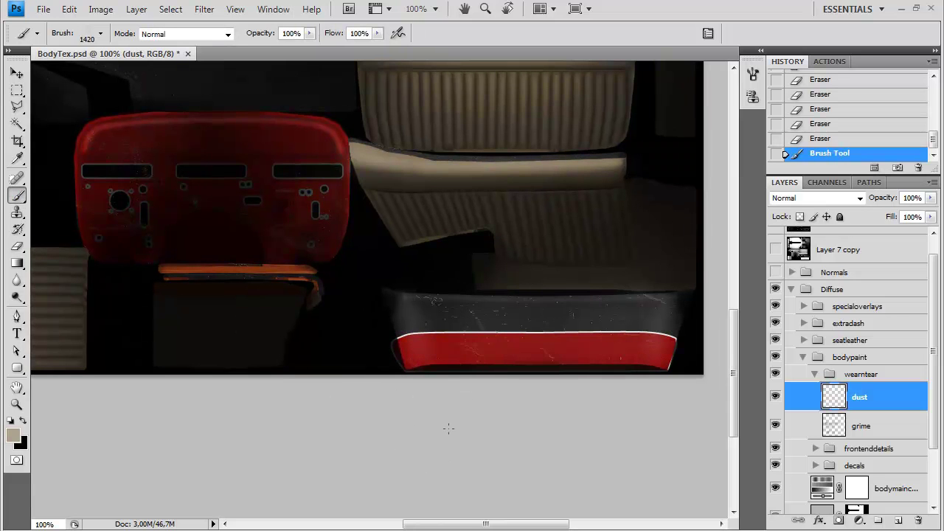
pyautogui.moveTo(383, 310); pyautogui.dragTo(318, 343)
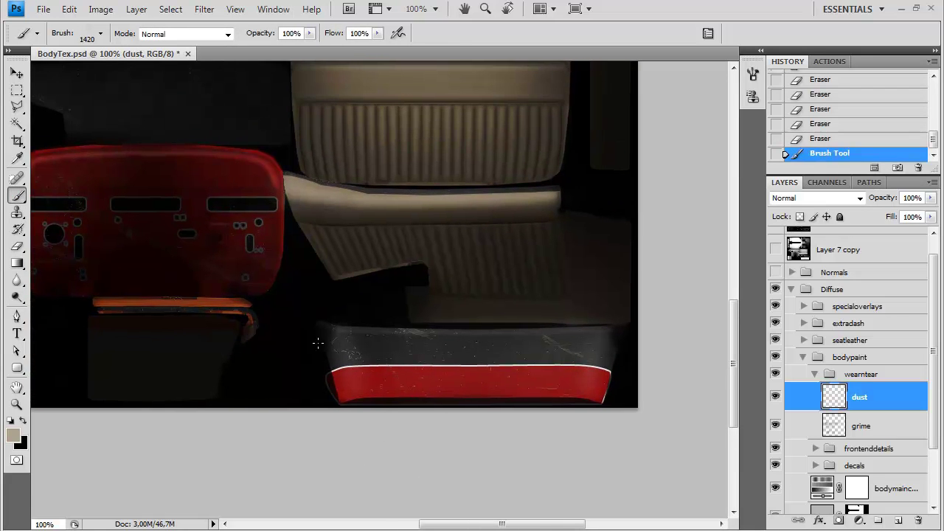
# Partly erase the dust on the black and red striped panel with the 137 px eraser.
pyautogui.click(23, 254)
pyautogui.moveTo(110, 232)
pyautogui.mouseDown()
pyautogui.moveTo(292, 247)
pyautogui.moveTo(329, 282)
pyautogui.mouseUp()
pyautogui.moveTo(329, 281); pyautogui.dragTo(324, 289)
pyautogui.moveTo(324, 289); pyautogui.dragTo(338, 356)
pyautogui.moveTo(443, 279); pyautogui.dragTo(404, 337)
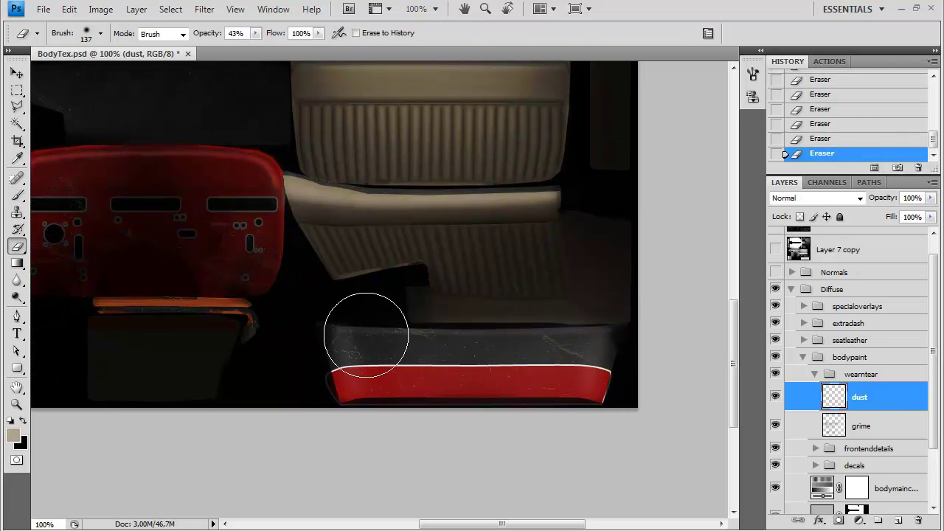
# Fade the remaining dust over both flame panels with the eraser.
pyautogui.moveTo(336, 283); pyautogui.dragTo(664, 472)
pyautogui.moveTo(408, 281); pyautogui.dragTo(424, 412)
pyautogui.moveTo(391, 381); pyautogui.dragTo(233, 378)
pyautogui.moveTo(388, 96); pyautogui.dragTo(419, 236)
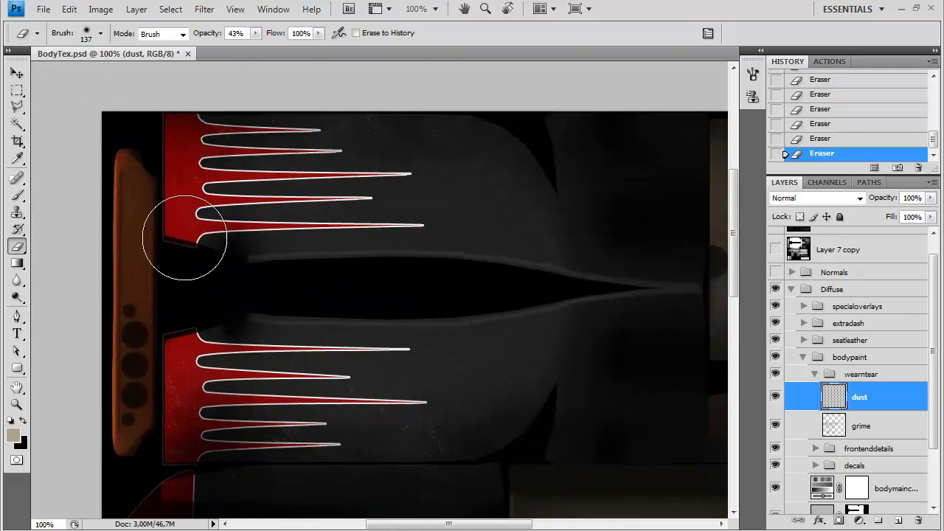
pyautogui.moveTo(407, 351)
pyautogui.mouseDown()
pyautogui.moveTo(430, 244)
pyautogui.moveTo(423, 189)
pyautogui.moveTo(450, 177)
pyautogui.moveTo(476, 204)
pyautogui.mouseUp()
pyautogui.moveTo(603, 159)
pyautogui.mouseDown()
pyautogui.moveTo(480, 224)
pyautogui.moveTo(508, 242)
pyautogui.moveTo(457, 223)
pyautogui.moveTo(455, 237)
pyautogui.mouseUp()
pyautogui.moveTo(337, 257)
pyautogui.mouseDown()
pyautogui.moveTo(331, 289)
pyautogui.moveTo(335, 272)
pyautogui.mouseUp()
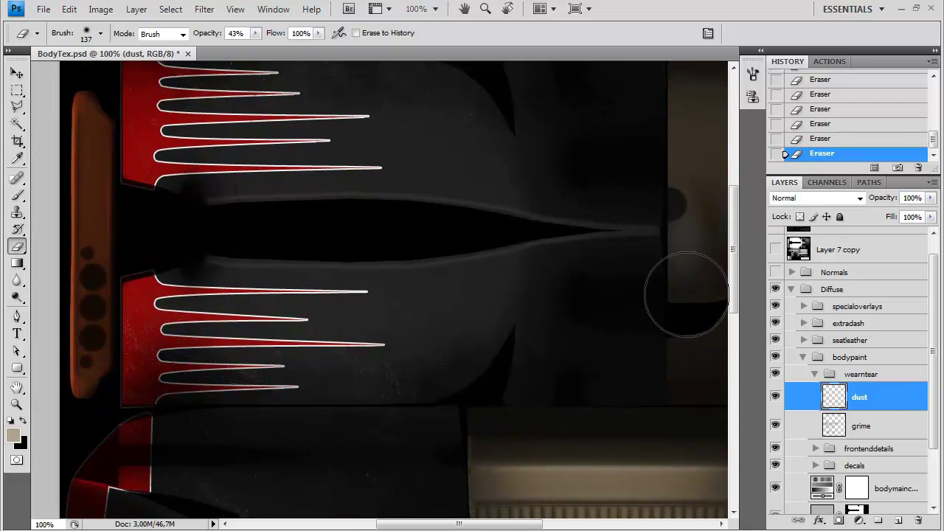
# Add a new layer above the dust layer and fill it with a neutral grey background colour.
pyautogui.click(899, 521)
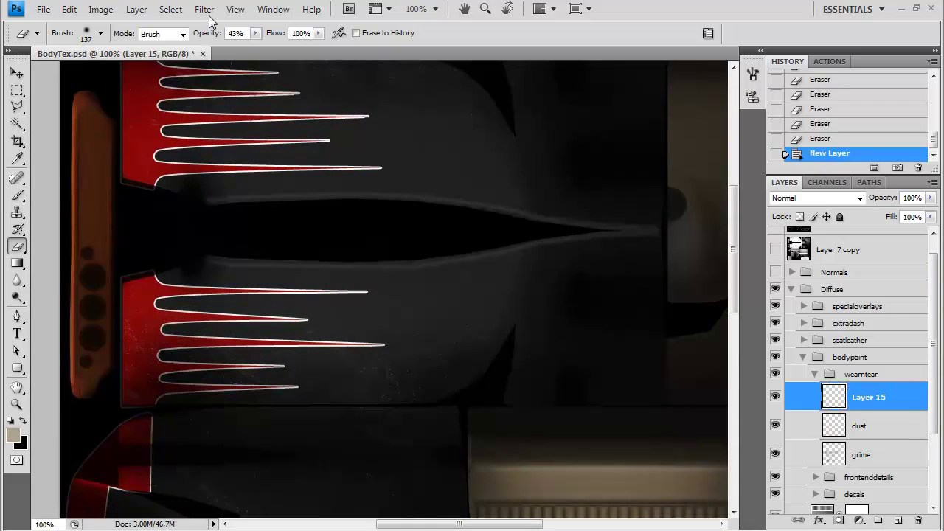
pyautogui.click(21, 443)
pyautogui.moveTo(292, 285); pyautogui.dragTo(295, 261)
pyautogui.click(642, 161)
pyautogui.hotkey('ctrl', 'BackSpace')
# Apply the Sponge filter to the grey layer with brush size 0, definition 25 and low smoothness.
pyautogui.click(204, 9)
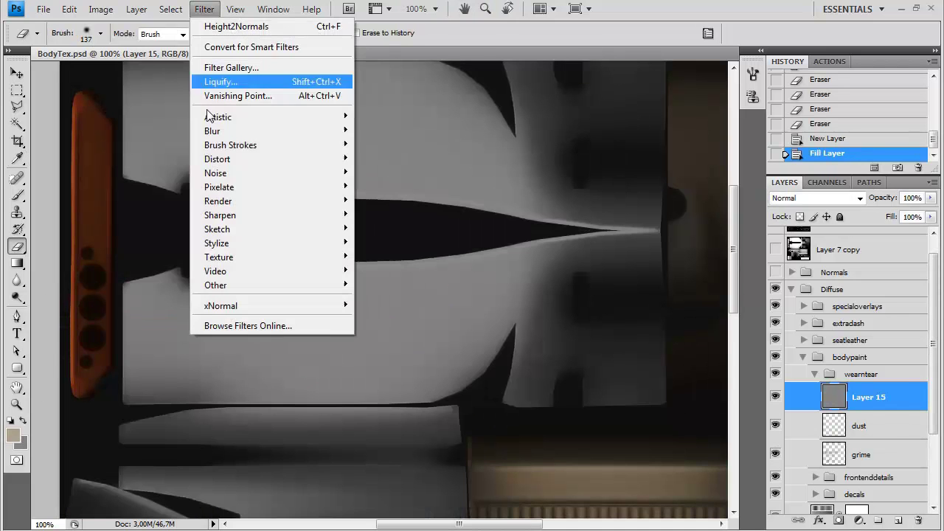
pyautogui.moveTo(250, 118)
pyautogui.click(397, 270)
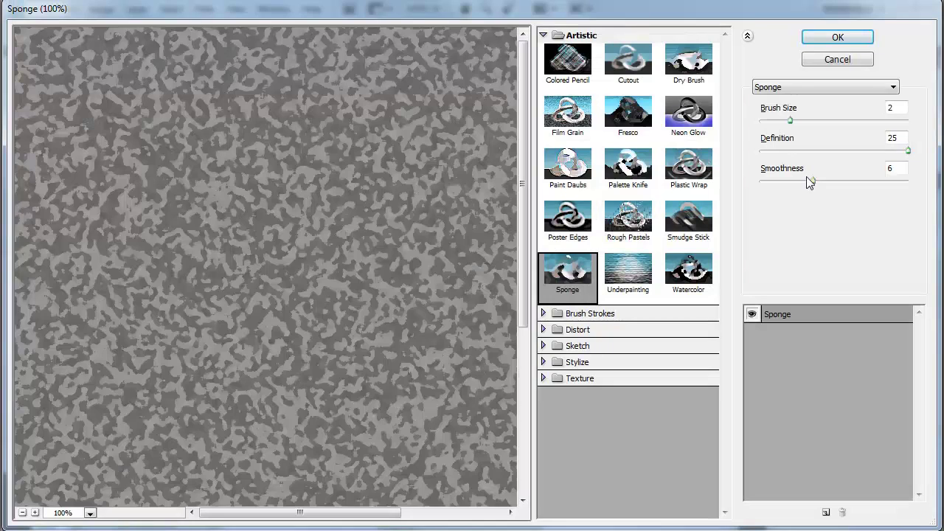
pyautogui.moveTo(814, 181); pyautogui.dragTo(760, 181)
pyautogui.click(904, 149)
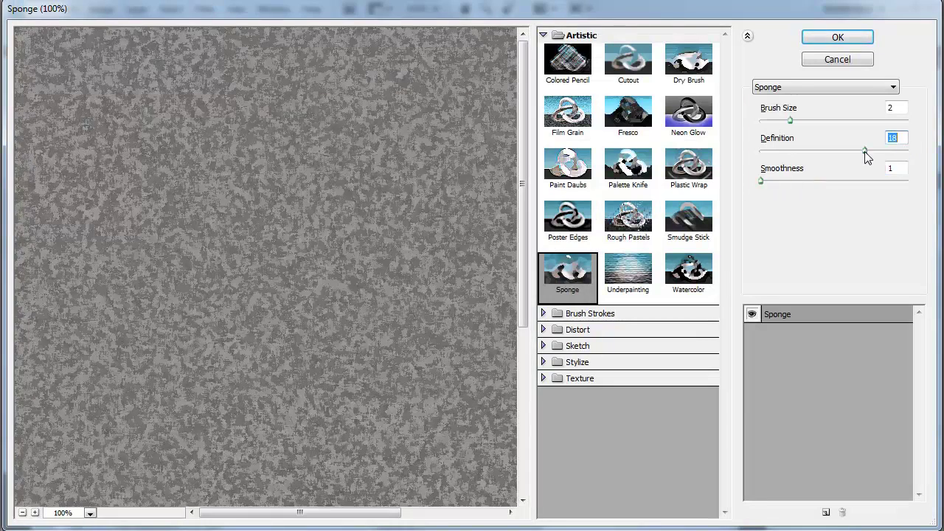
pyautogui.moveTo(790, 121); pyautogui.dragTo(760, 121)
pyautogui.click(768, 182)
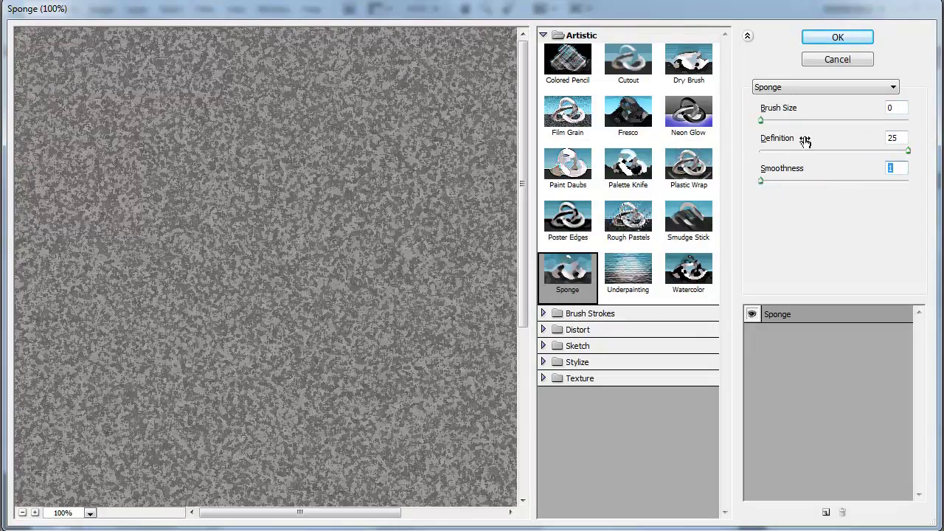
pyautogui.moveTo(906, 151); pyautogui.dragTo(865, 150)
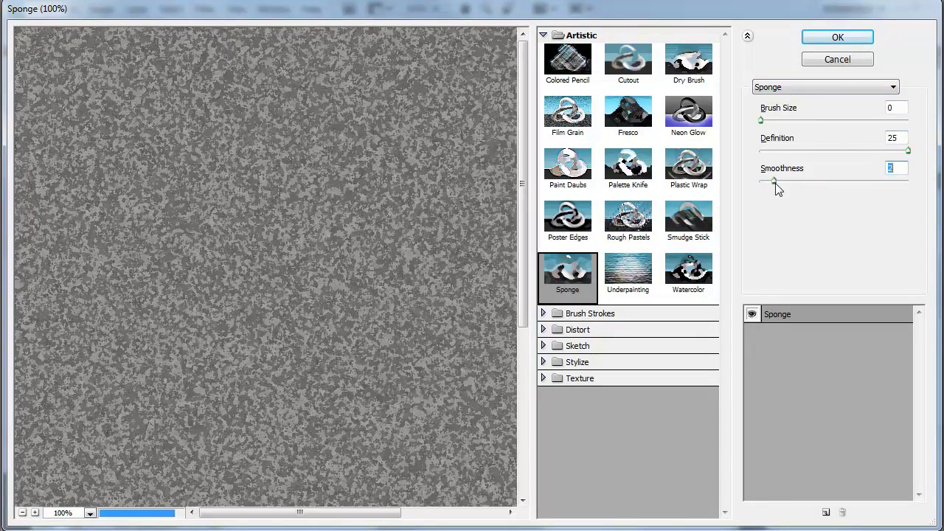
pyautogui.click(836, 37)
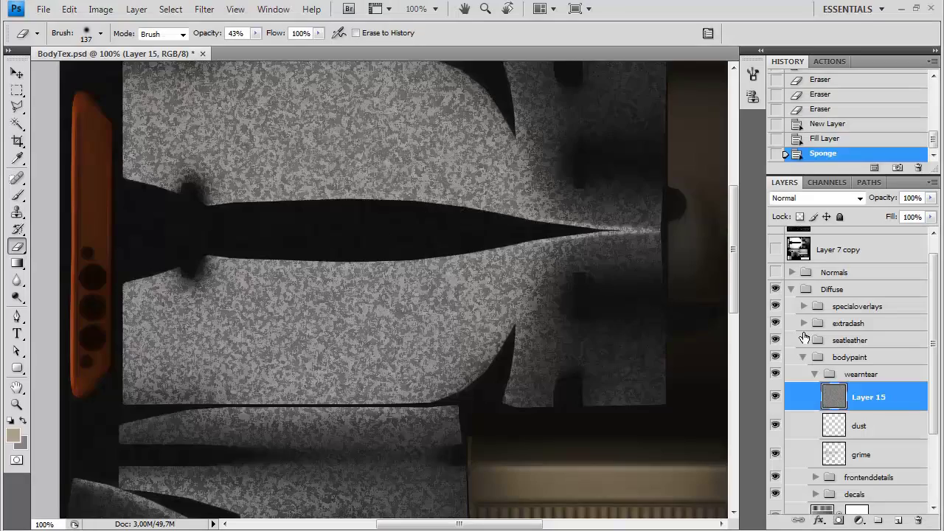
# Render Clouds over the sponge texture using black and white, undoing the attempt with the beige colours.
pyautogui.click(204, 9)
pyautogui.moveTo(240, 200)
pyautogui.click(395, 200)
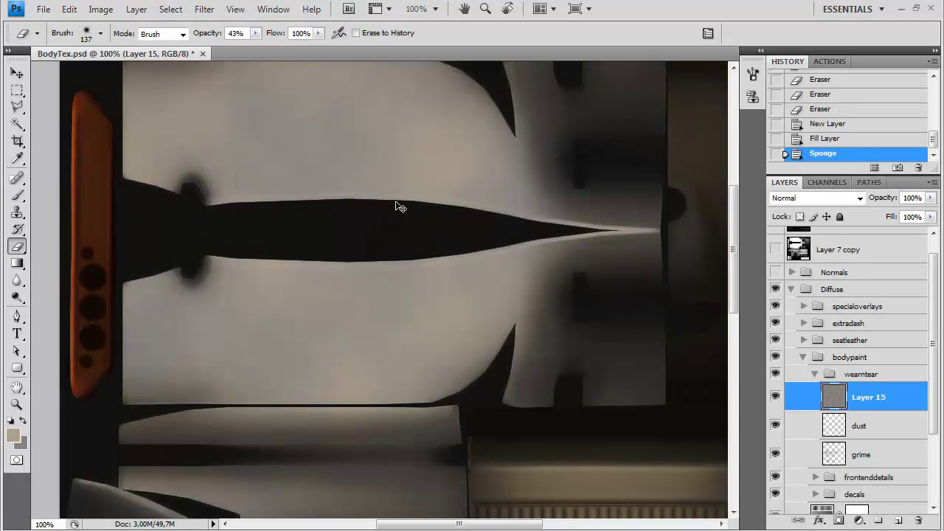
pyautogui.hotkey('ctrl', 'z')
pyautogui.hotkey('ctrl', 'z')
# Fade the Clouds filter to 12% opacity in Overlay mode.
pyautogui.click(69, 9)
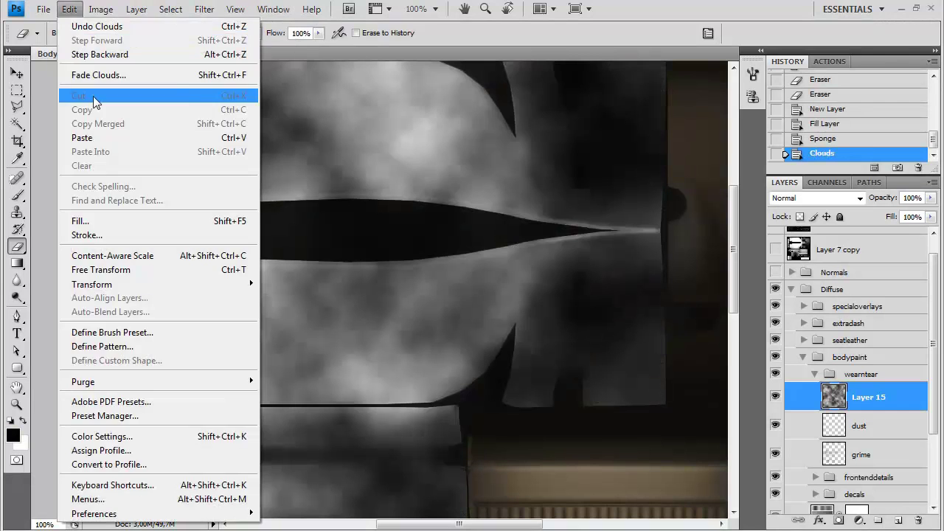
pyautogui.click(98, 74)
pyautogui.click(478, 214)
pyautogui.click(443, 179)
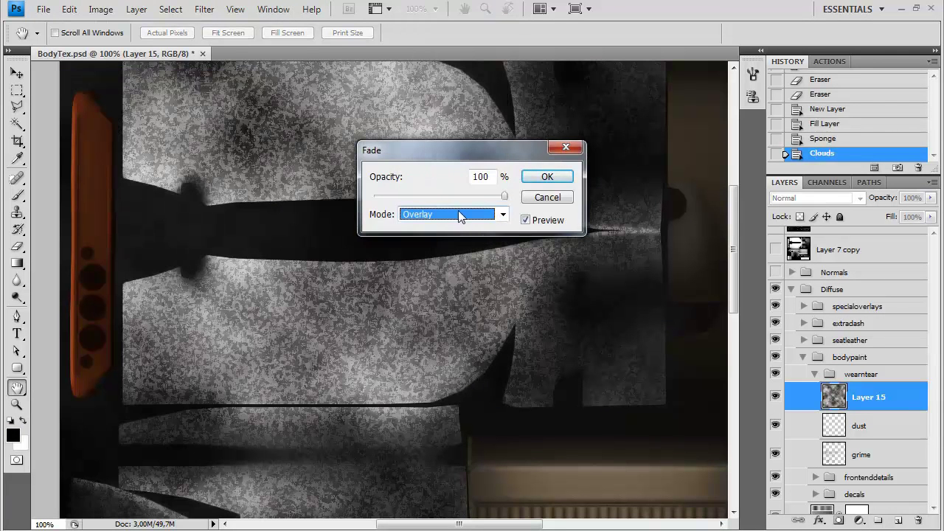
pyautogui.moveTo(473, 189); pyautogui.dragTo(394, 196)
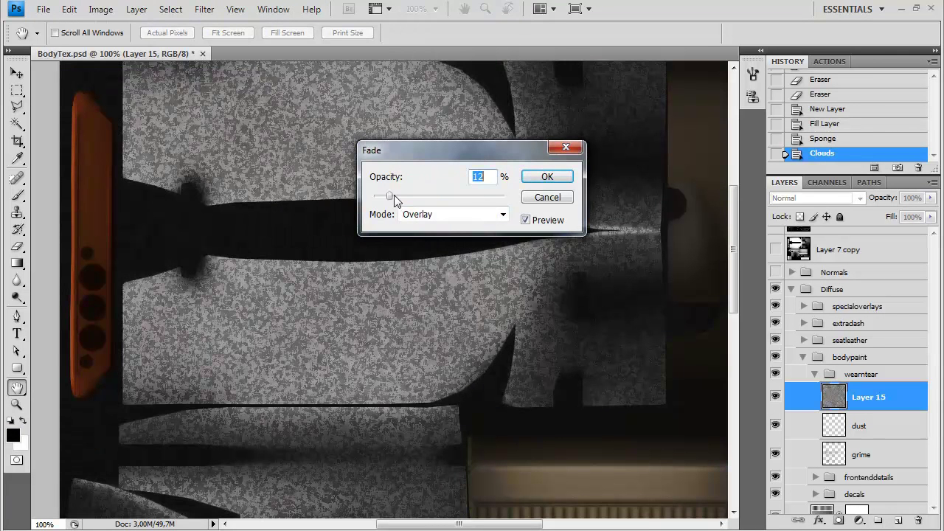
pyautogui.click(548, 177)
pyautogui.press('e')
# Add a layer mask to the grey texture layer and fill the mask with black.
pyautogui.scroll(-3, 459, 238)
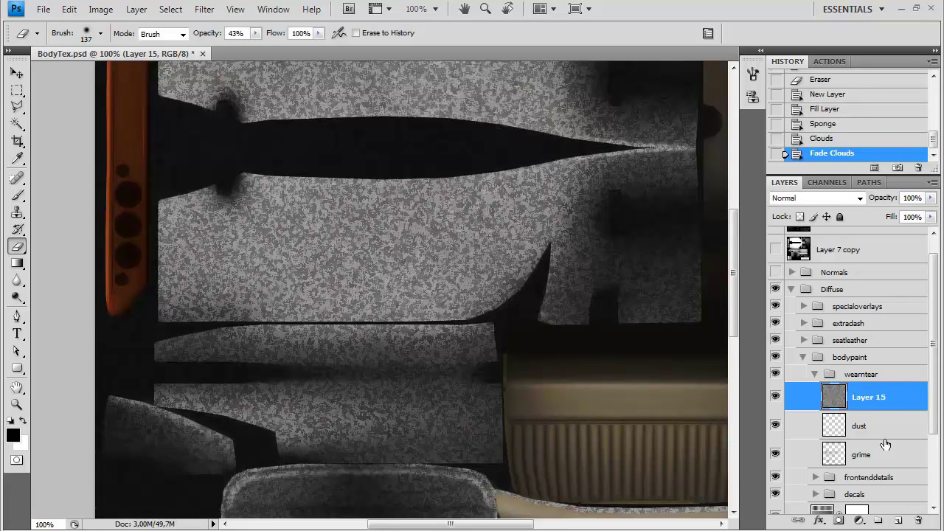
pyautogui.click(895, 518)
pyautogui.hotkey('ctrl', 'z')
pyautogui.click(839, 520)
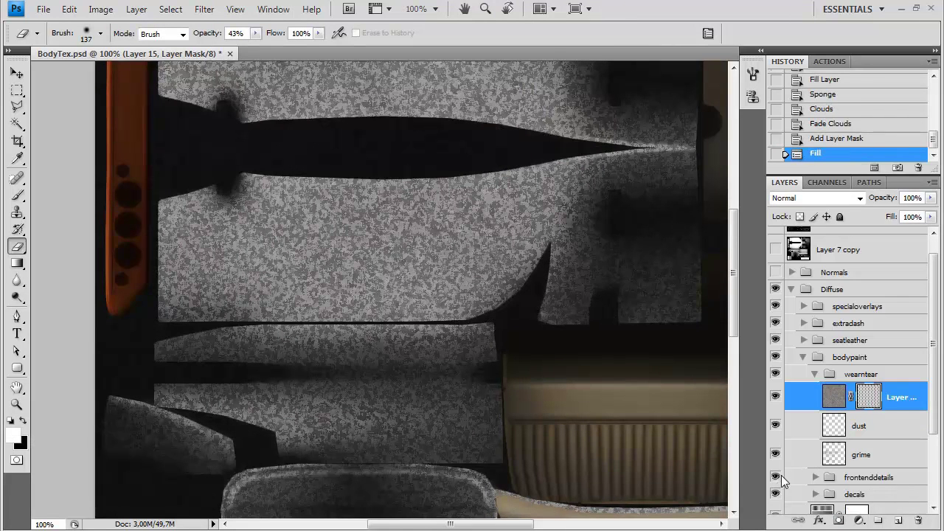
pyautogui.hotkey('ctrl', 'BackSpace')
# Paint white dabs on the mask with an 11 px splatter brush to reveal chipped paint on the lower flame panel's red area.
pyautogui.press('b')
pyautogui.click(100, 33)
pyautogui.scroll(-1, 127, 191)
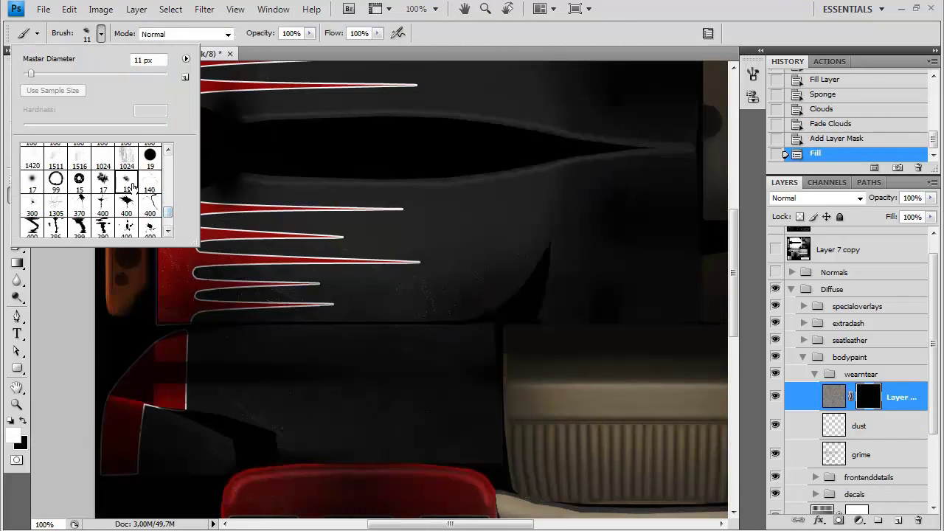
pyautogui.doubleClick(127, 188)
pyautogui.hotkey('ctrl', '+')
pyautogui.moveTo(268, 270); pyautogui.dragTo(489, 333)
pyautogui.click(207, 232)
pyautogui.click(199, 236)
pyautogui.click(191, 242)
pyautogui.click(189, 245)
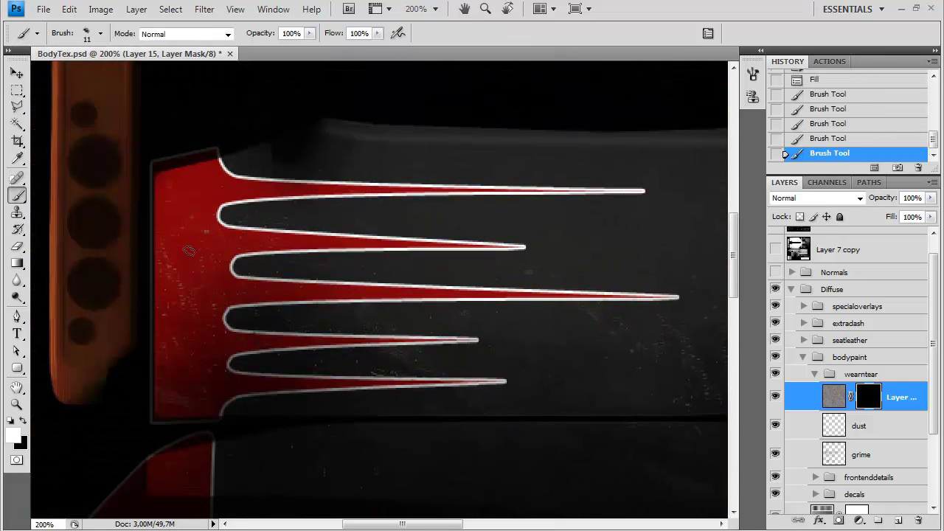
# Paint chips and scratches on the mask around the red dashboard panel's upper corners.
pyautogui.scroll(-10, 264, 310)
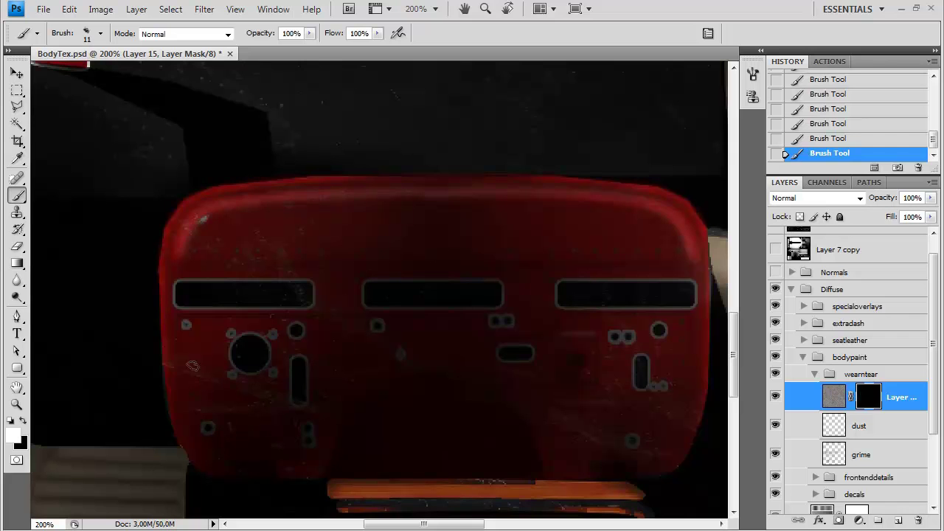
pyautogui.scroll(-3, 432, 374)
pyautogui.hscroll(3, 432, 373)
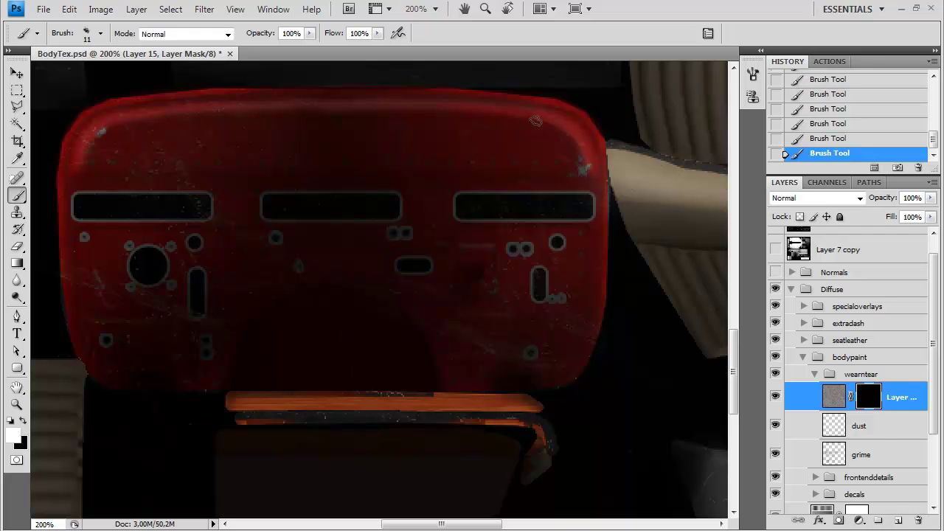
pyautogui.moveTo(492, 130); pyautogui.dragTo(446, 142)
# Paint worn edges and fine scratches on the mask across the lower flame panel and the small red panel beneath it.
pyautogui.moveTo(572, 306); pyautogui.dragTo(620, 502)
pyautogui.moveTo(319, 125)
pyautogui.mouseDown()
pyautogui.moveTo(499, 352)
pyautogui.moveTo(632, 285)
pyautogui.mouseUp()
pyautogui.moveTo(293, 313); pyautogui.dragTo(306, 325)
pyautogui.moveTo(294, 284); pyautogui.dragTo(315, 492)
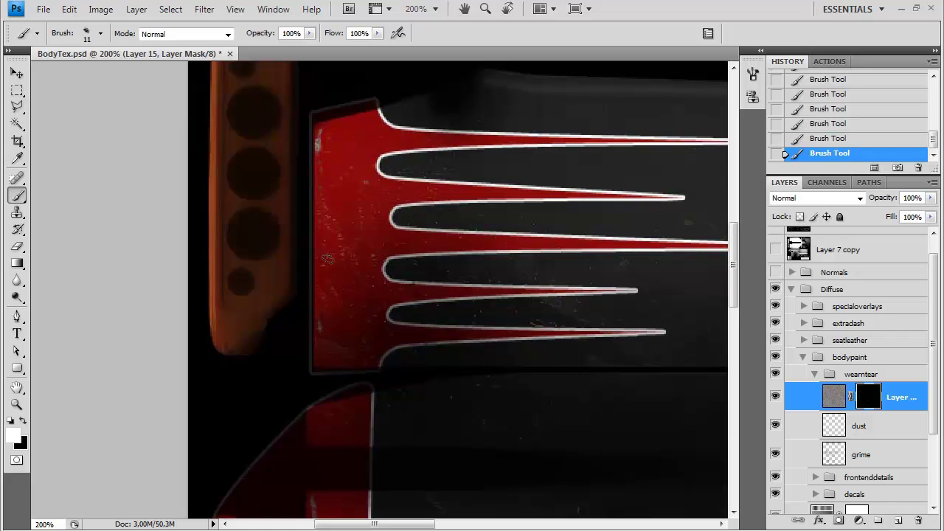
pyautogui.click(398, 32)
pyautogui.click(509, 119)
pyautogui.click(719, 68)
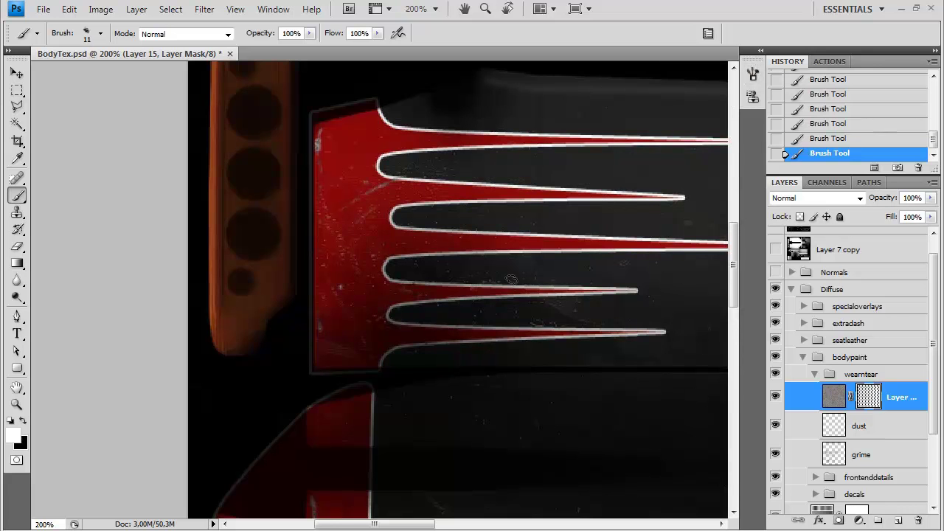
pyautogui.moveTo(546, 138); pyautogui.dragTo(446, 192)
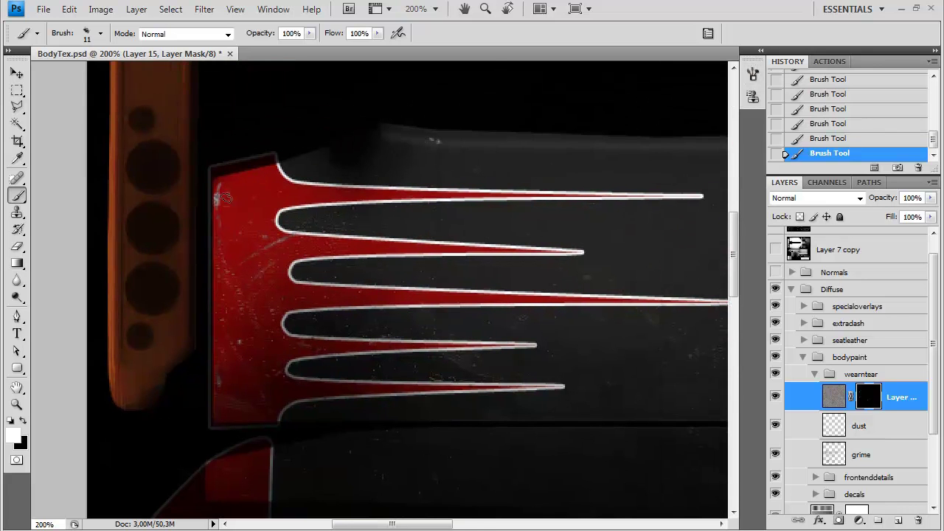
# Paint chips and scratches on the mask over the upper flame panel's red area.
pyautogui.moveTo(307, 67)
pyautogui.mouseDown()
pyautogui.moveTo(356, 282)
pyautogui.moveTo(360, 443)
pyautogui.mouseUp()
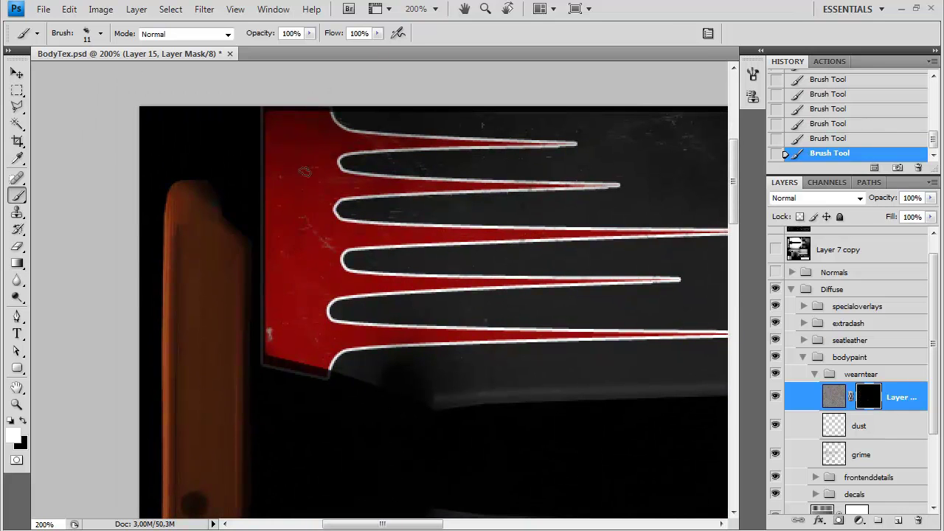
pyautogui.moveTo(354, 138); pyautogui.dragTo(385, 142)
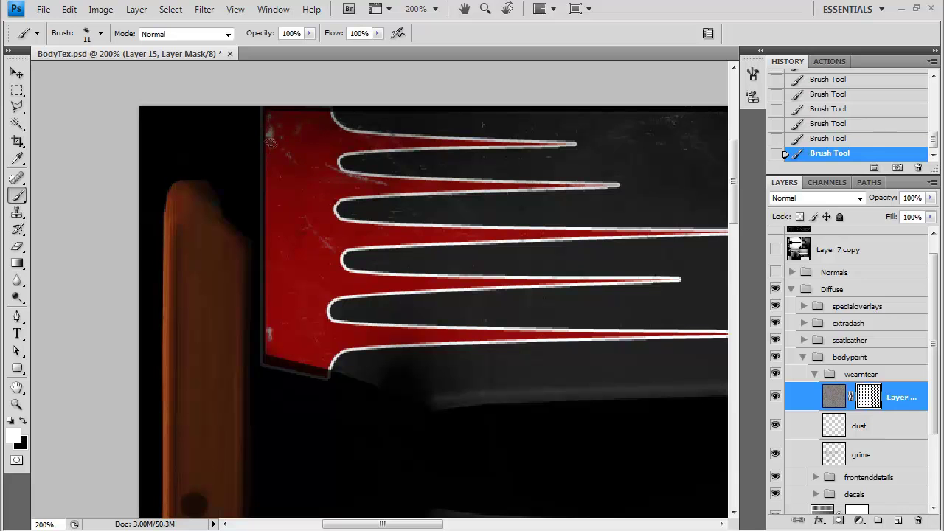
pyautogui.moveTo(273, 215); pyautogui.dragTo(289, 307)
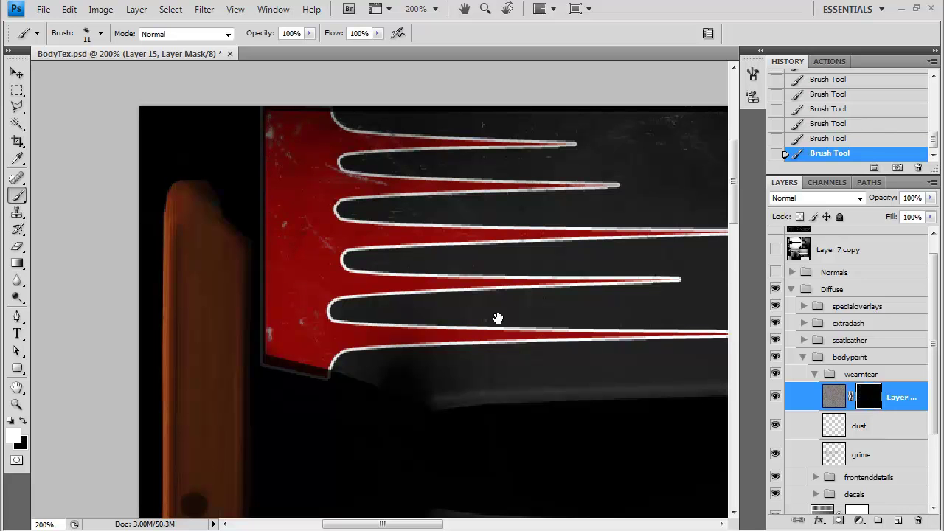
# Paint scratches on the mask along the upper rim of the pointed dark opening between the flame panels.
pyautogui.moveTo(393, 322); pyautogui.dragTo(246, 239)
pyautogui.moveTo(719, 278); pyautogui.dragTo(430, 257)
pyautogui.moveTo(533, 315); pyautogui.dragTo(504, 306)
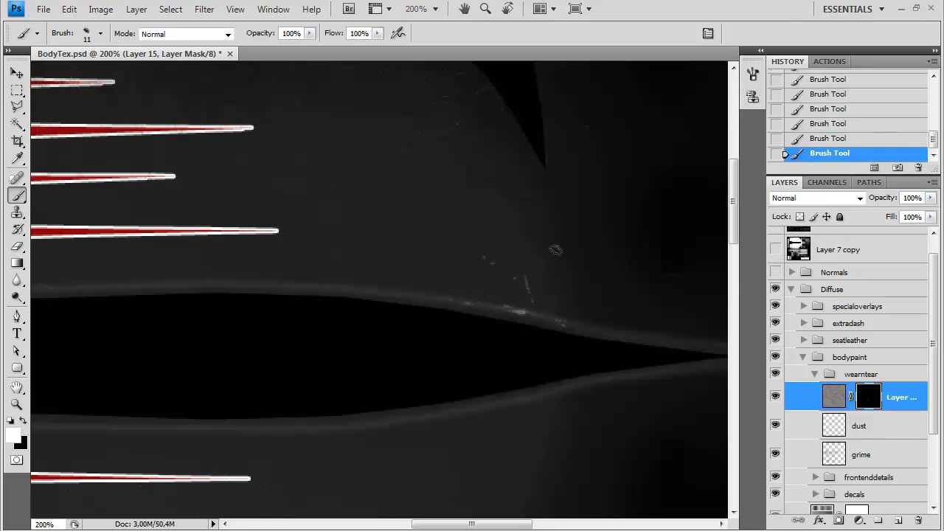
# Paint scratches on the mask along the lower rim of the dark opening and the adjoining dark panel.
pyautogui.scroll(-5, 520, 309)
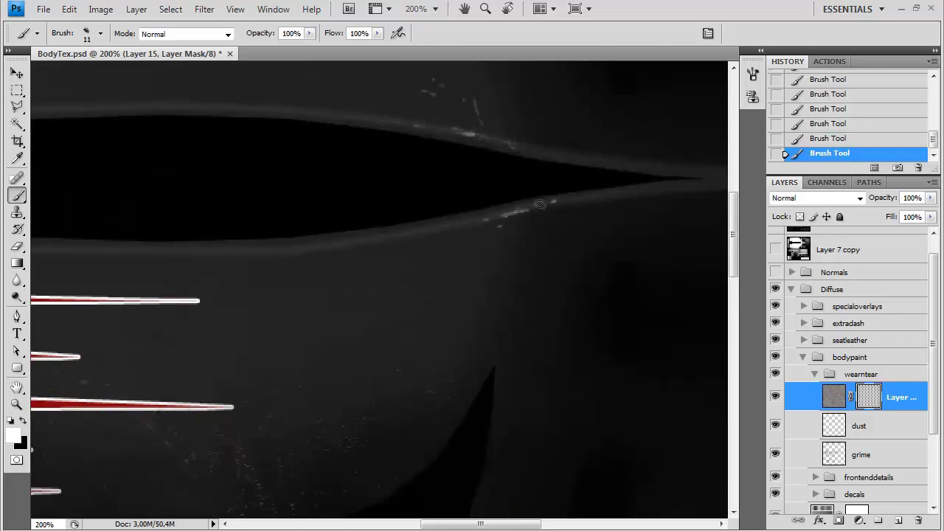
pyautogui.moveTo(486, 303); pyautogui.dragTo(508, 288)
pyautogui.moveTo(416, 345); pyautogui.dragTo(570, 302)
pyautogui.moveTo(430, 208); pyautogui.dragTo(406, 207)
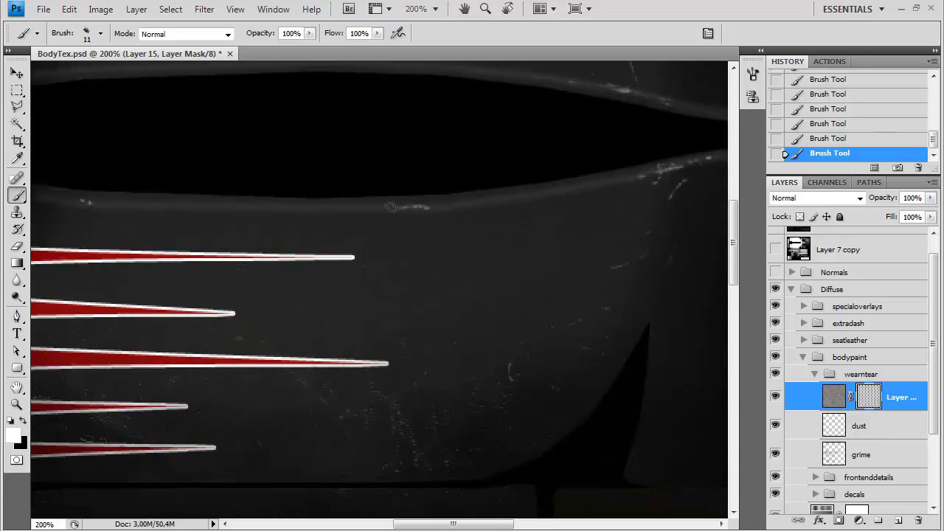
# Paint chips and fine scratches on the mask along the edges and face of the red firewall panel.
pyautogui.scroll(-10, 502, 206)
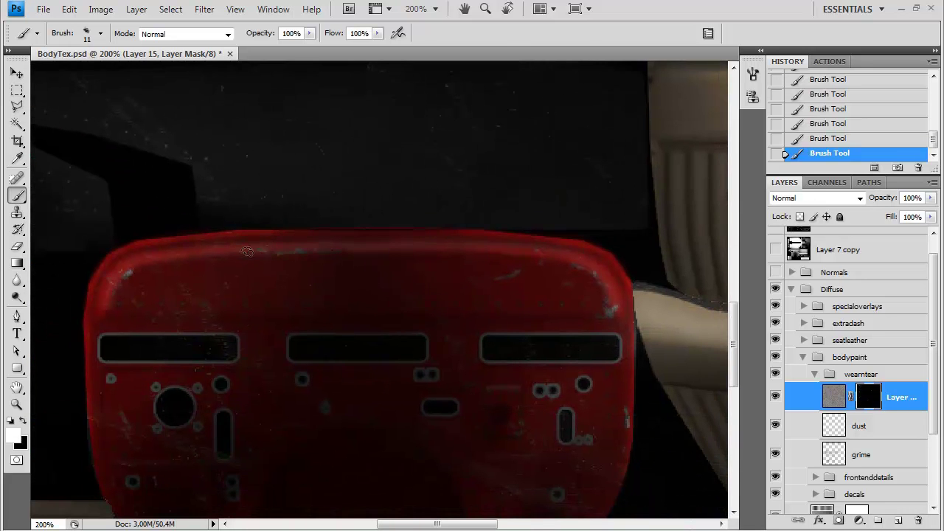
pyautogui.scroll(-3, 258, 263)
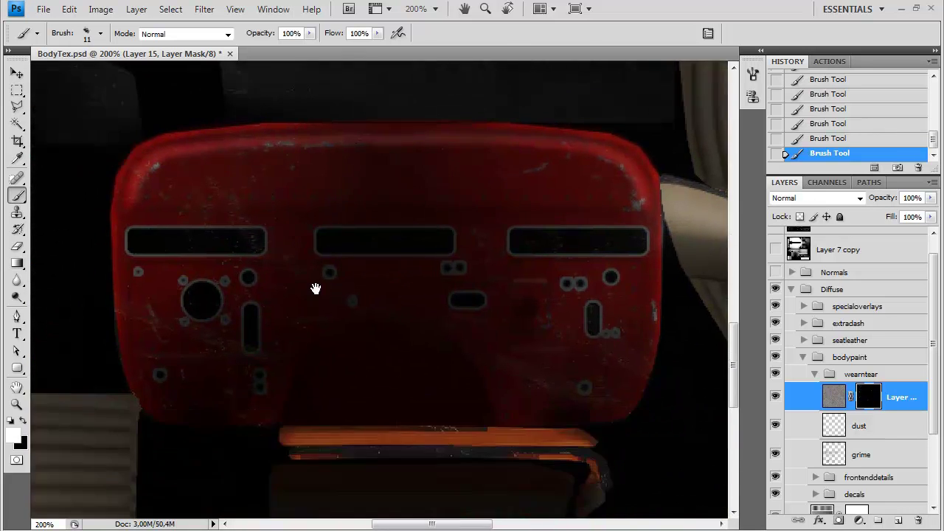
pyautogui.moveTo(152, 282); pyautogui.dragTo(147, 290)
# Paint scratches on the mask across the grey-and-red rear panel and the dark area of the upper flame panel.
pyautogui.moveTo(495, 490)
pyautogui.mouseDown()
pyautogui.moveTo(462, 259)
pyautogui.moveTo(234, 254)
pyautogui.mouseUp()
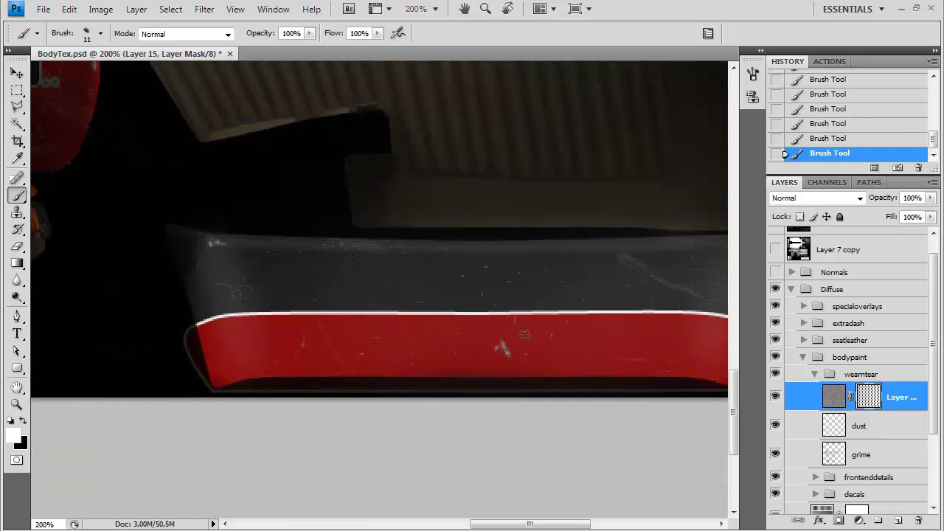
pyautogui.moveTo(592, 354); pyautogui.dragTo(434, 316)
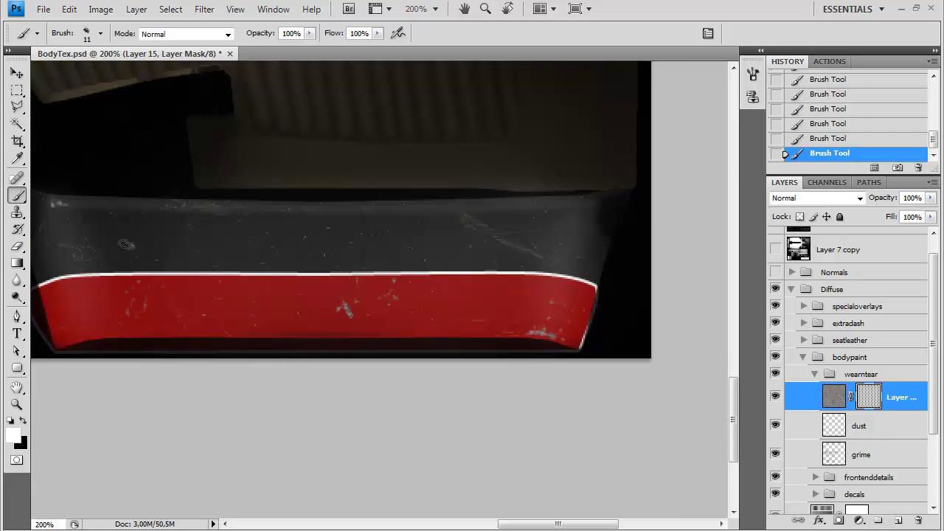
pyautogui.moveTo(285, 203); pyautogui.dragTo(412, 335)
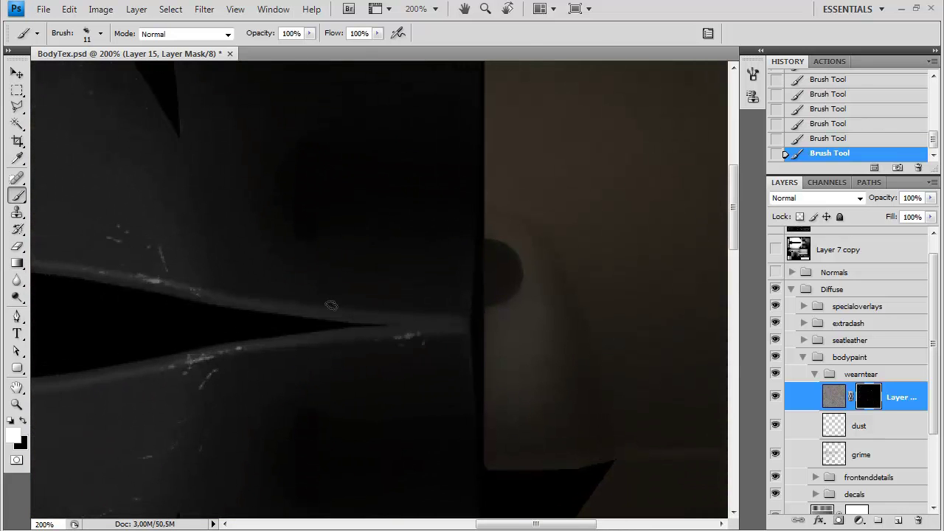
pyautogui.moveTo(303, 294); pyautogui.dragTo(481, 281)
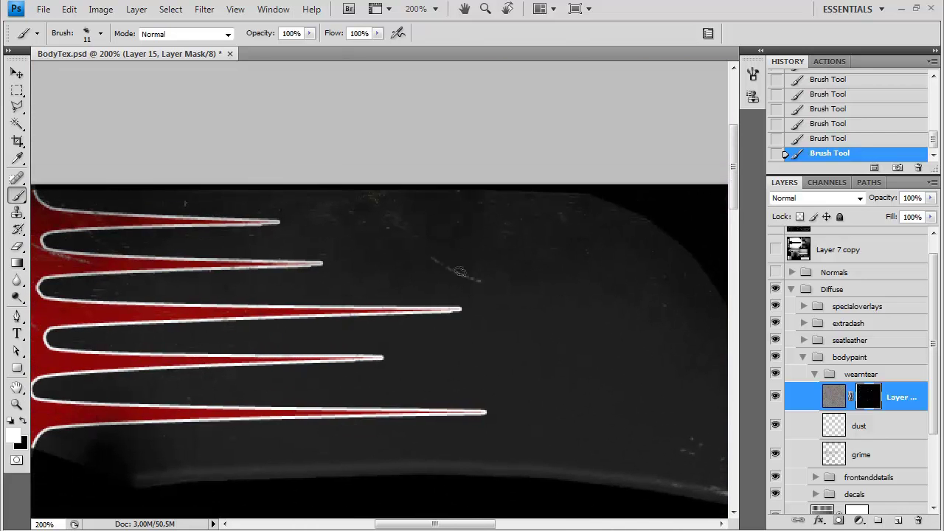
# Save a Targa copy of the texture as BodyDiffuse.tga, replacing the existing file.
pyautogui.hotkey('ctrl', '-')
pyautogui.hotkey('ctrl', '-')
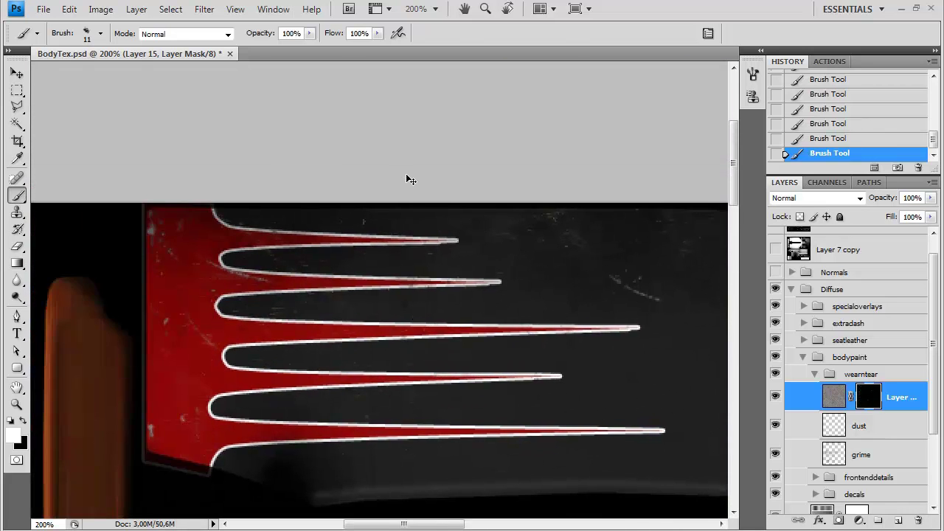
pyautogui.hotkey('ctrl', '-')
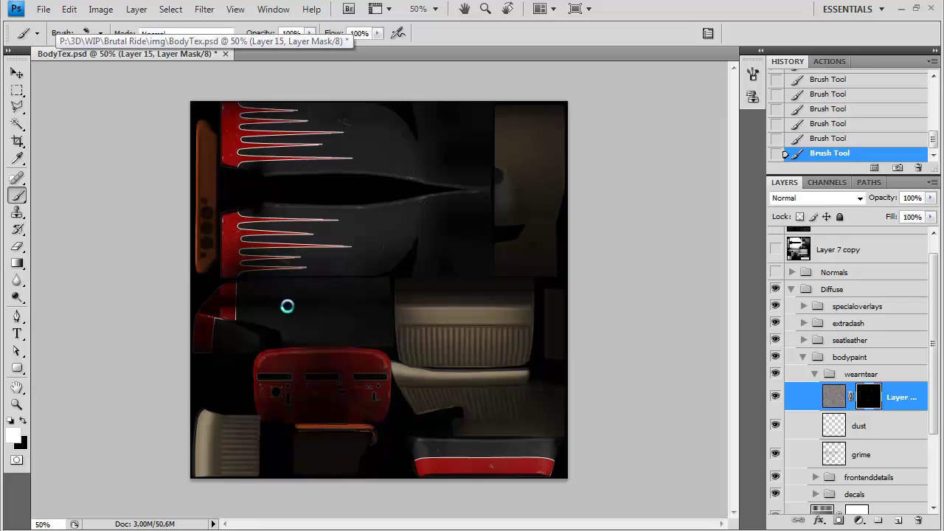
pyautogui.hotkey('ctrl', 'shift', 's')
pyautogui.click(442, 346)
pyautogui.click(438, 468)
pyautogui.doubleClick(417, 140)
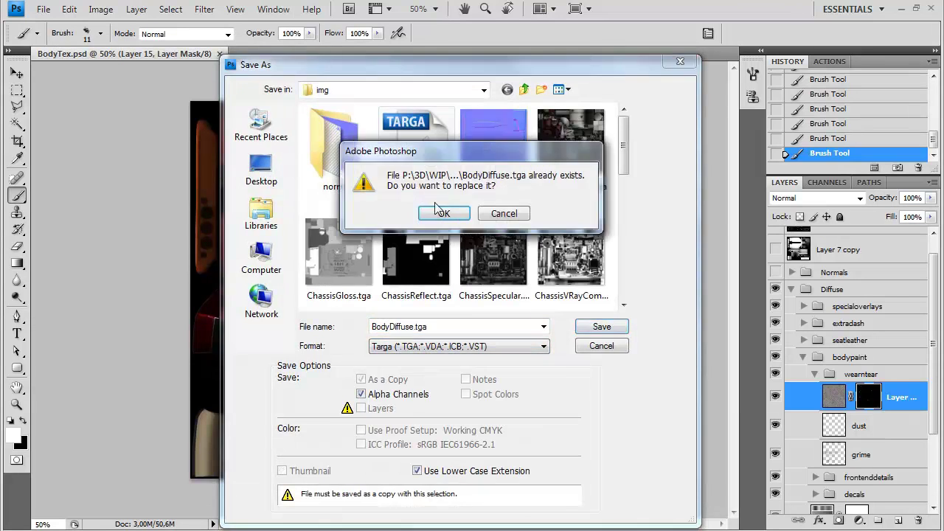
pyautogui.click(439, 212)
pyautogui.click(502, 269)
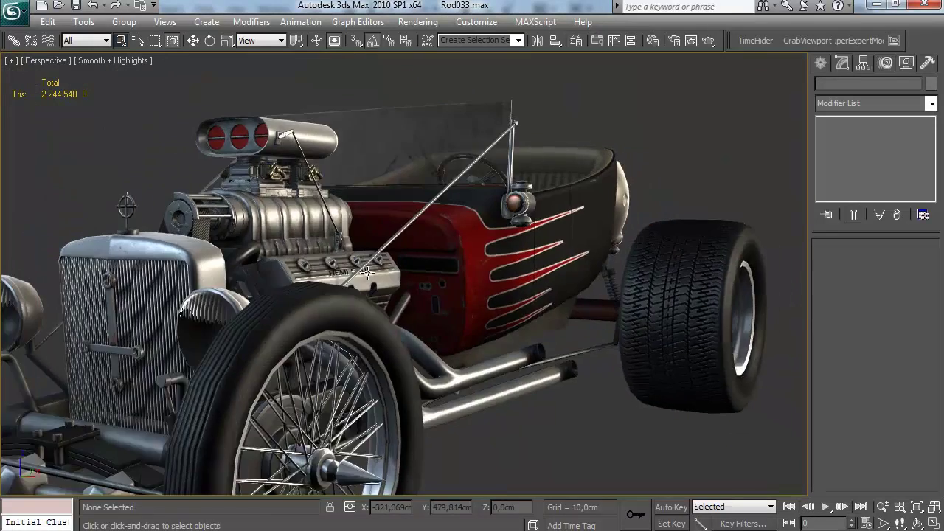
# Switch to 3ds Max and examine the scratched paint on the car body's flame side, close up and from several angles.
pyautogui.keyDown('alt'); pyautogui.moveTo(367, 273); pyautogui.dragTo(256, 297, button='middle'); pyautogui.keyUp('alt')
pyautogui.moveTo(332, 295)
pyautogui.keyDown('alt'); pyautogui.mouseDown(button='middle')
pyautogui.moveTo(177, 295)
pyautogui.moveTo(419, 299)
pyautogui.moveTo(455, 333)
pyautogui.moveTo(424, 320)
pyautogui.moveTo(431, 317)
pyautogui.moveTo(427, 281)
pyautogui.moveTo(369, 280)
pyautogui.mouseUp(button='middle'); pyautogui.keyUp('alt')
pyautogui.scroll(-5, 260, 293)
pyautogui.scroll(2, 260, 294)
pyautogui.scroll(3, 420, 299)
pyautogui.scroll(-3, 456, 333)
pyautogui.scroll(5, 386, 327)
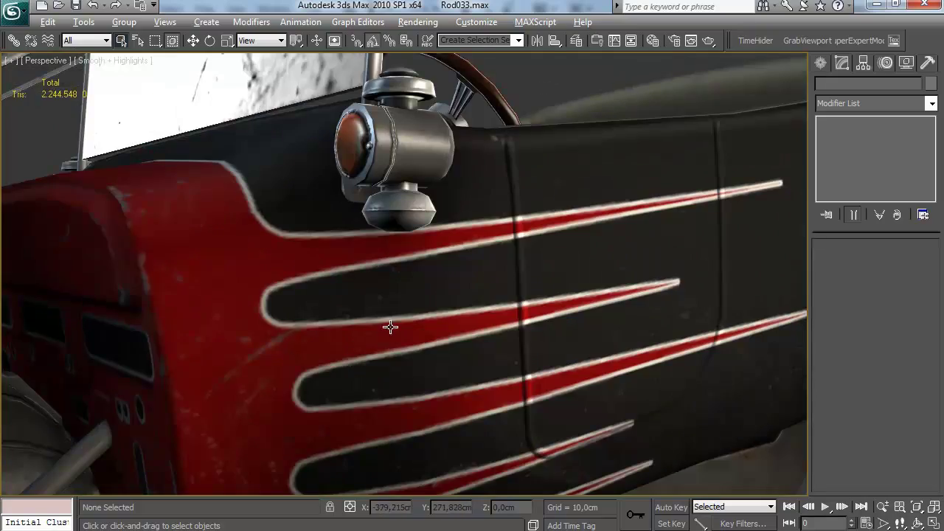
pyautogui.scroll(-5, 402, 324)
pyautogui.keyDown('alt'); pyautogui.moveTo(401, 324); pyautogui.dragTo(310, 326, button='middle'); pyautogui.keyUp('alt')
pyautogui.scroll(3, 309, 325)
pyautogui.scroll(-3, 309, 325)
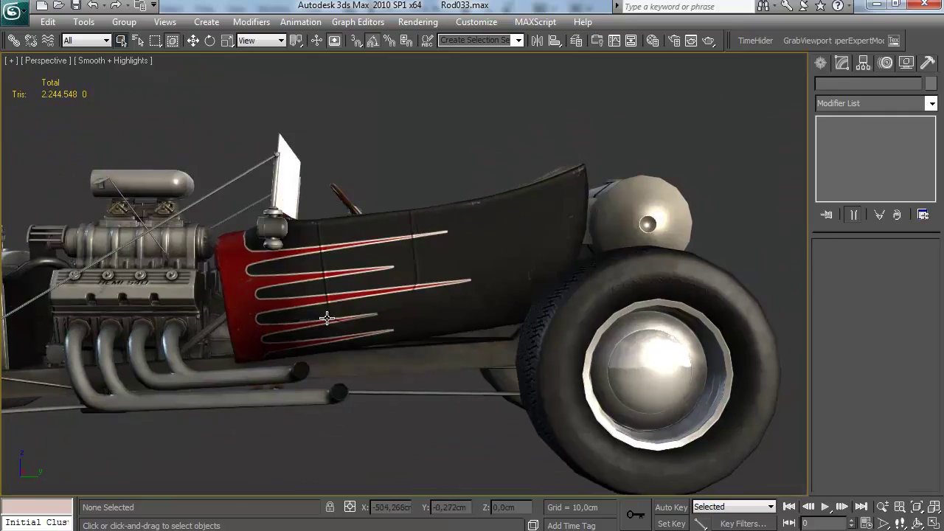
pyautogui.scroll(3, 310, 325)
pyautogui.scroll(-5, 308, 328)
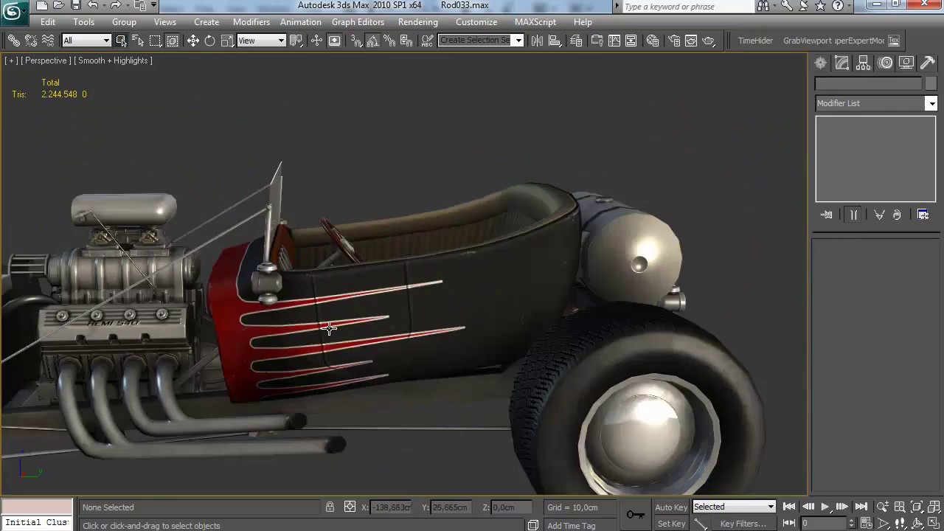
pyautogui.keyDown('alt'); pyautogui.moveTo(330, 329); pyautogui.dragTo(274, 344, button='middle'); pyautogui.keyUp('alt')
pyautogui.scroll(5, 190, 329)
pyautogui.scroll(3, 253, 349)
pyautogui.scroll(-3, 322, 350)
pyautogui.scroll(4, 324, 354)
pyautogui.scroll(-4, 284, 341)
# Check the 09 - Default material and inspect the textured car again from different distances and angles.
pyautogui.press('m')
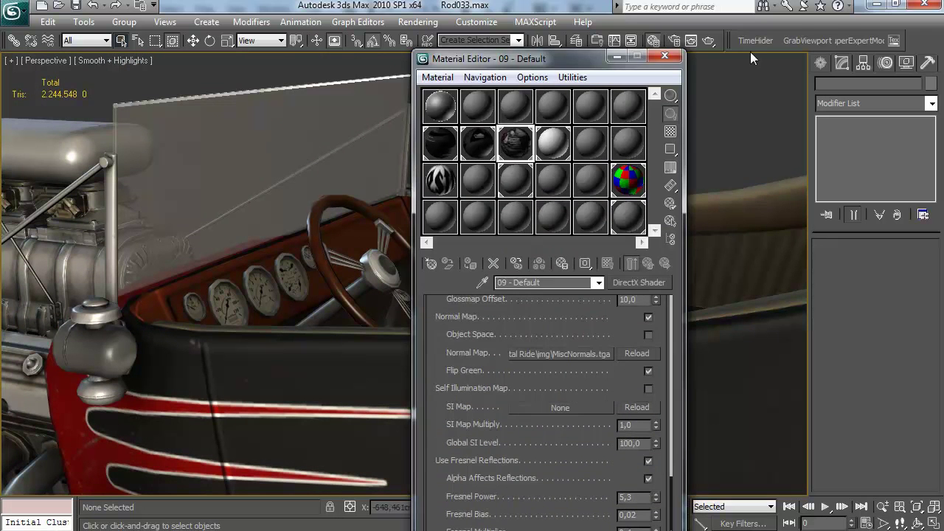
pyautogui.click(664, 57)
pyautogui.scroll(3, 457, 133)
pyautogui.moveTo(451, 122); pyautogui.dragTo(396, 244, button='middle')
pyautogui.scroll(3, 409, 173)
pyautogui.scroll(-3, 361, 219)
pyautogui.scroll(-3, 340, 253)
pyautogui.scroll(5, 474, 226)
pyautogui.scroll(-5, 475, 228)
pyautogui.scroll(4, 435, 248)
pyautogui.scroll(4, 396, 244)
pyautogui.scroll(-8, 398, 244)
pyautogui.scroll(5, 494, 234)
pyautogui.keyDown('alt'); pyautogui.moveTo(480, 244); pyautogui.dragTo(373, 250, button='middle'); pyautogui.keyUp('alt')
pyautogui.scroll(-4, 495, 233)
pyautogui.scroll(-5, 348, 247)
pyautogui.scroll(4, 387, 255)
pyautogui.keyDown('alt'); pyautogui.moveTo(433, 240); pyautogui.dragTo(463, 225, button='middle'); pyautogui.keyUp('alt')
pyautogui.scroll(4, 562, 251)
pyautogui.scroll(-4, 438, 255)
pyautogui.scroll(1, 438, 255)
pyautogui.scroll(-4, 500, 223)
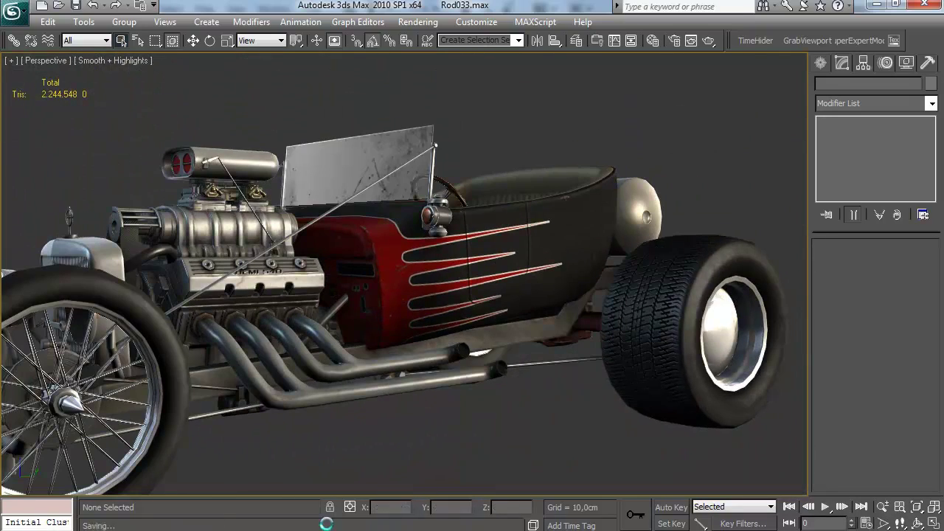
# Switch to Photoshop and add a Hue/Saturation adjustment layer above Layer 15 in the wearntear group.
pyautogui.click(250, 530)
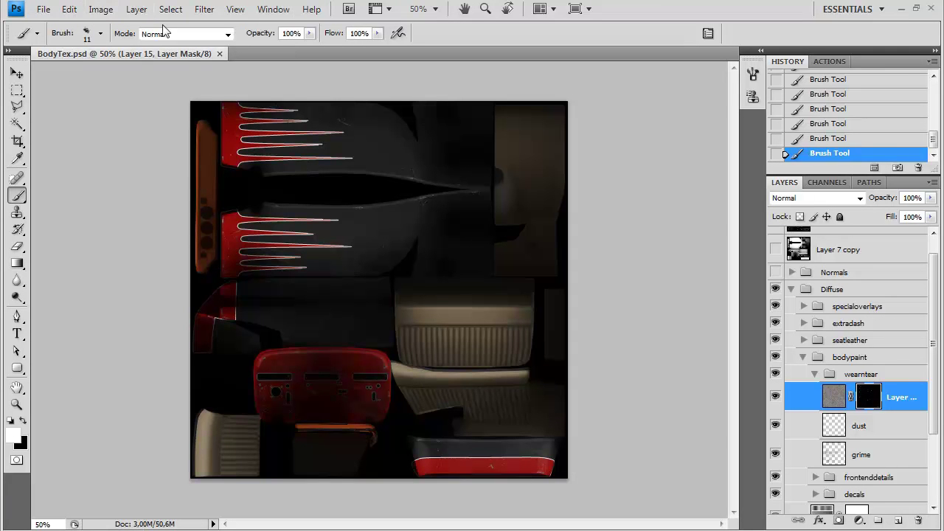
pyautogui.click(137, 9)
pyautogui.moveTo(244, 138)
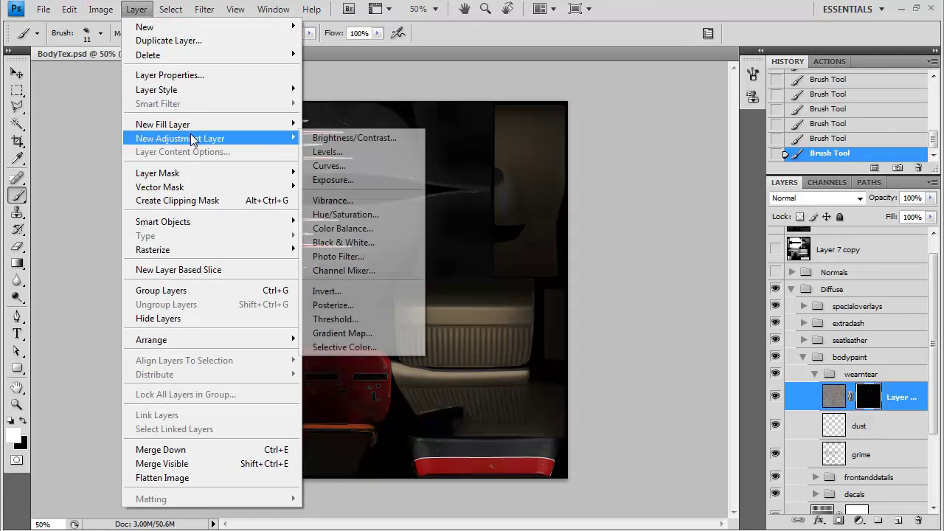
pyautogui.click(357, 214)
pyautogui.press('Return')
# Set the adjustment layer's saturation to -48 and lightness to +10, and return to the layer list.
pyautogui.moveTo(844, 193); pyautogui.dragTo(811, 171)
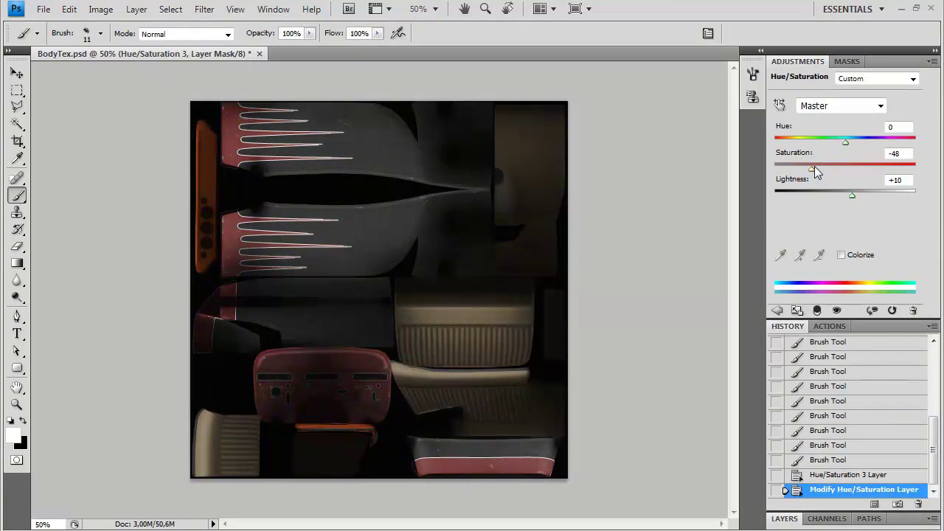
pyautogui.moveTo(845, 145)
pyautogui.mouseDown()
pyautogui.moveTo(837, 145)
pyautogui.moveTo(848, 145)
pyautogui.mouseUp()
pyautogui.click(932, 61)
pyautogui.click(851, 389)
pyautogui.click(785, 519)
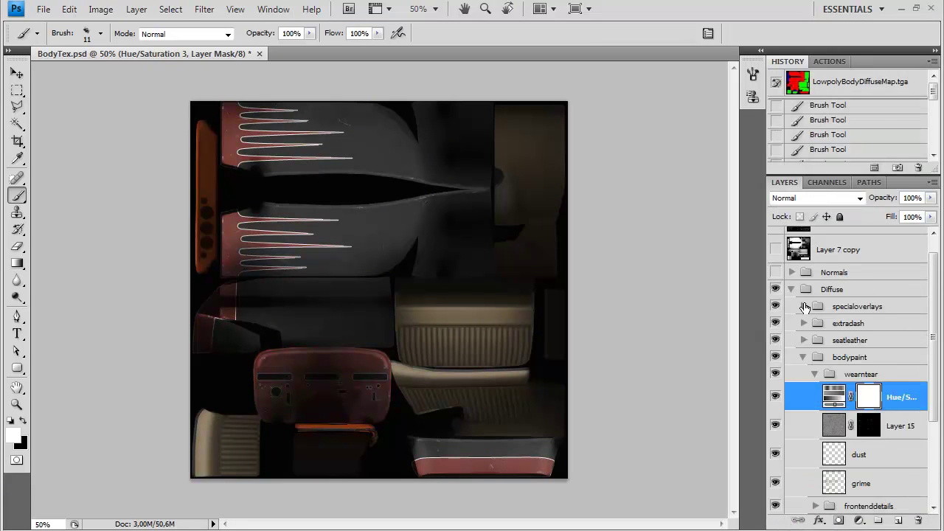
# Fill the adjustment layer's mask with black and choose the 76 px irregular brush tip.
pyautogui.hotkey('ctrl', 'BackSpace')
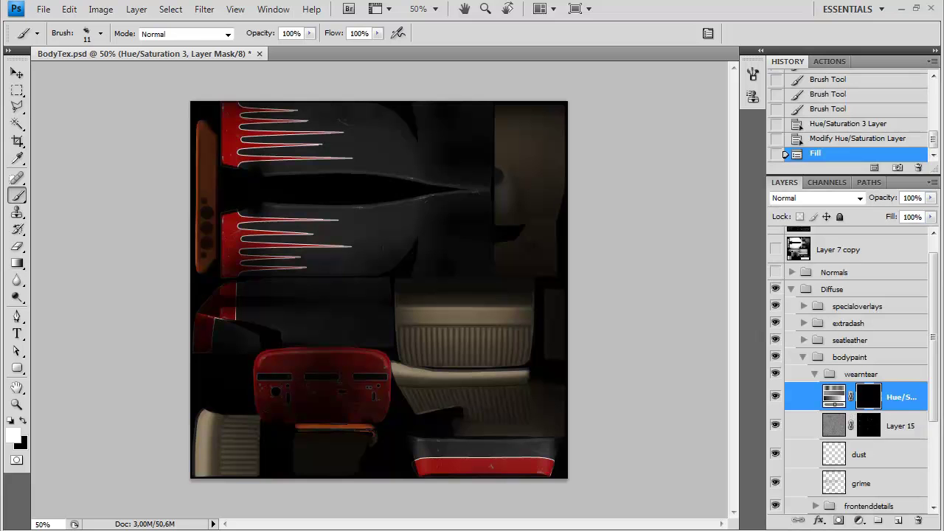
pyautogui.click(101, 33)
pyautogui.scroll(-3, 168, 221)
pyautogui.moveTo(168, 208); pyautogui.dragTo(169, 182)
pyautogui.scroll(3, 168, 177)
pyautogui.click(126, 153)
pyautogui.click(312, 234)
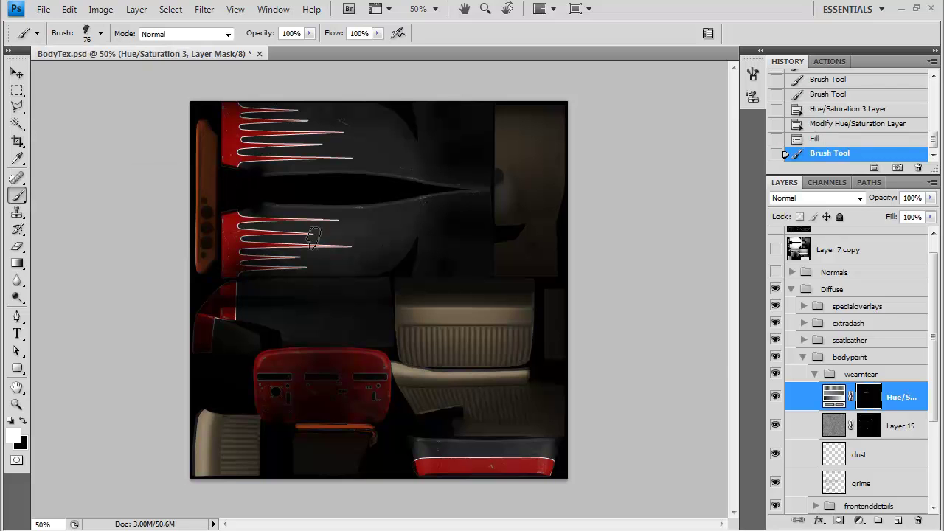
pyautogui.hotkey('ctrl', 'z')
# Paint faded patches in white on the adjustment mask over the lower flame panel and its dark side.
pyautogui.hotkey('ctrl', '+')
pyautogui.hotkey('ctrl', '+')
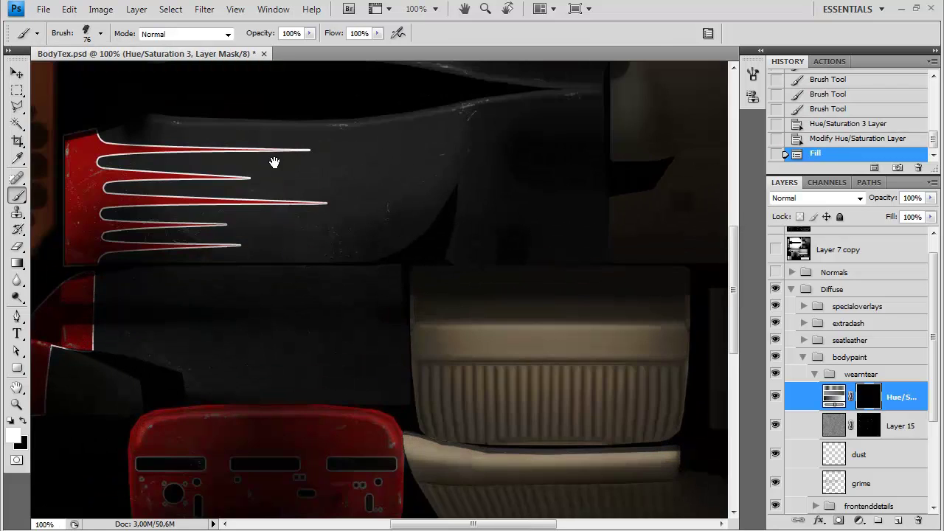
pyautogui.click(281, 238)
pyautogui.click(256, 267)
pyautogui.click(504, 219)
pyautogui.click(501, 221)
pyautogui.click(594, 181)
# Paint faded patches on the adjustment mask over the red firewall panel and the grey-and-red rear panel.
pyautogui.moveTo(525, 439); pyautogui.dragTo(490, 239)
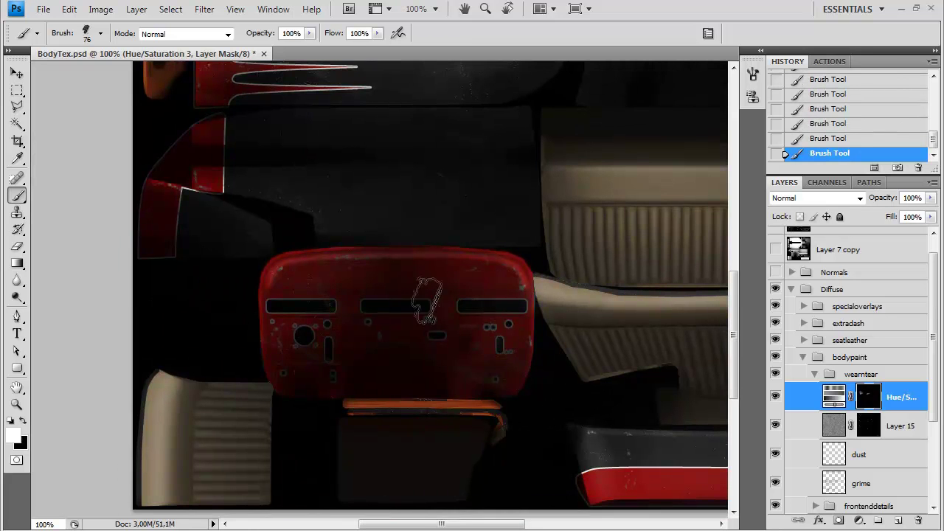
pyautogui.scroll(-6, 483, 324)
pyautogui.hscroll(6, 479, 317)
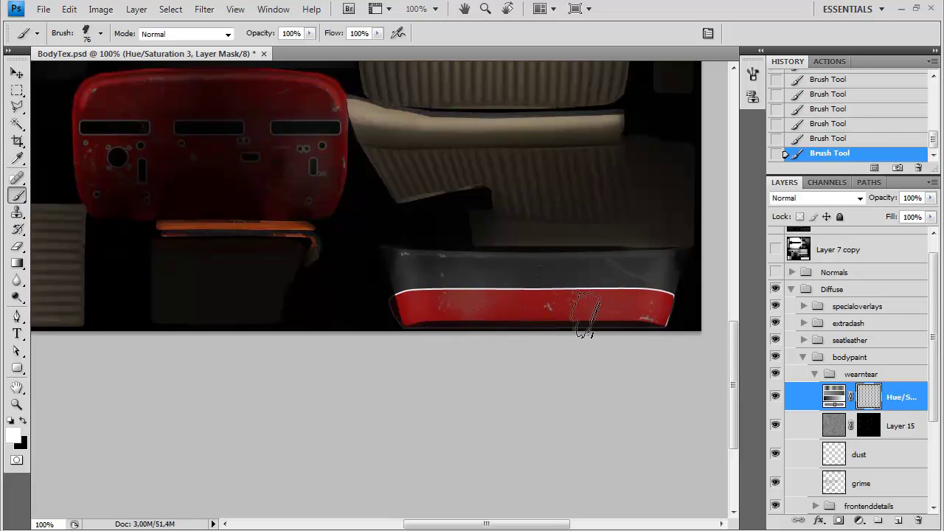
# Paint faded patches on the adjustment mask over the red areas of both flame panels and the upper flames.
pyautogui.scroll(6, 508, 305)
pyautogui.hscroll(-1, 508, 305)
pyautogui.scroll(10, 508, 306)
pyautogui.hscroll(-4, 508, 305)
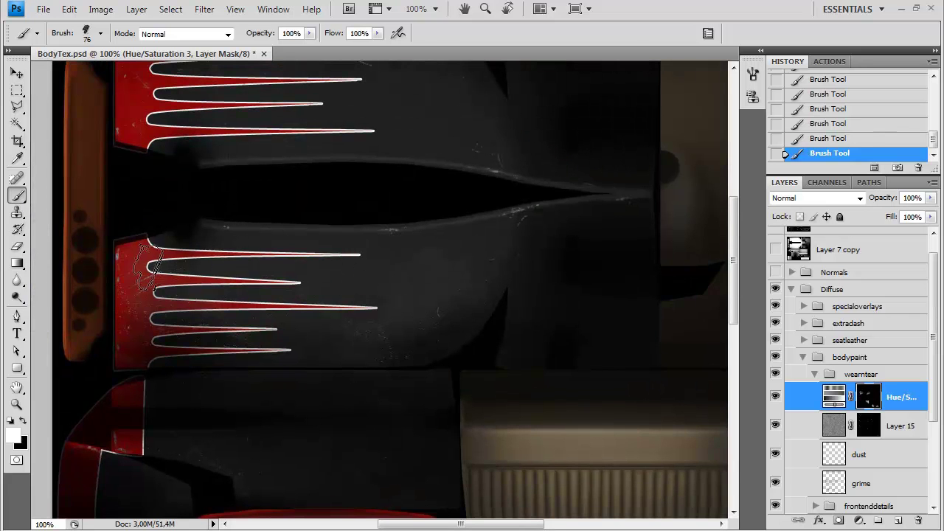
pyautogui.scroll(3, 203, 219)
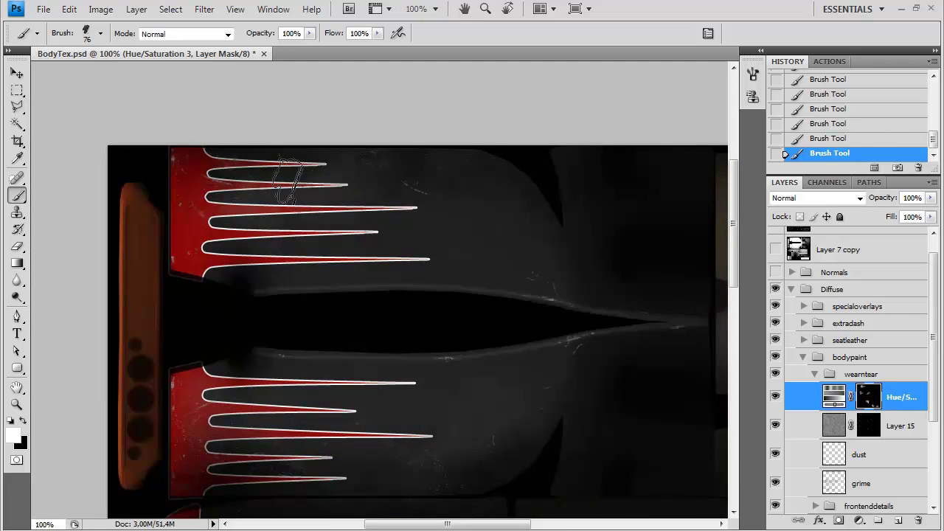
# Paint faded patches on the adjustment mask over the dark body areas around the pointed end of the opening.
pyautogui.hscroll(5, 462, 255)
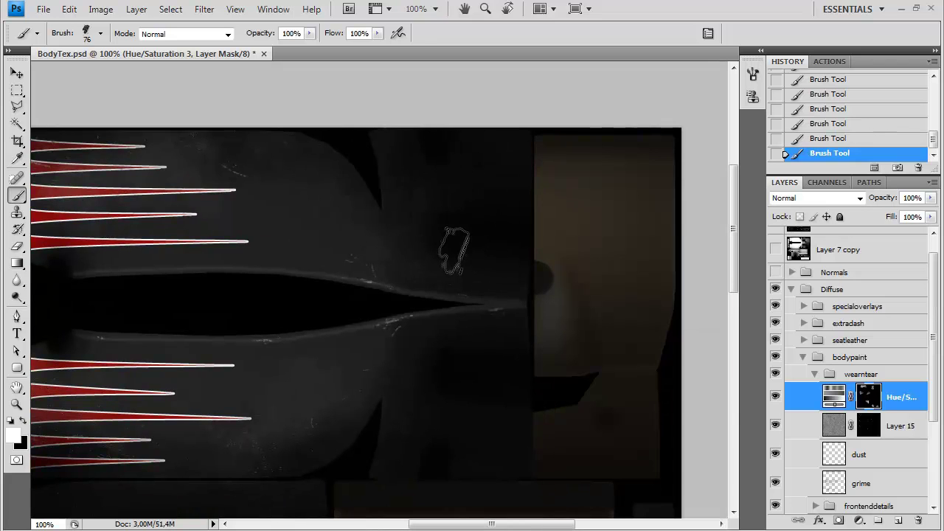
pyautogui.scroll(-2, 490, 237)
pyautogui.scroll(-2, 490, 237)
pyautogui.hscroll(-1, 489, 236)
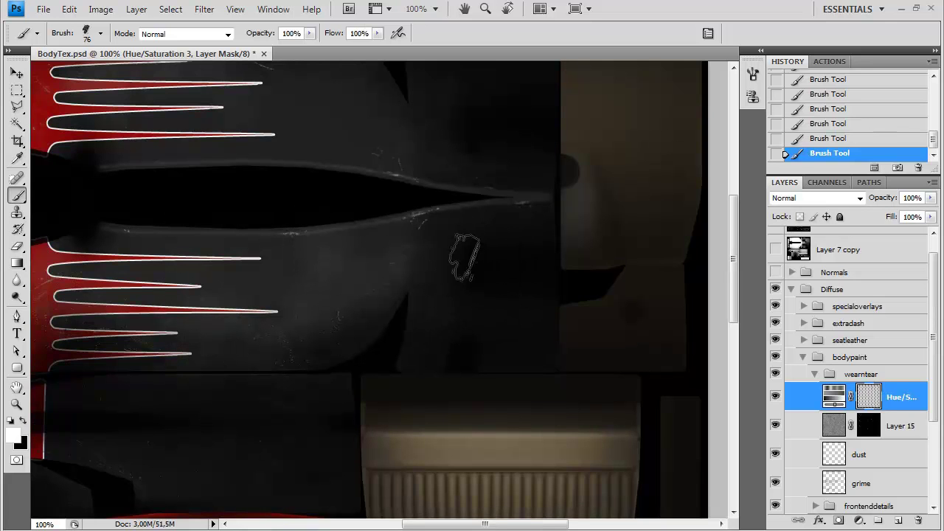
# Paint faded patches on the mask over the dark panel above the firewall, and set the brush diameter to 45 px.
pyautogui.hscroll(-4, 256, 269)
pyautogui.moveTo(253, 340); pyautogui.dragTo(303, 202)
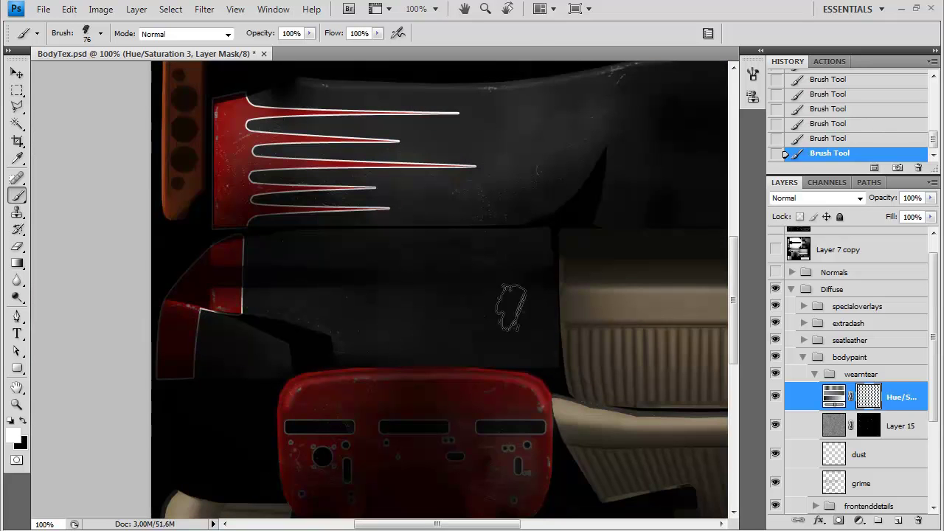
pyautogui.rightClick(313, 435)
pyautogui.moveTo(424, 356); pyautogui.dragTo(380, 356)
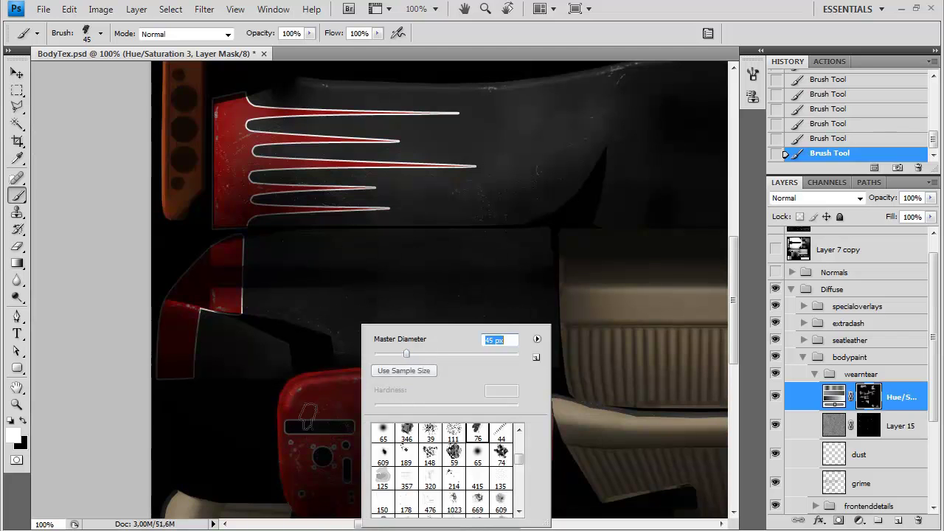
pyautogui.press('Return')
# Try a stroke with a different textured brush tip on the lower flame panel.
pyautogui.click(100, 34)
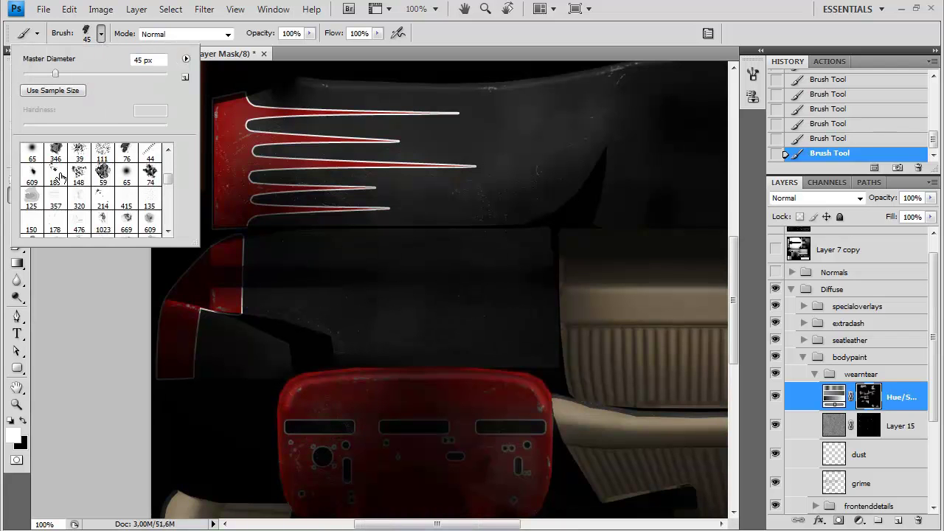
pyautogui.press('Return')
pyautogui.click(101, 33)
pyautogui.moveTo(170, 181); pyautogui.dragTo(169, 178)
pyautogui.click(148, 202)
pyautogui.moveTo(382, 157); pyautogui.dragTo(323, 177)
pyautogui.hotkey('ctrl', 'z')
# Choose a speckled brush tip at 67 px with 14% flow and paint subtle fading over the dark panels and firewall.
pyautogui.click(101, 34)
pyautogui.click(103, 206)
pyautogui.moveTo(378, 164); pyautogui.dragTo(322, 195)
pyautogui.hotkey('ctrl', 'z')
pyautogui.rightClick(470, 166)
pyautogui.moveTo(542, 235); pyautogui.dragTo(531, 234)
pyautogui.press('Return')
pyautogui.moveTo(377, 33)
pyautogui.mouseDown()
pyautogui.moveTo(324, 48)
pyautogui.moveTo(365, 47)
pyautogui.mouseUp()
pyautogui.rightClick(403, 130)
pyautogui.press('Return')
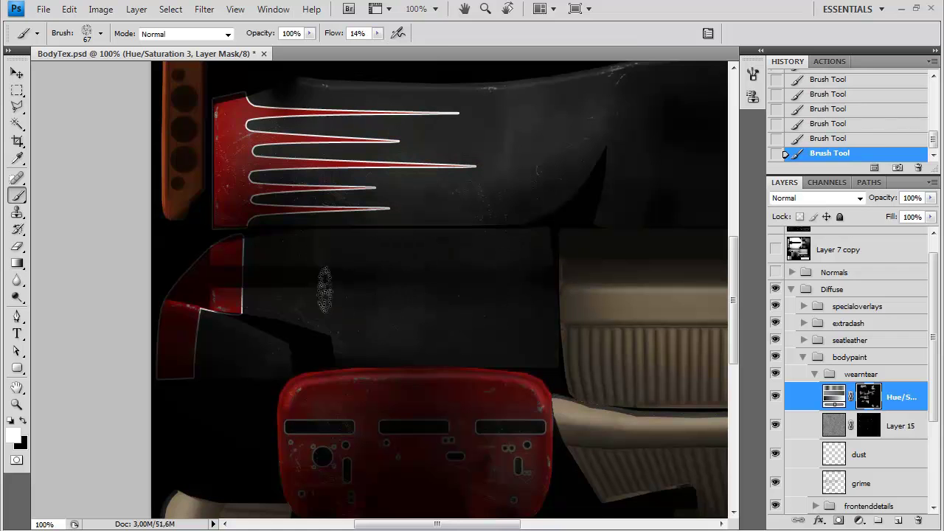
pyautogui.moveTo(395, 440); pyautogui.dragTo(384, 353)
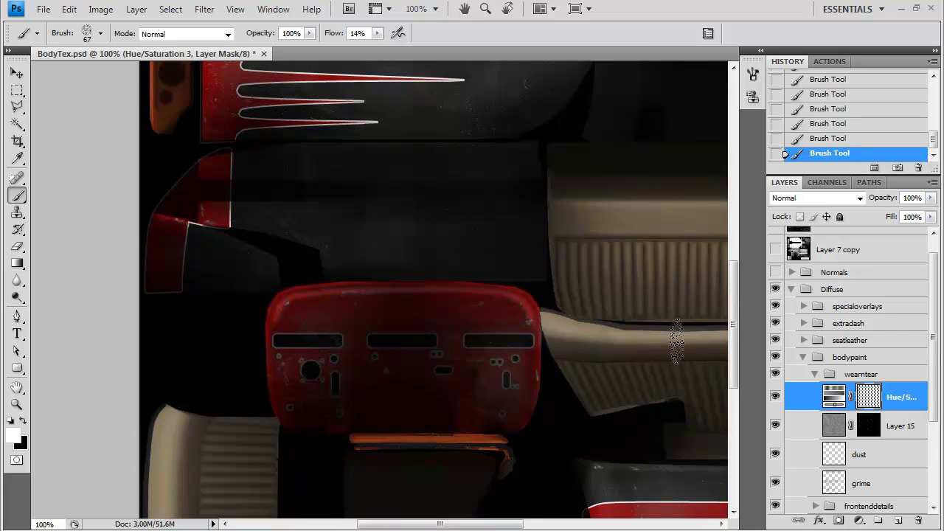
# Move the frontenddetails group into the wearntear group below the grime layer and expand it.
pyautogui.scroll(-3, 935, 355)
pyautogui.moveTo(873, 441)
pyautogui.mouseDown()
pyautogui.moveTo(885, 447)
pyautogui.moveTo(880, 332)
pyautogui.moveTo(873, 441)
pyautogui.mouseUp()
pyautogui.click(828, 441)
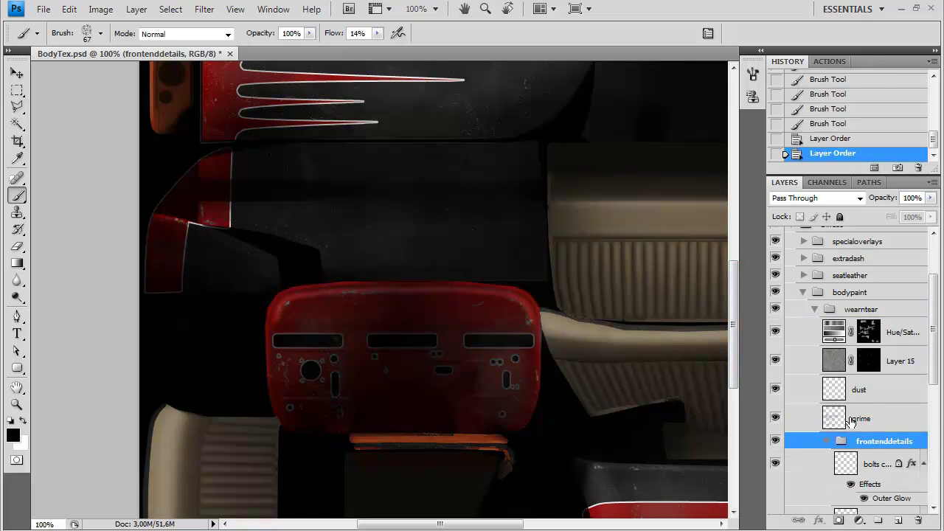
# Load the shapes of the firewall's slots and holes from a layer in the frontenddetails group as a selection.
pyautogui.scroll(-5, 927, 394)
pyautogui.scroll(-2, 927, 408)
pyautogui.keyDown('ctrl'); pyautogui.click(850, 410); pyautogui.keyUp('ctrl')
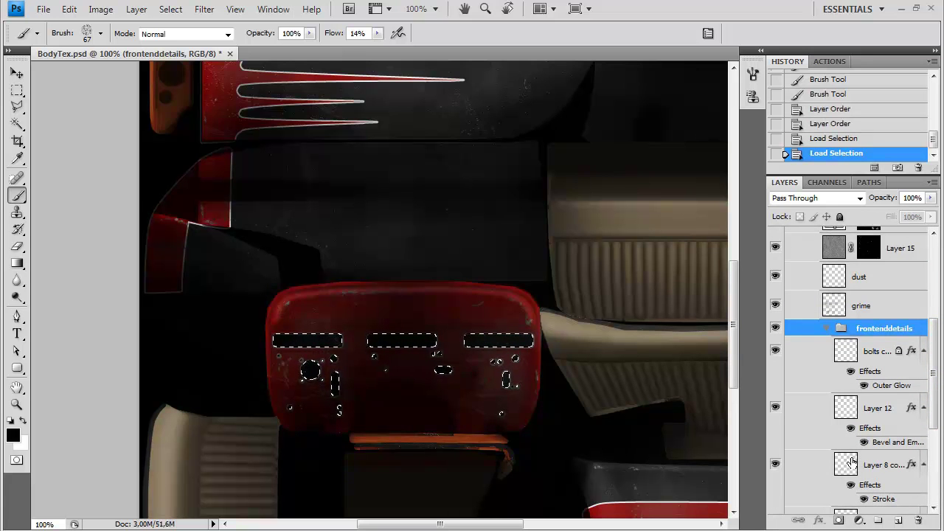
# Copy the selected slots and holes from the Layer 8 copy layer to a new layer and clear the new layer's style.
pyautogui.click(853, 461)
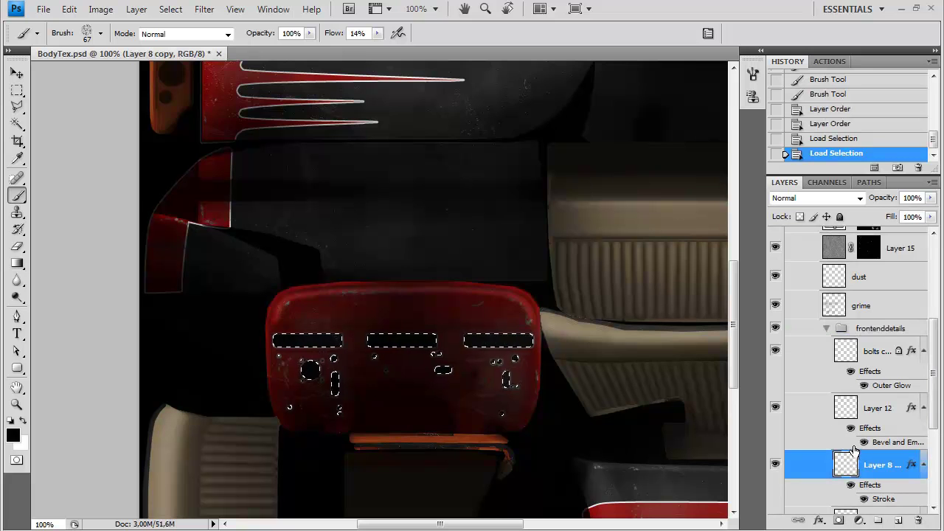
pyautogui.hotkey('ctrl', 'j')
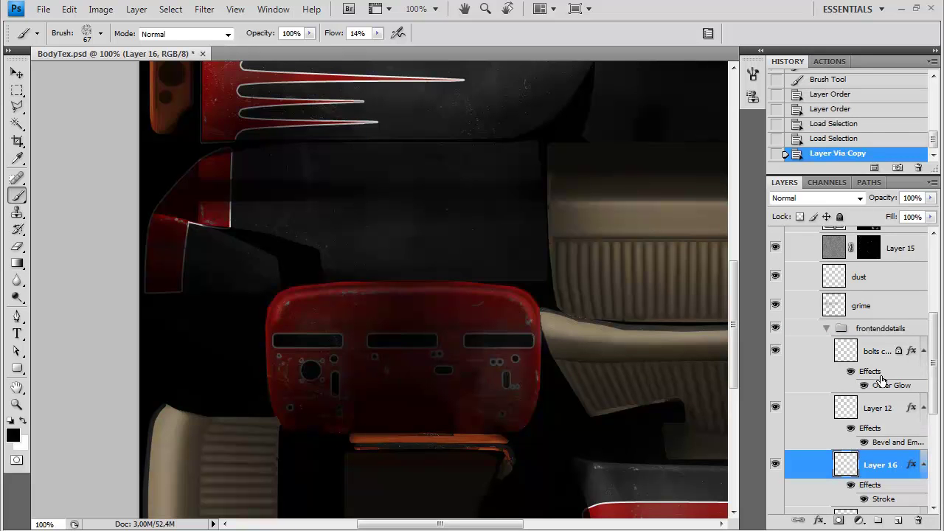
pyautogui.scroll(-2, 935, 386)
pyautogui.rightClick(881, 400)
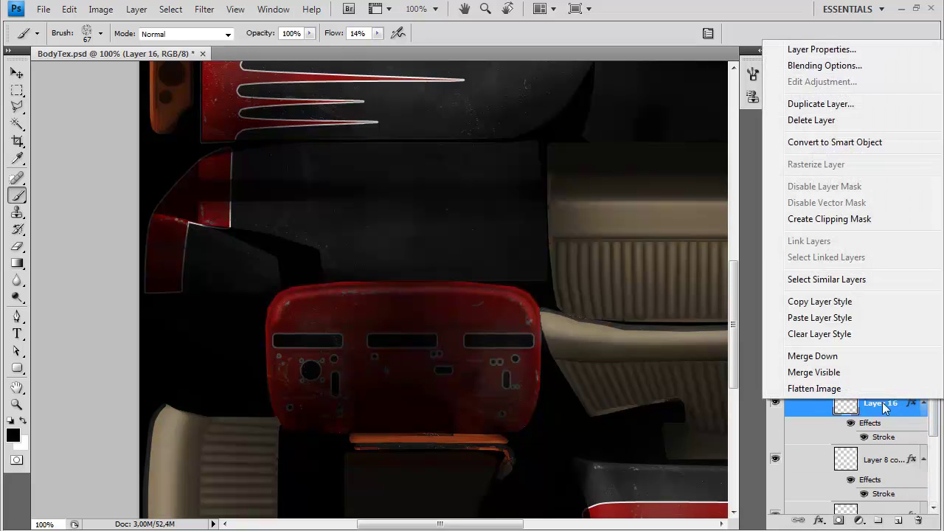
pyautogui.click(831, 334)
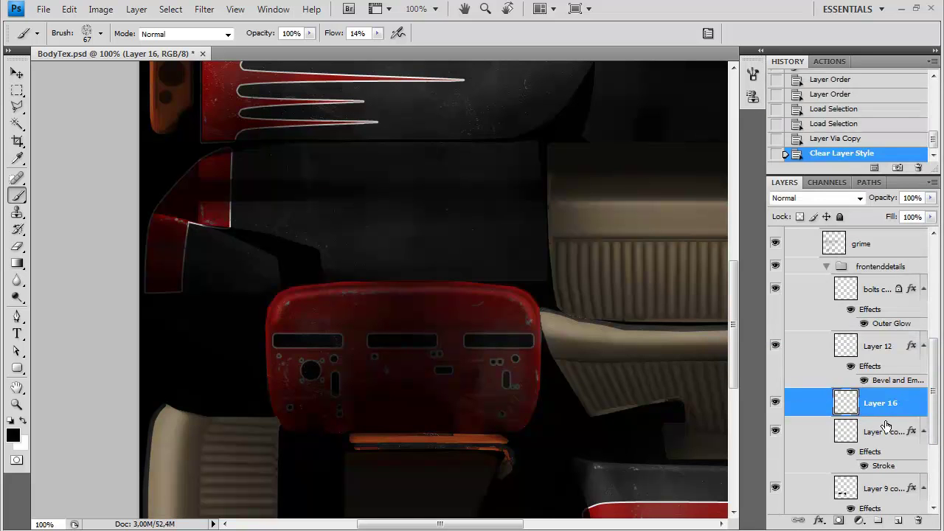
# Lower the fill opacity of the Layer 8 copy layer and move the copied slot shapes above the wearntear group.
pyautogui.click(884, 431)
pyautogui.moveTo(878, 402); pyautogui.dragTo(884, 264)
# Paint white on the Hue/Saturation mask to add faded patches to the rear panel and the flame side panels.
pyautogui.click(879, 331)
pyautogui.click(474, 396)
pyautogui.moveTo(487, 444)
pyautogui.mouseDown()
pyautogui.moveTo(499, 331)
pyautogui.moveTo(267, 365)
pyautogui.mouseUp()
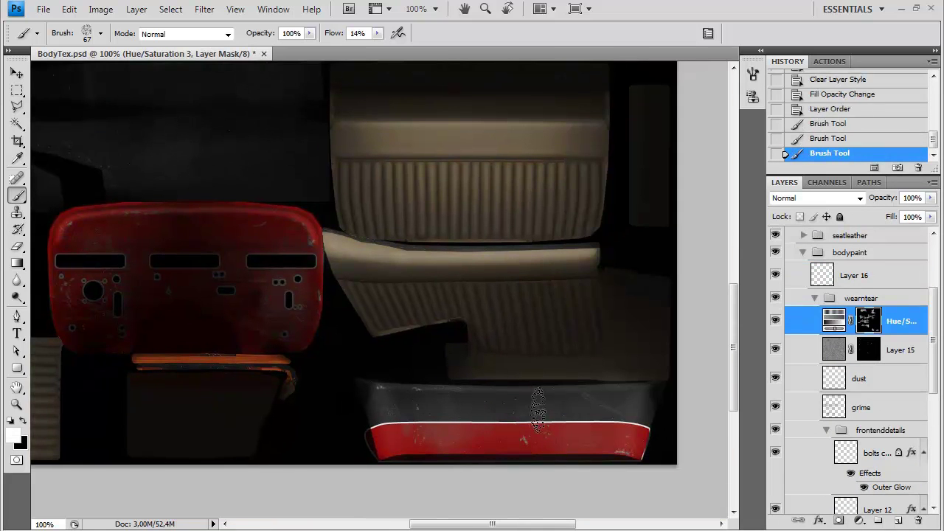
pyautogui.moveTo(366, 82); pyautogui.dragTo(474, 359)
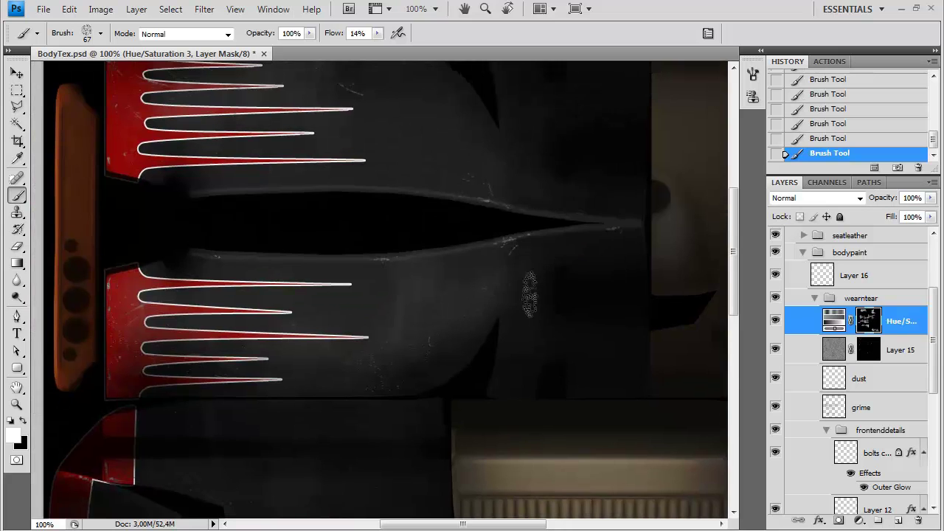
pyautogui.moveTo(390, 225); pyautogui.dragTo(394, 377)
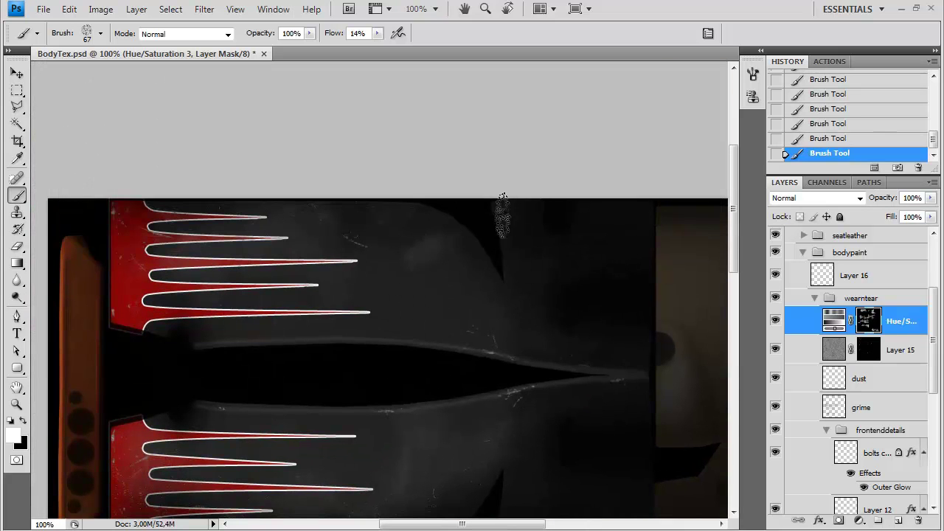
pyautogui.hotkey('ctrl', 'z')
pyautogui.click(354, 228)
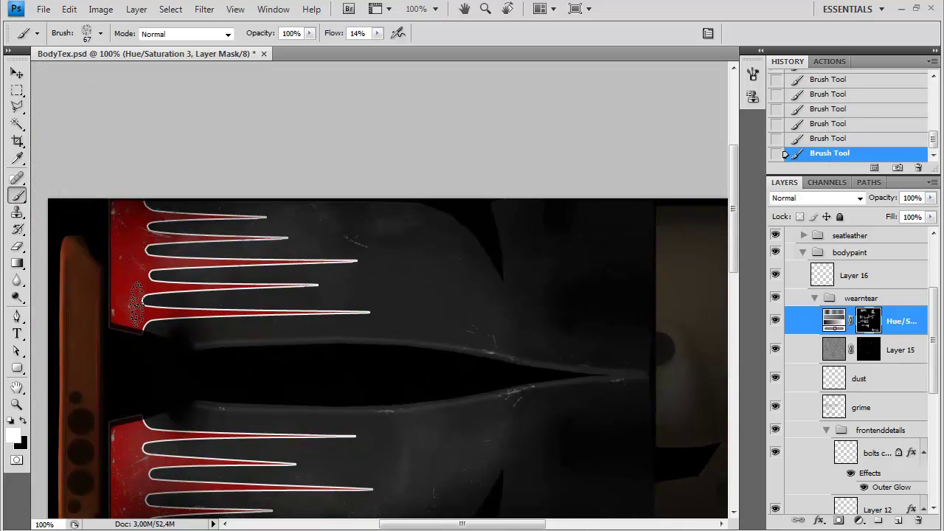
pyautogui.moveTo(249, 414); pyautogui.dragTo(330, 365)
# Set the opacity of the Hue/Saturation layer that fades the paint to 60%.
pyautogui.hotkey('ctrl', '-')
pyautogui.hotkey('ctrl', '-')
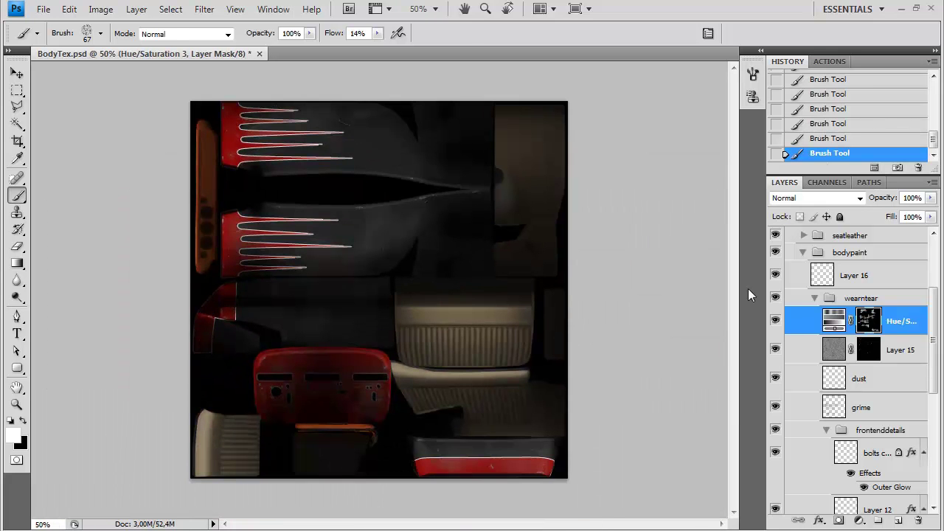
pyautogui.moveTo(894, 213); pyautogui.dragTo(901, 214)
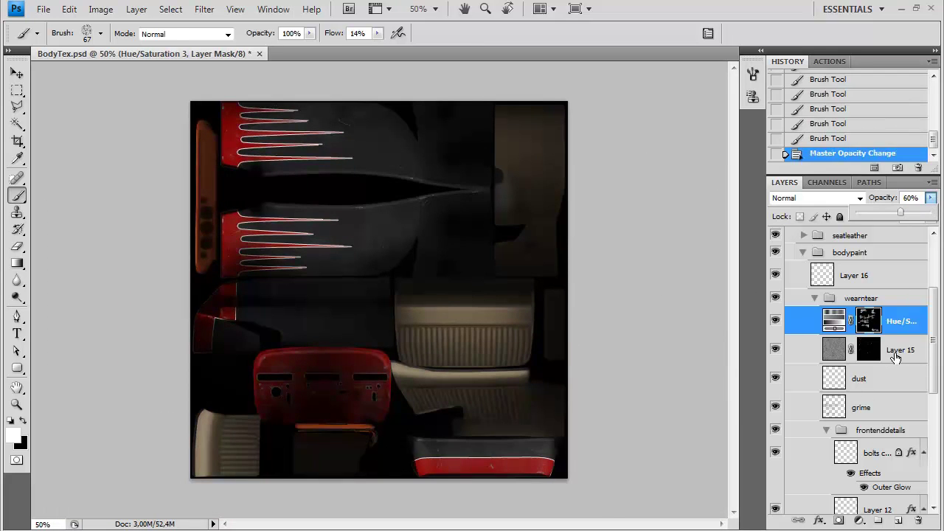
pyautogui.click(893, 329)
# Save a Targa copy of the texture as BodyDiffuse.tga in the img folder, replacing the existing file.
pyautogui.hotkey('ctrl', 'shift', 's')
pyautogui.click(474, 329)
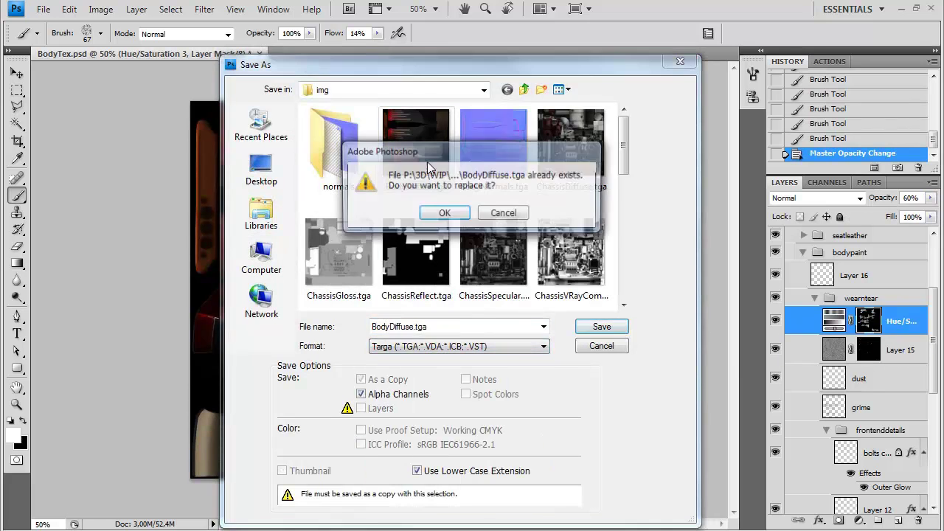
pyautogui.click(438, 213)
pyautogui.click(516, 264)
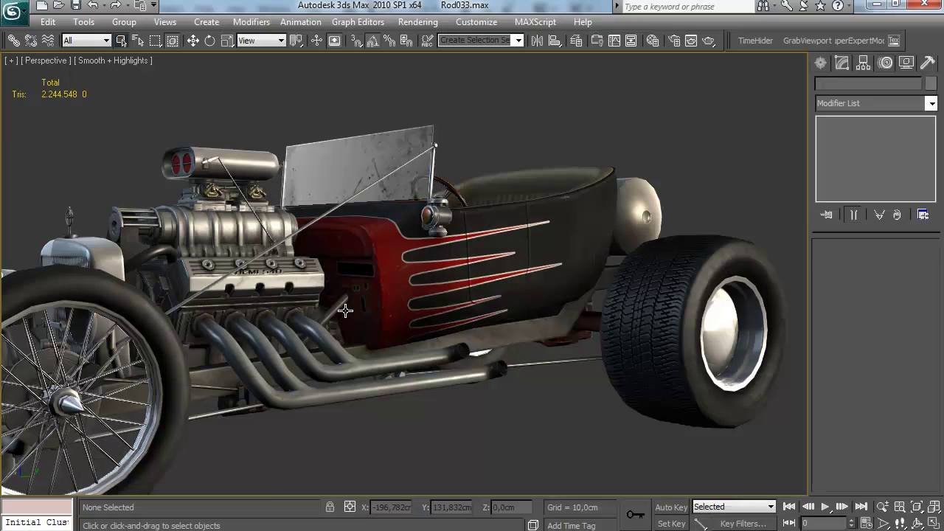
# Switch to 3ds Max and examine the updated body texture on the hot rod, both close up and from a distance.
pyautogui.scroll(3, 270, 332)
pyautogui.scroll(-2, 287, 317)
pyautogui.scroll(-3, 288, 317)
pyautogui.keyDown('alt'); pyautogui.moveTo(337, 312); pyautogui.dragTo(396, 319, button='middle'); pyautogui.keyUp('alt')
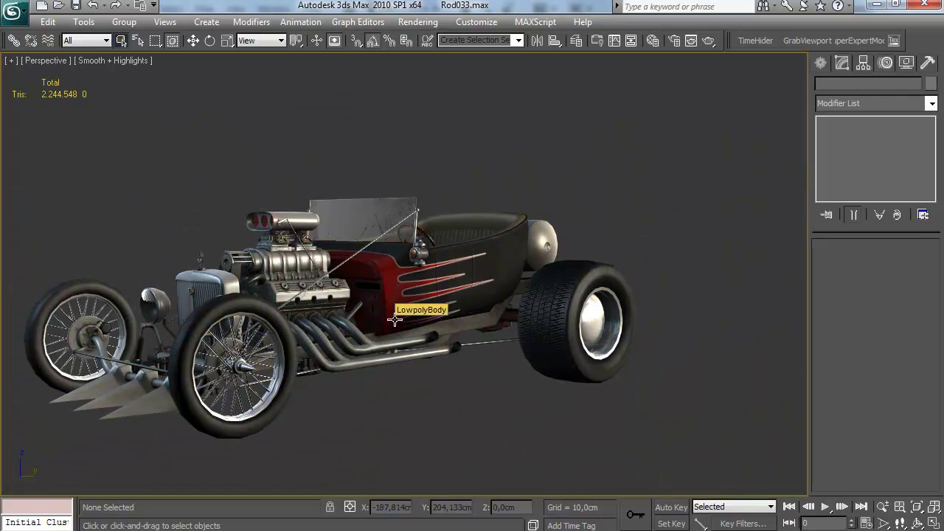
pyautogui.scroll(5, 384, 316)
pyautogui.moveTo(366, 310)
pyautogui.keyDown('alt'); pyautogui.mouseDown(button='middle')
pyautogui.moveTo(398, 312)
pyautogui.moveTo(381, 343)
pyautogui.moveTo(351, 308)
pyautogui.moveTo(301, 281)
pyautogui.moveTo(196, 266)
pyautogui.moveTo(370, 286)
pyautogui.moveTo(460, 279)
pyautogui.mouseUp(button='middle'); pyautogui.keyUp('alt')
pyautogui.scroll(-3, 442, 287)
# Select all objects of the car and rotate them about 185 degrees around the Z axis.
pyautogui.moveTo(131, 384); pyautogui.dragTo(712, 200)
pyautogui.moveTo(412, 292); pyautogui.dragTo(645, 320)
pyautogui.scroll(-5, 444, 332)
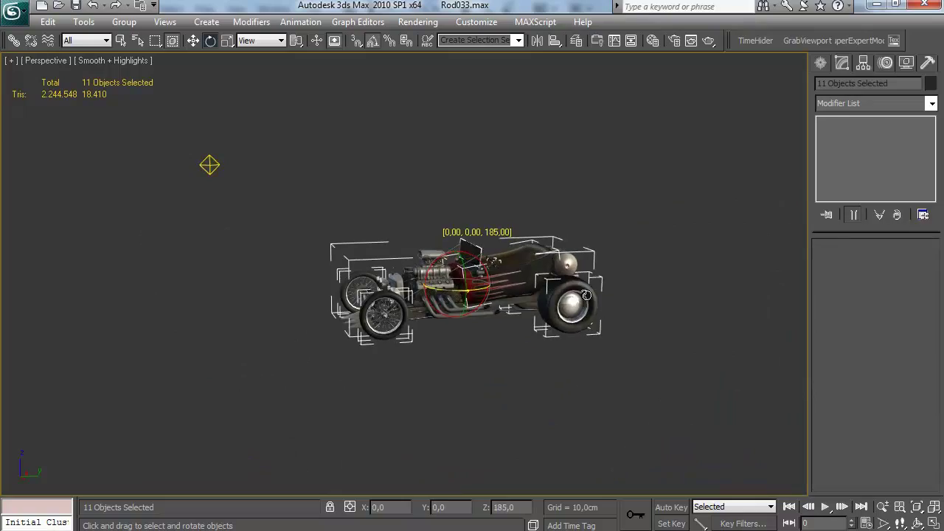
# Clear the selection and examine the worn paint on the rotated car from several angles and distances.
pyautogui.scroll(6, 620, 332)
pyautogui.moveTo(590, 362); pyautogui.dragTo(391, 339, button='middle')
pyautogui.scroll(3, 399, 341)
pyautogui.keyDown('alt'); pyautogui.moveTo(461, 358); pyautogui.dragTo(436, 408, button='middle'); pyautogui.keyUp('alt')
pyautogui.scroll(-5, 440, 347)
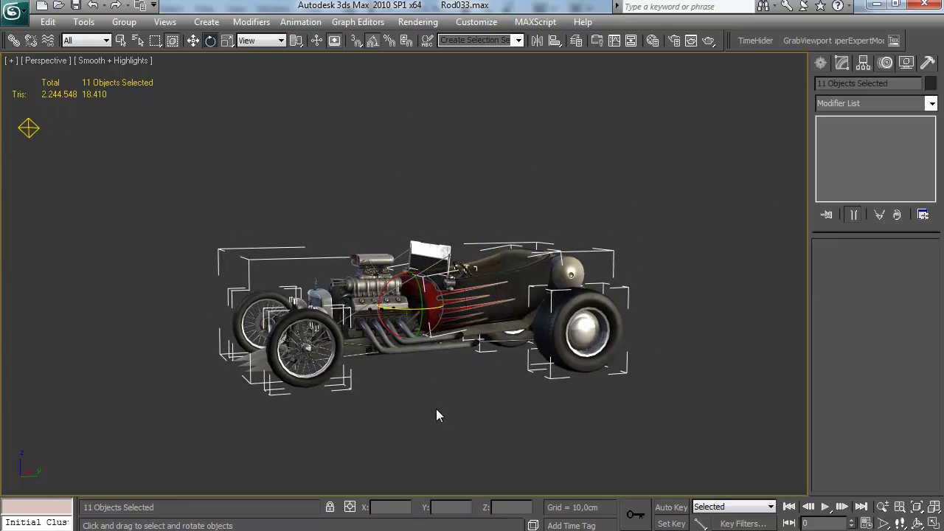
pyautogui.scroll(-6, 436, 409)
pyautogui.click(379, 383)
pyautogui.scroll(10, 413, 369)
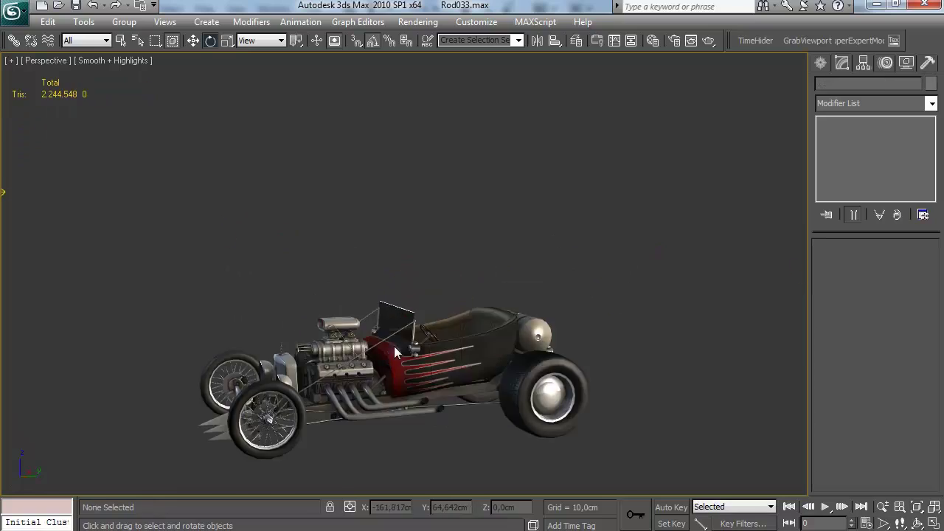
pyautogui.keyDown('alt'); pyautogui.moveTo(434, 383); pyautogui.dragTo(472, 399, button='middle'); pyautogui.keyUp('alt')
pyautogui.scroll(-3, 302, 360)
pyautogui.scroll(3, 425, 384)
pyautogui.scroll(3, 417, 339)
pyautogui.scroll(-3, 430, 358)
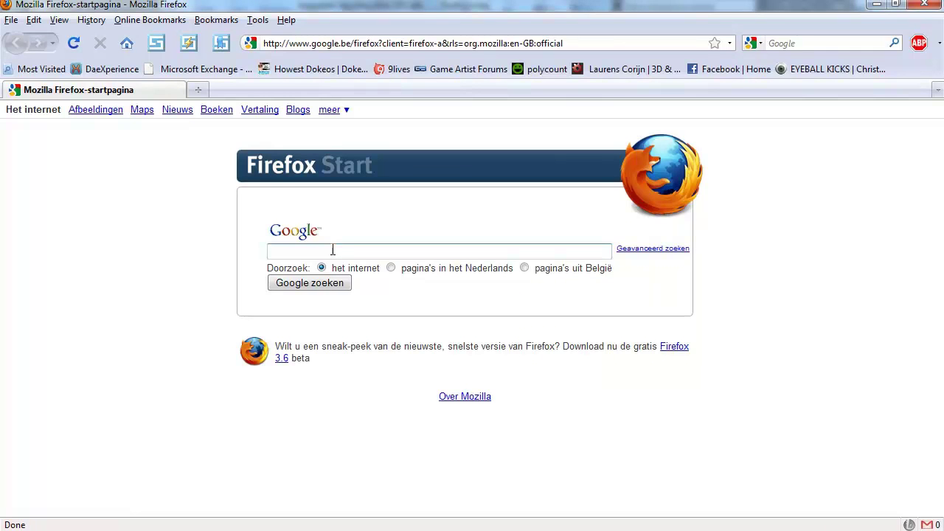
# Switch to Firefox and search Google Images for "worn leather seats".
pyautogui.write('worn leather seats')
pyautogui.press('Return')
pyautogui.click(113, 110)
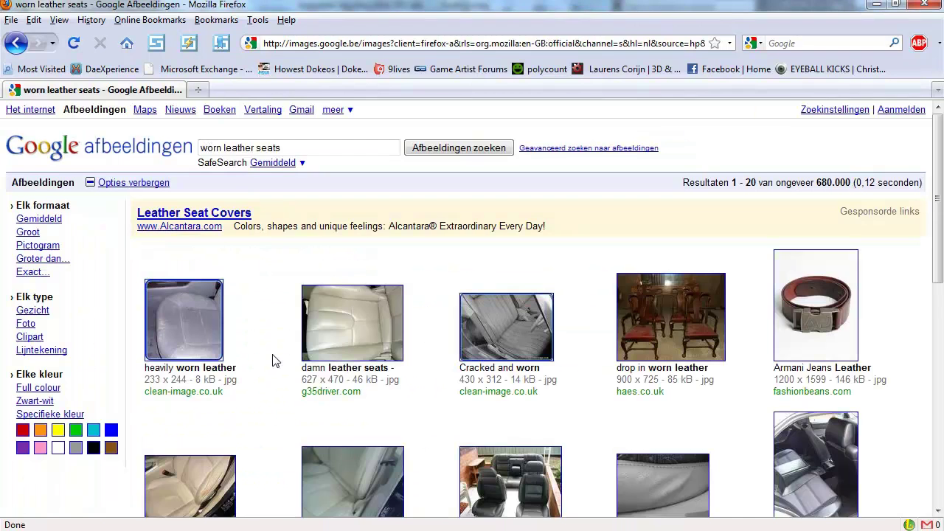
# Open the photo of the torn, cracked gray leather seat at full size and save it to disk.
pyautogui.scroll(-5, 273, 359)
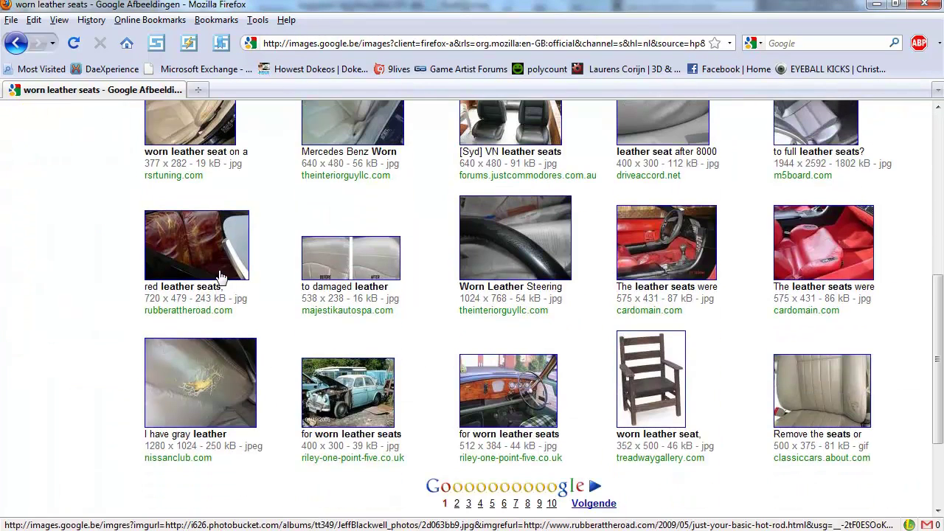
pyautogui.click(211, 365)
pyautogui.click(22, 181)
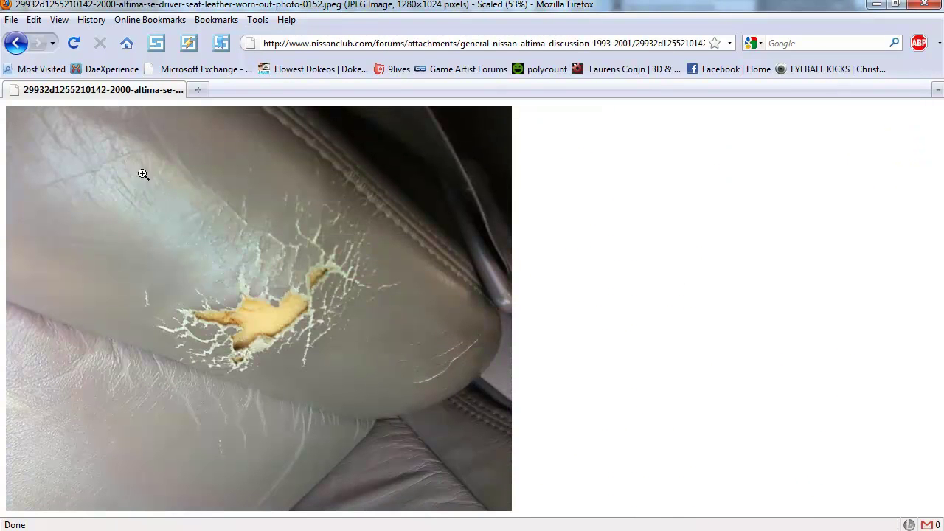
pyautogui.rightClick(225, 313)
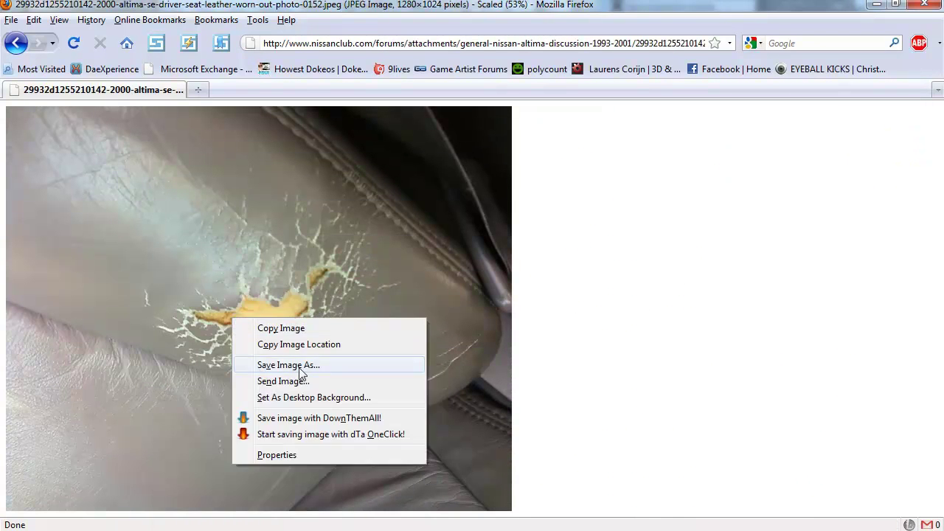
pyautogui.click(280, 362)
pyautogui.click(199, 46)
pyautogui.click(223, 95)
pyautogui.click(347, 342)
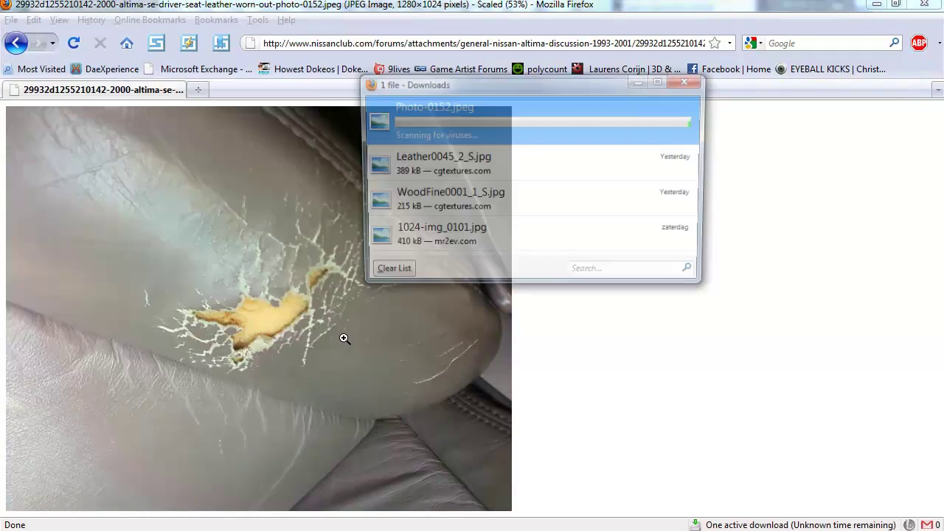
# Return to the image results and search for "worn leather car".
pyautogui.hotkey('alt', 'Left')
pyautogui.hotkey('alt', 'Left')
pyautogui.scroll(3, 281, 243)
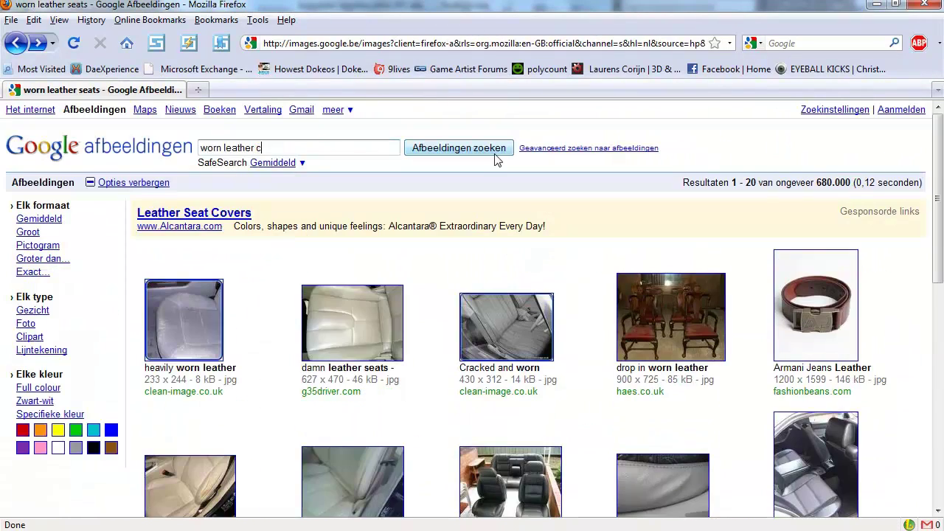
pyautogui.write('ar')
pyautogui.click(495, 154)
pyautogui.scroll(-2, 548, 274)
pyautogui.scroll(2, 548, 273)
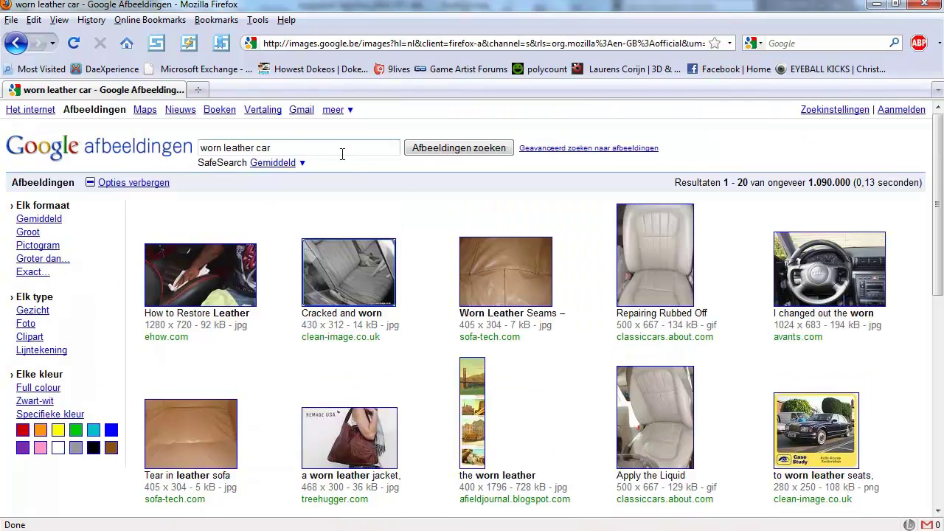
# Search images for "worn leather chair" and open the worn red chair and the brown bourbon chair results in separate tabs.
pyautogui.write('hair')
pyautogui.press('Return')
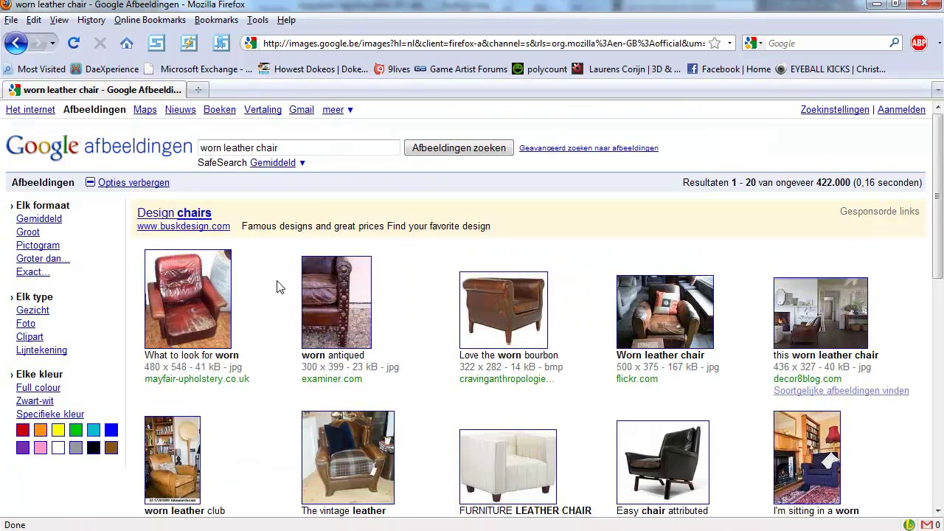
pyautogui.middleClick(319, 322)
pyautogui.scroll(-2, 318, 321)
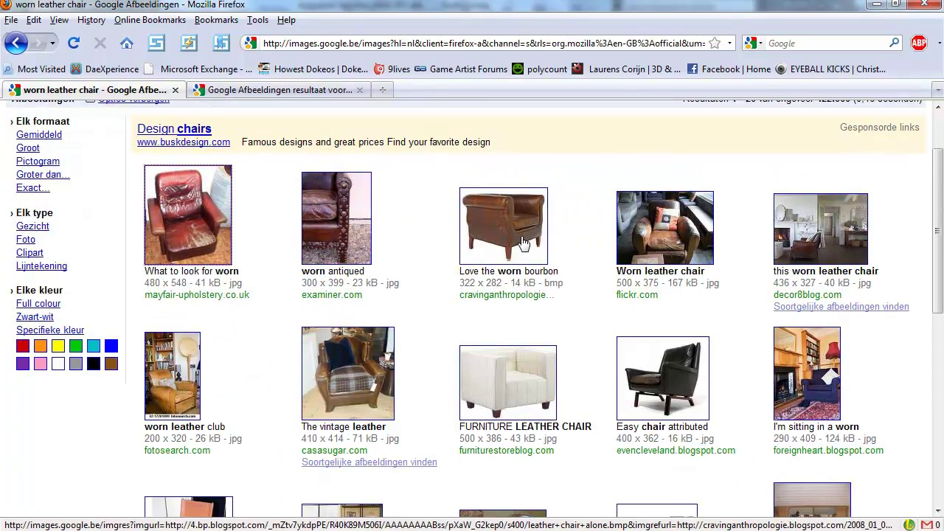
pyautogui.scroll(-3, 523, 243)
pyautogui.scroll(3, 521, 242)
pyautogui.middleClick(516, 242)
# Look through the next page of chair results and three pages of image results for "worn leather".
pyautogui.scroll(-8, 611, 415)
pyautogui.click(612, 466)
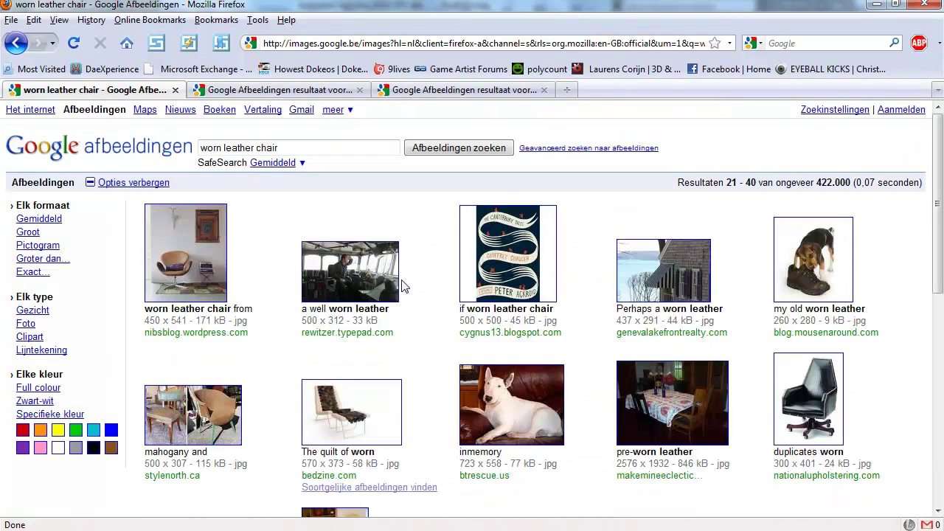
pyautogui.press('Return')
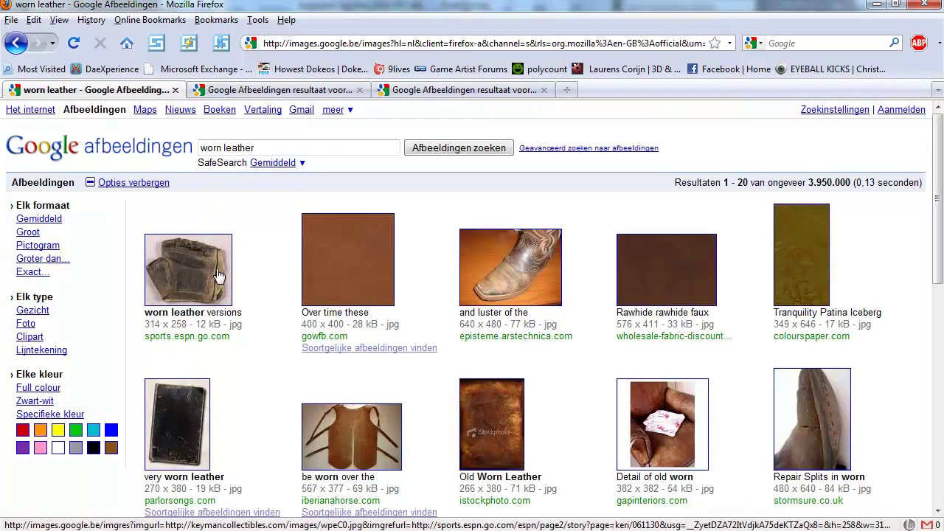
pyautogui.scroll(-4, 262, 273)
pyautogui.scroll(-6, 541, 341)
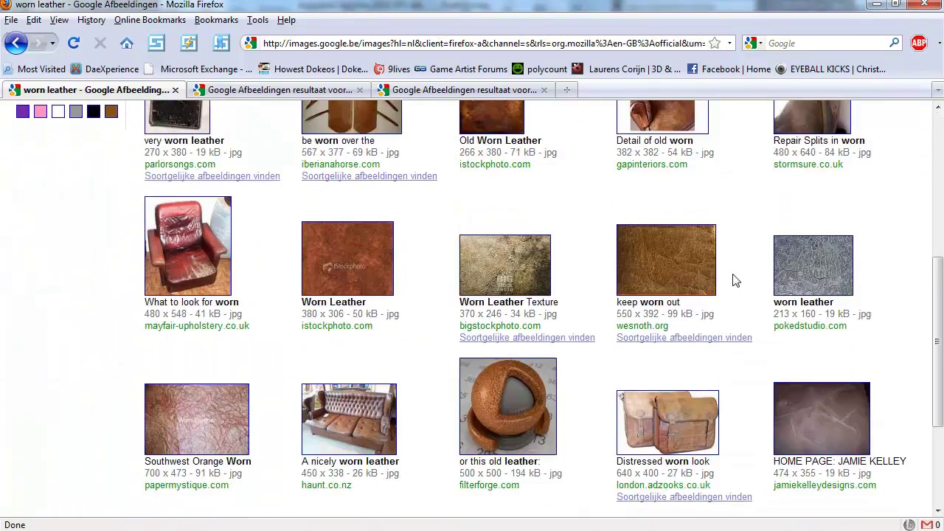
pyautogui.click(593, 455)
pyautogui.scroll(-3, 605, 435)
pyautogui.scroll(-2, 457, 344)
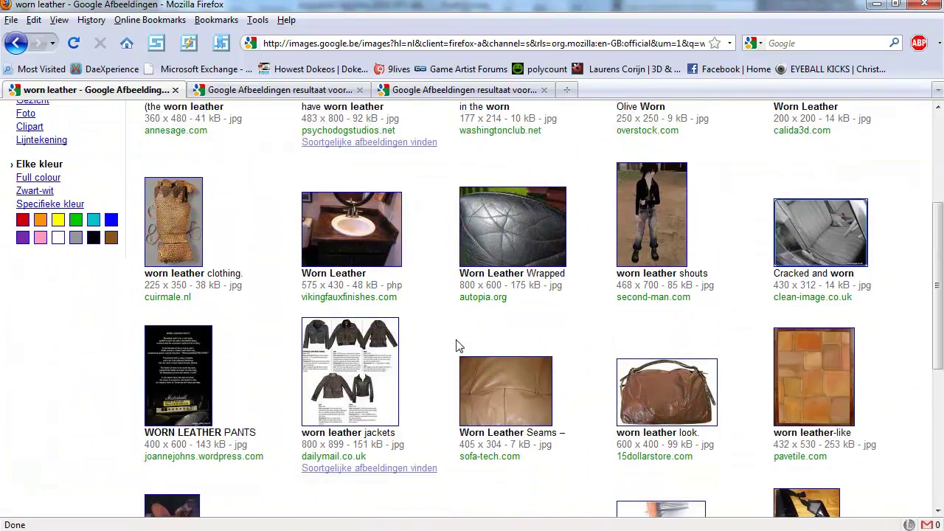
pyautogui.scroll(-4, 457, 344)
pyautogui.scroll(-3, 458, 344)
pyautogui.click(612, 389)
pyautogui.scroll(-3, 583, 370)
pyautogui.scroll(3, 527, 317)
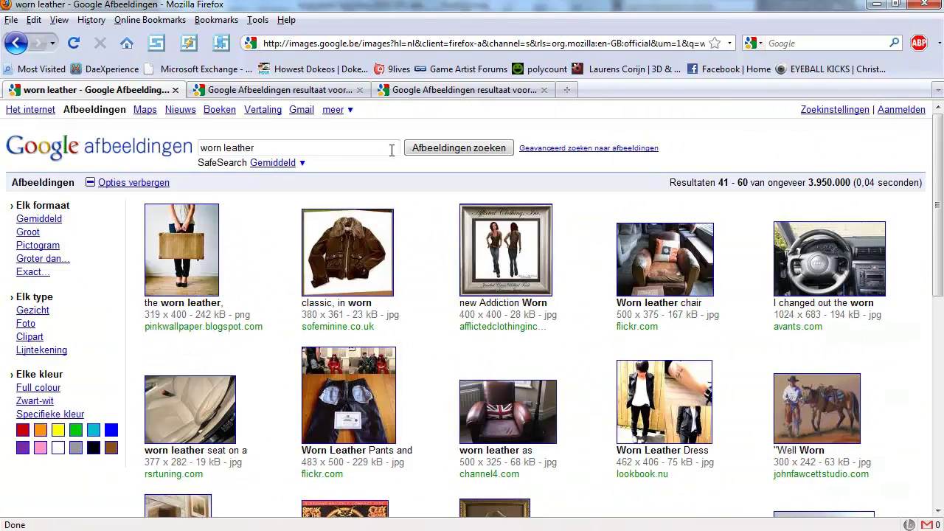
# Open the worn red leather chair picture at full size, save it to disk, and close its tab.
pyautogui.click(297, 87)
pyautogui.click(39, 169)
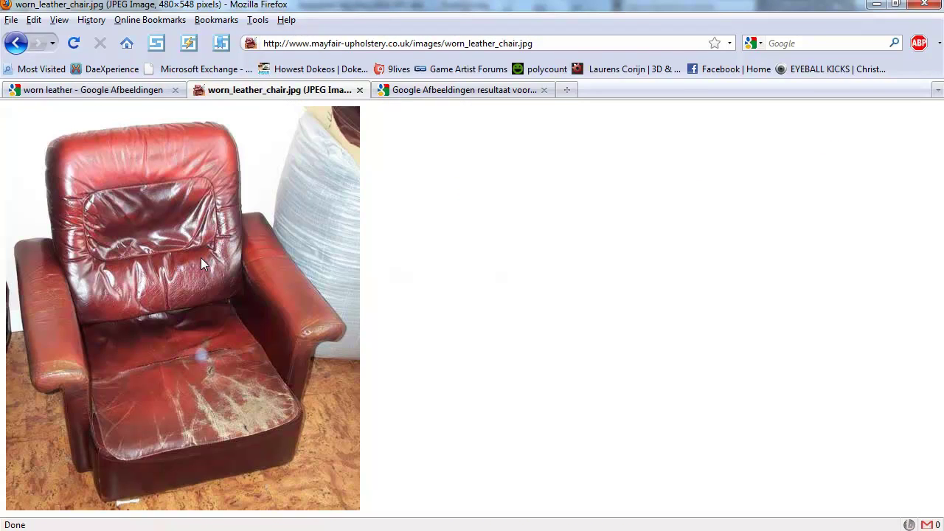
pyautogui.rightClick(202, 259)
pyautogui.click(265, 306)
pyautogui.click(347, 342)
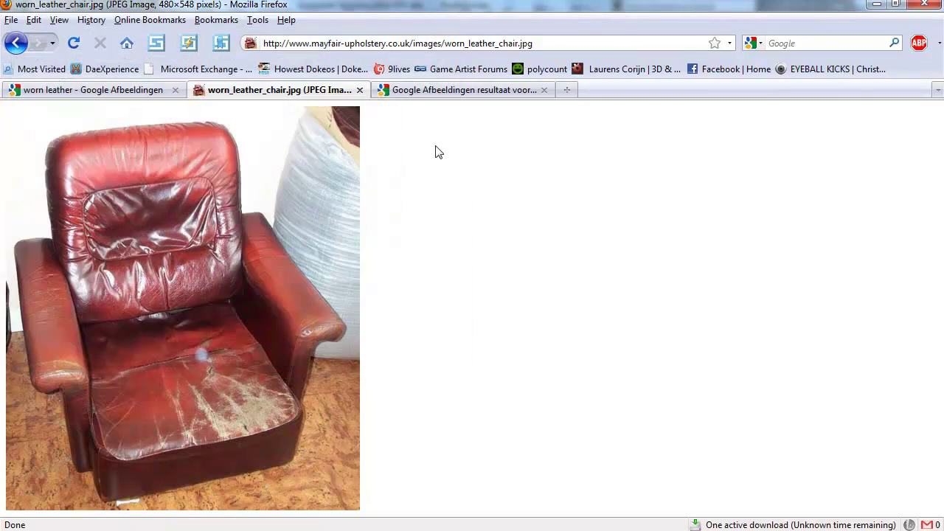
pyautogui.hotkey('ctrl', 'w')
# Preview the saved brown leather chair picture and close the viewer.
pyautogui.click(840, 526)
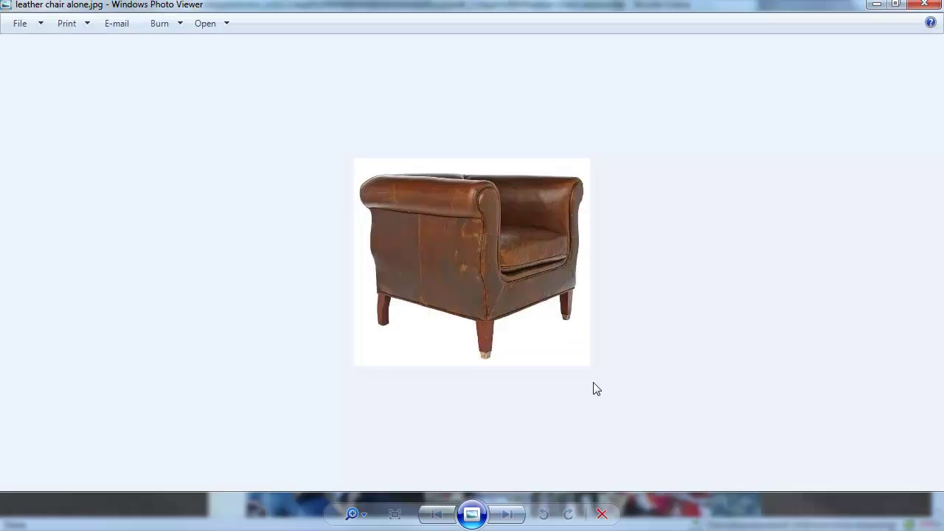
pyautogui.click(924, 6)
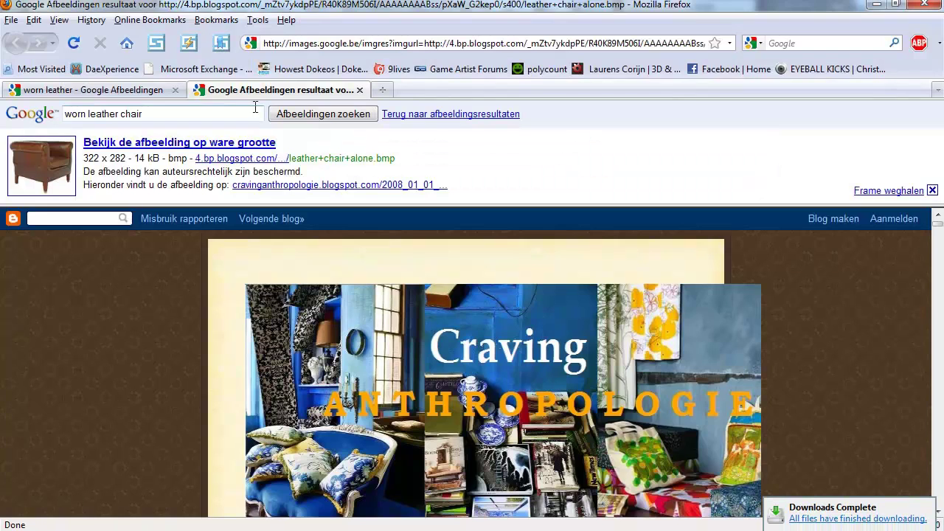
# Close the brown chair result tab and go to the texture site cgtextures.com.
pyautogui.hotkey('ctrl', 'w')
pyautogui.click(288, 48)
pyautogui.write('cgte')
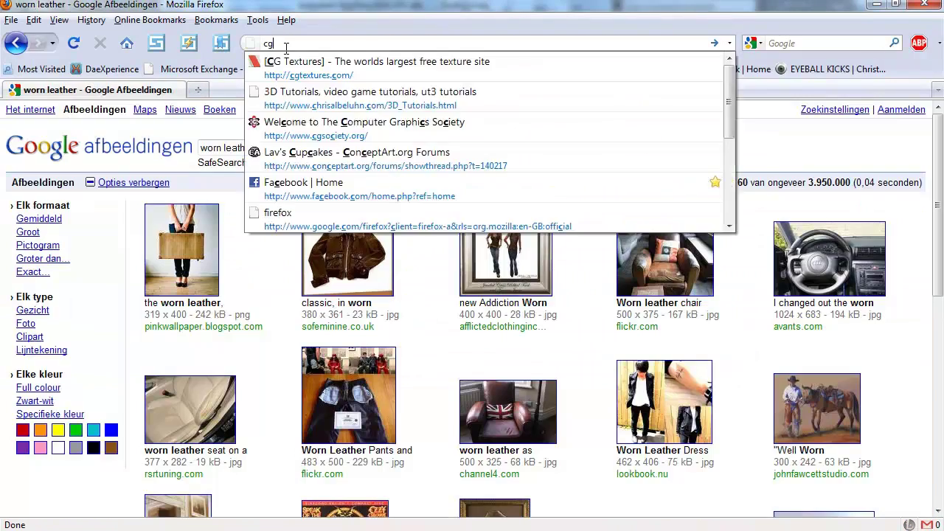
pyautogui.press('Down')
pyautogui.press('Return')
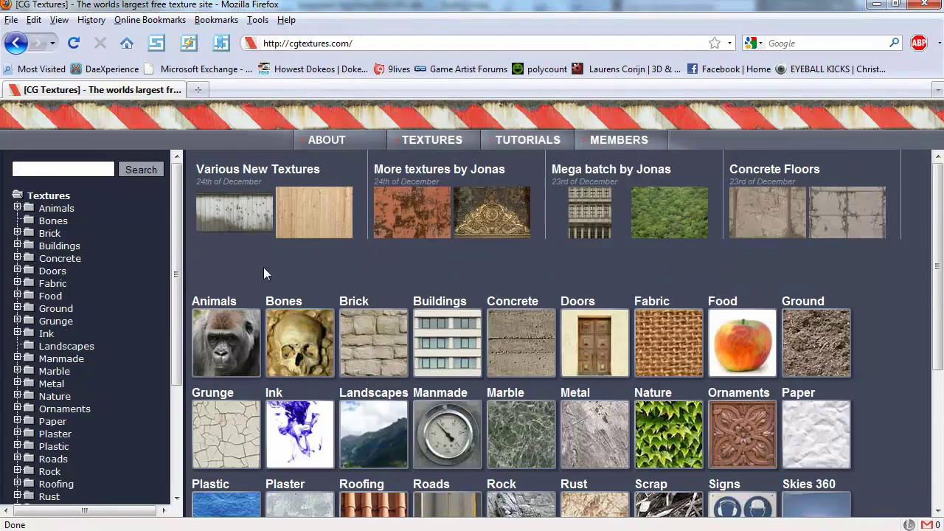
# Open the Fabric category and browse the first page of its Leather textures.
pyautogui.scroll(-1, 641, 295)
pyautogui.click(658, 296)
pyautogui.scroll(-4, 493, 323)
pyautogui.click(387, 320)
pyautogui.scroll(-20, 489, 321)
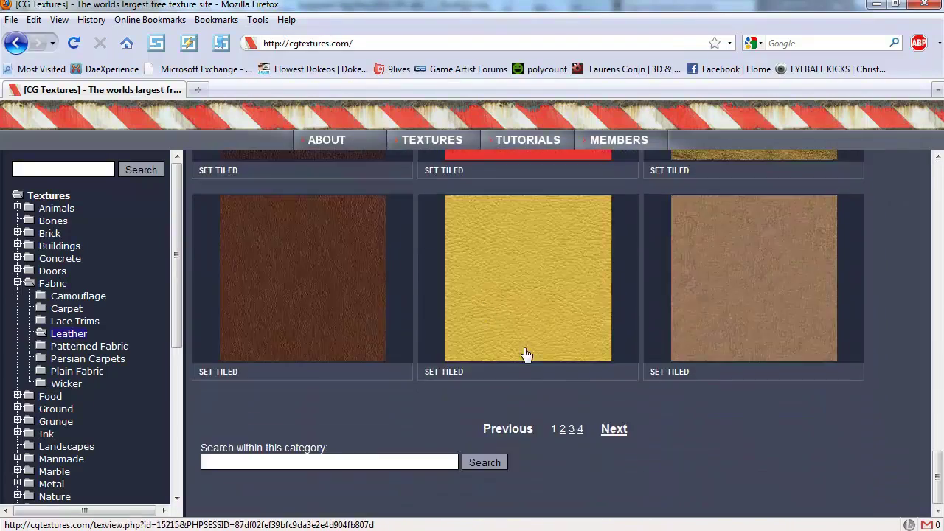
# Go to the second page of leather textures and open the two worn brown suitcase leather textures in separate tabs.
pyautogui.click(613, 428)
pyautogui.scroll(-5, 567, 402)
pyautogui.middleClick(521, 387)
pyautogui.scroll(-15, 520, 379)
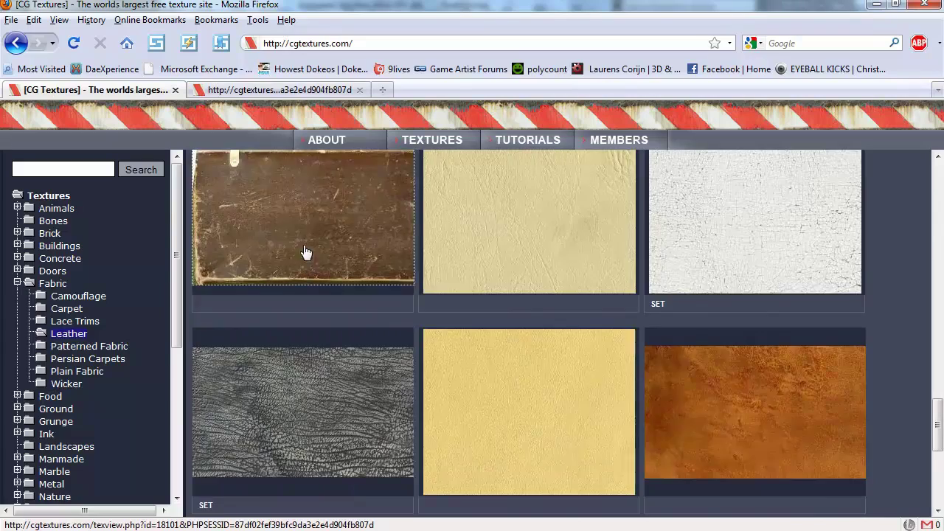
pyautogui.middleClick(305, 253)
pyautogui.scroll(-4, 457, 345)
pyautogui.scroll(-3, 456, 345)
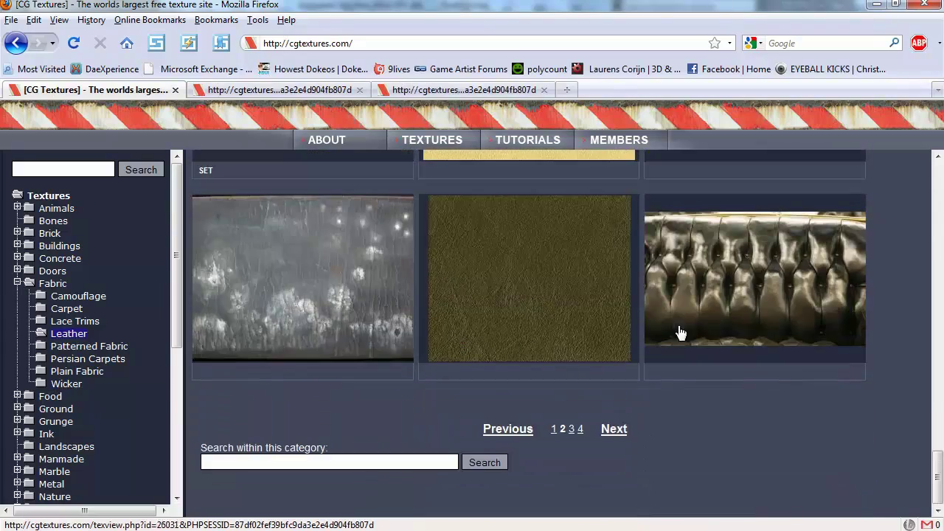
# Look through the third and fourth pages of leather textures for worn seat references.
pyautogui.click(571, 429)
pyautogui.scroll(-10, 502, 362)
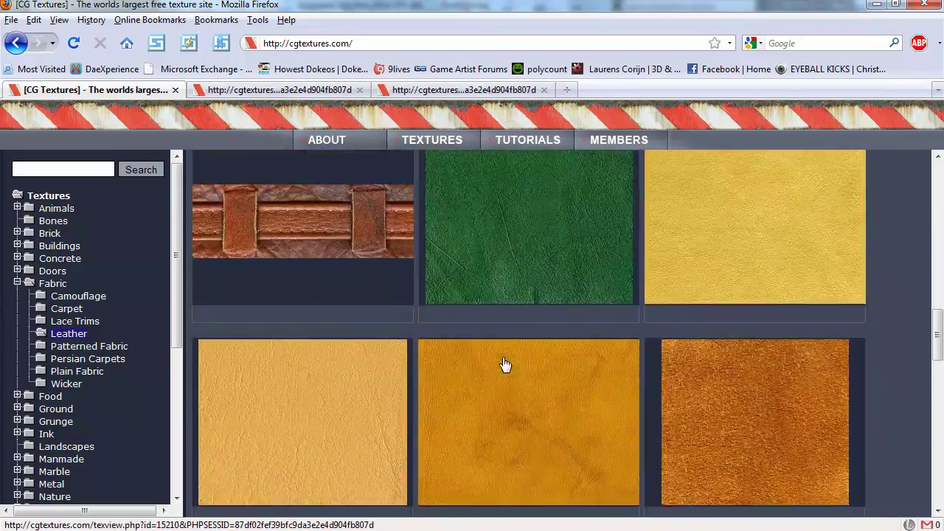
pyautogui.scroll(2, 504, 364)
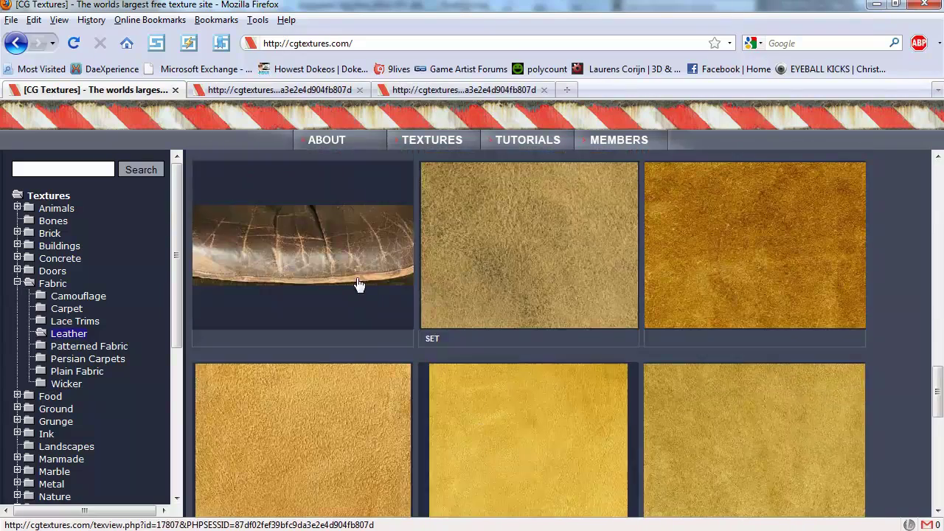
pyautogui.scroll(-10, 357, 285)
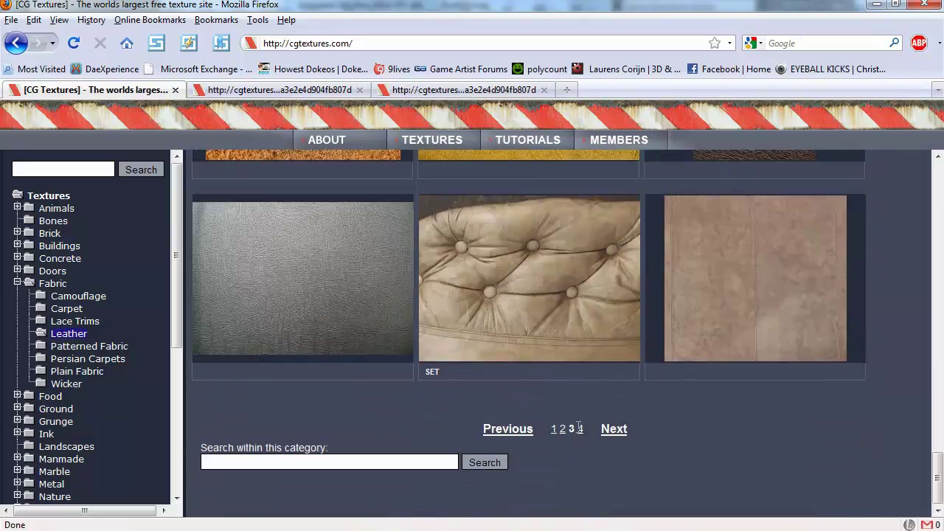
pyautogui.click(580, 428)
pyautogui.scroll(-14, 531, 396)
pyautogui.scroll(14, 530, 391)
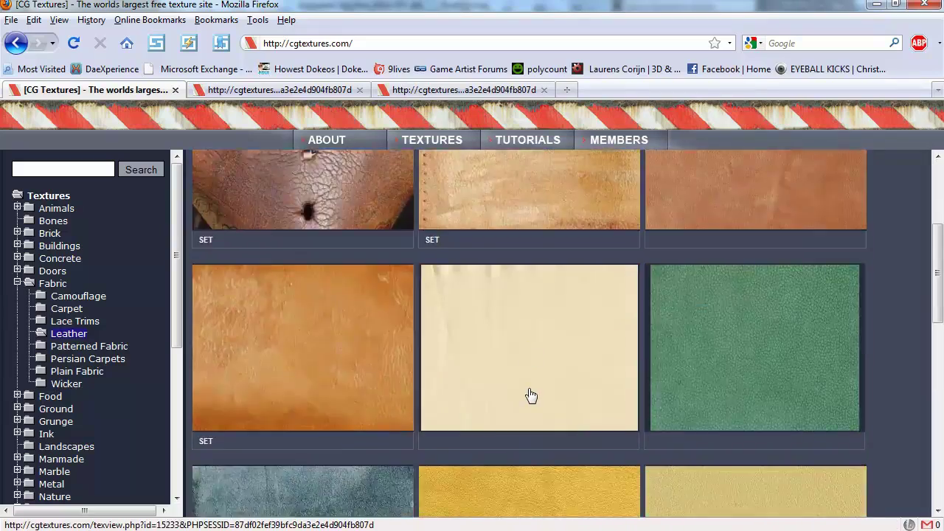
# Return to the third page of leather textures and open the cracked dark brown leather texture in its own tab.
pyautogui.hotkey('alt', 'Left')
pyautogui.scroll(5, 340, 346)
pyautogui.middleClick(337, 385)
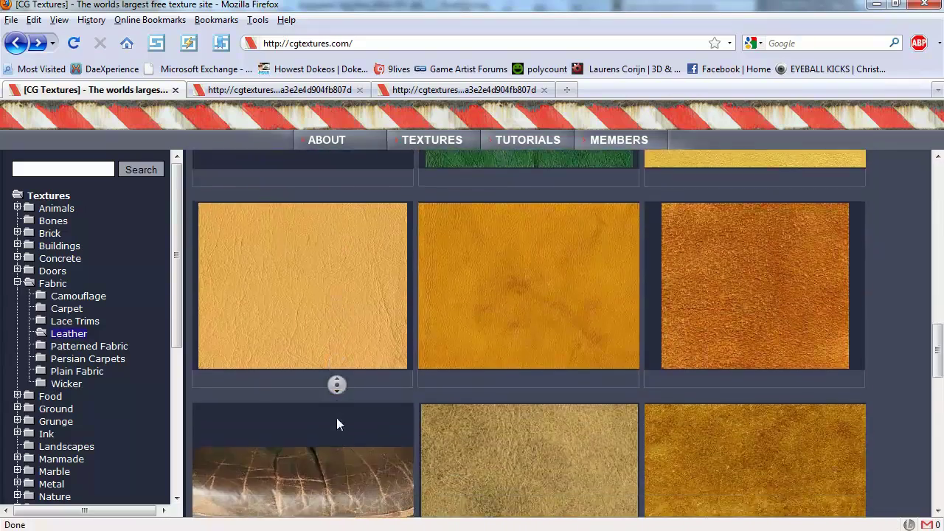
pyautogui.click(337, 427)
pyautogui.click(337, 427)
# Examine the enlarged previews of Leather0088 and Leather0089, and switch to the Leather0086 page.
pyautogui.scroll(-2, 170, 246)
pyautogui.moveTo(148, 371)
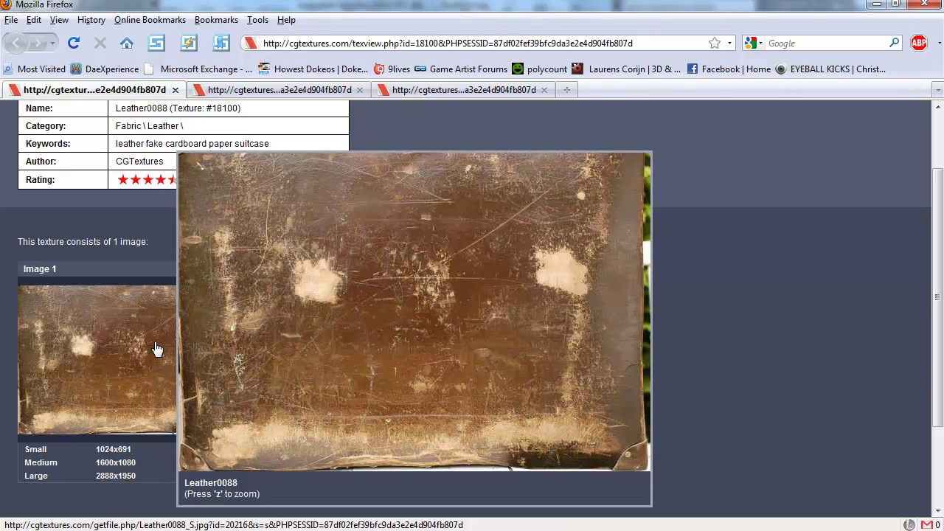
pyautogui.click(295, 89)
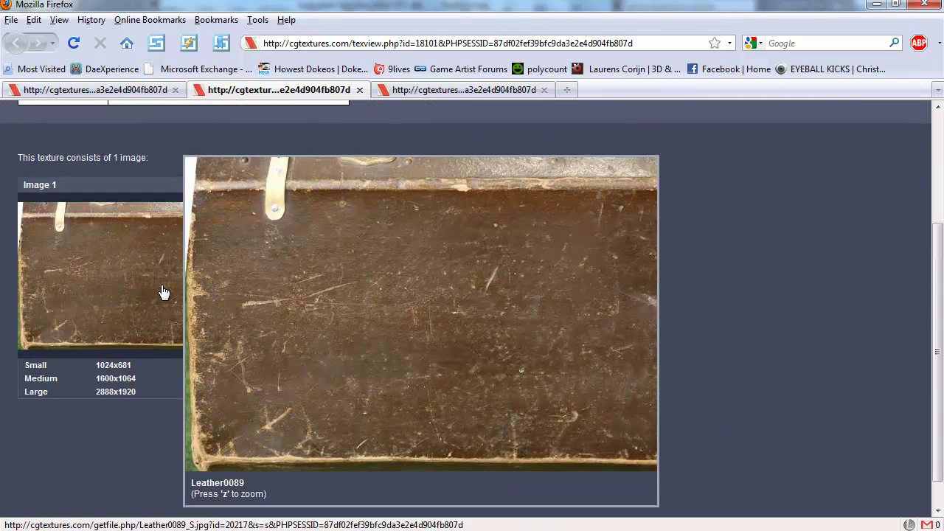
pyautogui.hotkey('ctrl', 'Tab')
# Download the small 1024x372 version of Leather0086 and open it in Windows Photo Viewer.
pyautogui.rightClick(165, 437)
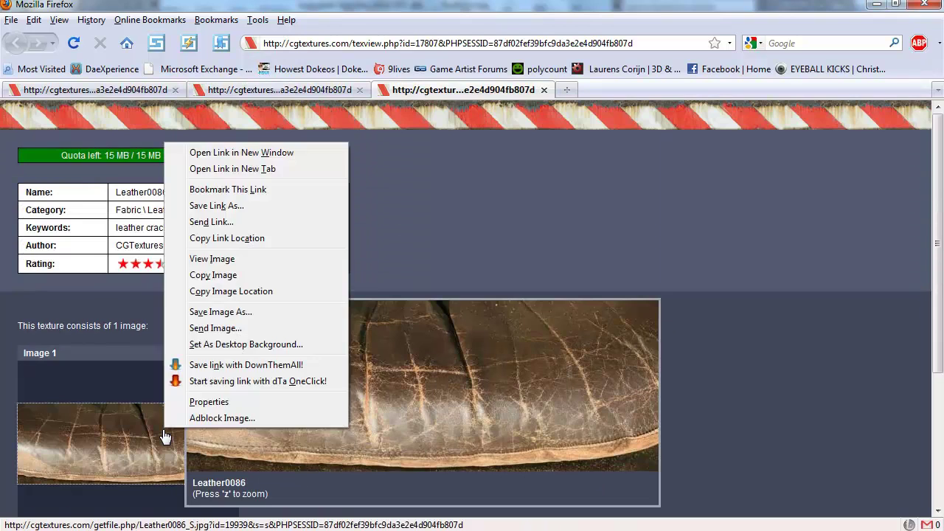
pyautogui.press('Escape')
pyautogui.scroll(-5, 121, 373)
pyautogui.click(112, 332)
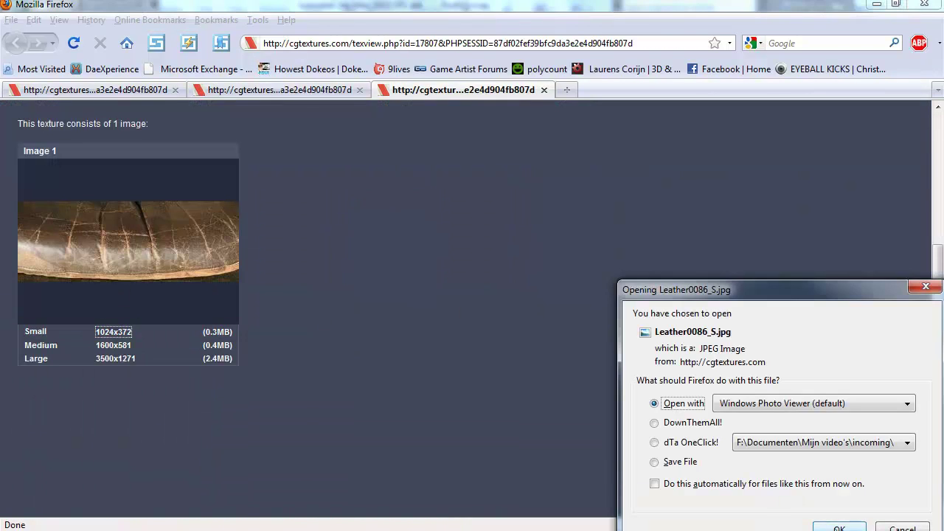
pyautogui.click(838, 526)
# Copy Leather0086_S.jpg into the Brutal Ride Ref\Interior folder, and close the image viewer and the download folder.
pyautogui.rightClick(392, 252)
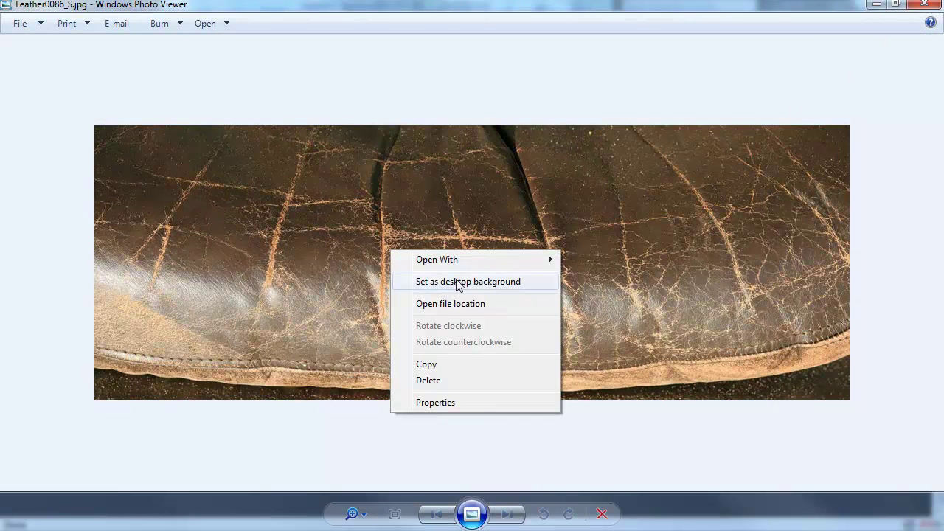
pyautogui.click(463, 304)
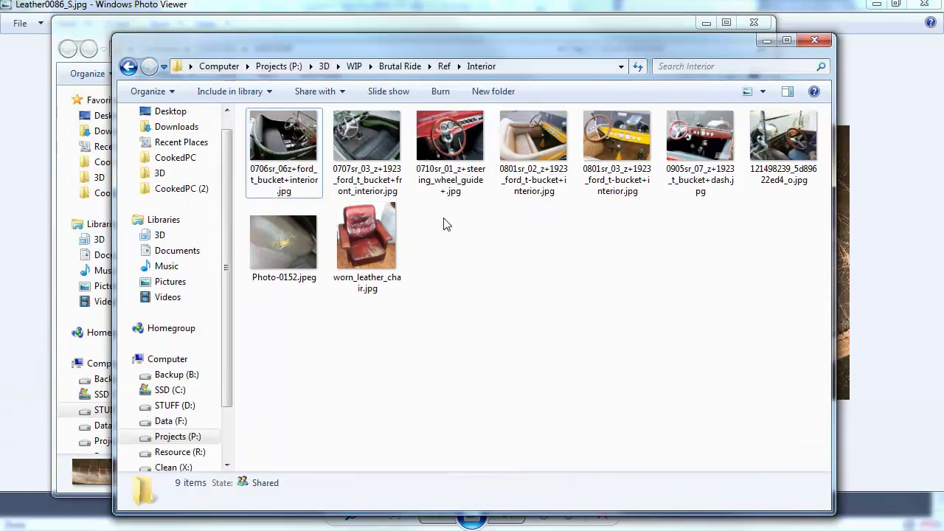
pyautogui.hotkey('ctrl', 'v')
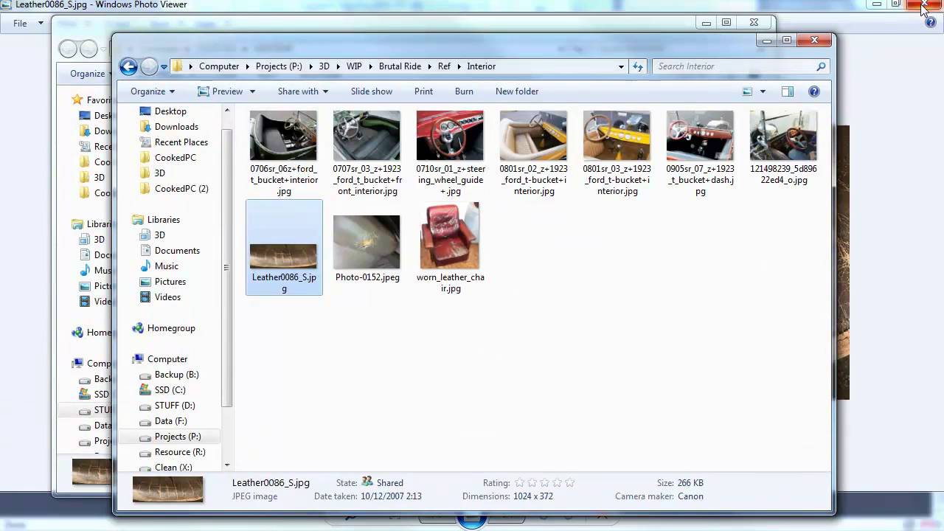
pyautogui.click(922, 6)
pyautogui.click(192, 23)
pyautogui.click(754, 22)
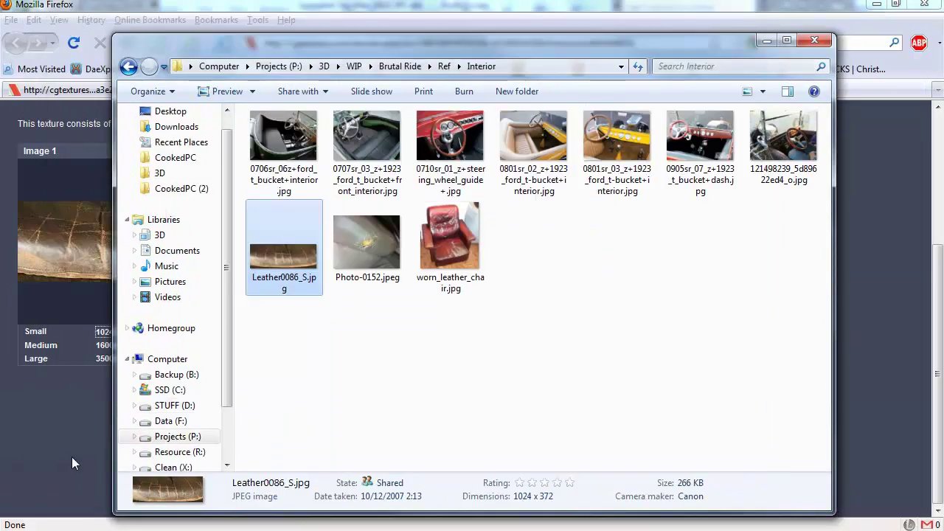
pyautogui.click(77, 374)
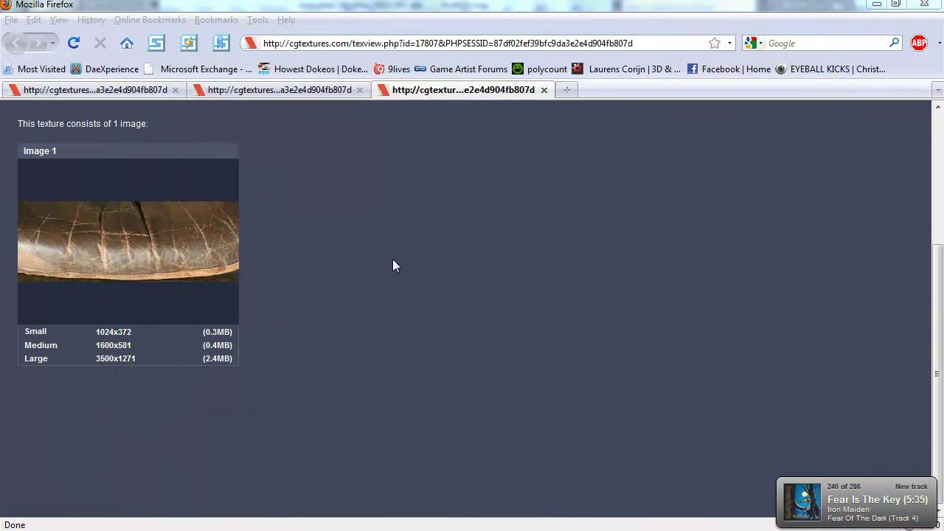
# Close the Leather0086 tab and open the small 1024x691 version of Leather0088 in Windows Photo Viewer.
pyautogui.middleClick(436, 92)
pyautogui.click(121, 90)
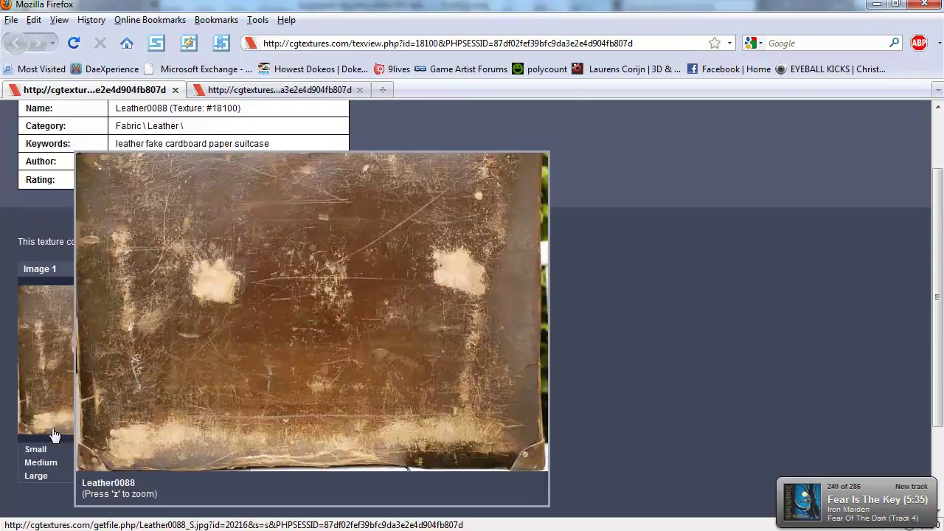
pyautogui.click(170, 447)
pyautogui.click(741, 453)
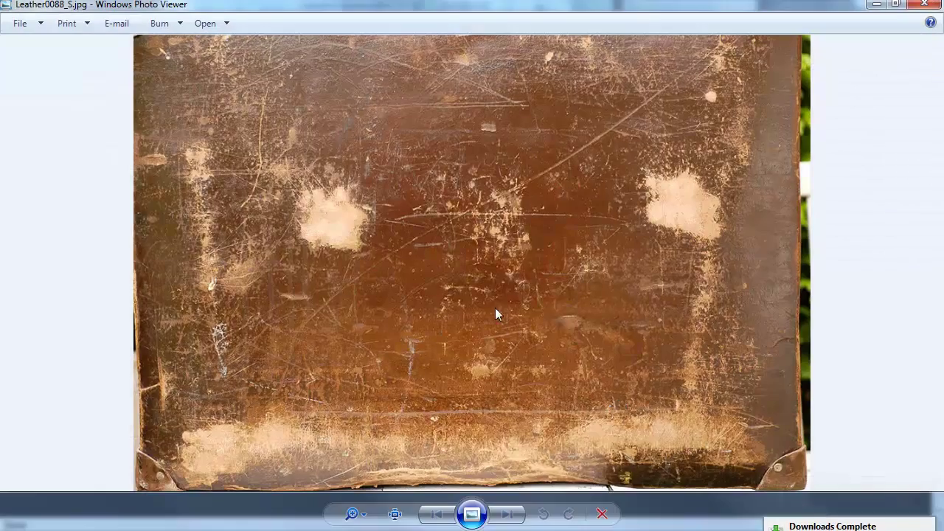
# Copy Leather0088_S.jpg into the Interior reference folder.
pyautogui.rightClick(489, 304)
pyautogui.click(561, 358)
pyautogui.click(777, 40)
pyautogui.moveTo(178, 529)
pyautogui.click(137, 464)
pyautogui.click(480, 379)
pyautogui.hotkey('ctrl', 'v')
pyautogui.click(511, 379)
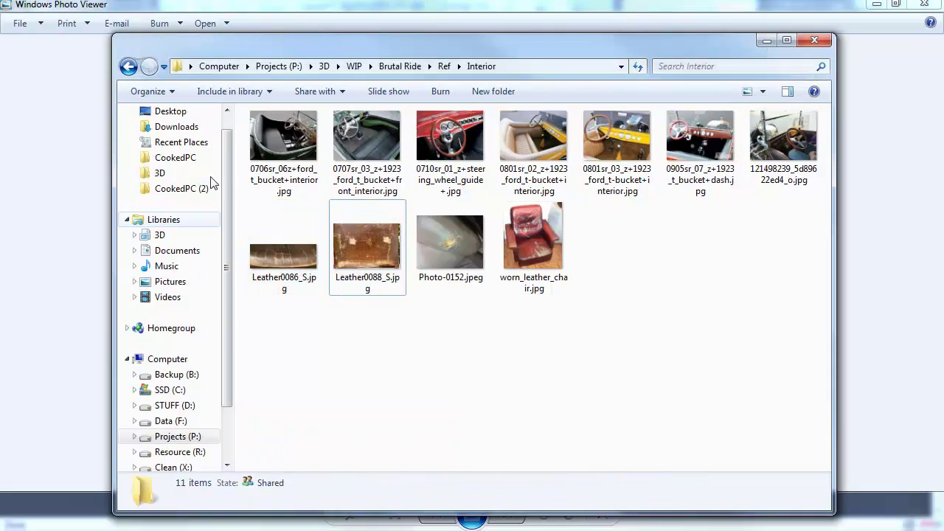
# View Leather0086_S.jpg from the Interior folder and flip through the following reference pictures.
pyautogui.click(435, 15)
pyautogui.doubleClick(283, 255)
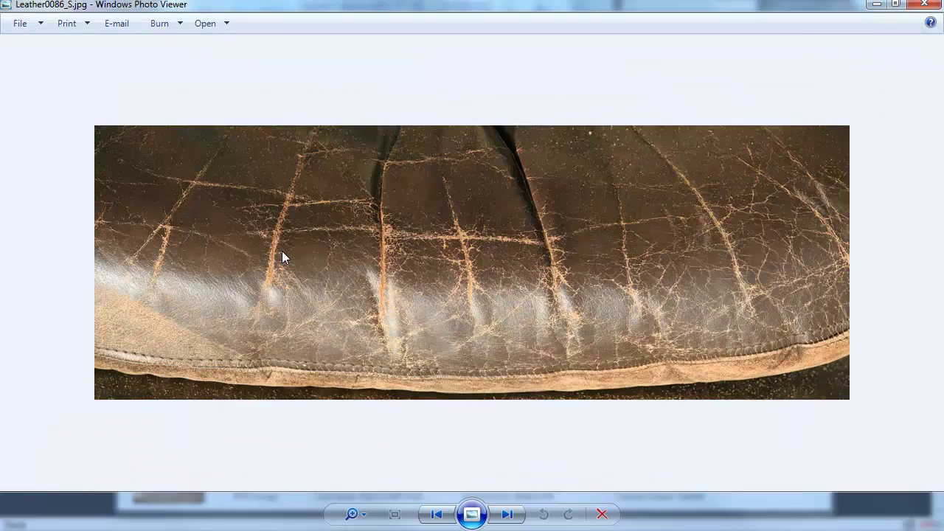
pyautogui.press('Right')
pyautogui.press('Right')
pyautogui.press('Right')
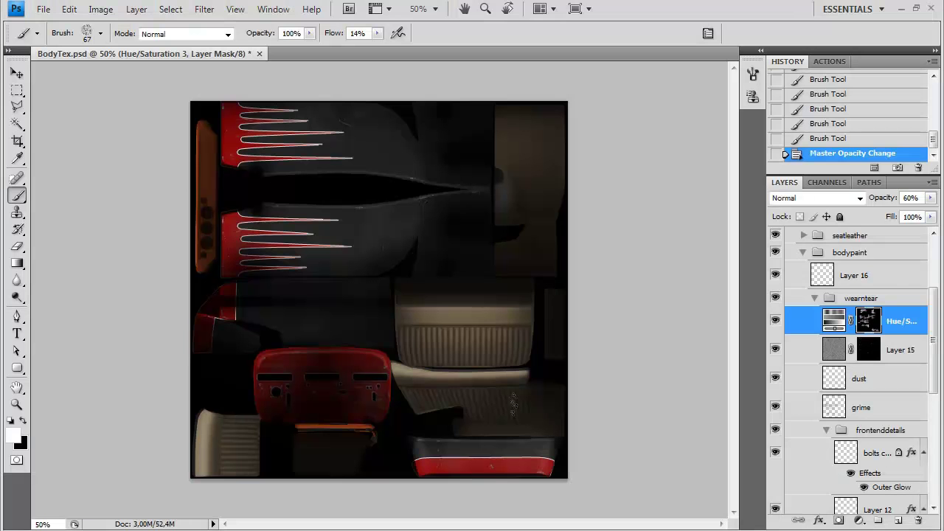
# In Photoshop, collapse the frontenddetails and wearntear layer groups and expand the seatleather group.
pyautogui.hotkey('ctrl', '+')
pyautogui.moveTo(933, 355); pyautogui.dragTo(930, 384)
pyautogui.click(826, 375)
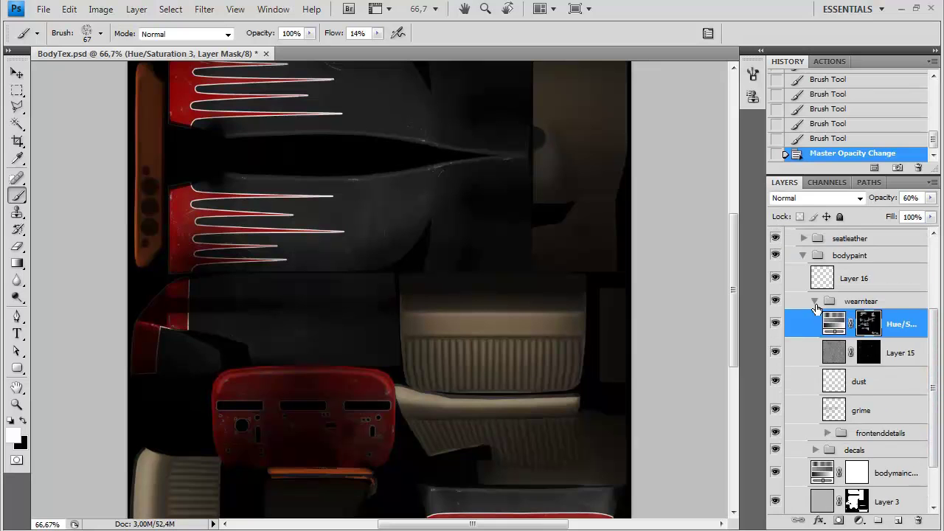
pyautogui.click(815, 301)
pyautogui.moveTo(365, 304); pyautogui.dragTo(391, 291)
pyautogui.click(804, 312)
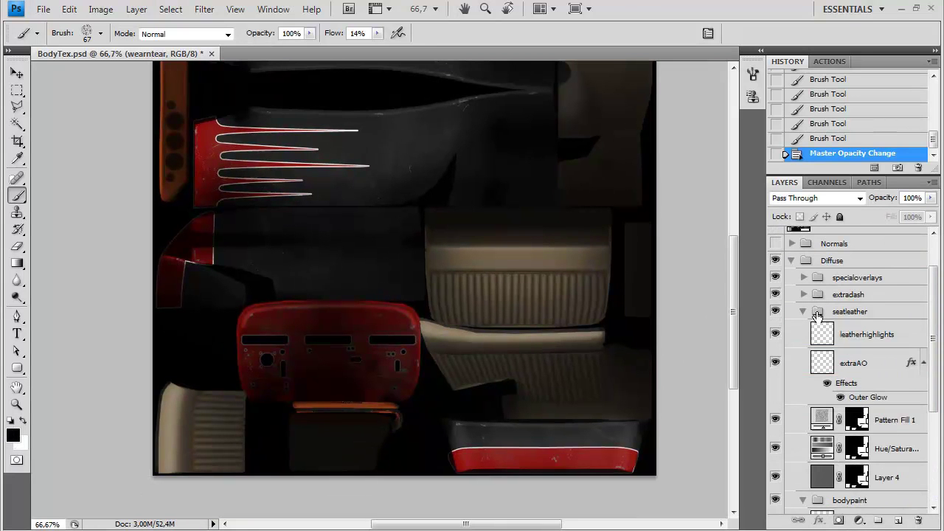
# Create a layer group named leatherwear above Pattern Fill 1 in seatleather and add a new empty layer inside it.
pyautogui.click(853, 373)
pyautogui.click(880, 426)
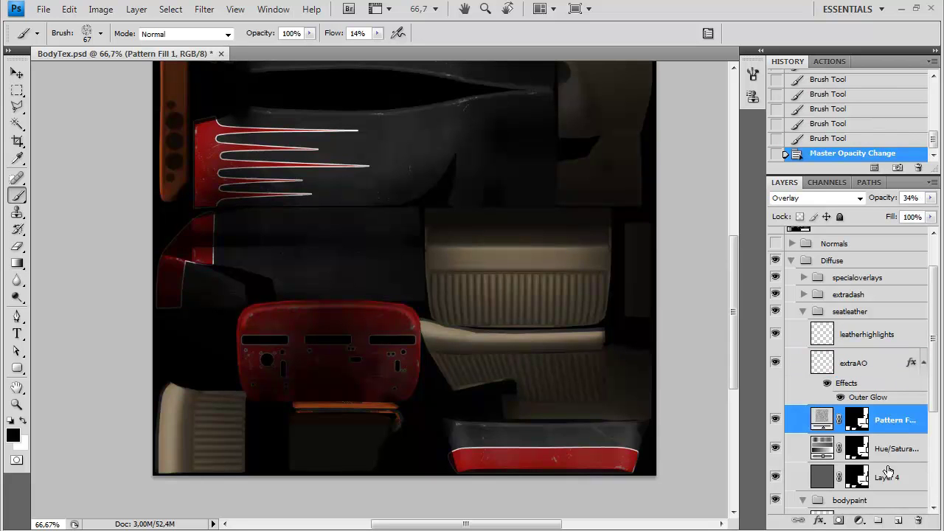
pyautogui.click(879, 522)
pyautogui.doubleClick(865, 414)
pyautogui.write('leatherwear')
pyautogui.press('Return')
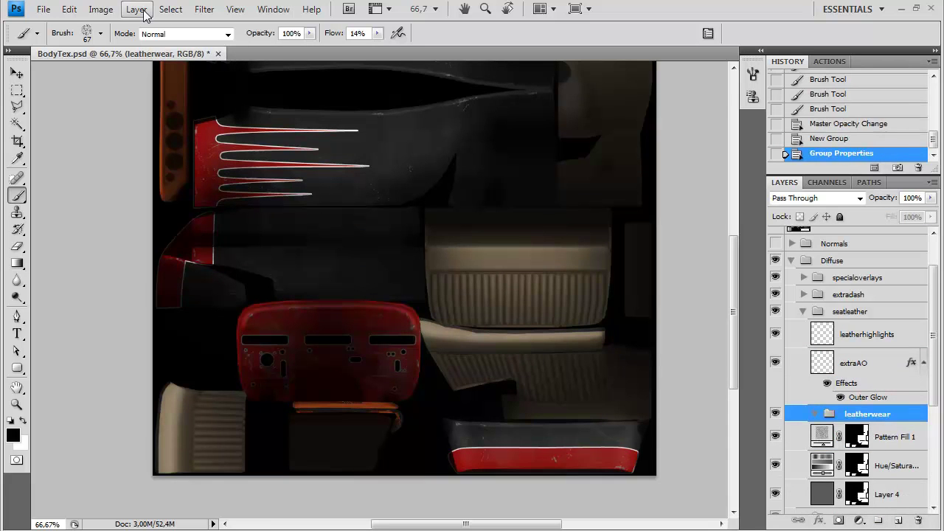
pyautogui.click(898, 522)
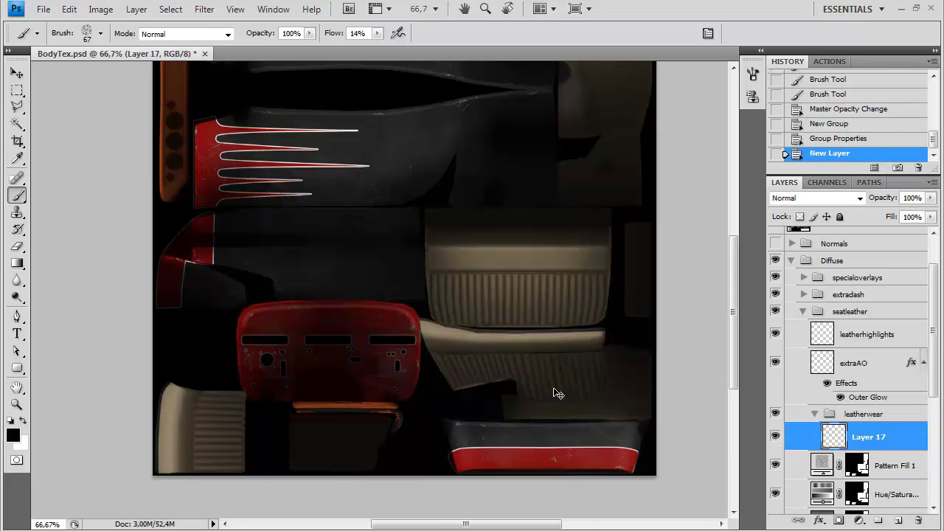
# Set the seat leather's Hue/Saturation adjustment layer to saturation 34 and lightness -30, and close the adjustment settings.
pyautogui.hotkey('ctrl', '+')
pyautogui.hotkey('ctrl', '+')
pyautogui.moveTo(549, 371); pyautogui.dragTo(154, 175)
pyautogui.scroll(-2, 898, 477)
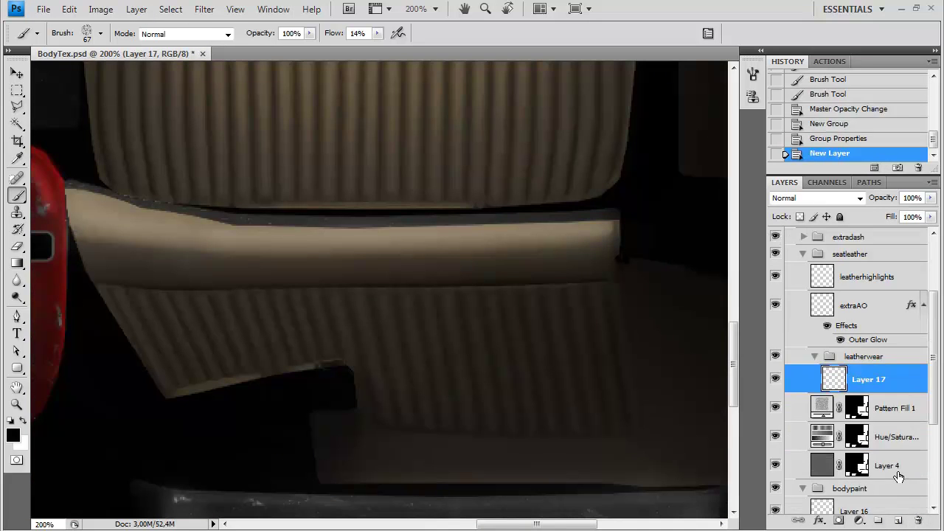
pyautogui.doubleClick(823, 435)
pyautogui.moveTo(818, 174); pyautogui.dragTo(817, 173)
pyautogui.moveTo(480, 139); pyautogui.dragTo(560, 214)
pyautogui.moveTo(847, 196); pyautogui.dragTo(834, 197)
pyautogui.hotkey('ctrl', '-')
pyautogui.hotkey('ctrl', '-')
pyautogui.moveTo(472, 224); pyautogui.dragTo(351, 315)
pyautogui.moveTo(834, 194); pyautogui.dragTo(824, 195)
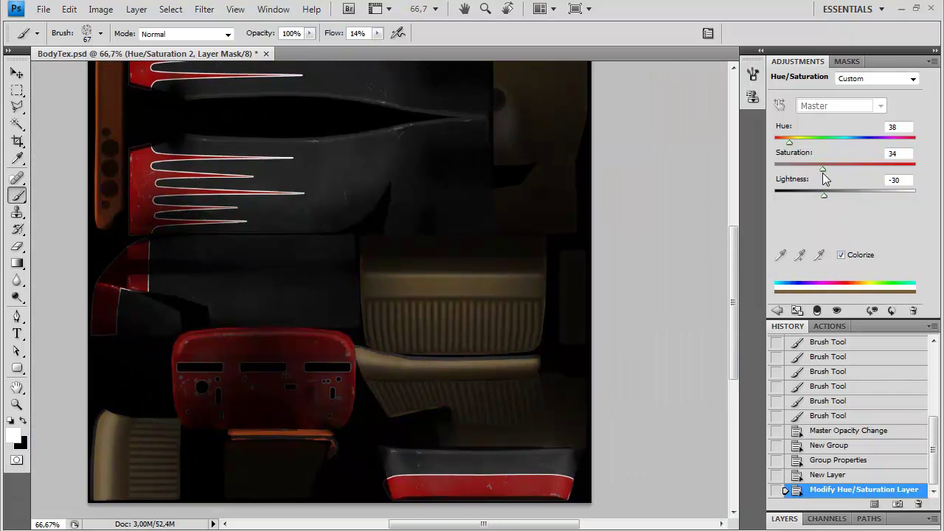
pyautogui.moveTo(424, 233)
pyautogui.mouseDown()
pyautogui.moveTo(458, 233)
pyautogui.moveTo(443, 234)
pyautogui.mouseUp()
pyautogui.moveTo(360, 321); pyautogui.dragTo(368, 281)
pyautogui.click(933, 62)
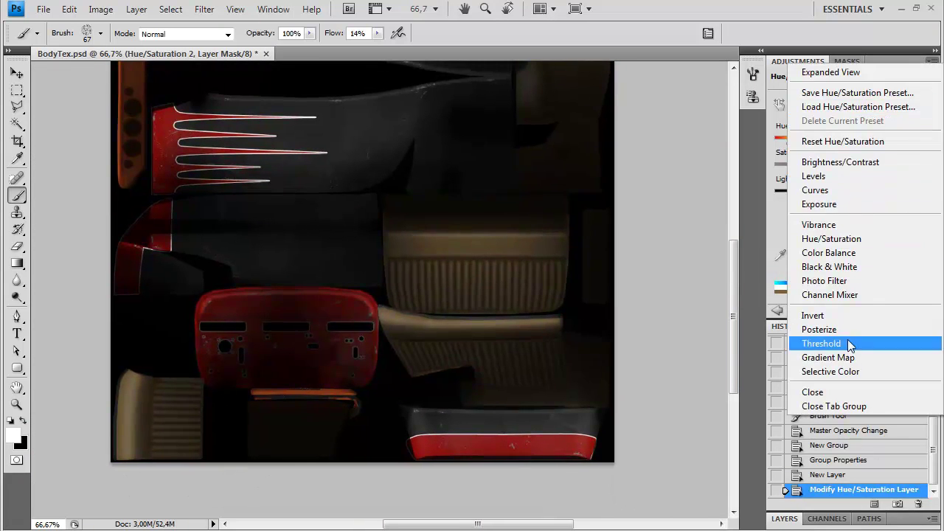
pyautogui.click(826, 406)
pyautogui.click(785, 517)
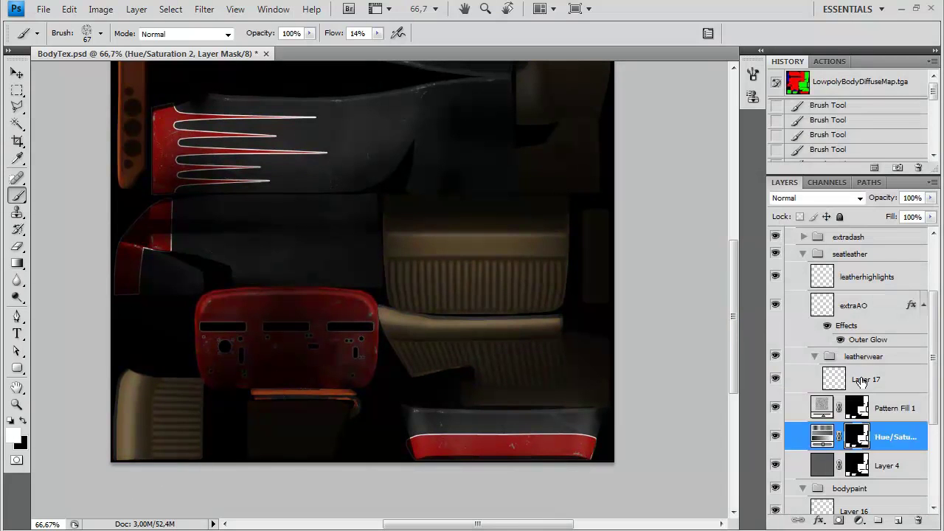
# Set the leatherhighlights layer to Screen blending mode with 92% opacity.
pyautogui.click(861, 379)
pyautogui.click(853, 276)
pyautogui.click(848, 198)
pyautogui.click(797, 336)
pyautogui.click(930, 198)
pyautogui.moveTo(928, 212)
pyautogui.mouseDown()
pyautogui.moveTo(907, 213)
pyautogui.moveTo(925, 214)
pyautogui.mouseUp()
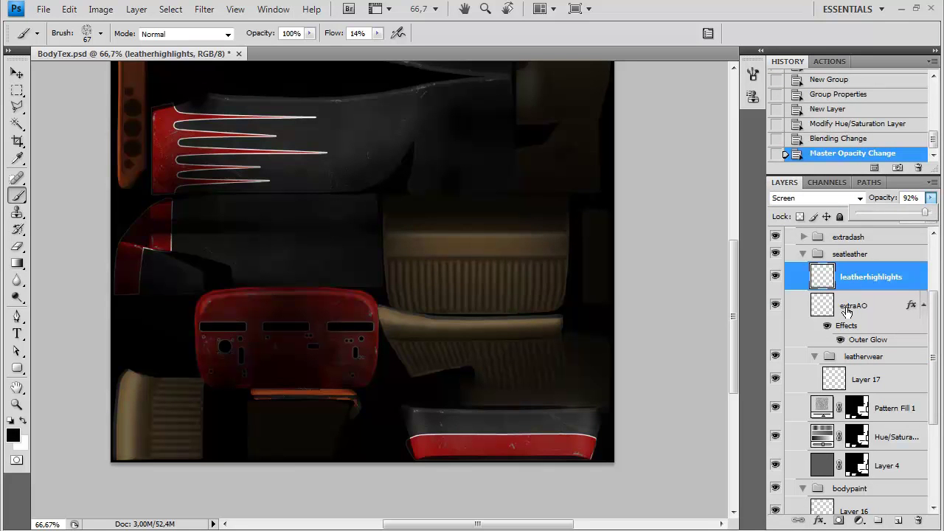
# Expand the specialoverlays group and adjust the opacity of its overlay layers.
pyautogui.scroll(3, 941, 311)
pyautogui.click(802, 327)
pyautogui.click(867, 378)
pyautogui.click(931, 198)
pyautogui.moveTo(873, 212); pyautogui.dragTo(921, 217)
pyautogui.click(856, 407)
pyautogui.click(930, 198)
# Collapse the specialoverlays group and select Layer 17 in the leatherwear group.
pyautogui.click(803, 327)
pyautogui.click(864, 484)
pyautogui.scroll(-3, 823, 429)
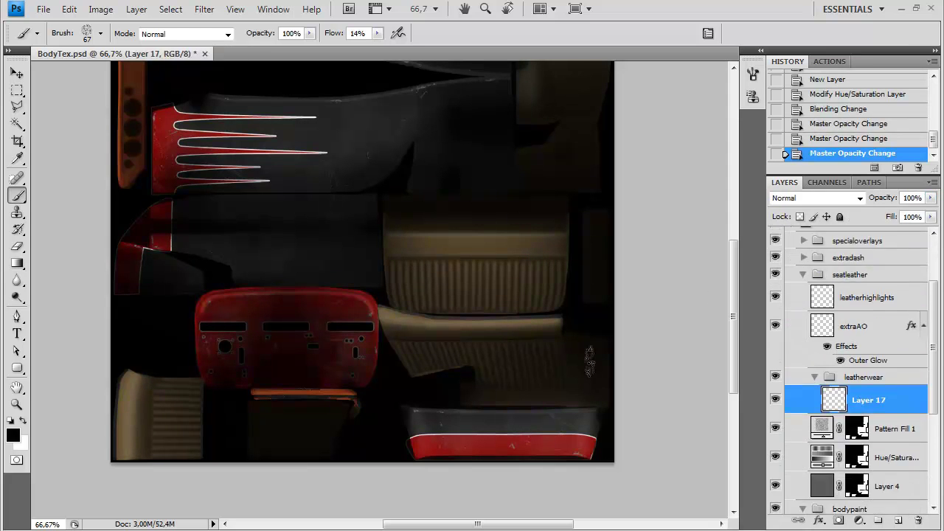
# Open worn_leather_chair.jpg from the Interior reference folder as a colour source.
pyautogui.hotkey('ctrl', '+')
pyautogui.click(22, 446)
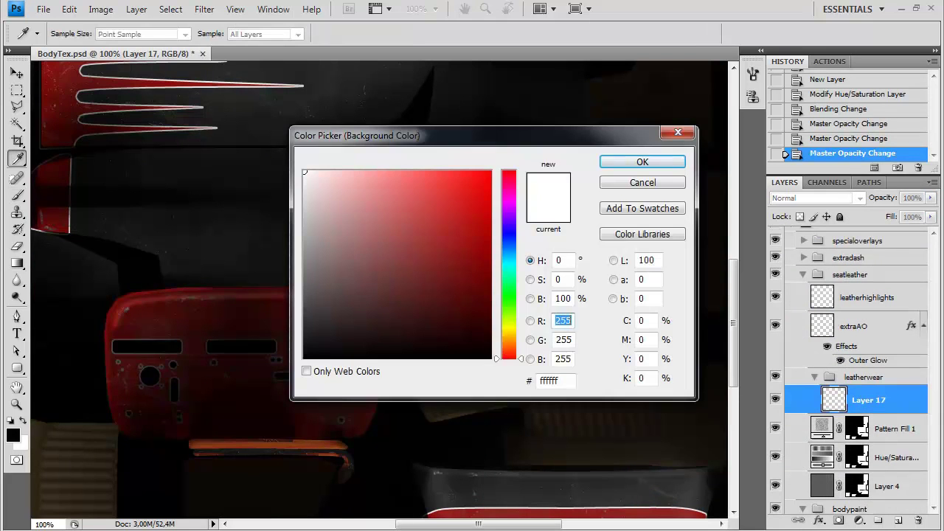
pyautogui.click(122, 474)
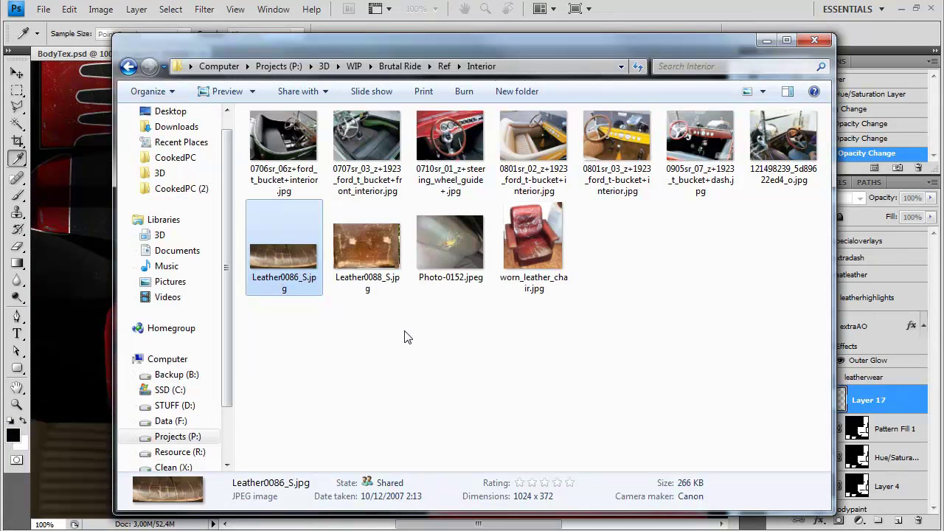
pyautogui.click(529, 241)
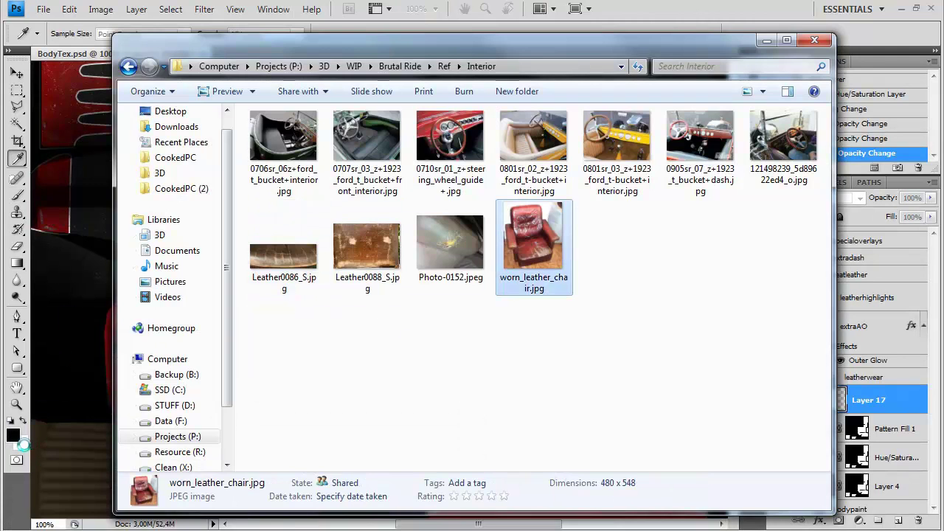
pyautogui.click(641, 10)
pyautogui.press('Escape')
pyautogui.moveTo(118, 530)
pyautogui.click(116, 485)
pyautogui.moveTo(532, 242); pyautogui.dragTo(79, 348)
# Sample the chair's worn leather colour d4c9ab as the background colour, close the photo and fill Layer 17 with it.
pyautogui.click(23, 445)
pyautogui.click(417, 423)
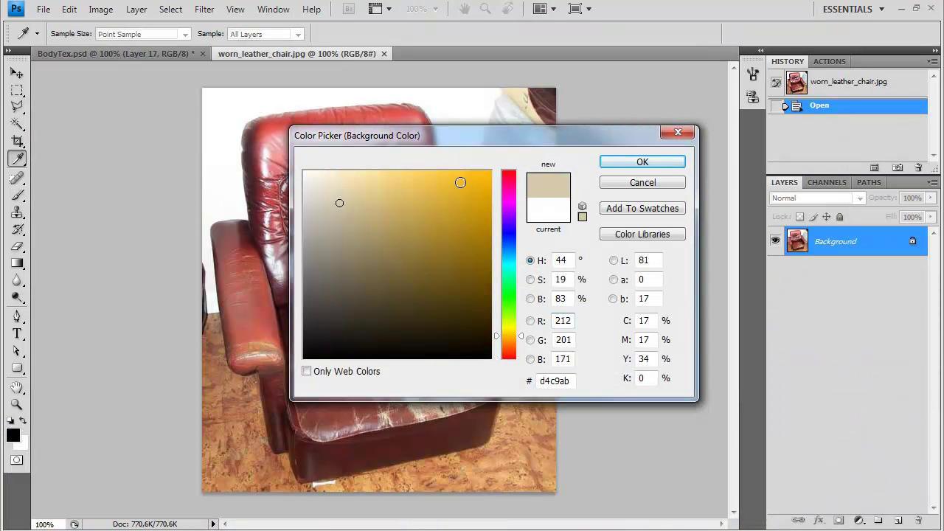
pyautogui.click(642, 162)
pyautogui.press('b')
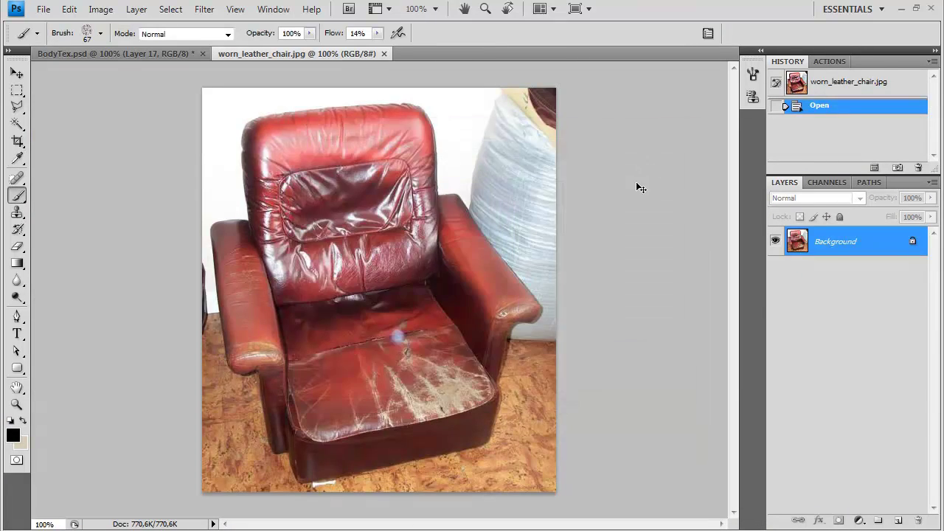
pyautogui.hotkey('ctrl', 'w')
pyautogui.hotkey('ctrl', 'BackSpace')
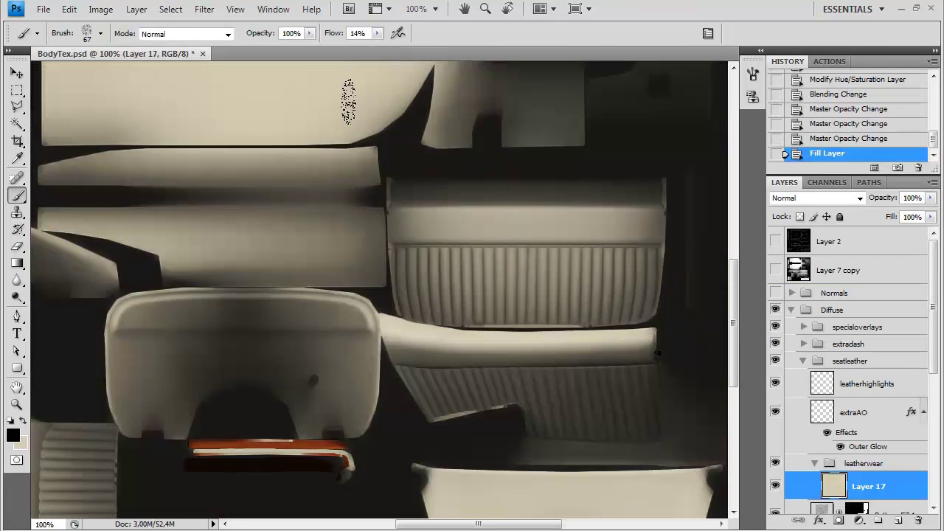
# Apply the Sponge filter to Layer 17 with brush size 0, a lower definition and a higher smoothness.
pyautogui.click(205, 9)
pyautogui.moveTo(236, 118)
pyautogui.click(391, 282)
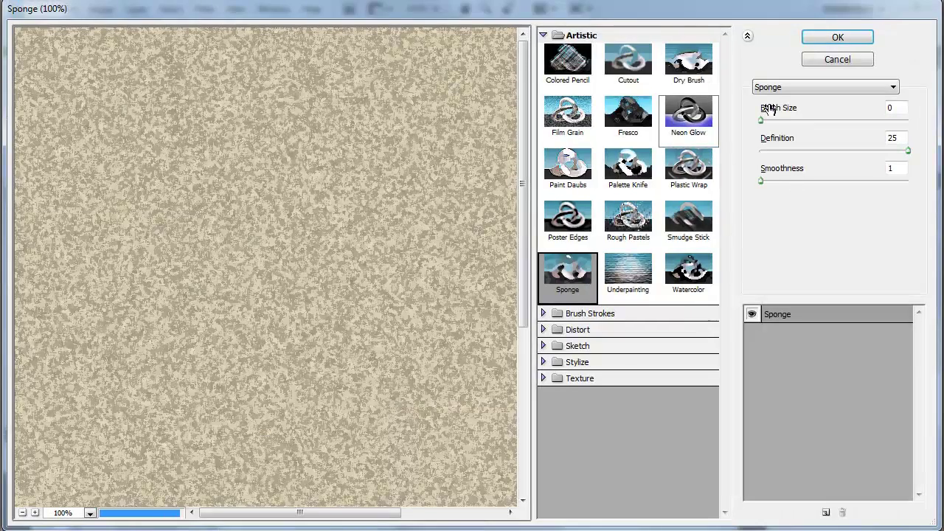
pyautogui.moveTo(763, 185); pyautogui.dragTo(798, 184)
pyautogui.moveTo(906, 152); pyautogui.dragTo(781, 160)
pyautogui.press('Return')
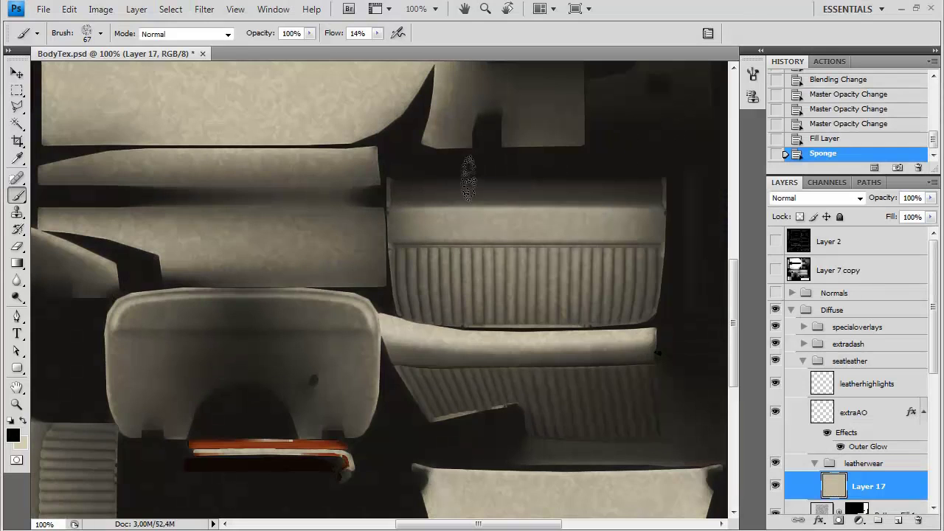
# Fade the Sponge filter on Layer 17 at 100% opacity in Color Burn mode.
pyautogui.click(101, 9)
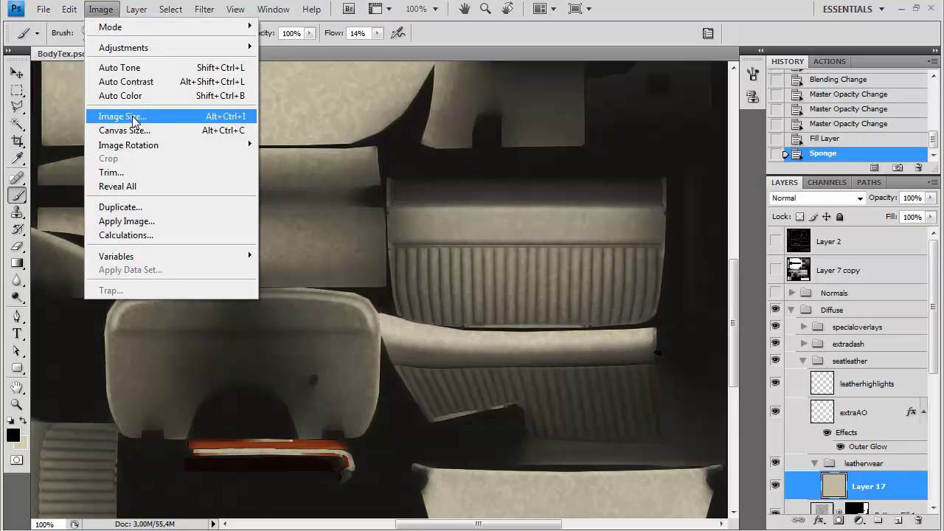
pyautogui.moveTo(69, 9)
pyautogui.click(99, 74)
pyautogui.click(494, 213)
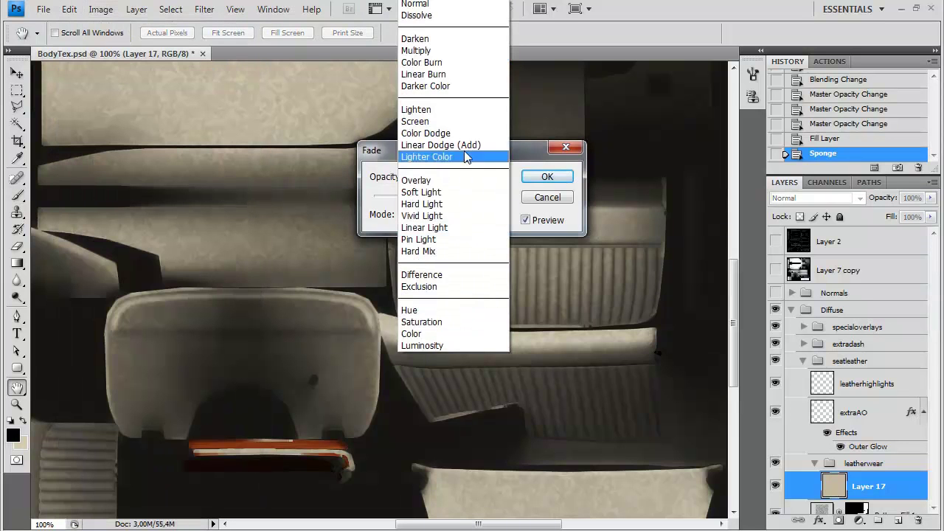
pyautogui.click(423, 74)
pyautogui.click(461, 213)
pyautogui.click(421, 61)
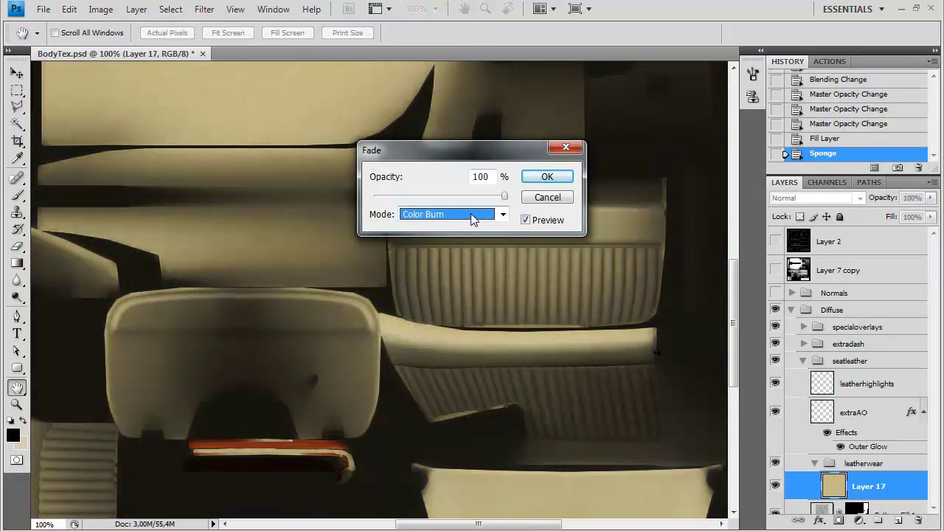
pyautogui.click(547, 177)
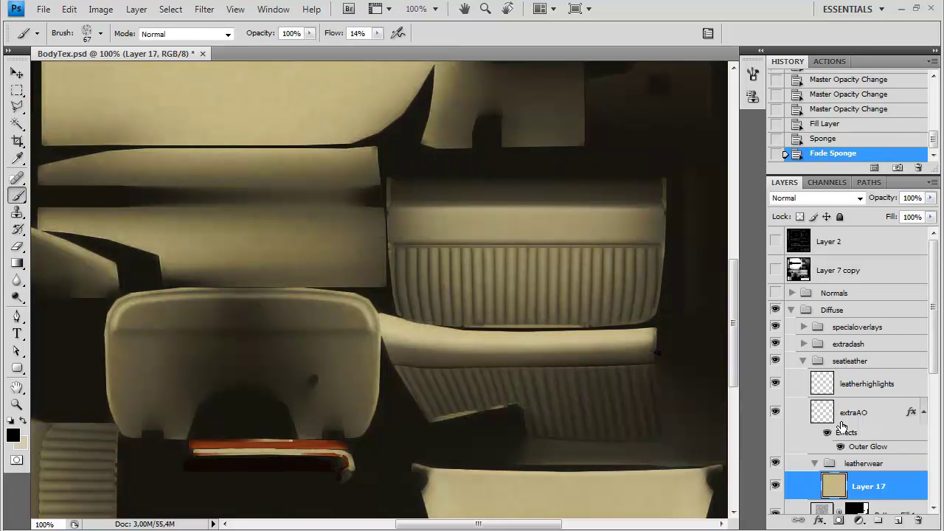
# Add a layer mask to Layer 17 and fill the mask with black.
pyautogui.click(837, 521)
pyautogui.hotkey('ctrl', 'BackSpace')
# Try the 320 px vertical scratch brush on the seat back in Layer 17's mask, undoing the test marks.
pyautogui.moveTo(232, 464); pyautogui.dragTo(330, 402)
pyautogui.hotkey('ctrl', '+')
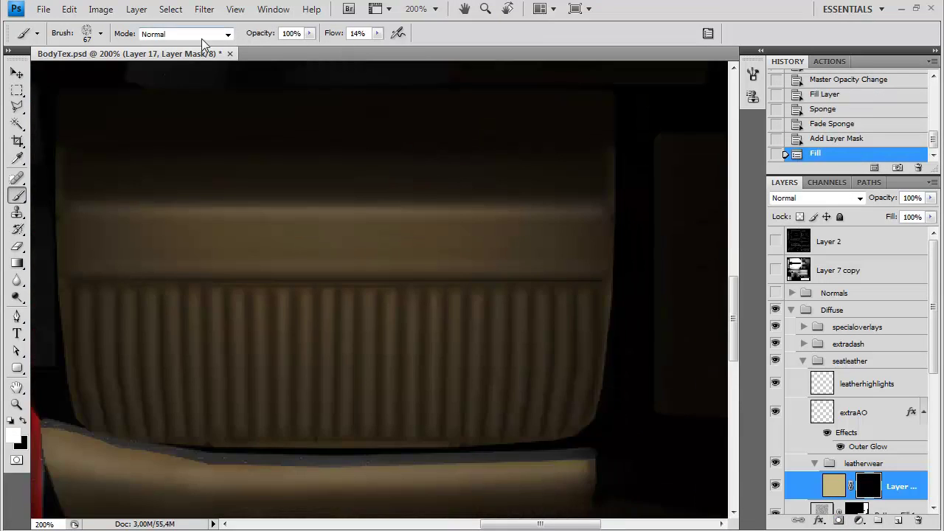
pyautogui.click(101, 33)
pyautogui.scroll(-3, 168, 177)
pyautogui.scroll(-10, 167, 177)
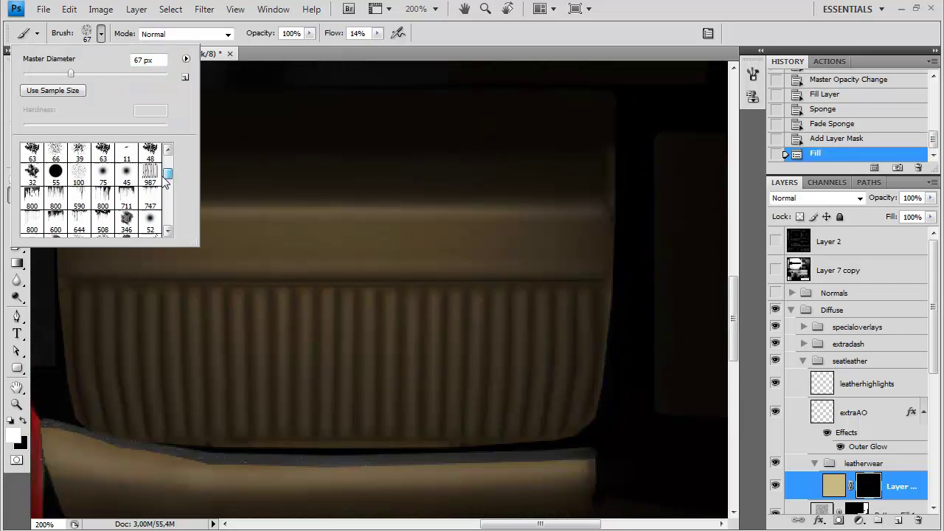
pyautogui.click(79, 181)
pyautogui.click(379, 214)
pyautogui.click(317, 251)
pyautogui.hotkey('ctrl', 'z')
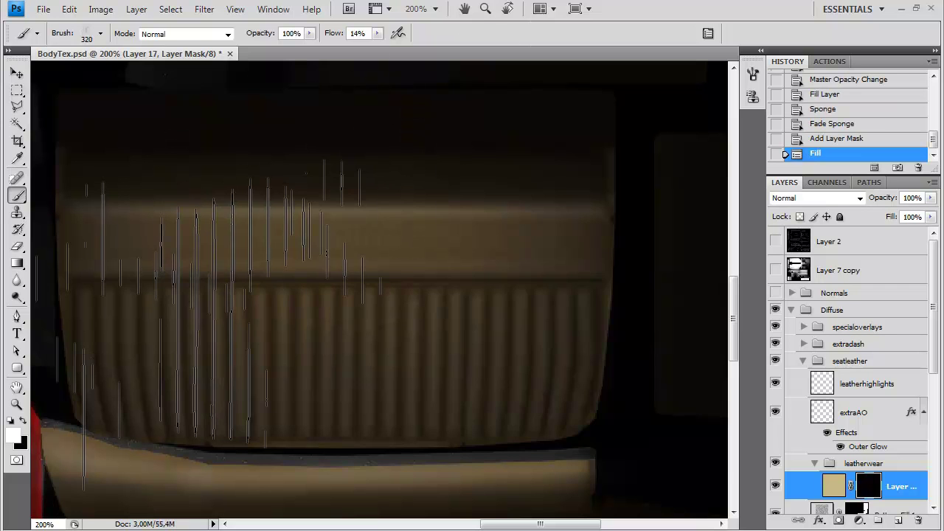
# Try the vertical scratch brush at 147 px with a changed flow on the seat back, undoing the mark.
pyautogui.rightClick(442, 268)
pyautogui.click(448, 270)
pyautogui.write('147')
pyautogui.press('Return')
pyautogui.rightClick(353, 273)
pyautogui.click(436, 303)
pyautogui.moveTo(376, 33); pyautogui.dragTo(399, 48)
pyautogui.click(228, 214)
pyautogui.hotkey('ctrl', 'z')
# Switch to the 357 px horizontal scratch brush and test resized strokes across the seat back, undoing each test.
pyautogui.click(101, 34)
pyautogui.click(81, 186)
pyautogui.click(57, 185)
pyautogui.moveTo(307, 251)
pyautogui.mouseDown()
pyautogui.moveTo(304, 244)
pyautogui.moveTo(462, 238)
pyautogui.moveTo(450, 231)
pyautogui.mouseUp()
pyautogui.hotkey('ctrl', 'z')
pyautogui.rightClick(435, 225)
pyautogui.click(553, 264)
pyautogui.moveTo(151, 216)
pyautogui.mouseDown()
pyautogui.moveTo(140, 226)
pyautogui.moveTo(343, 225)
pyautogui.mouseUp()
pyautogui.moveTo(206, 345); pyautogui.dragTo(335, 345)
pyautogui.hotkey('ctrl', 'alt', 'z')
pyautogui.hotkey('ctrl', 'alt', 'z')
# Paint faint scratches over the seat back on Layer 17's mask with a 116 px scratch brush at 73% flow.
pyautogui.rightClick(440, 203)
pyautogui.click(465, 203)
pyautogui.click(377, 34)
pyautogui.click(395, 53)
pyautogui.click(361, 215)
pyautogui.click(341, 214)
pyautogui.click(126, 186)
pyautogui.click(214, 240)
pyautogui.click(383, 251)
pyautogui.click(545, 256)
pyautogui.click(428, 278)
# Continue the faint scratches over the remaining seat leather panels with the same 116 px brush.
pyautogui.moveTo(425, 304)
pyautogui.mouseDown()
pyautogui.moveTo(479, 246)
pyautogui.moveTo(535, 233)
pyautogui.mouseUp()
pyautogui.moveTo(344, 310); pyautogui.dragTo(300, 141)
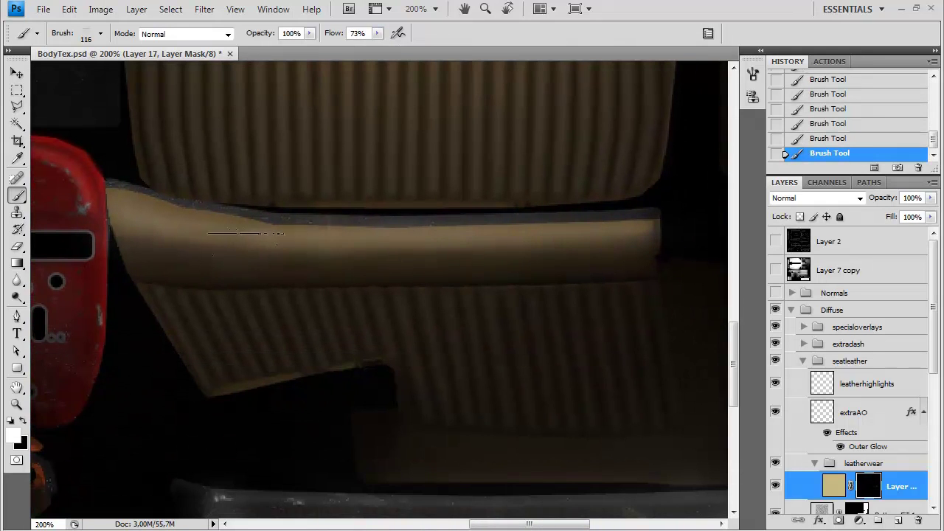
pyautogui.moveTo(145, 354); pyautogui.dragTo(604, 289)
pyautogui.moveTo(104, 400); pyautogui.dragTo(529, 259)
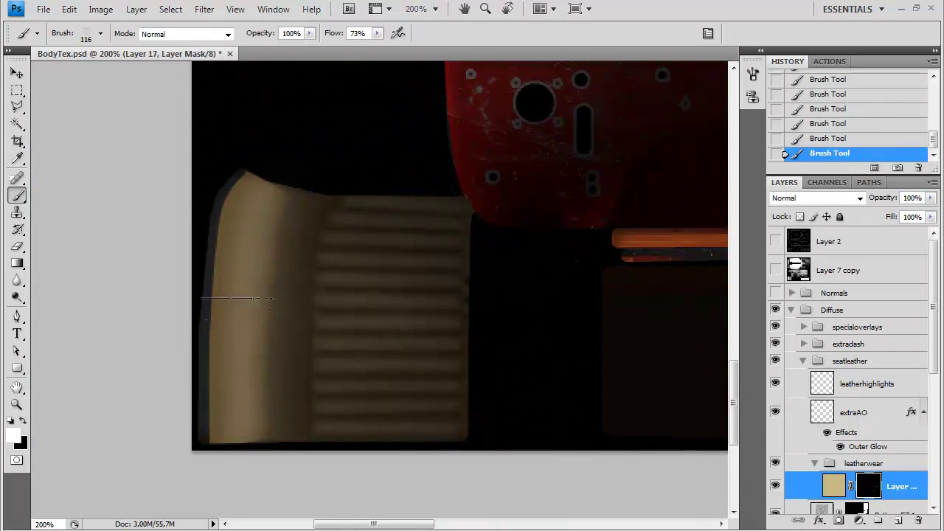
pyautogui.moveTo(381, 264)
pyautogui.mouseDown()
pyautogui.moveTo(321, 325)
pyautogui.moveTo(251, 486)
pyautogui.mouseUp()
pyautogui.moveTo(494, 81)
pyautogui.mouseDown()
pyautogui.moveTo(297, 419)
pyautogui.moveTo(251, 449)
pyautogui.mouseUp()
pyautogui.moveTo(700, 362); pyautogui.dragTo(295, 310)
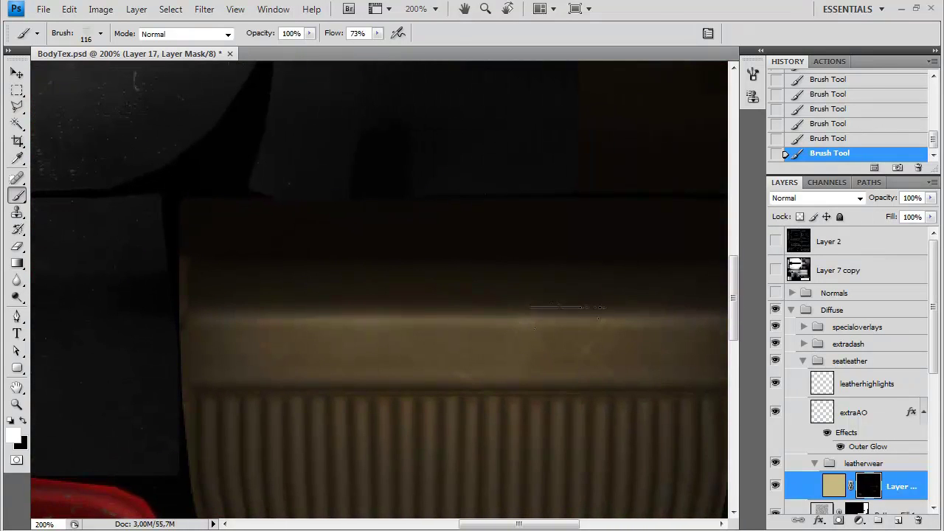
pyautogui.moveTo(477, 385); pyautogui.dragTo(418, 296)
# Choose a 1 px brush and hand-paint fine scratches on the smooth band of the seat back.
pyautogui.click(101, 35)
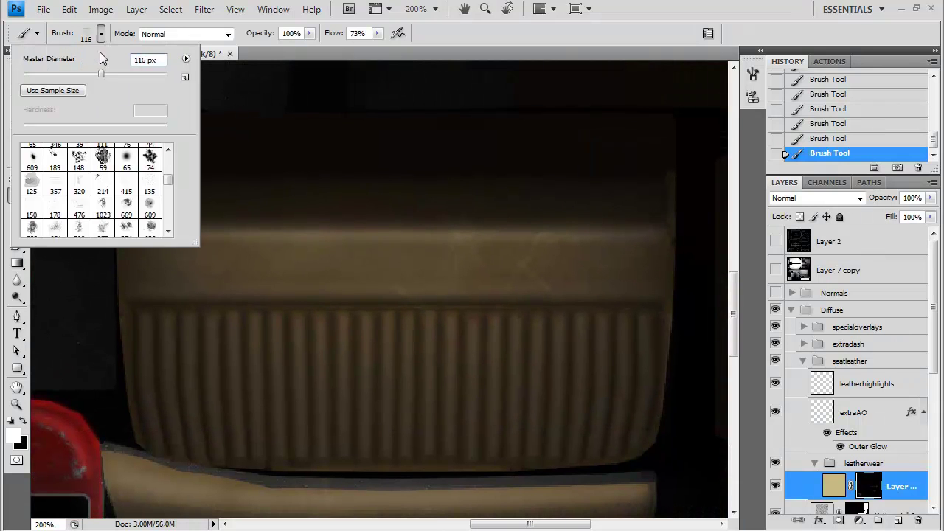
pyautogui.click(168, 181)
pyautogui.moveTo(169, 180); pyautogui.dragTo(169, 157)
pyautogui.doubleClick(33, 155)
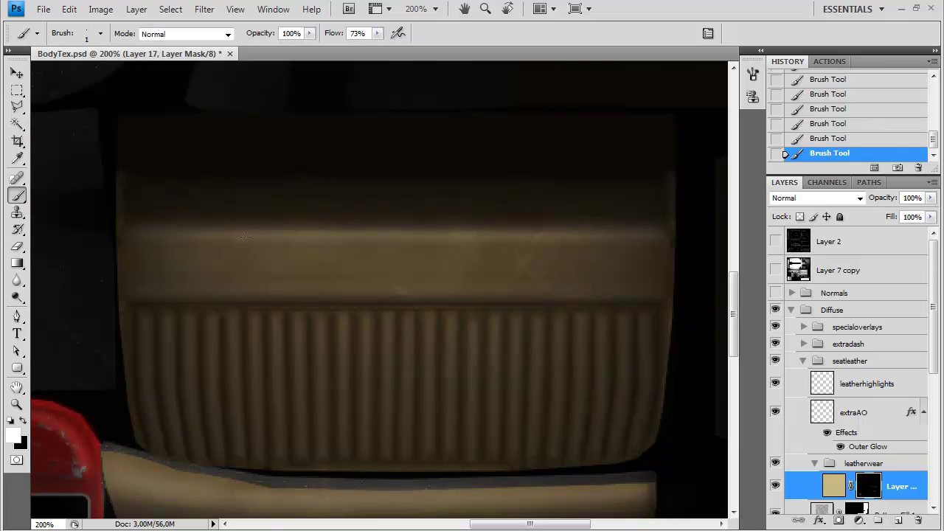
pyautogui.moveTo(241, 238); pyautogui.dragTo(231, 242)
pyautogui.moveTo(465, 270)
pyautogui.mouseDown()
pyautogui.moveTo(500, 276)
pyautogui.moveTo(494, 253)
pyautogui.mouseUp()
# Hand-paint fine scratches with the 1 px brush on the side seat panel below the seat back.
pyautogui.moveTo(196, 439); pyautogui.dragTo(365, 317)
pyautogui.moveTo(561, 406); pyautogui.dragTo(453, 347)
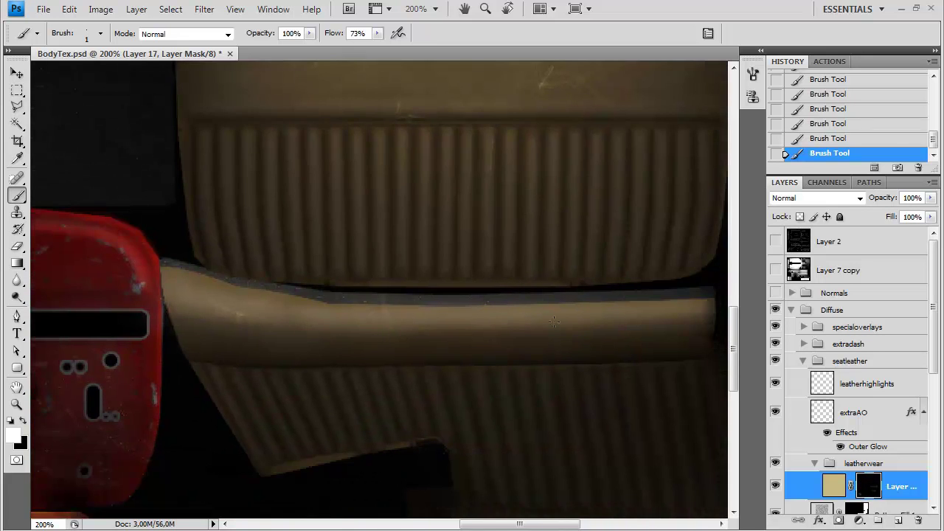
pyautogui.moveTo(537, 337); pyautogui.dragTo(556, 290)
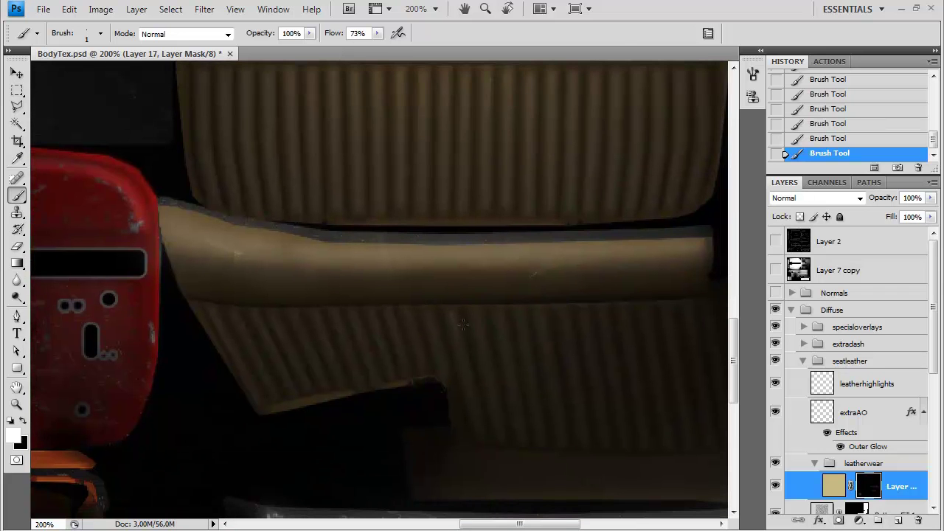
pyautogui.moveTo(406, 314); pyautogui.dragTo(410, 307)
# Hand-paint fine scratches with the 1 px brush on the bolster and ribs of the small end seat panel.
pyautogui.moveTo(310, 332); pyautogui.dragTo(679, 265)
pyautogui.moveTo(356, 323); pyautogui.dragTo(722, 245)
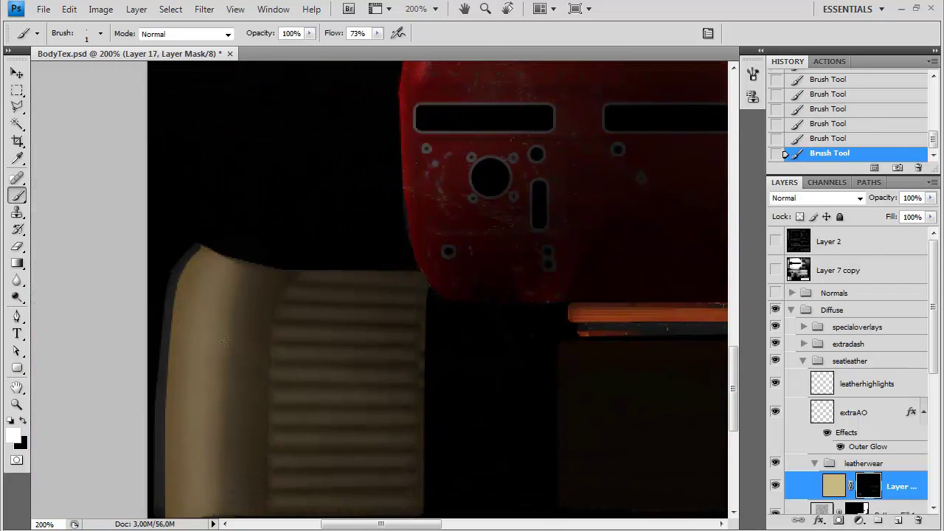
pyautogui.moveTo(223, 336); pyautogui.dragTo(228, 309)
pyautogui.moveTo(290, 313); pyautogui.dragTo(285, 314)
pyautogui.moveTo(193, 472); pyautogui.dragTo(251, 384)
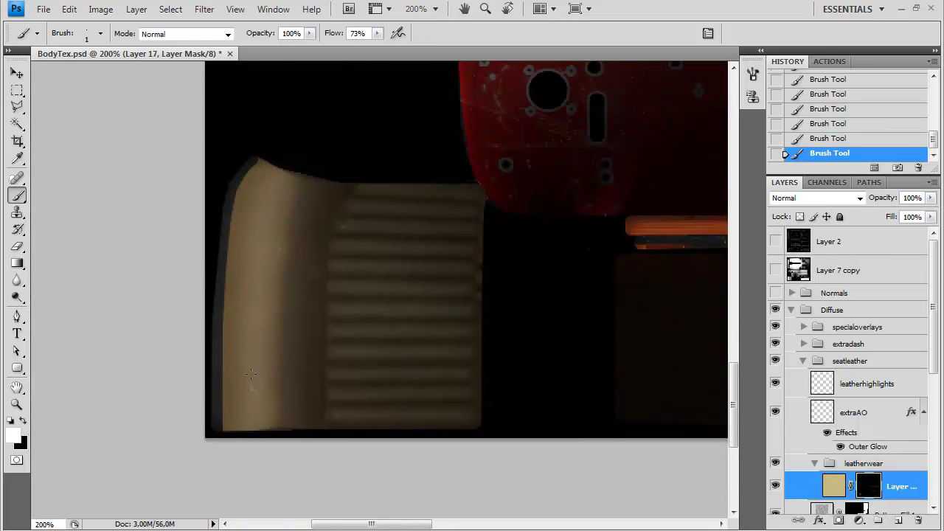
pyautogui.moveTo(281, 184); pyautogui.dragTo(278, 194)
pyautogui.moveTo(297, 330); pyautogui.dragTo(294, 335)
pyautogui.moveTo(268, 197); pyautogui.dragTo(266, 204)
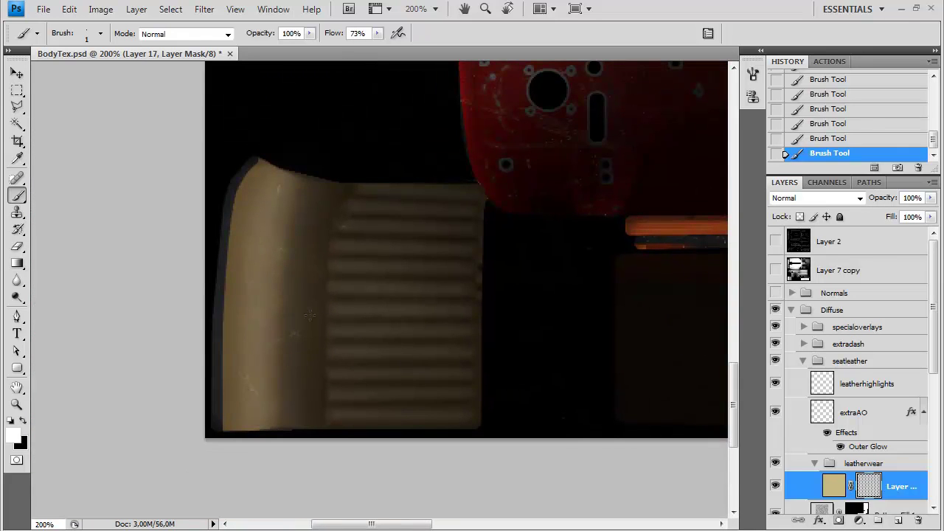
pyautogui.moveTo(381, 232); pyautogui.dragTo(346, 177)
pyautogui.moveTo(324, 361); pyautogui.dragTo(330, 360)
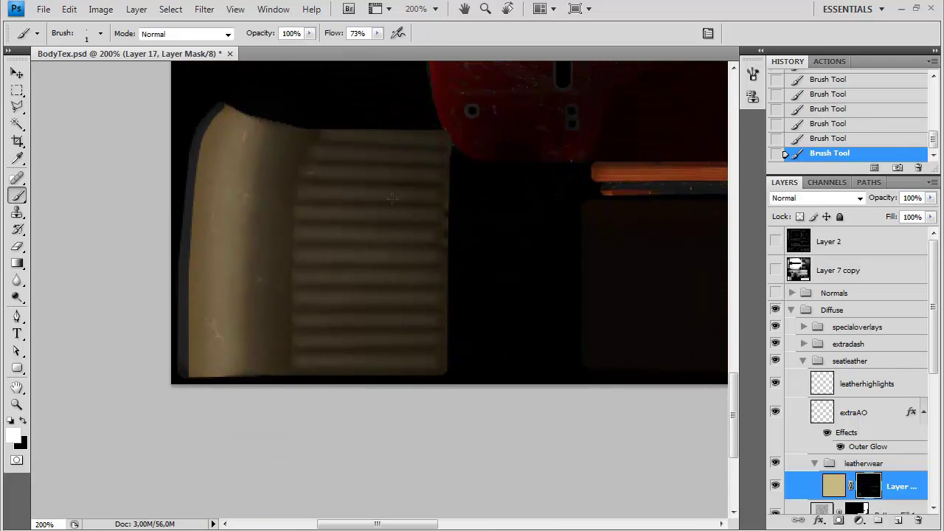
pyautogui.moveTo(402, 296); pyautogui.dragTo(345, 323)
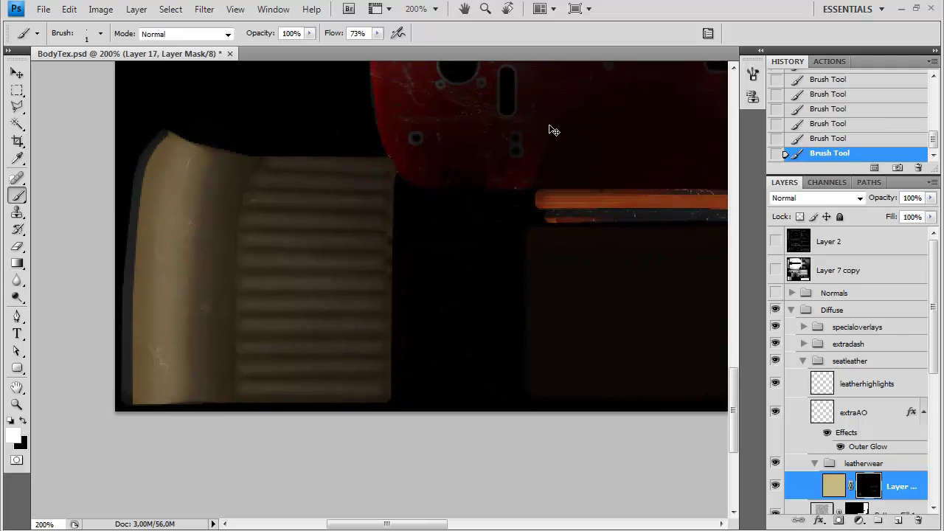
# Examine the cracked seat cushion in worn_leather_chair.jpg in Windows Photo Viewer, then return to BodyTex.psd.
pyautogui.hotkey('ctrl', '-')
pyautogui.hotkey('ctrl', '-')
pyautogui.moveTo(627, 170); pyautogui.dragTo(394, 276)
pyautogui.click(173, 530)
pyautogui.click(149, 480)
pyautogui.click(387, 530)
pyautogui.click(437, 461)
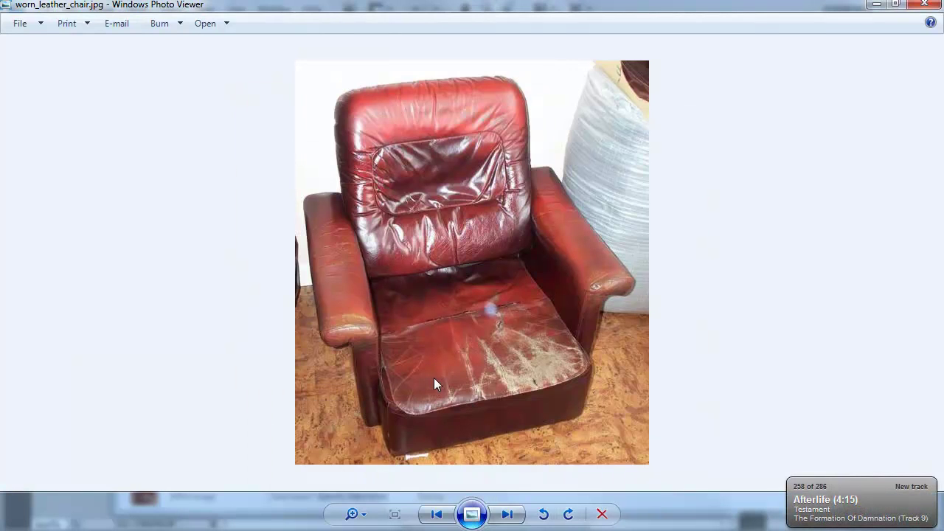
pyautogui.click(269, 529)
# Try several other brush tips, including a 35 px one, on the side seat panel.
pyautogui.hotkey('ctrl', '+')
pyautogui.hotkey('ctrl', '+')
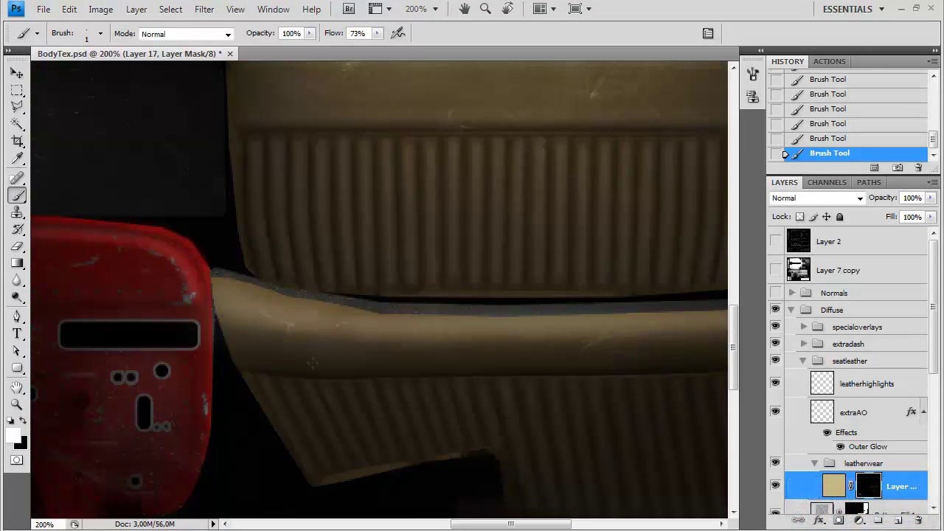
pyautogui.click(101, 34)
pyautogui.scroll(-5, 169, 200)
pyautogui.click(147, 164)
pyautogui.click(368, 360)
pyautogui.click(100, 33)
pyautogui.click(78, 188)
pyautogui.click(384, 354)
pyautogui.click(100, 33)
pyautogui.scroll(-3, 173, 204)
pyautogui.click(78, 181)
pyautogui.click(325, 344)
# Choose the 340 px scratch brush and stamp wear marks on the side seat panel and the seat back.
pyautogui.click(100, 33)
pyautogui.scroll(-3, 170, 214)
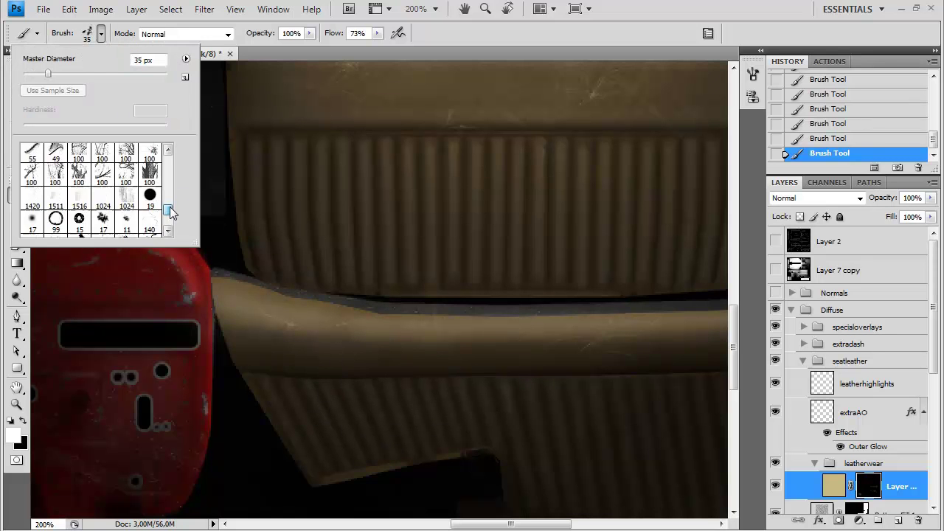
pyautogui.moveTo(171, 214); pyautogui.dragTo(169, 199)
pyautogui.click(150, 199)
pyautogui.click(369, 460)
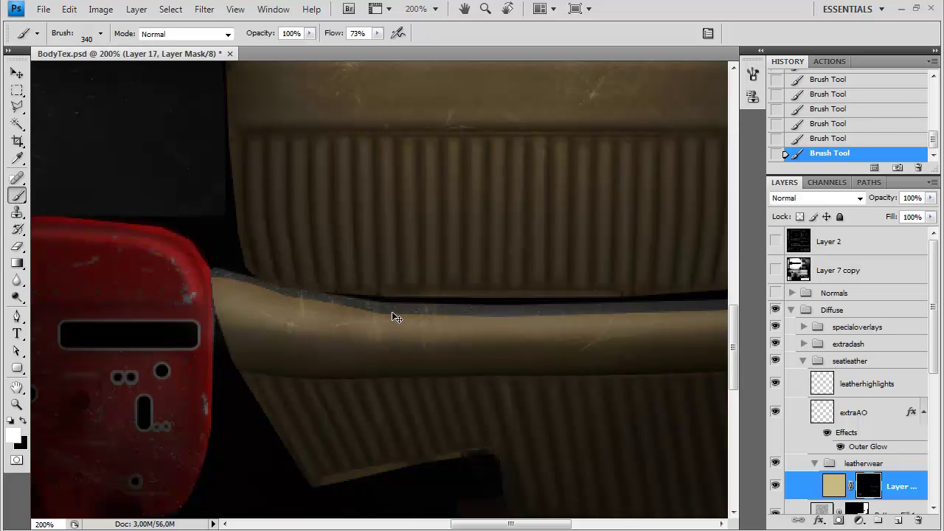
pyautogui.moveTo(485, 215); pyautogui.dragTo(316, 406)
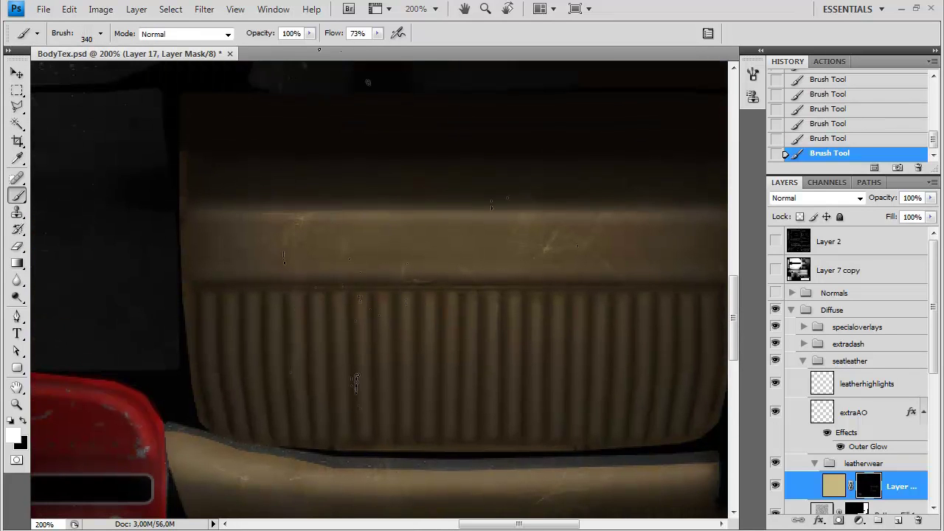
pyautogui.moveTo(461, 249); pyautogui.dragTo(387, 251)
# Rotate the 340 px brush tip to 90° and stamp wear marks on the small end seat panel.
pyautogui.moveTo(413, 298); pyautogui.dragTo(730, 158)
pyautogui.moveTo(118, 391)
pyautogui.mouseDown()
pyautogui.moveTo(570, 203)
pyautogui.moveTo(804, 50)
pyautogui.mouseUp()
pyautogui.click(754, 76)
pyautogui.click(504, 106)
pyautogui.moveTo(705, 223); pyautogui.dragTo(683, 201)
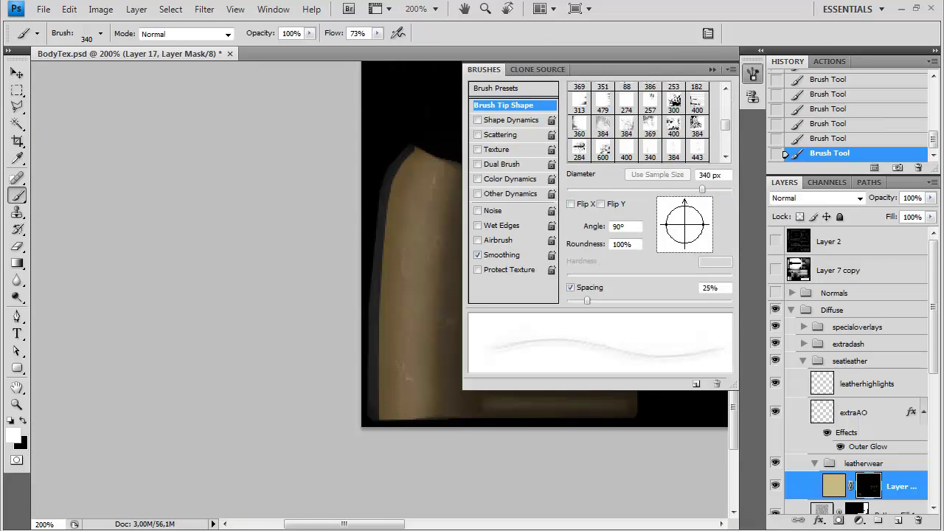
pyautogui.click(721, 69)
pyautogui.moveTo(402, 230); pyautogui.dragTo(335, 238)
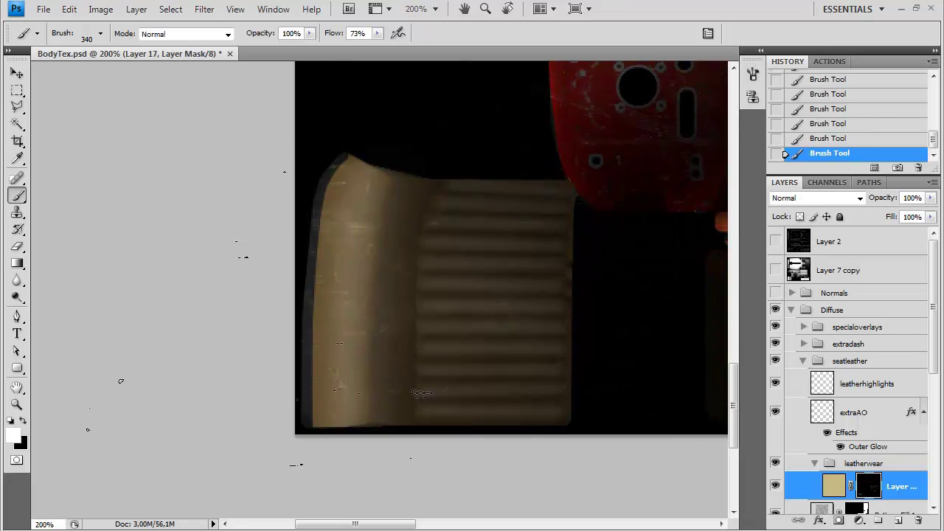
pyautogui.moveTo(479, 328); pyautogui.dragTo(447, 334)
pyautogui.moveTo(708, 240); pyautogui.dragTo(240, 351)
pyautogui.moveTo(693, 237); pyautogui.dragTo(238, 298)
pyautogui.click(708, 33)
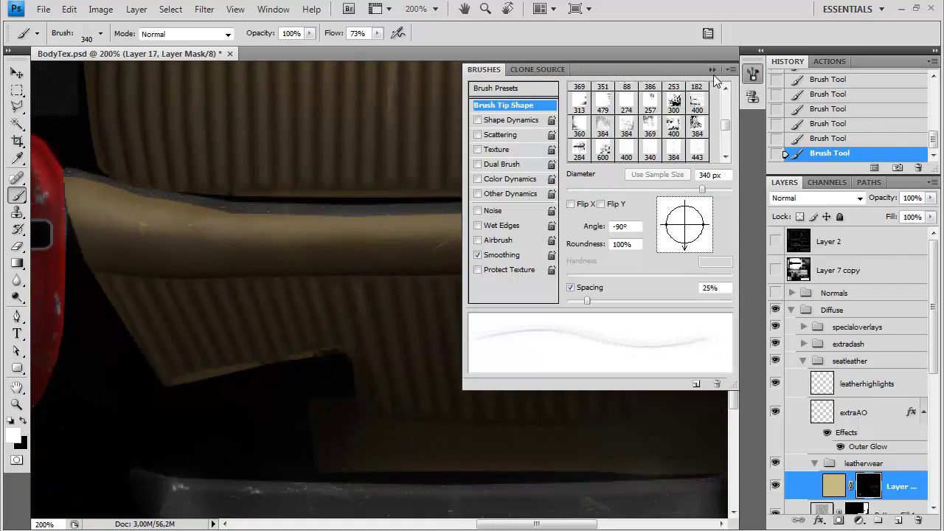
pyautogui.moveTo(512, 259); pyautogui.dragTo(479, 237)
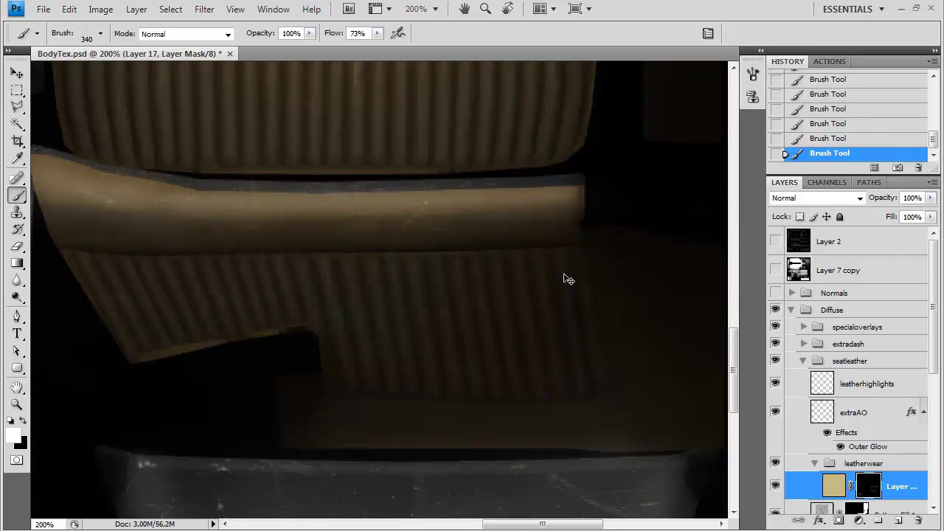
pyautogui.keyDown('alt'); pyautogui.scroll(-2, 564, 272); pyautogui.keyUp('alt')
pyautogui.keyDown('alt'); pyautogui.scroll(1, 563, 273); pyautogui.keyUp('alt')
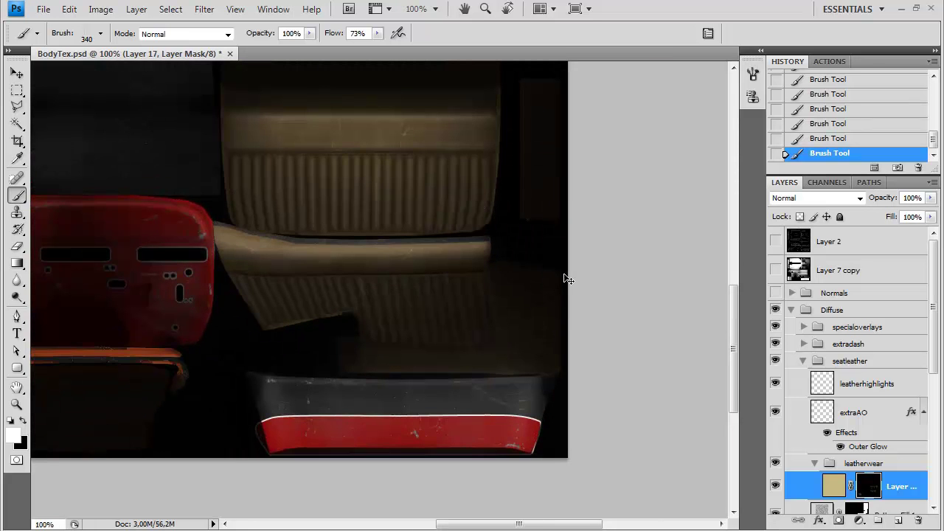
# Save a copy of the texture and review the seat wear on the 3D model, then return to BodyTex.psd.
pyautogui.hotkey('ctrl', 'shift', 's')
pyautogui.click(458, 345)
pyautogui.click(413, 529)
pyautogui.doubleClick(418, 158)
pyautogui.click(458, 220)
pyautogui.press('Return')
pyautogui.hotkey('alt', 'Tab')
pyautogui.keyDown('alt'); pyautogui.moveTo(478, 308); pyautogui.dragTo(472, 369, button='middle'); pyautogui.keyUp('alt')
pyautogui.scroll(2, 437, 265)
pyautogui.scroll(-4, 435, 265)
pyautogui.scroll(3, 443, 287)
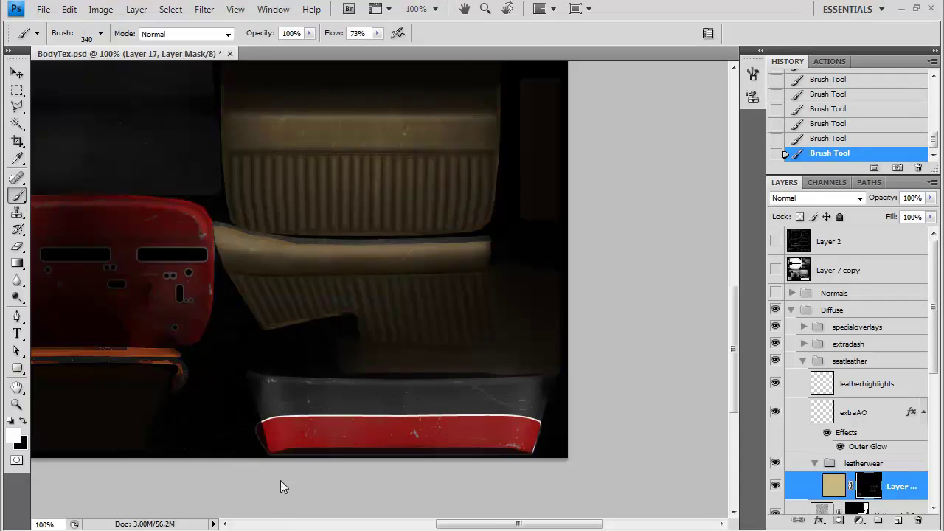
# Examine the scratched leather in Leather0088_S.jpg in Windows Photo Viewer, then return to BodyTex.psd.
pyautogui.hotkey('ctrl', '-')
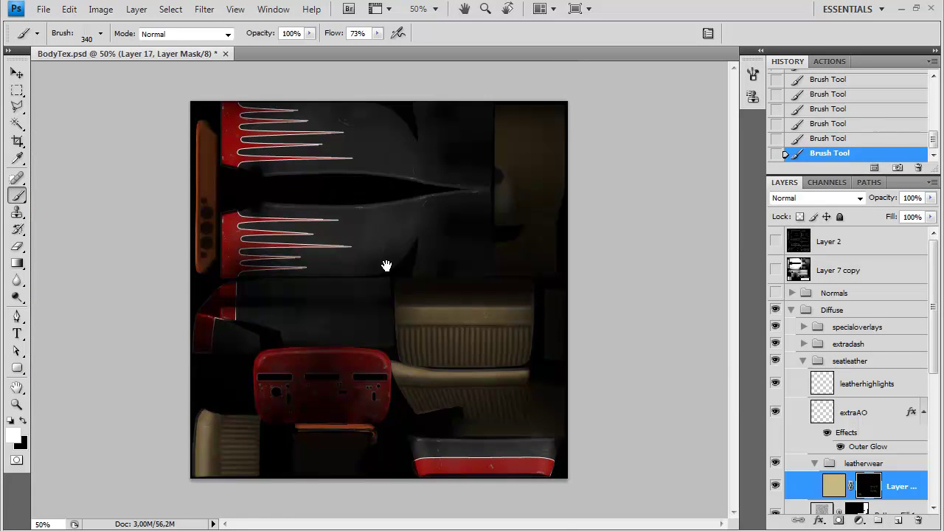
pyautogui.hotkey('ctrl', '+')
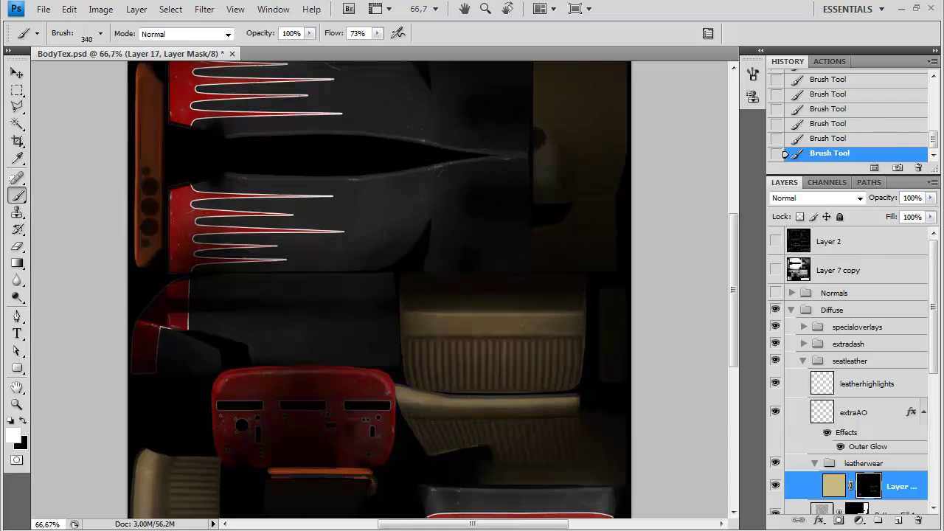
pyautogui.click(151, 530)
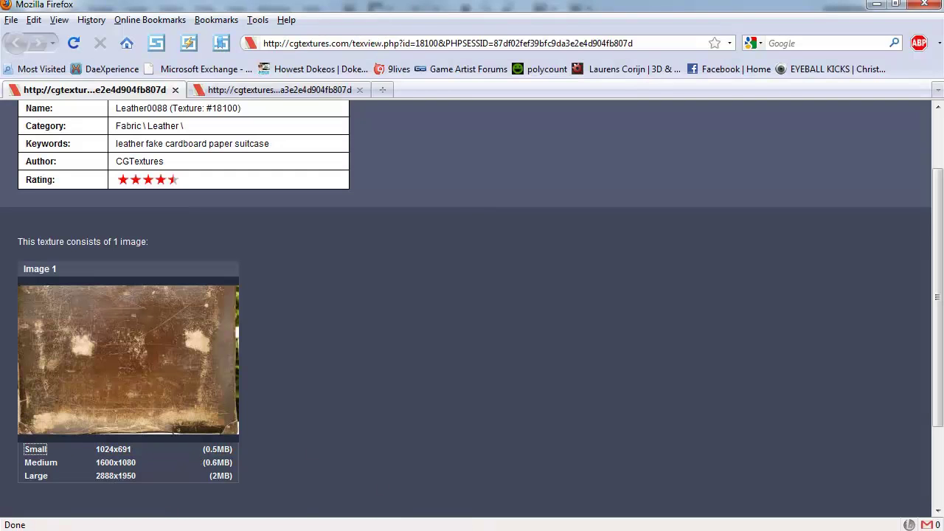
pyautogui.click(354, 530)
pyautogui.press('Left')
pyautogui.press('Left')
pyautogui.press('Right')
pyautogui.press('Left')
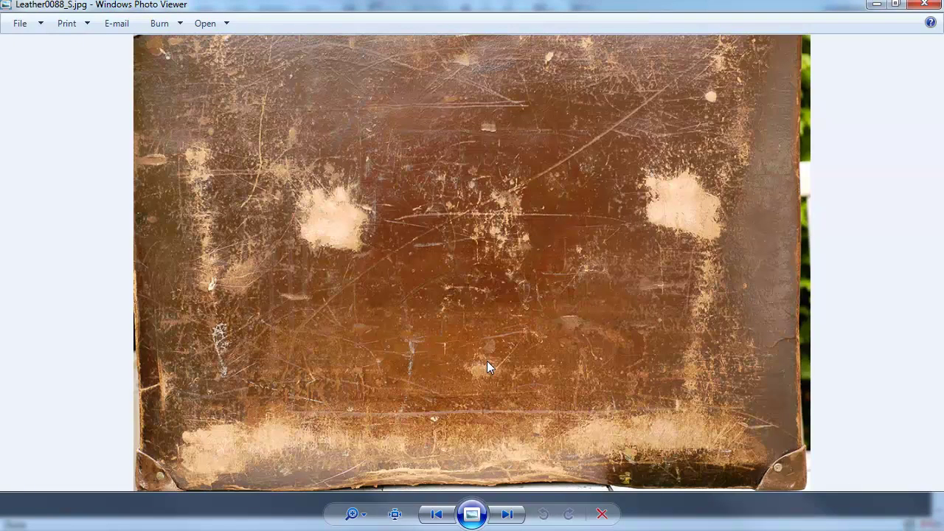
pyautogui.click(387, 529)
# Add a new layer above Layer 17, choose a 1 px brush with 35% flow, and set the foreground colour to e0deda.
pyautogui.hotkey('ctrl', '+')
pyautogui.moveTo(508, 390); pyautogui.dragTo(524, 287)
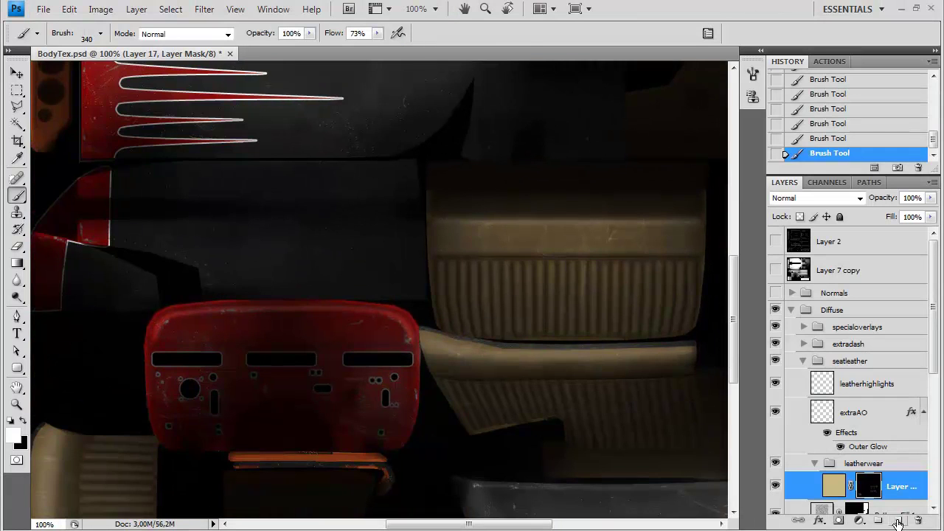
pyautogui.click(897, 521)
pyautogui.moveTo(413, 354); pyautogui.dragTo(505, 255)
pyautogui.click(101, 34)
pyautogui.moveTo(169, 196); pyautogui.dragTo(168, 152)
pyautogui.click(34, 152)
pyautogui.moveTo(375, 34); pyautogui.dragTo(346, 48)
pyautogui.click(14, 438)
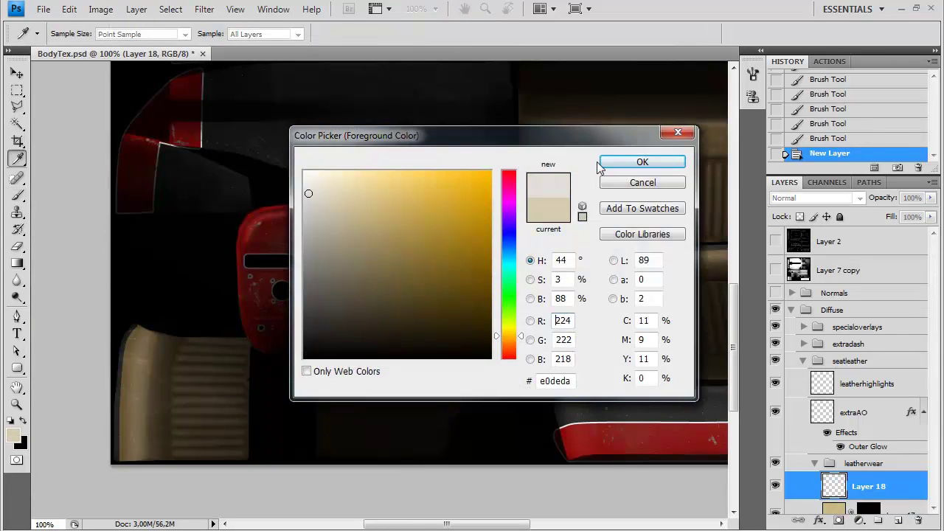
pyautogui.click(613, 162)
# Lighten the foreground colour to near white and paint fine scratches on the small end seat panel and the seat back.
pyautogui.hotkey('ctrl', '+')
pyautogui.moveTo(305, 236); pyautogui.dragTo(540, 57)
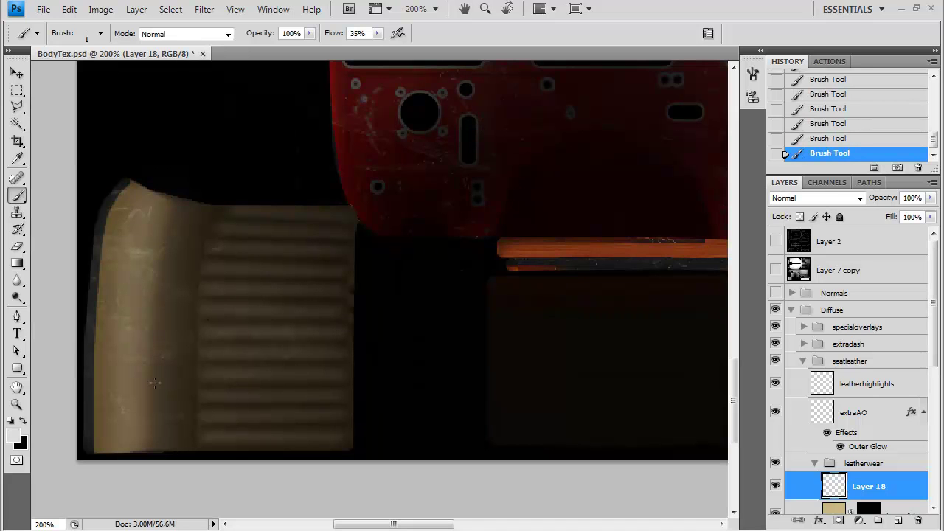
pyautogui.click(13, 435)
pyautogui.click(613, 161)
pyautogui.moveTo(664, 151)
pyautogui.mouseDown()
pyautogui.moveTo(379, 301)
pyautogui.moveTo(158, 369)
pyautogui.mouseUp()
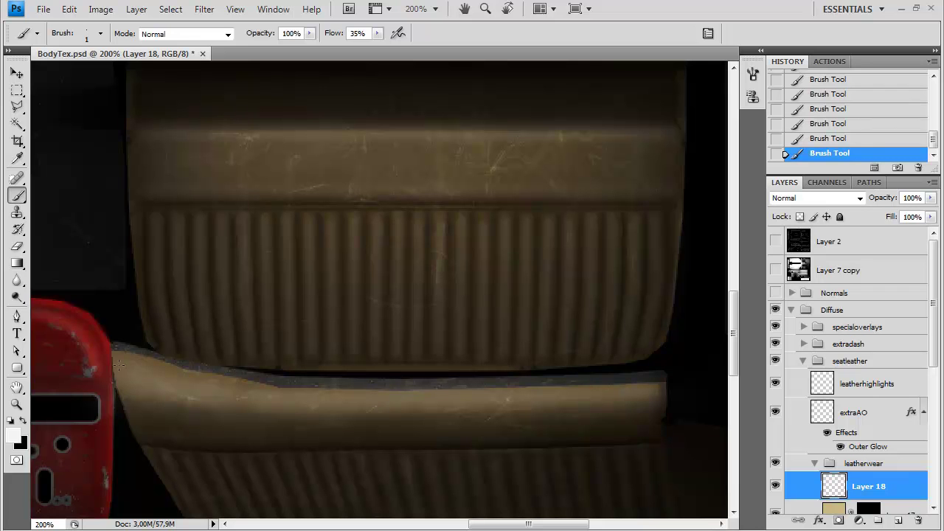
# Paint more thin light scratches along the side seat panel and the upper part of the seat back on Layer 18.
pyautogui.moveTo(255, 494); pyautogui.dragTo(236, 323)
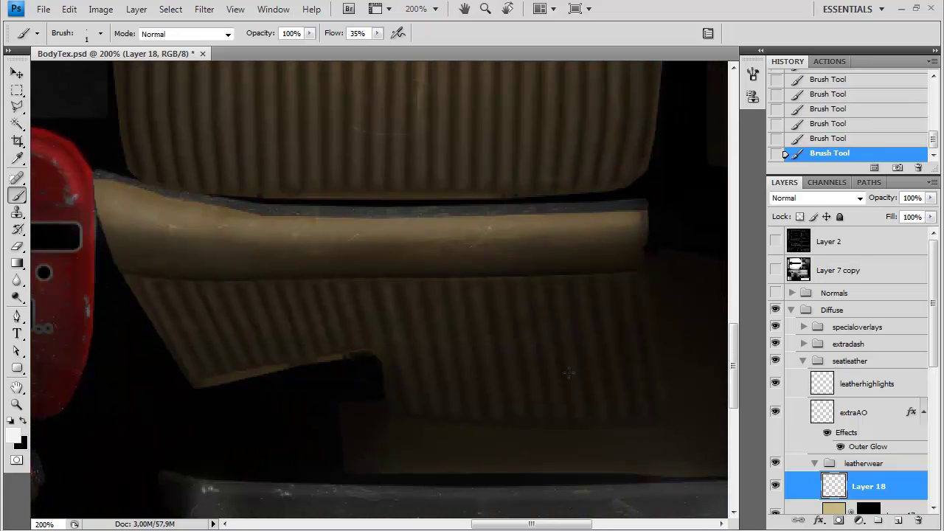
pyautogui.moveTo(611, 418); pyautogui.dragTo(440, 345)
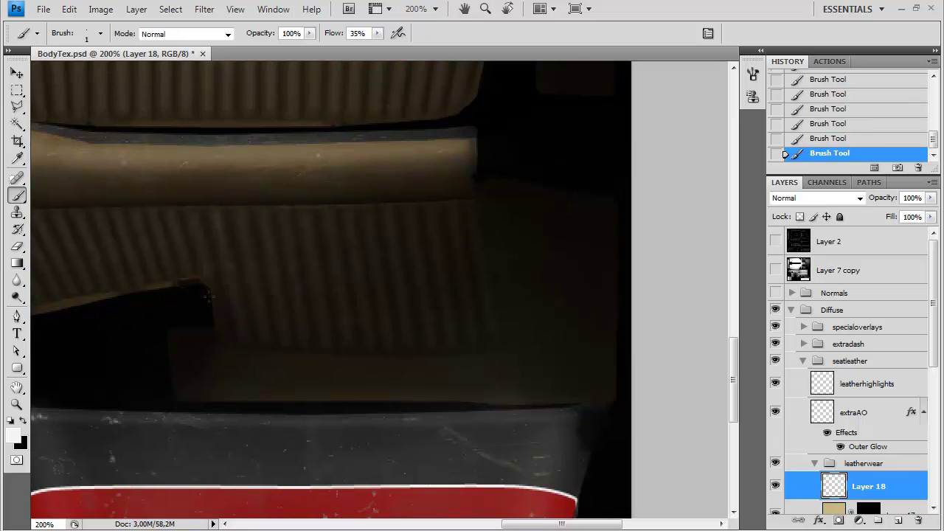
pyautogui.moveTo(238, 340); pyautogui.dragTo(428, 369)
pyautogui.moveTo(295, 314); pyautogui.dragTo(399, 530)
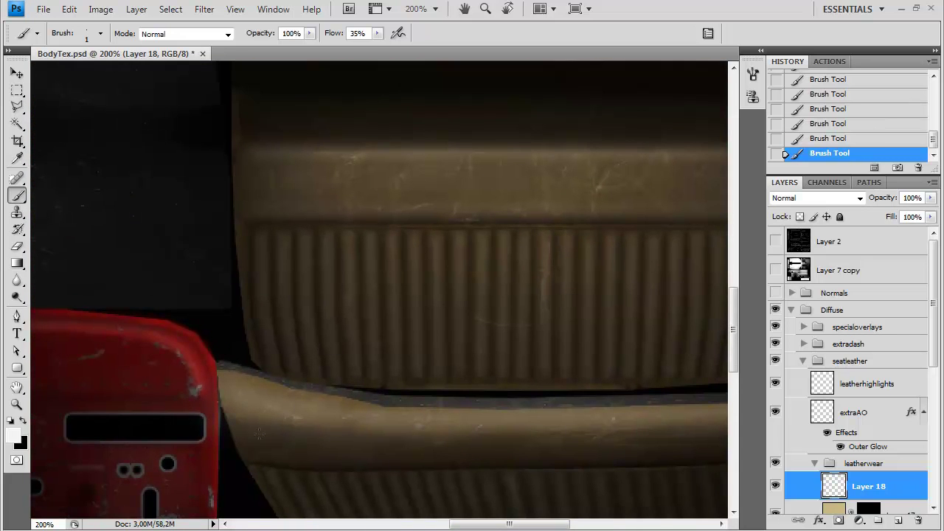
pyautogui.moveTo(446, 137); pyautogui.dragTo(403, 270)
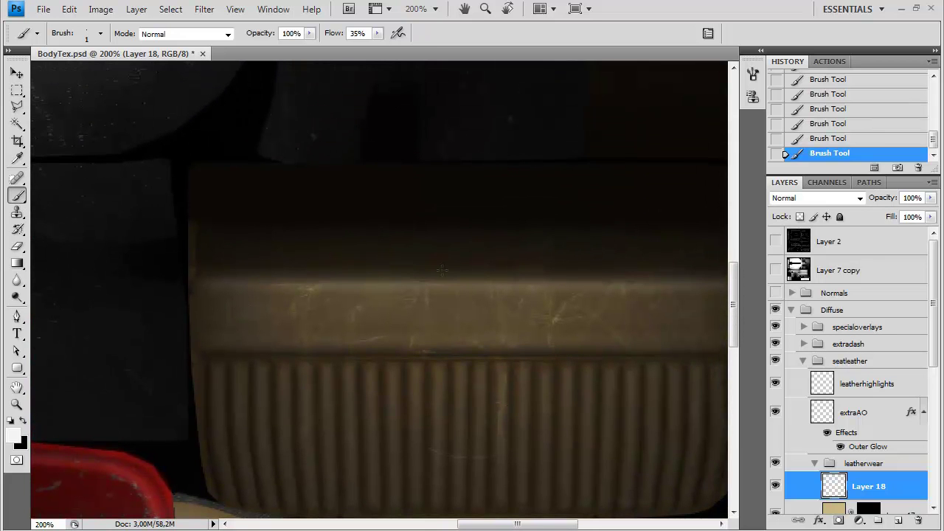
pyautogui.moveTo(486, 303); pyautogui.dragTo(358, 303)
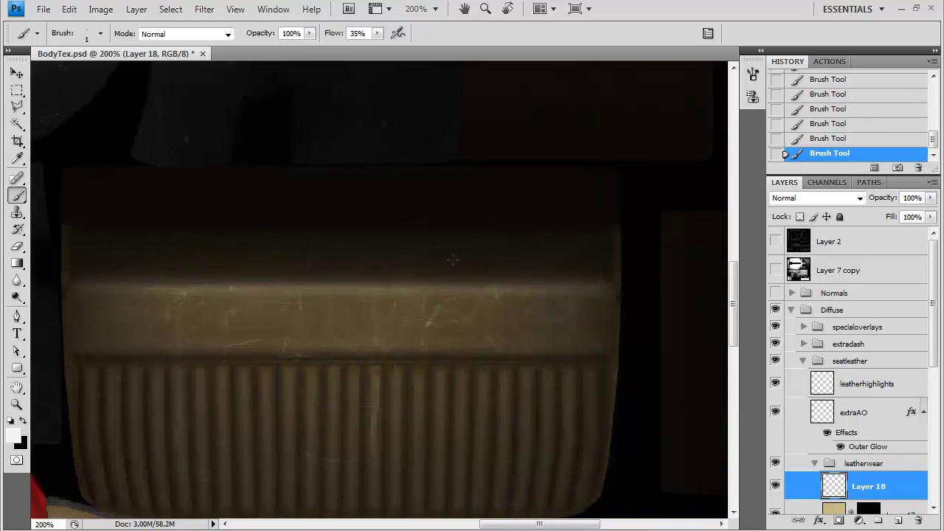
pyautogui.hotkey('ctrl', '-')
pyautogui.hotkey('ctrl', '-')
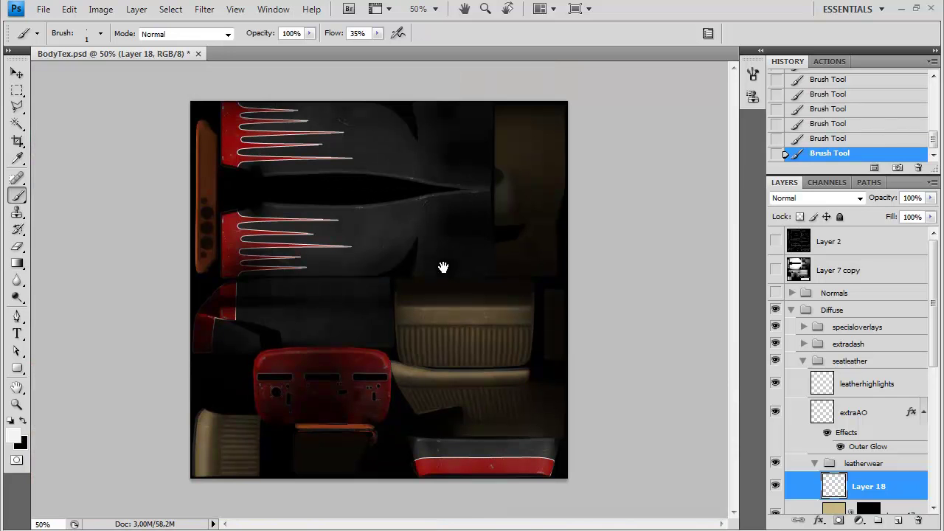
# Add a new layer above Layer 18 and choose a 400 px splatter brush for the dark brown leather panel.
pyautogui.hotkey('ctrl', '+')
pyautogui.moveTo(636, 78); pyautogui.dragTo(405, 269)
pyautogui.hotkey('ctrl', '+')
pyautogui.moveTo(308, 411); pyautogui.dragTo(295, 313)
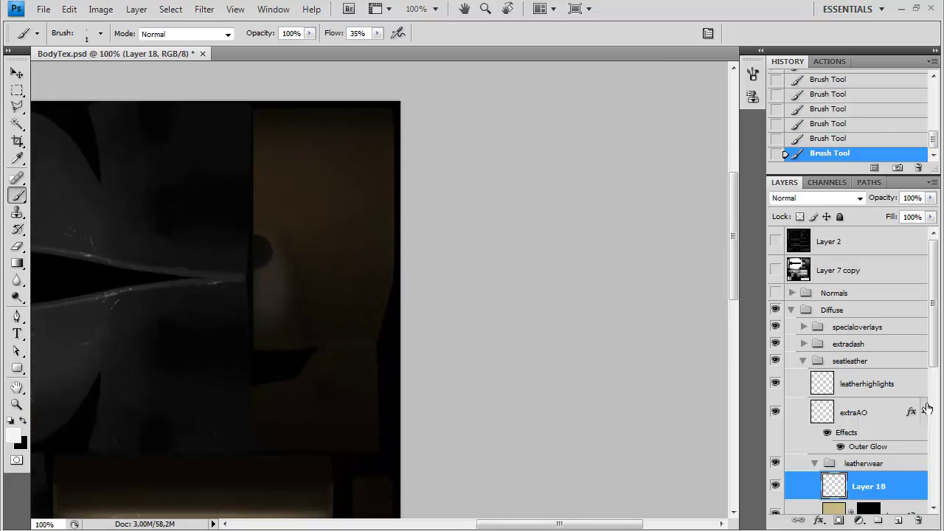
pyautogui.scroll(-1, 892, 405)
pyautogui.click(896, 521)
pyautogui.click(100, 34)
pyautogui.moveTo(168, 154); pyautogui.dragTo(169, 221)
pyautogui.click(32, 213)
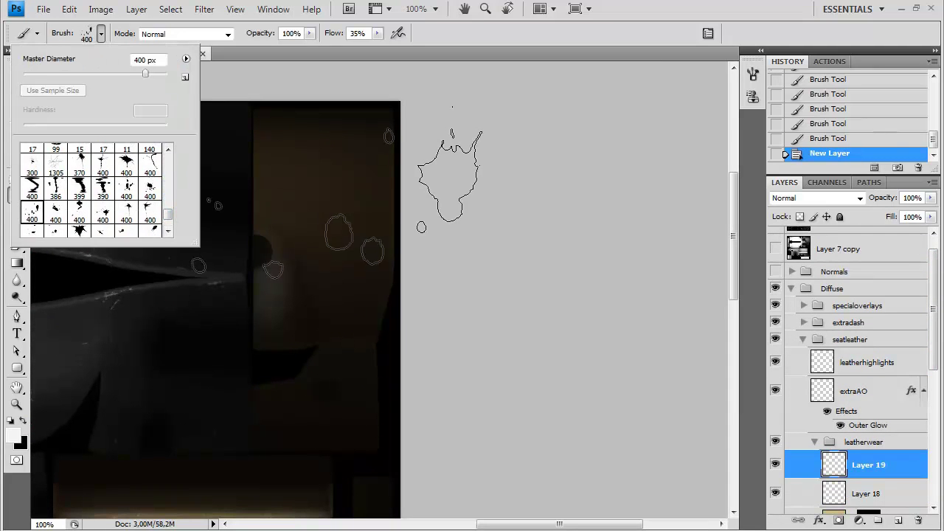
# Try several other brush tips, including a 287 px speckled one, over the dark brown leather panel.
pyautogui.rightClick(369, 151)
pyautogui.click(102, 33)
pyautogui.click(100, 34)
pyautogui.moveTo(169, 217); pyautogui.dragTo(169, 225)
pyautogui.click(31, 177)
pyautogui.rightClick(329, 183)
pyautogui.click(436, 215)
pyautogui.click(242, 49)
pyautogui.click(101, 34)
pyautogui.moveTo(169, 221); pyautogui.dragTo(169, 188)
pyautogui.click(79, 179)
pyautogui.click(258, 162)
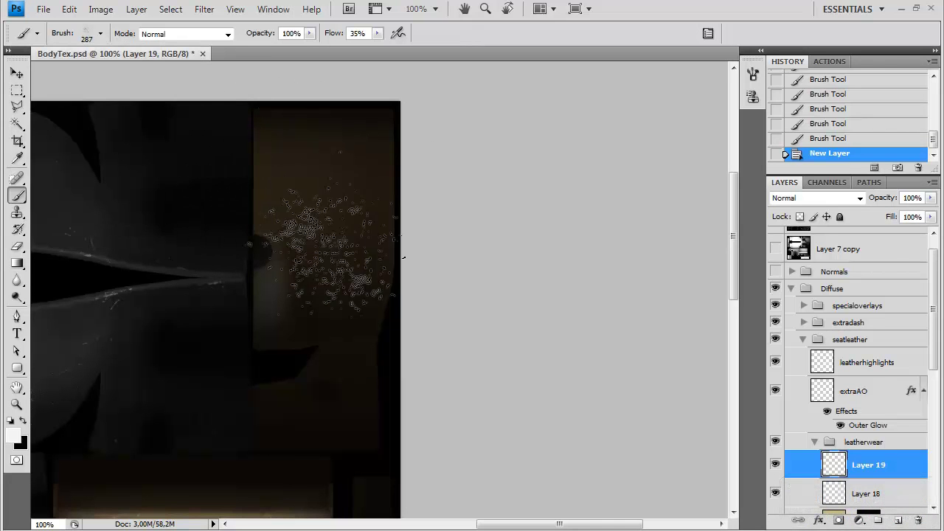
# Choose a blotchy 195 px brush and test light stamps on the dark brown leather panel, undoing the last one.
pyautogui.click(89, 33)
pyautogui.click(58, 174)
pyautogui.rightClick(314, 175)
pyautogui.click(433, 207)
pyautogui.click(289, 140)
pyautogui.click(366, 166)
pyautogui.hotkey('ctrl', 'z')
# Swap the foreground colour to black and stamp dark stains over the brown leather panel.
pyautogui.press('x')
pyautogui.click(370, 127)
pyautogui.click(295, 127)
pyautogui.click(300, 198)
pyautogui.click(304, 305)
pyautogui.click(318, 154)
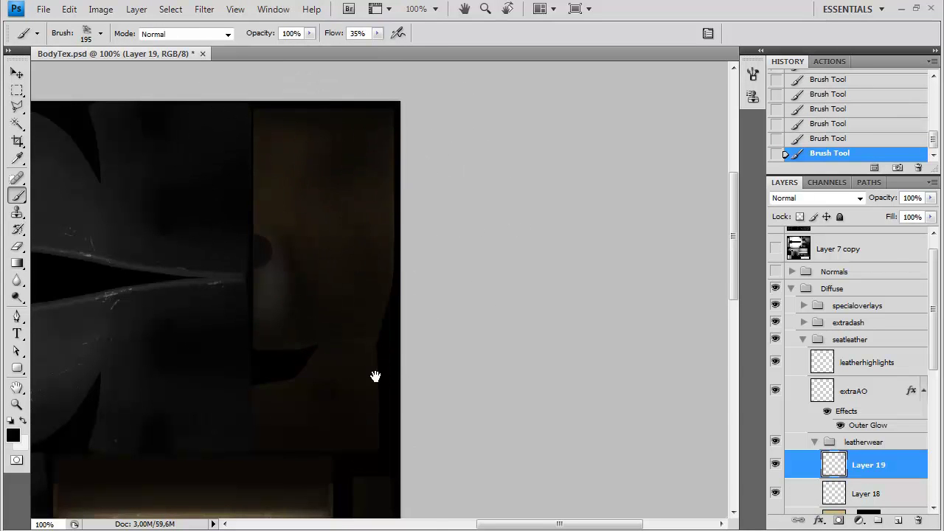
# Stamp black stains across the seat back, the side seat panel and the small end seat panel with the 195 px brush.
pyautogui.moveTo(323, 402); pyautogui.dragTo(438, 234)
pyautogui.moveTo(170, 462); pyautogui.dragTo(392, 262)
pyautogui.moveTo(661, 66); pyautogui.dragTo(404, 313)
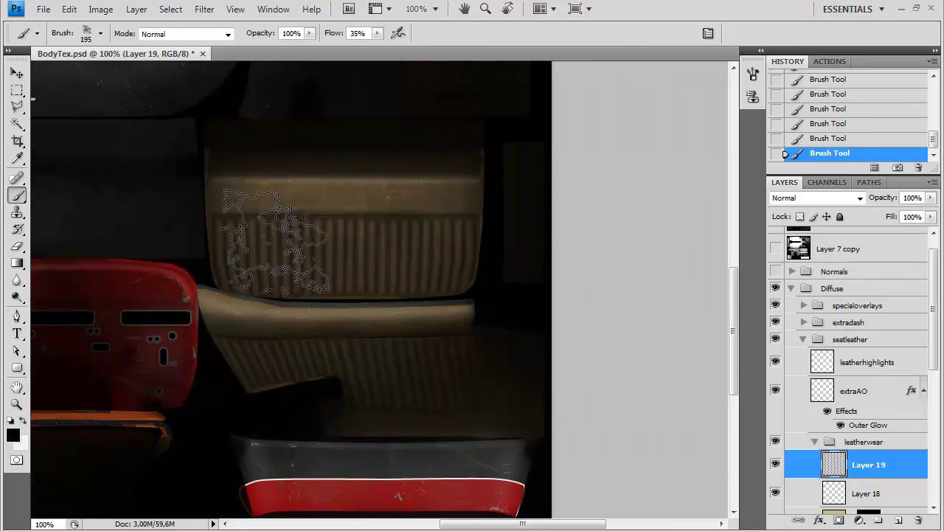
pyautogui.moveTo(432, 289); pyautogui.dragTo(447, 207)
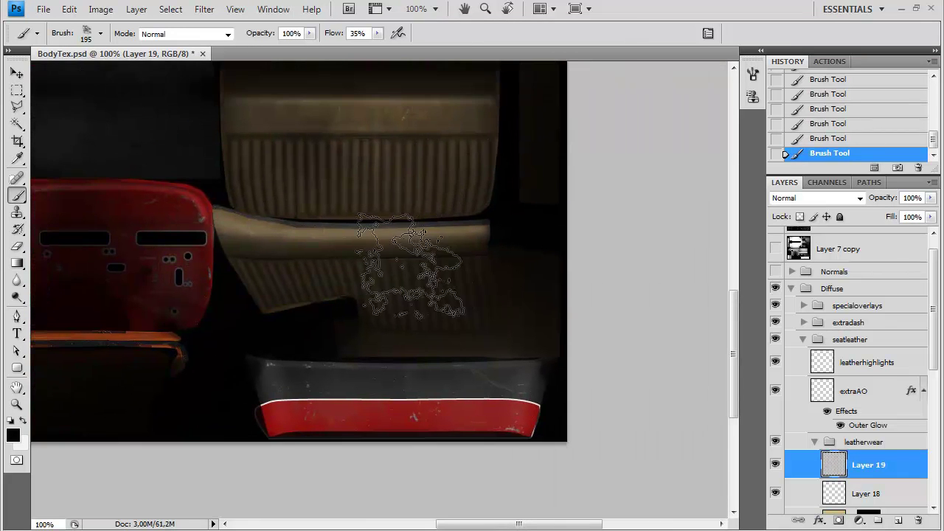
pyautogui.moveTo(298, 314); pyautogui.dragTo(655, 265)
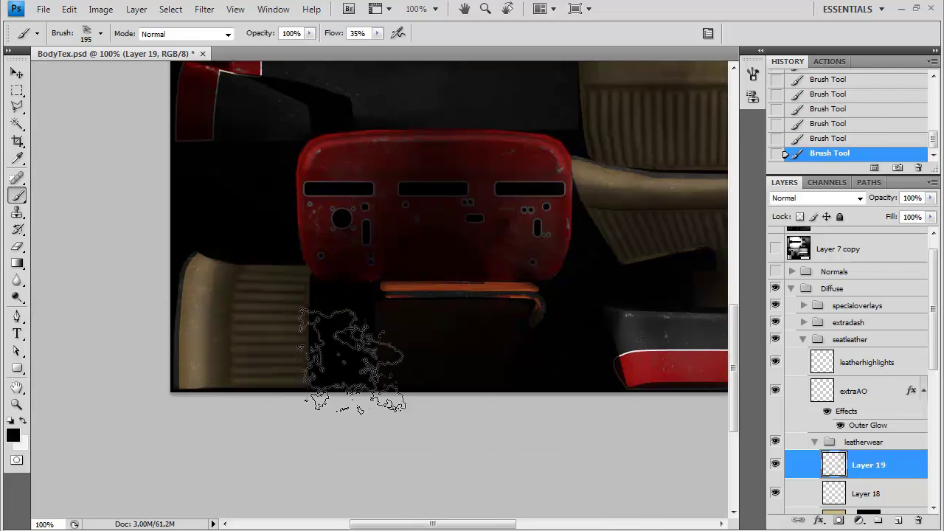
pyautogui.moveTo(486, 164)
pyautogui.mouseDown()
pyautogui.moveTo(450, 333)
pyautogui.moveTo(234, 491)
pyautogui.mouseUp()
pyautogui.moveTo(392, 398); pyautogui.dragTo(340, 320)
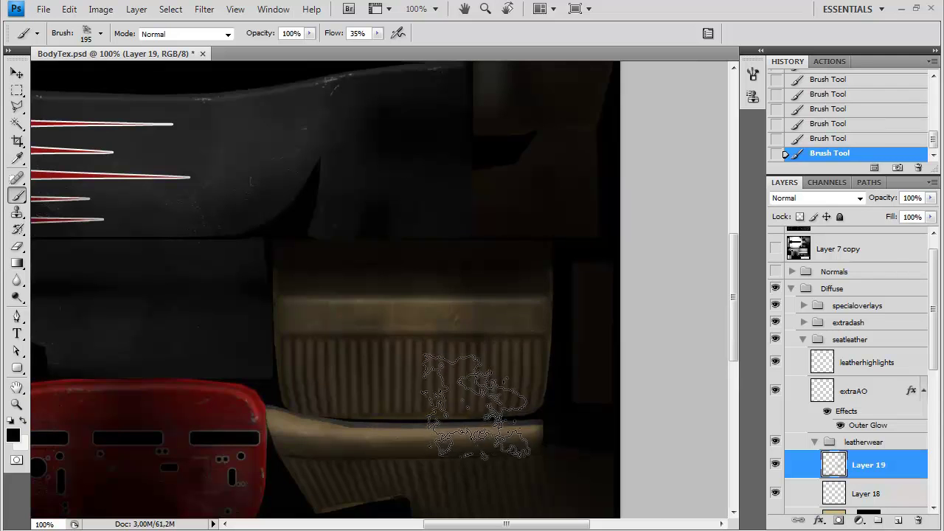
pyautogui.moveTo(480, 457); pyautogui.dragTo(480, 354)
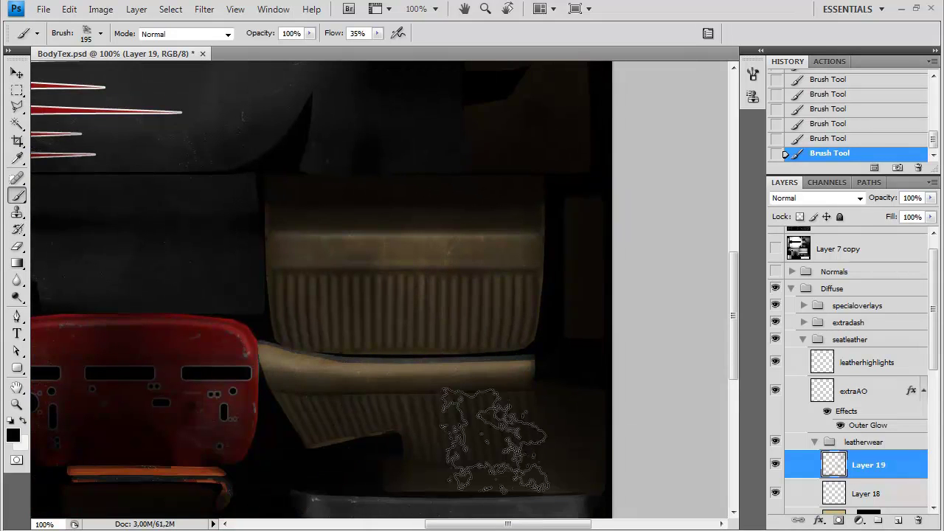
# Fade the highlight on the brown leather panel by erasing on the leatherhighlights layer with a 137 px Eraser at 43% opacity.
pyautogui.moveTo(428, 155)
pyautogui.mouseDown()
pyautogui.moveTo(455, 398)
pyautogui.moveTo(424, 520)
pyautogui.mouseUp()
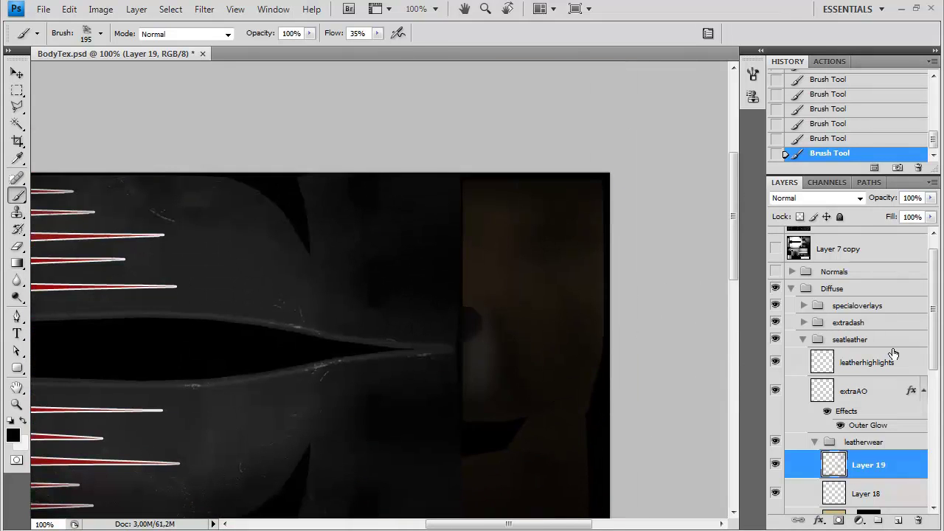
pyautogui.click(878, 369)
pyautogui.click(17, 247)
pyautogui.moveTo(487, 329)
pyautogui.mouseDown()
pyautogui.moveTo(487, 385)
pyautogui.moveTo(480, 359)
pyautogui.mouseUp()
pyautogui.keyDown('alt'); pyautogui.scroll(-2, 598, 164); pyautogui.keyUp('alt')
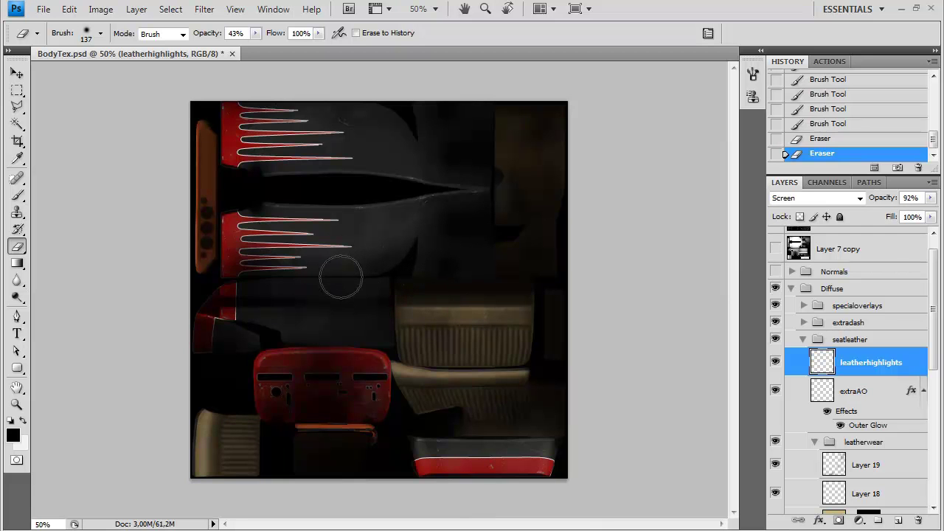
# Switch to Firefox, close the Leather0088 page and load the cgtextures.com home page.
pyautogui.hotkey('ctrl', '+')
pyautogui.hotkey('ctrl', '+')
pyautogui.moveTo(210, 88); pyautogui.dragTo(432, 230)
pyautogui.click(166, 529)
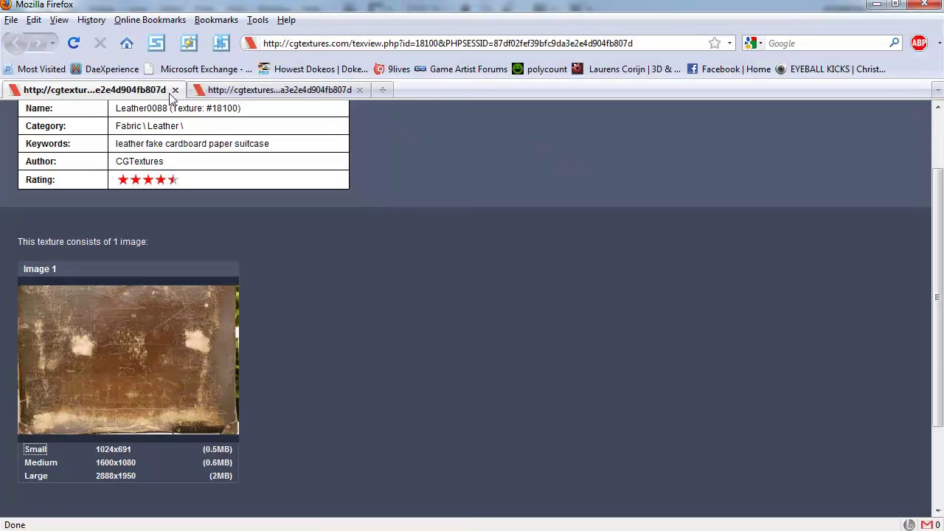
pyautogui.click(175, 89)
pyautogui.click(353, 44)
pyautogui.moveTo(352, 44); pyautogui.dragTo(634, 43)
pyautogui.press('BackSpace')
pyautogui.press('Return')
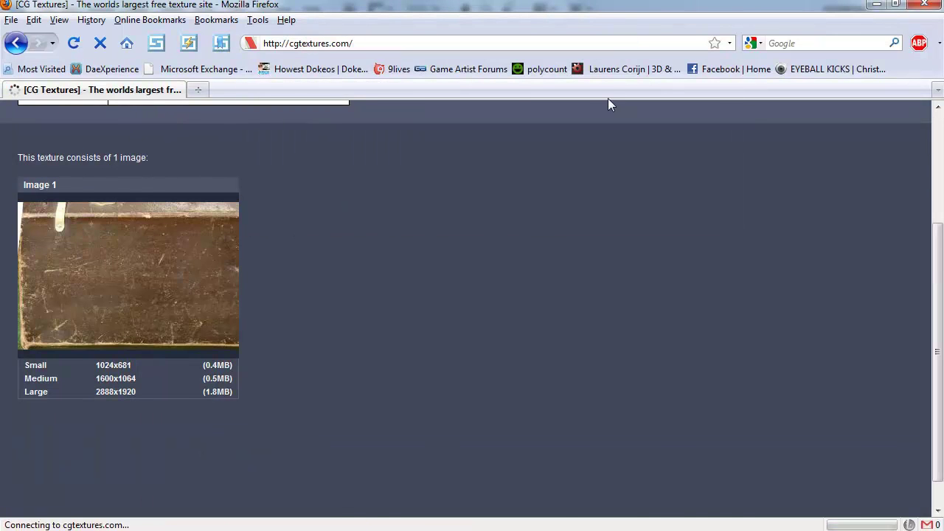
pyautogui.scroll(-3, 873, 371)
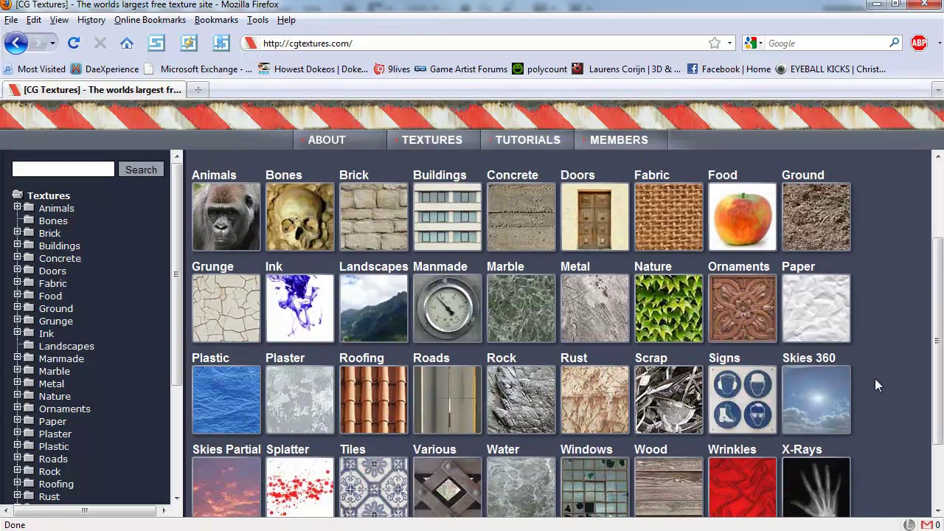
# Open the Wood category, load Planks Old in a separate browser tab and show the Fine Wood textures.
pyautogui.middleClick(602, 214)
pyautogui.middleClick(670, 479)
pyautogui.click(670, 483)
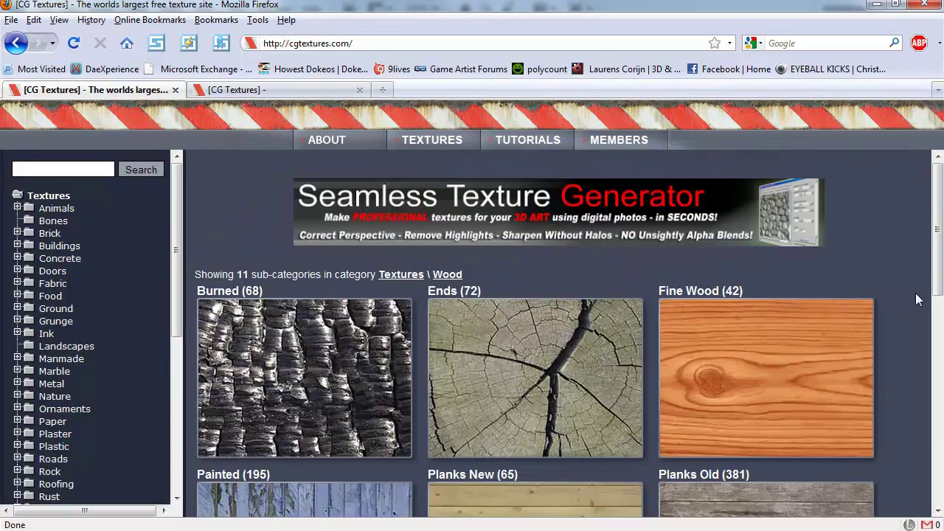
pyautogui.scroll(-5, 901, 293)
pyautogui.middleClick(928, 348)
pyautogui.scroll(3, 878, 339)
pyautogui.middleClick(785, 315)
pyautogui.scroll(3, 809, 256)
pyautogui.click(809, 260)
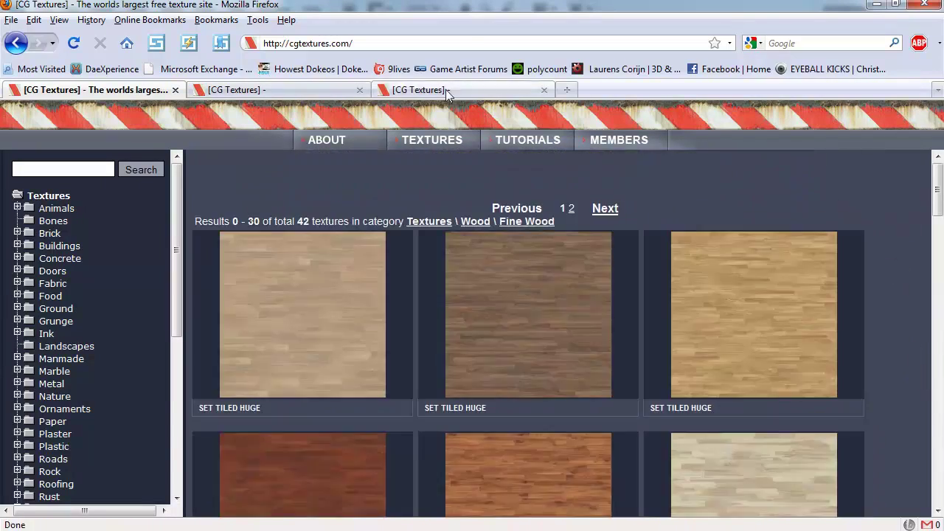
# Look over the Planks Old textures, close the spare texture tab and return to the Fine Wood results.
pyautogui.click(435, 89)
pyautogui.scroll(-5, 450, 261)
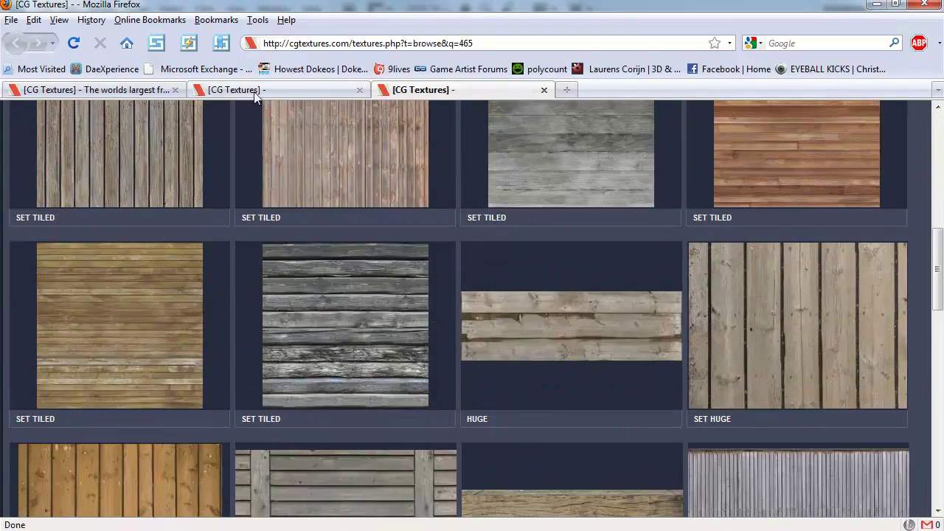
pyautogui.click(251, 92)
pyautogui.middleClick(301, 89)
pyautogui.click(148, 92)
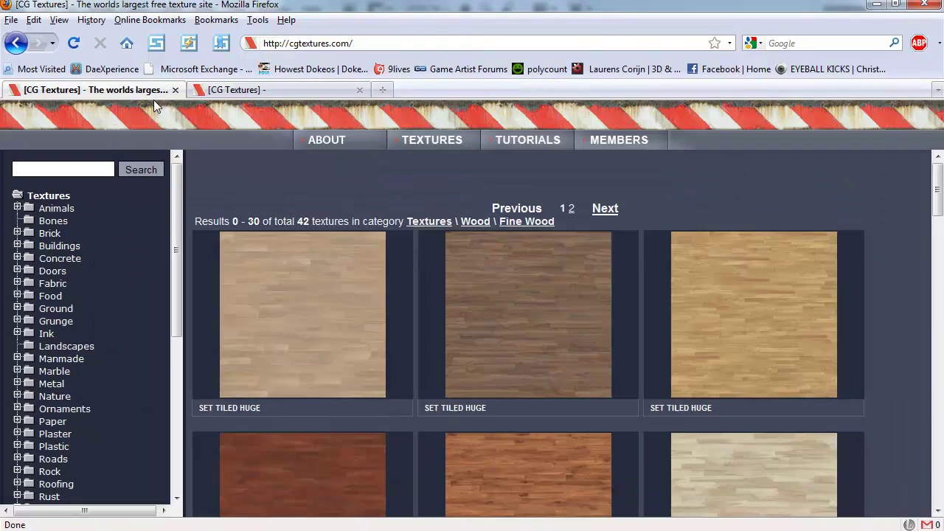
# Look through the Fine Wood textures, including the second results page.
pyautogui.scroll(-5, 896, 295)
pyautogui.moveTo(903, 293)
pyautogui.mouseDown(button='middle')
pyautogui.moveTo(912, 381)
pyautogui.moveTo(916, 320)
pyautogui.mouseUp(button='middle')
pyautogui.moveTo(910, 373); pyautogui.dragTo(921, 439, button='middle')
pyautogui.click(602, 445)
pyautogui.moveTo(895, 286)
pyautogui.mouseDown(button='middle')
pyautogui.moveTo(906, 368)
pyautogui.moveTo(914, 322)
pyautogui.mouseUp(button='middle')
# Search Google Images for "worn wood dashboard" and look over the results.
pyautogui.hotkey('ctrl', 'k')
pyautogui.write('worn')
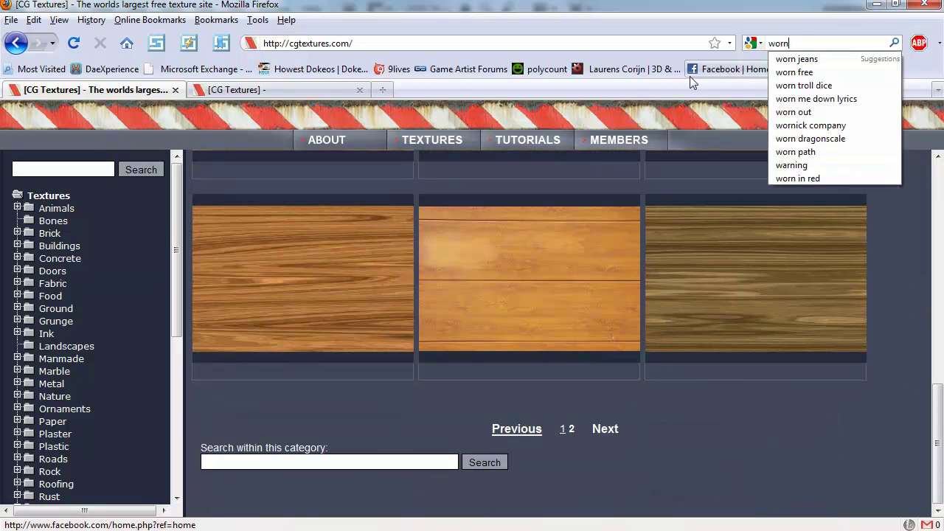
pyautogui.write(' wood dashboard')
pyautogui.press('Return')
pyautogui.click(93, 110)
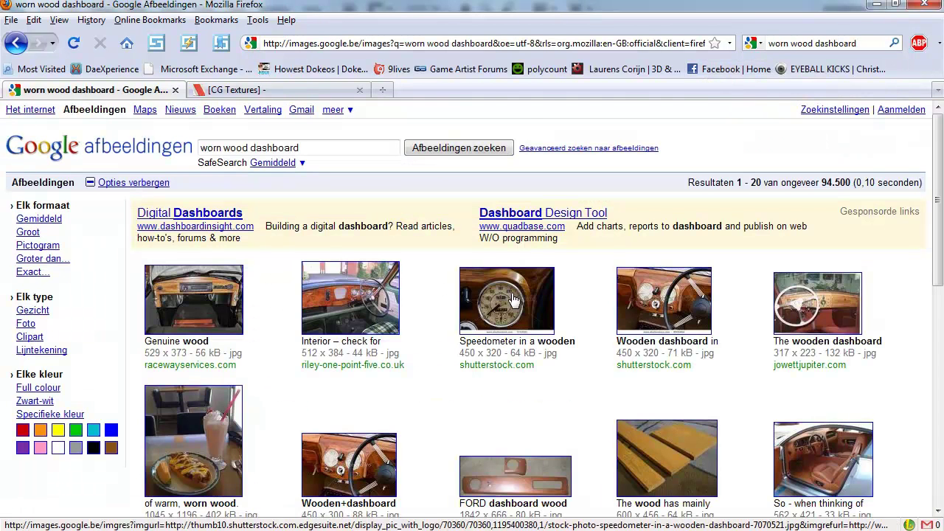
pyautogui.scroll(-5, 583, 364)
pyautogui.scroll(-2, 589, 365)
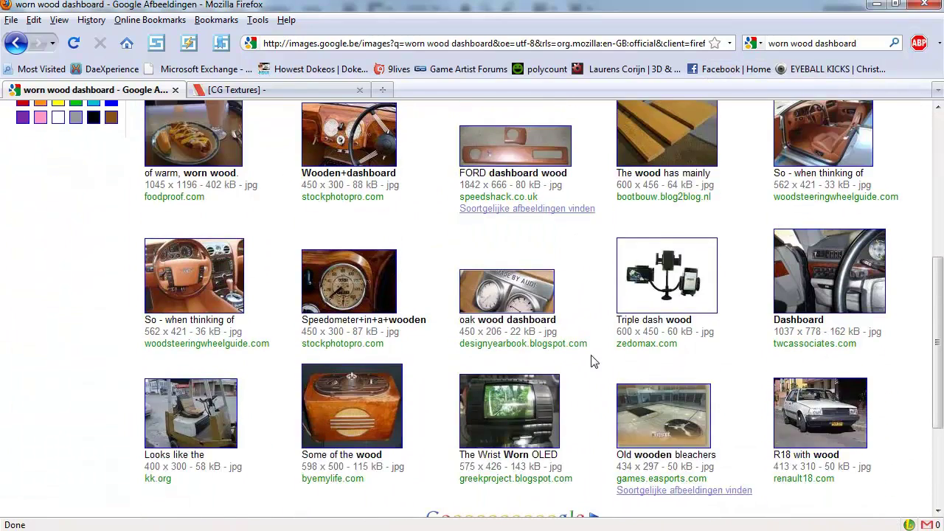
pyautogui.scroll(7, 596, 383)
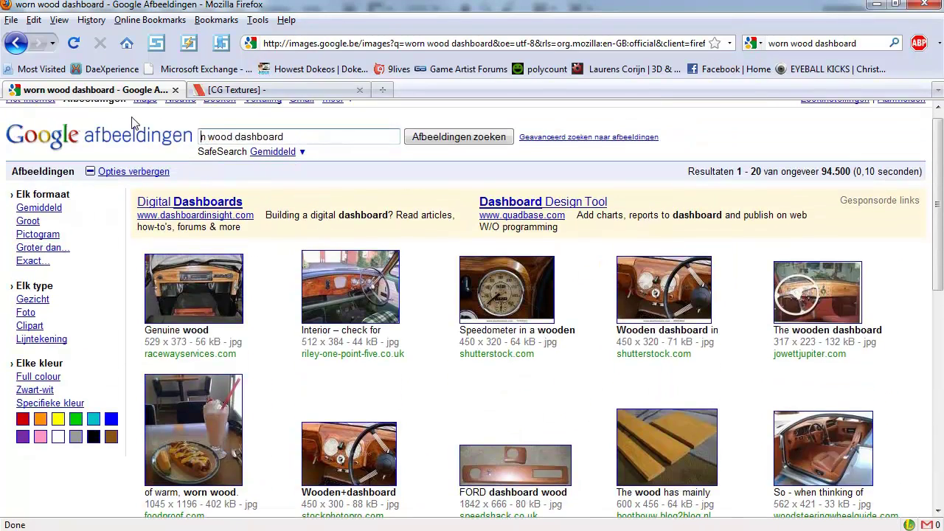
# Change the image search to "old wood dashboard" and look through the first two results pages.
pyautogui.write('old')
pyautogui.press('Return')
pyautogui.scroll(-3, 263, 312)
pyautogui.scroll(-6, 269, 324)
pyautogui.click(461, 430)
pyautogui.scroll(-3, 579, 310)
pyautogui.scroll(5, 579, 347)
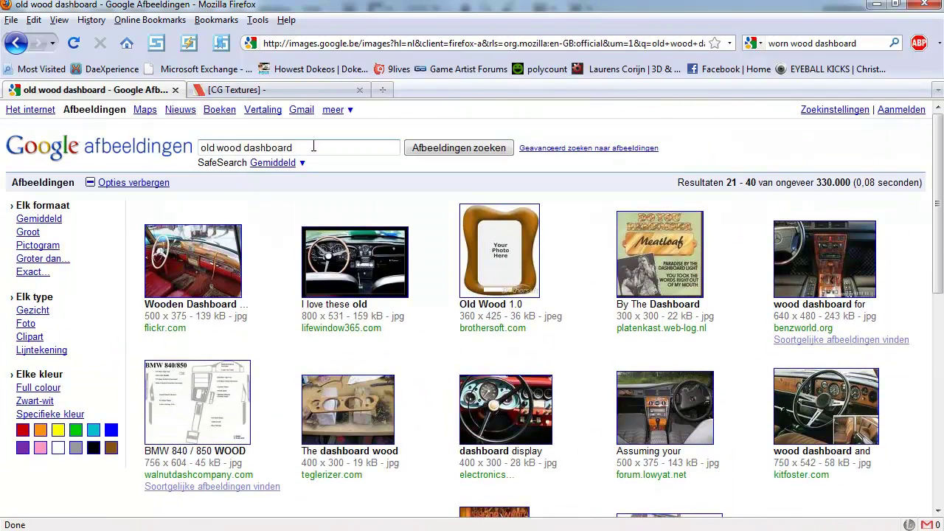
# Change the image search to "wooden dashboard" and look through its first two results pages.
pyautogui.moveTo(241, 146); pyautogui.dragTo(93, 162)
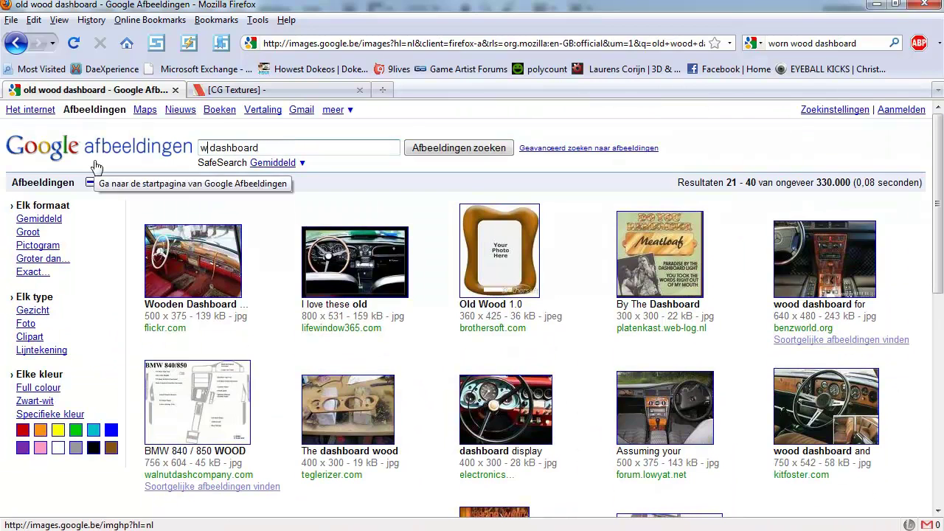
pyautogui.write('wooden')
pyautogui.press('Return')
pyautogui.scroll(-2, 445, 323)
pyautogui.scroll(-5, 445, 323)
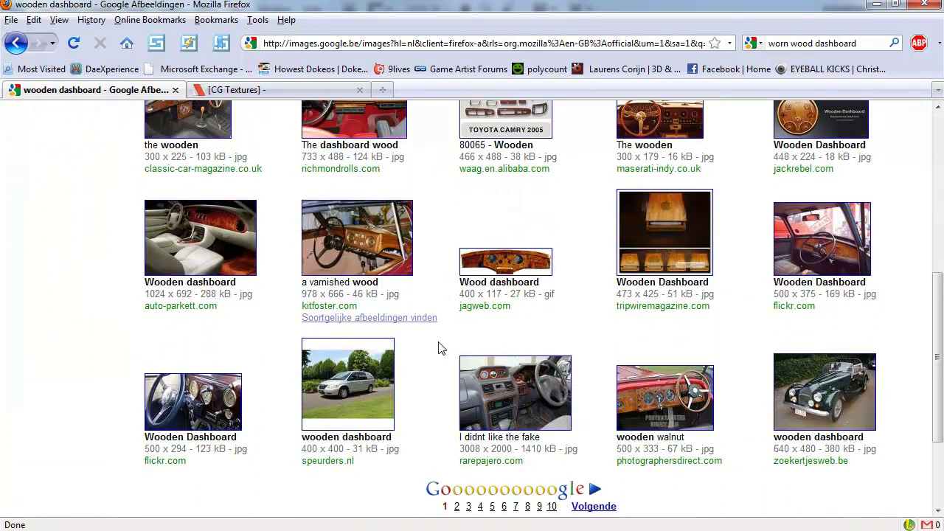
pyautogui.click(595, 506)
pyautogui.middleClick(580, 346)
pyautogui.scroll(-5, 591, 347)
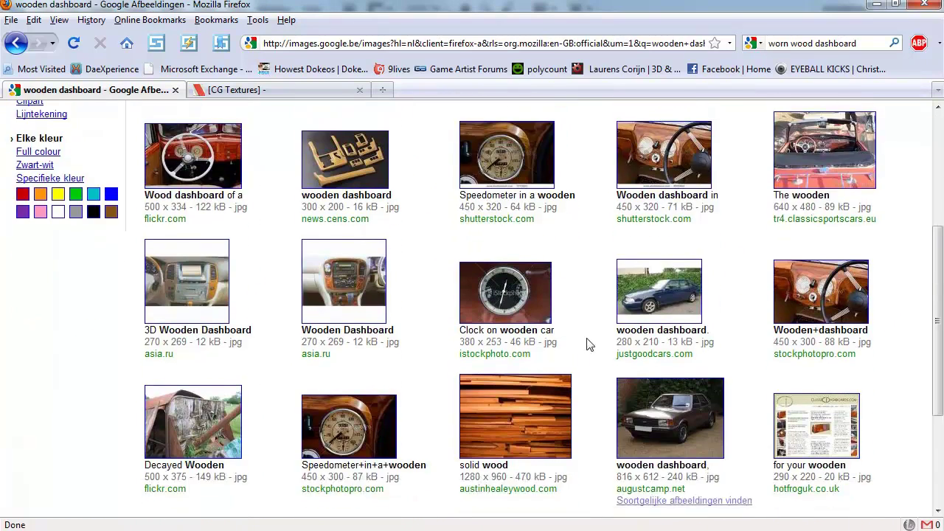
# Examine the third to fifth results pages of the wooden dashboard search for a worn wood reference.
pyautogui.click(618, 413)
pyautogui.middleClick(603, 332)
pyautogui.scroll(-2, 596, 359)
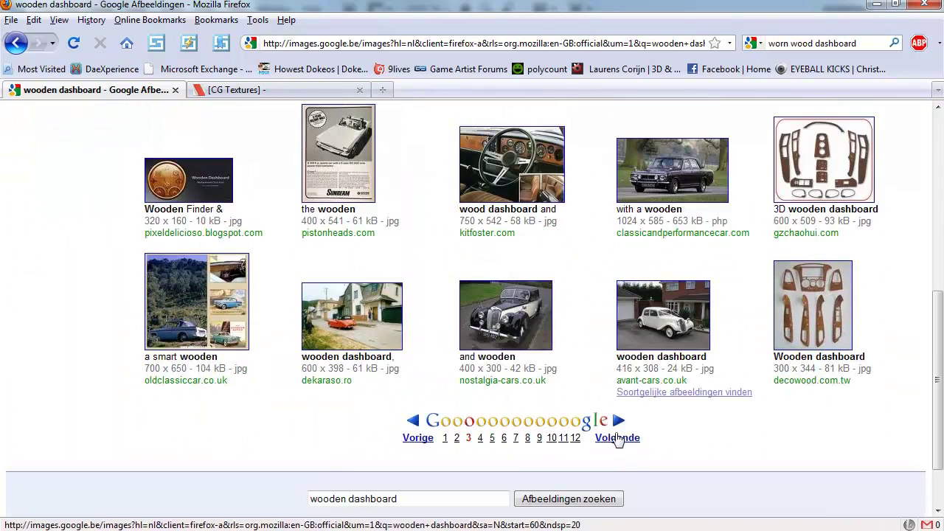
pyautogui.click(624, 440)
pyautogui.scroll(-4, 593, 346)
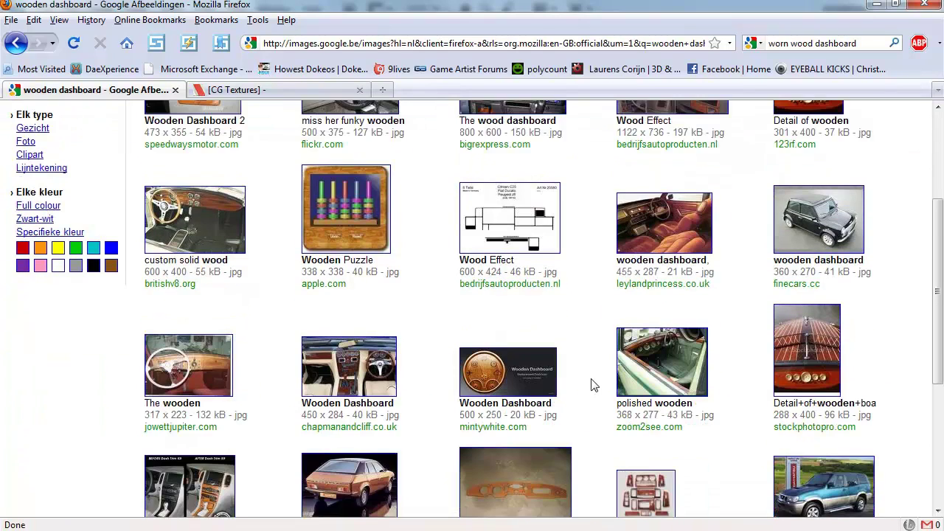
pyautogui.scroll(-5, 594, 383)
pyautogui.click(626, 479)
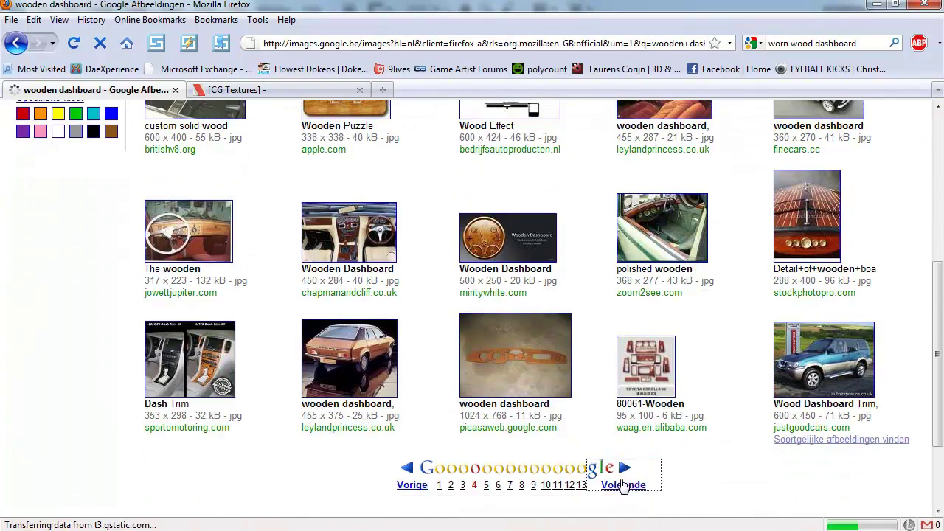
pyautogui.scroll(-10, 609, 337)
pyautogui.scroll(10, 597, 413)
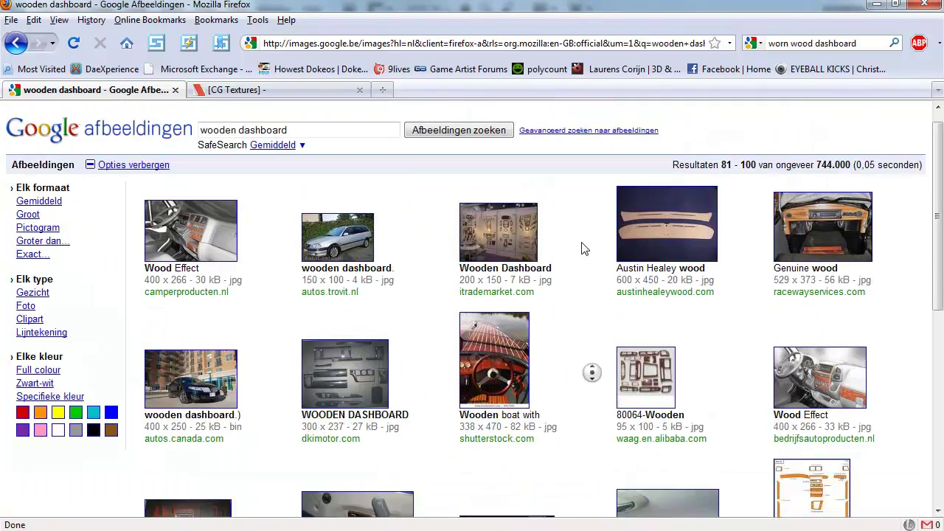
# Search the images for "worn wooden dashboard".
pyautogui.click(201, 151)
pyautogui.write('worn')
pyautogui.press('Return')
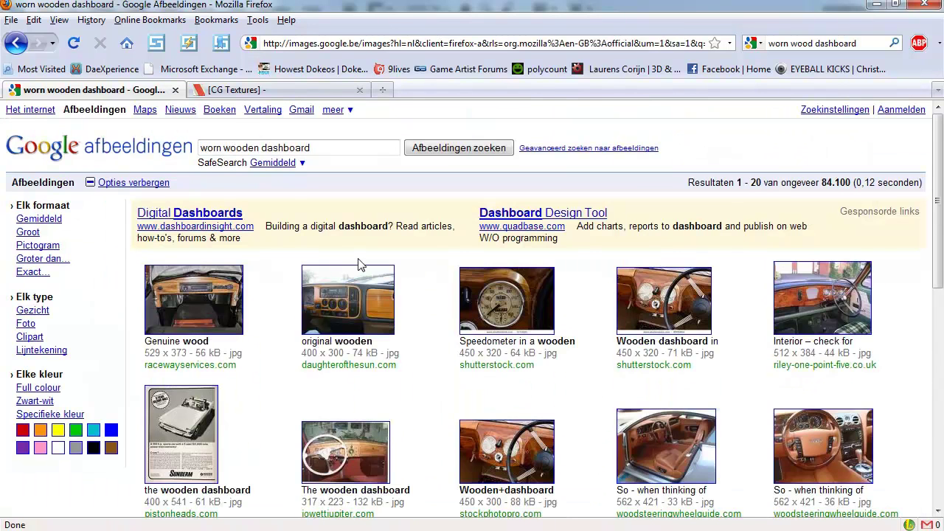
# Return to the Planks Old textures and open the PlanksOld0155 page in a new tab.
pyautogui.click(322, 90)
pyautogui.click(157, 92)
pyautogui.click(269, 90)
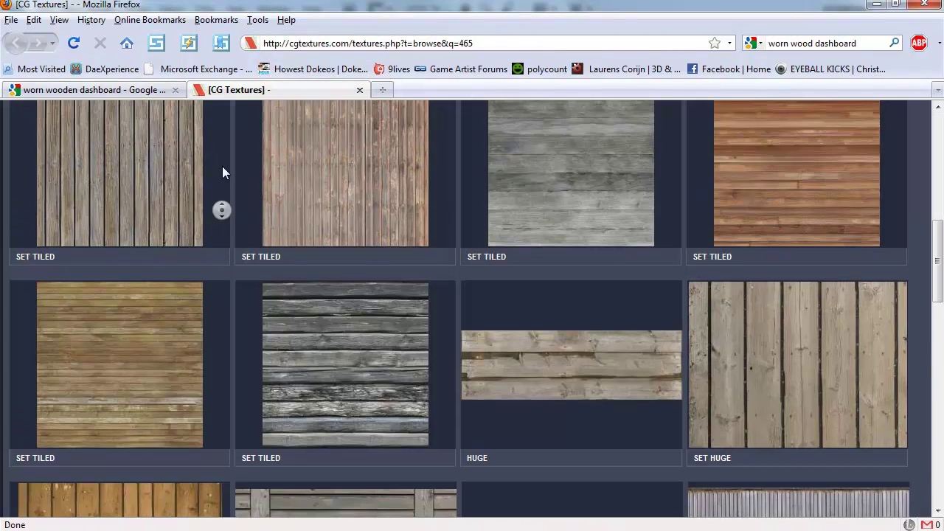
pyautogui.click(214, 218)
pyautogui.moveTo(166, 409)
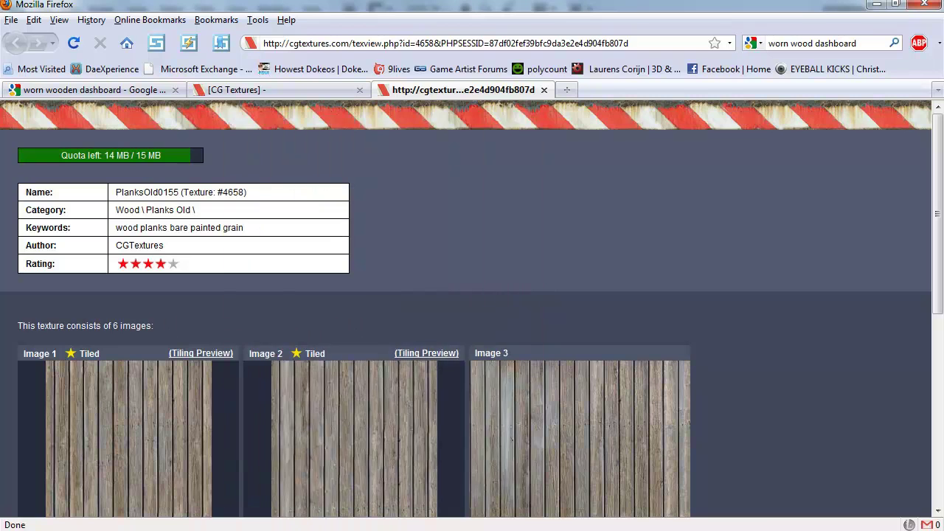
# Switch to Photoshop, collapse the seatleather group and select the top Hue/Saturation layer in the extradash group, with white as foreground colour.
pyautogui.click(208, 530)
pyautogui.hotkey('ctrl', '+')
pyautogui.moveTo(342, 191); pyautogui.dragTo(400, 276)
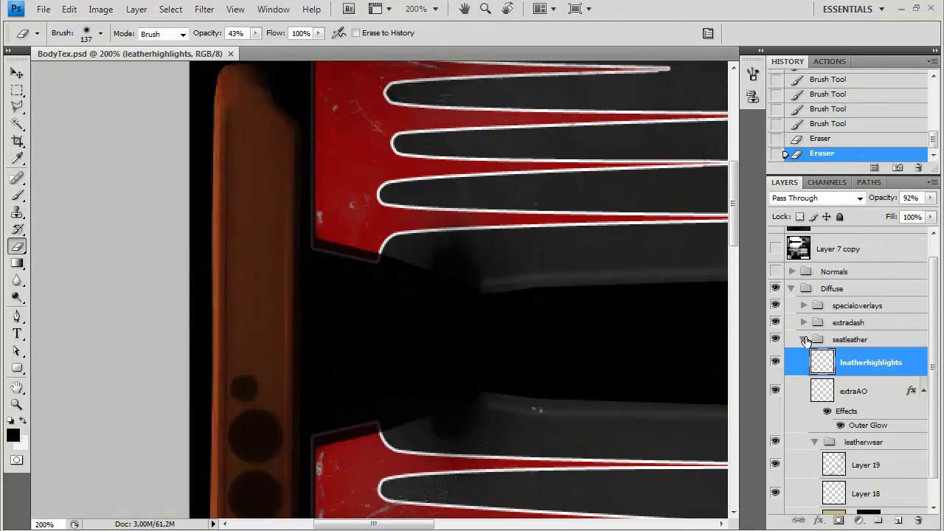
pyautogui.click(803, 339)
pyautogui.click(803, 322)
pyautogui.click(856, 345)
pyautogui.press('x')
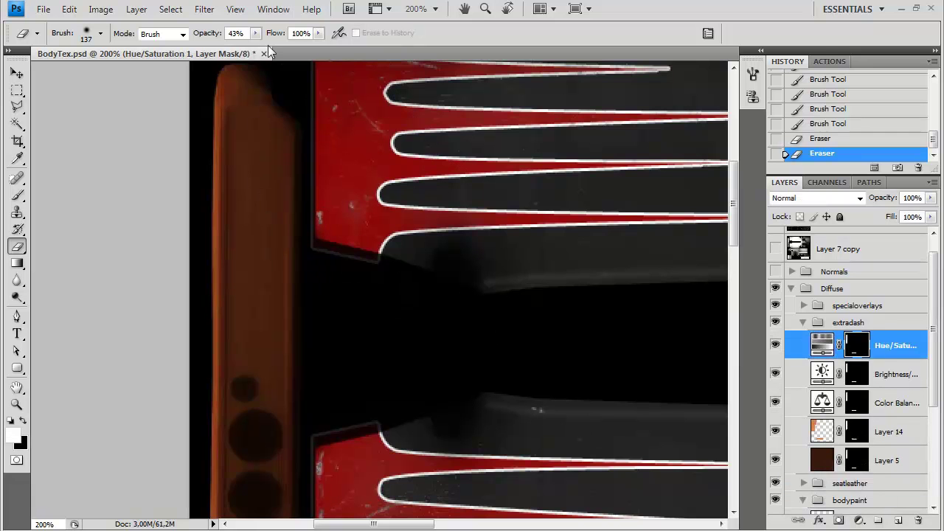
# Add a new Hue/Saturation adjustment layer with saturation -70 and lightness +14.
pyautogui.click(136, 9)
pyautogui.moveTo(231, 138)
pyautogui.click(738, 234)
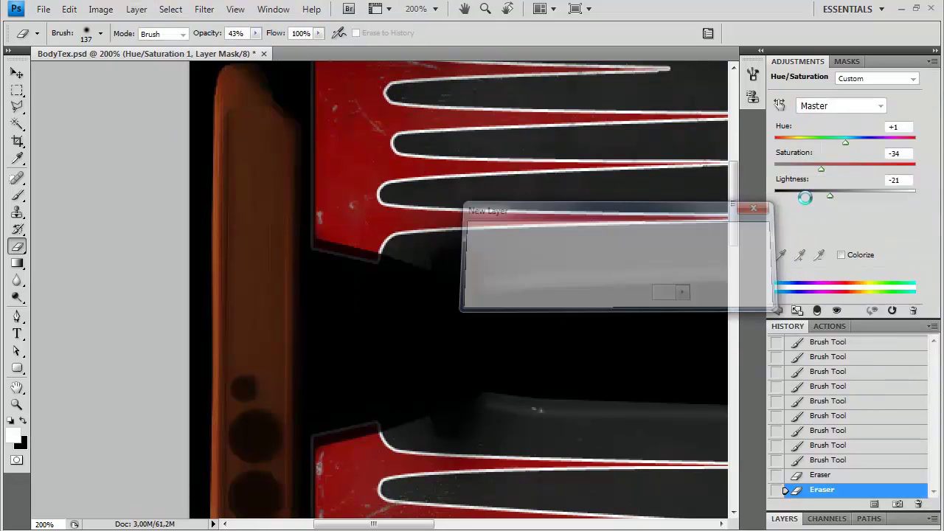
pyautogui.moveTo(844, 170); pyautogui.dragTo(807, 170)
pyautogui.click(855, 195)
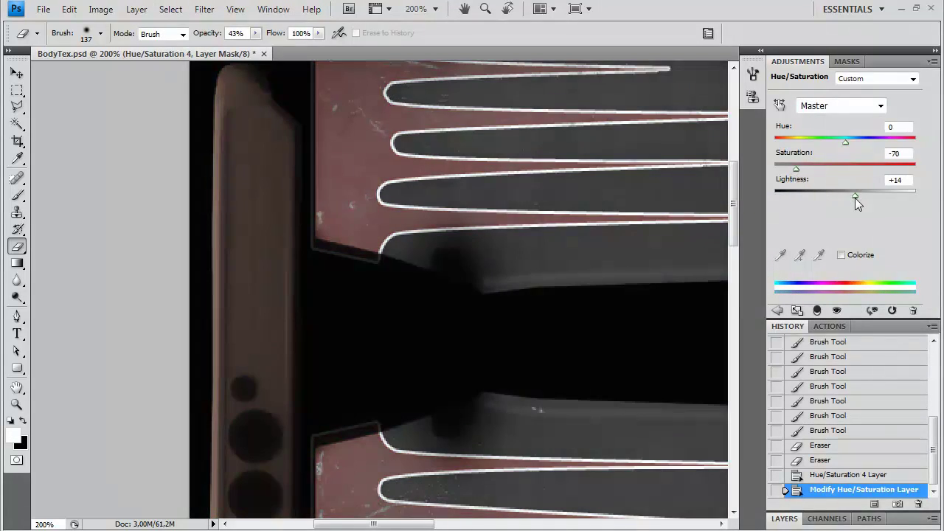
# Close the adjustment settings and fill the new Hue/Saturation layer's mask with black.
pyautogui.click(933, 61)
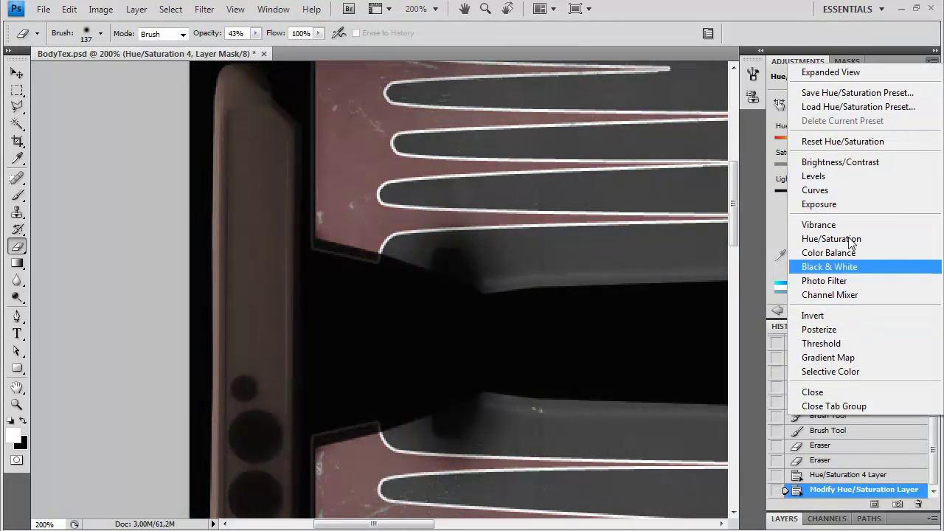
pyautogui.click(833, 406)
pyautogui.click(784, 520)
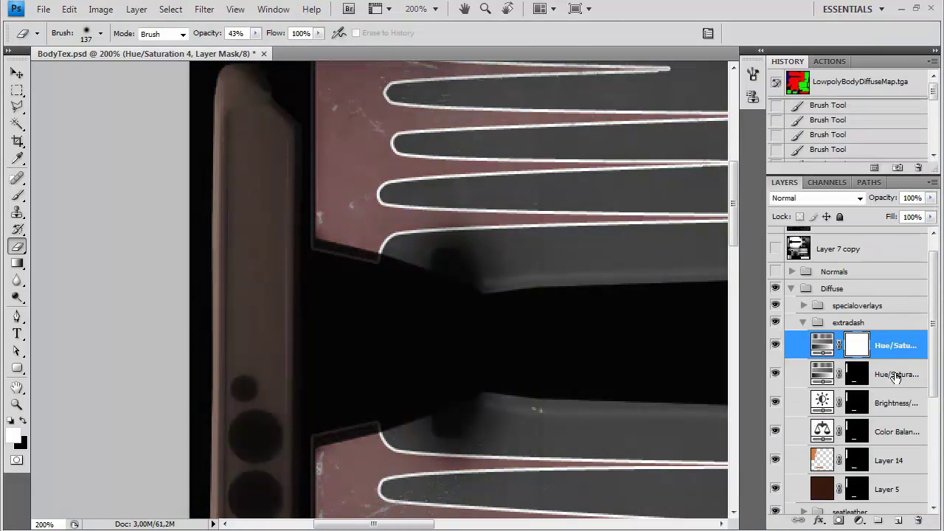
pyautogui.hotkey('ctrl', 'BackSpace')
pyautogui.click(101, 32)
pyautogui.scroll(-3, 169, 181)
pyautogui.doubleClick(42, 214)
pyautogui.click(232, 162)
pyautogui.click(223, 135)
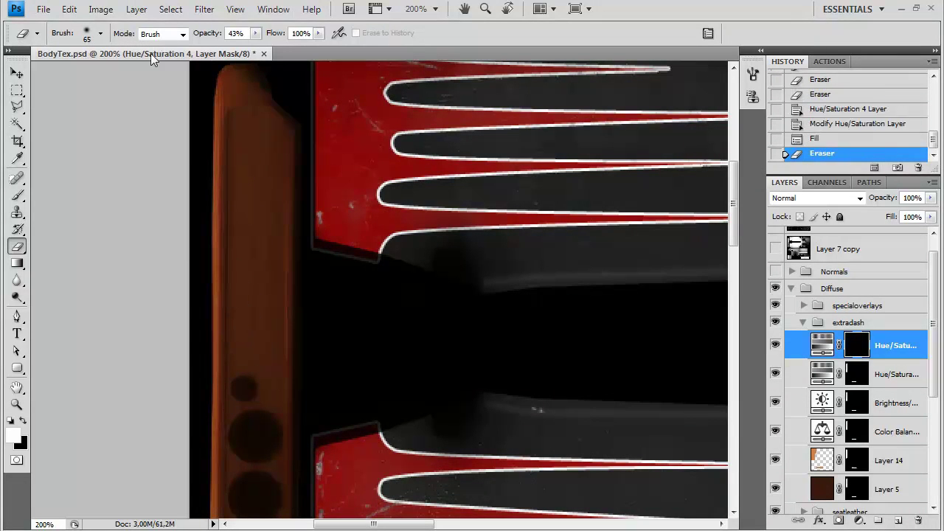
pyautogui.hotkey('ctrl', 'z')
pyautogui.click(100, 32)
pyautogui.click(255, 150)
pyautogui.hotkey('ctrl', 'z')
pyautogui.click(100, 33)
pyautogui.moveTo(169, 178); pyautogui.dragTo(169, 146)
pyautogui.click(108, 161)
pyautogui.click(210, 190)
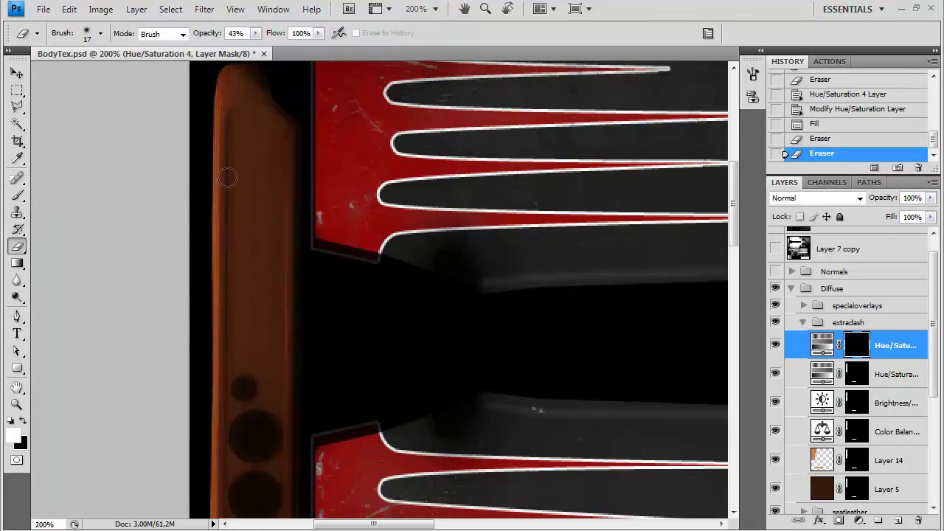
pyautogui.rightClick(195, 163)
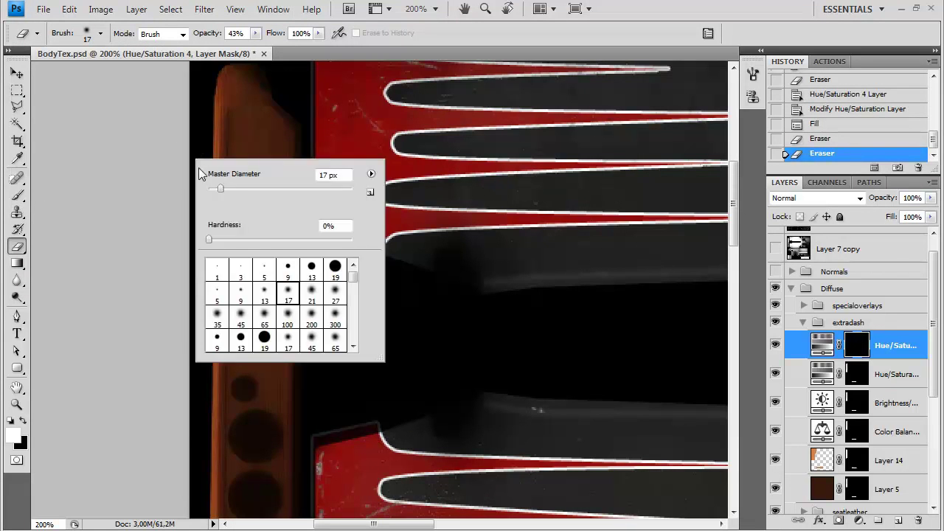
pyautogui.press('Escape')
# Switch to the Brush and paint faded wear on the layer mask over the wooden dash panel's upper end with a 55 px textured tip.
pyautogui.press('b')
pyautogui.click(100, 33)
pyautogui.moveTo(168, 151)
pyautogui.mouseDown()
pyautogui.moveTo(169, 185)
pyautogui.moveTo(169, 176)
pyautogui.mouseUp()
pyautogui.doubleClick(127, 219)
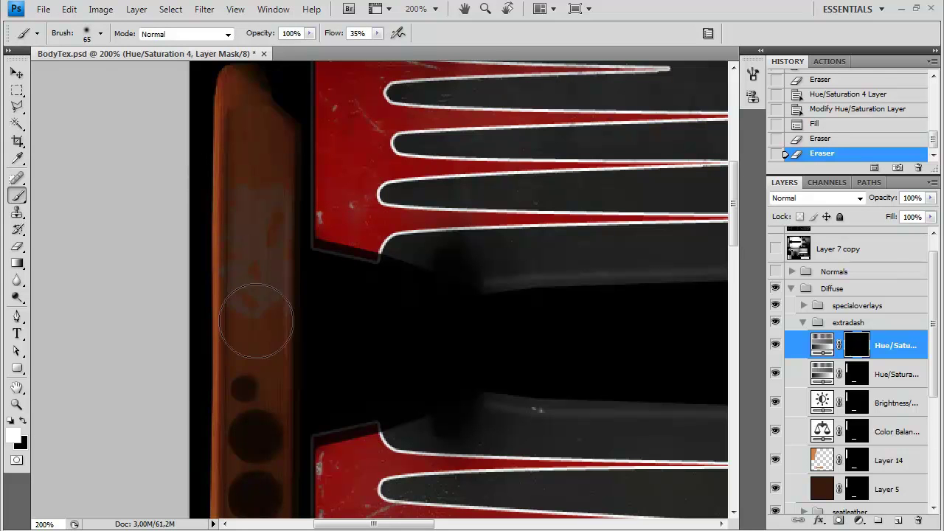
pyautogui.click(101, 35)
pyautogui.doubleClick(34, 218)
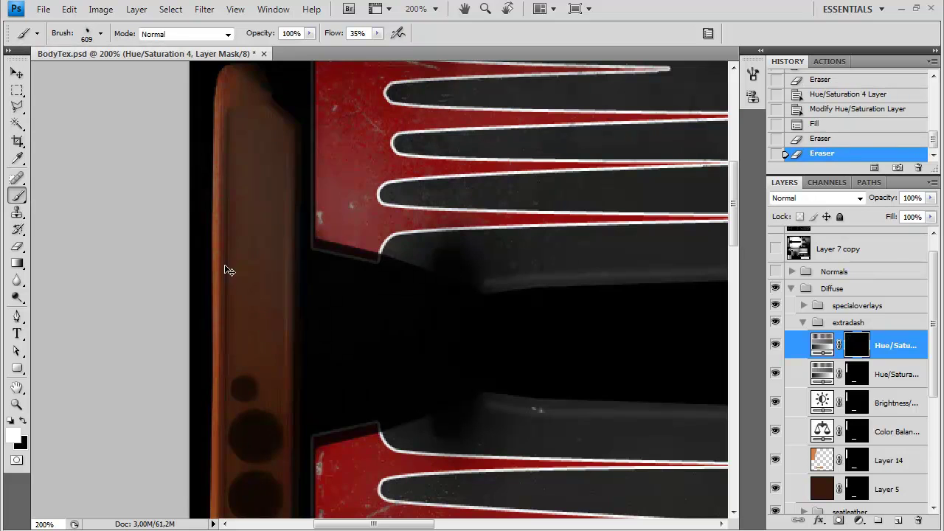
pyautogui.rightClick(249, 250)
pyautogui.click(224, 113)
pyautogui.hotkey('ctrl', 'z')
pyautogui.moveTo(234, 93); pyautogui.dragTo(231, 133)
pyautogui.click(223, 126)
# Paint more faded wear along the wooden dash panel's edges with the textured brush reduced to 32 px.
pyautogui.scroll(-5, 201, 462)
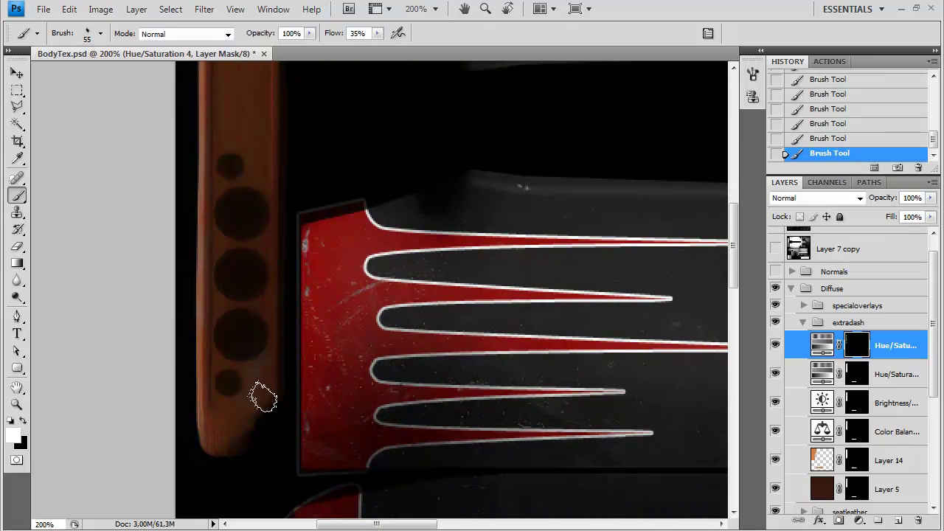
pyautogui.moveTo(288, 74); pyautogui.dragTo(303, 166)
pyautogui.rightClick(303, 169)
pyautogui.click(346, 202)
pyautogui.click(297, 121)
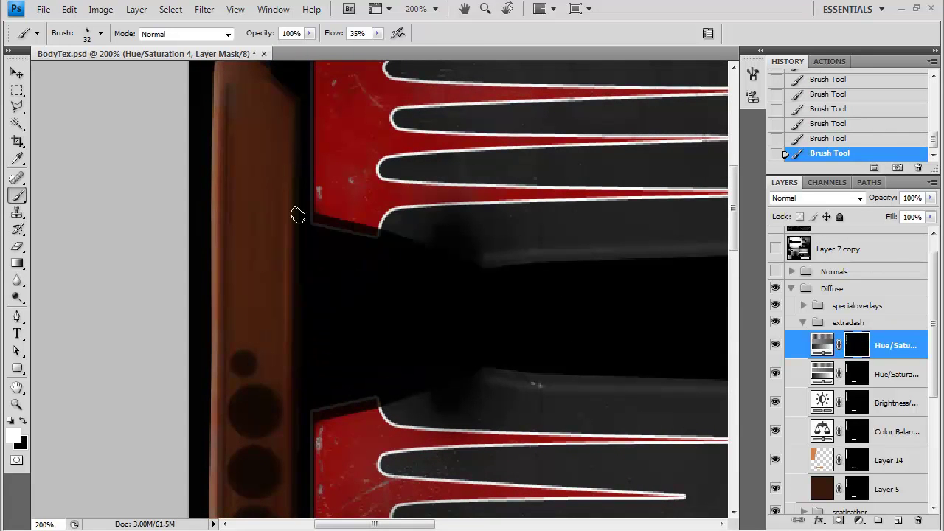
pyautogui.scroll(2, 280, 142)
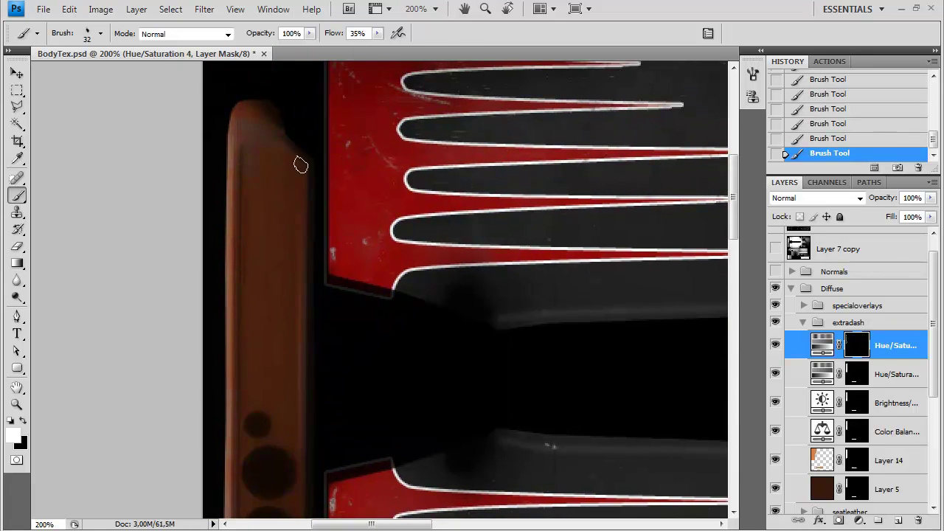
# Fade the orange wood strip below the red dashboard with the 32 px brush, undoing and repainting the first strokes.
pyautogui.scroll(-6, 228, 183)
pyautogui.scroll(-7, 268, 412)
pyautogui.moveTo(630, 457); pyautogui.dragTo(270, 95)
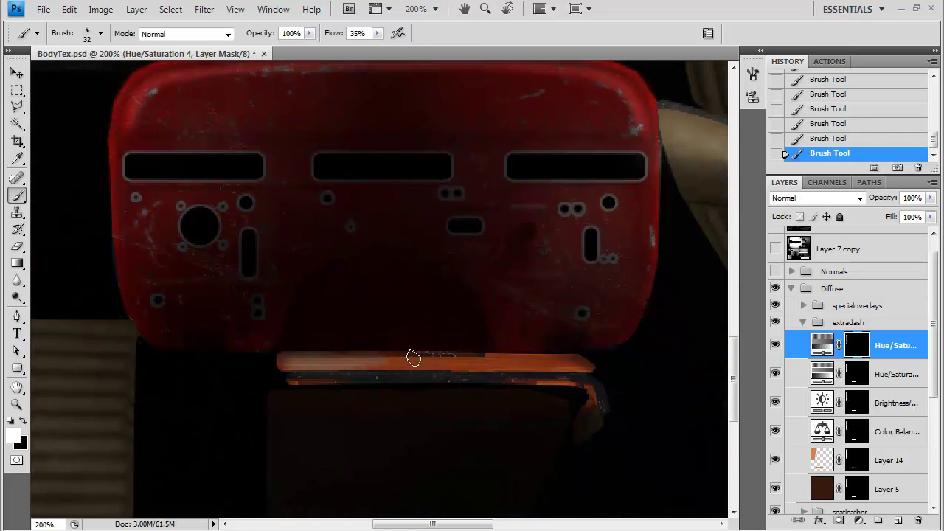
pyautogui.hotkey('ctrl', 'alt', 'z')
pyautogui.hotkey('ctrl', 'alt', 'z')
pyautogui.moveTo(403, 359)
pyautogui.mouseDown()
pyautogui.moveTo(479, 356)
pyautogui.moveTo(538, 370)
pyautogui.mouseUp()
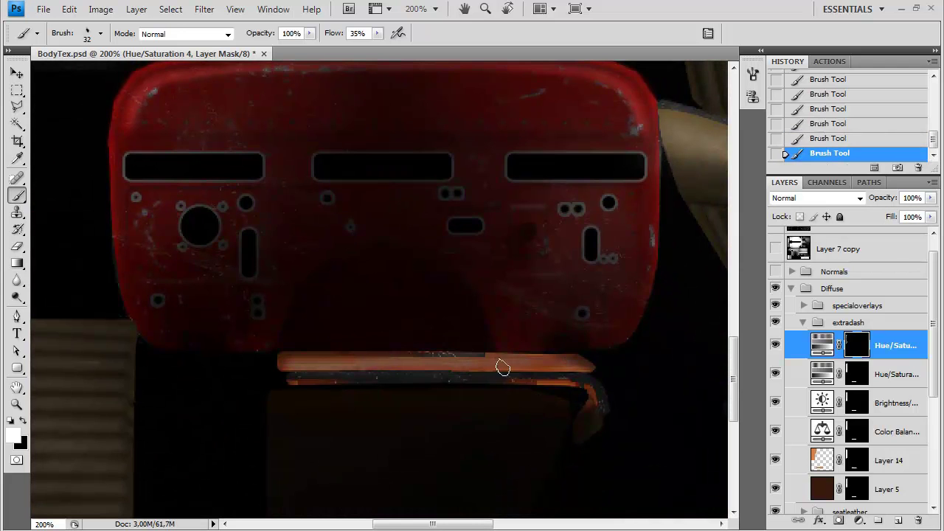
# Set the brush to 29 px at 9% flow and paint faint wear on the upper part of the wooden dash panel.
pyautogui.moveTo(378, 315); pyautogui.dragTo(508, 502)
pyautogui.moveTo(317, 88); pyautogui.dragTo(309, 309)
pyautogui.rightClick(315, 309)
pyautogui.click(369, 338)
pyautogui.moveTo(376, 34); pyautogui.dragTo(359, 51)
pyautogui.rightClick(254, 142)
pyautogui.click(291, 175)
pyautogui.click(246, 140)
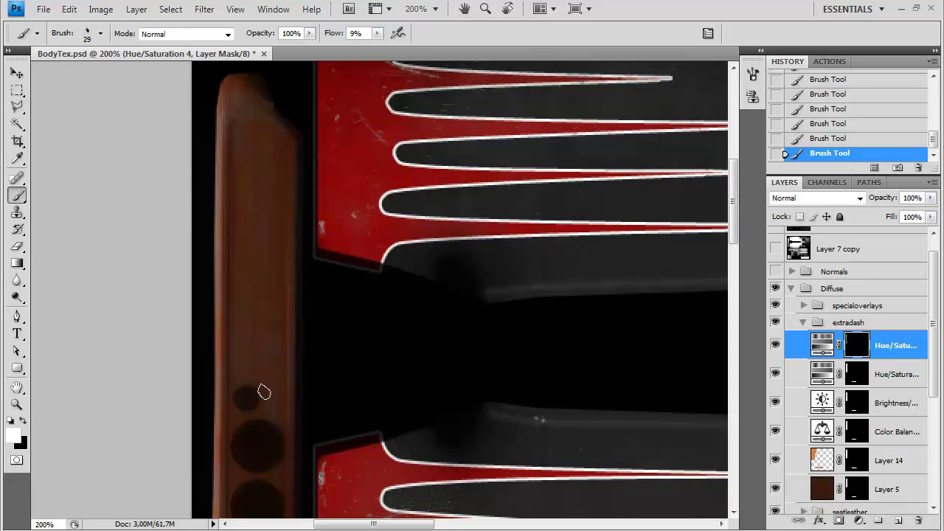
# Extend the faint 29 px wear around the gauge circles and along the full length of the wooden dash panel.
pyautogui.scroll(-5, 251, 243)
pyautogui.moveTo(229, 386); pyautogui.dragTo(303, 473)
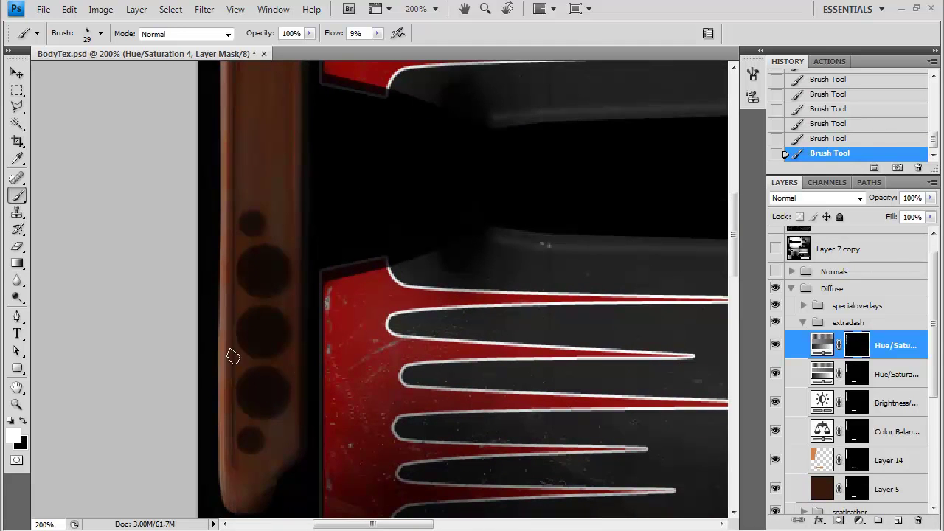
pyautogui.moveTo(229, 222); pyautogui.dragTo(243, 350)
pyautogui.moveTo(242, 130); pyautogui.dragTo(257, 242)
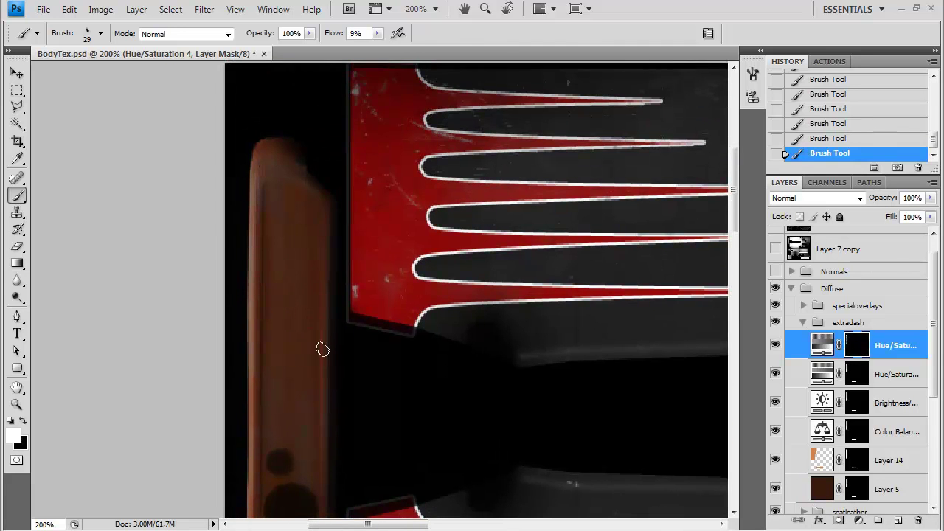
pyautogui.moveTo(326, 266); pyautogui.dragTo(307, 199)
# Paint thin scratches along the wooden dash panel with a 1 px brush at 23% flow.
pyautogui.click(101, 34)
pyautogui.moveTo(169, 168); pyautogui.dragTo(169, 156)
pyautogui.click(32, 149)
pyautogui.click(377, 34)
pyautogui.moveTo(384, 47); pyautogui.dragTo(395, 47)
pyautogui.click(266, 198)
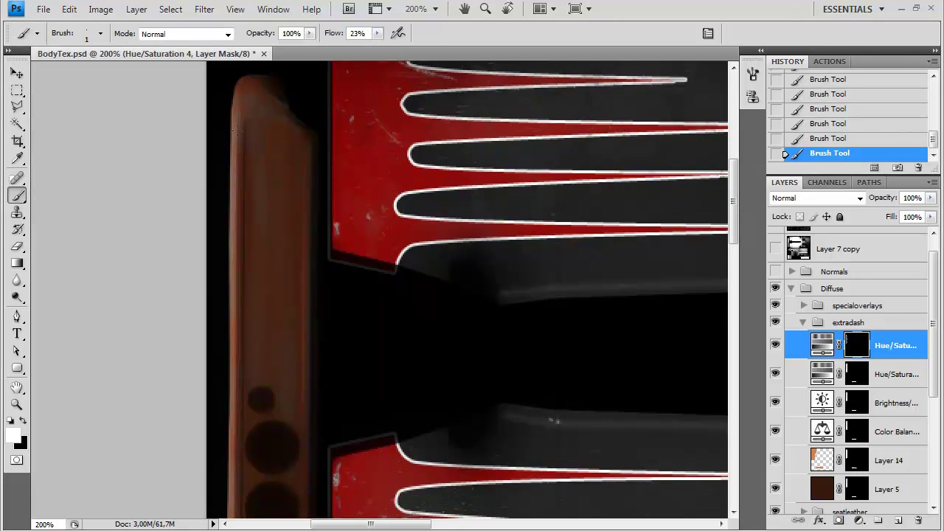
pyautogui.moveTo(283, 351); pyautogui.dragTo(264, 172)
pyautogui.moveTo(232, 158); pyautogui.dragTo(269, 264)
pyautogui.moveTo(289, 397); pyautogui.dragTo(275, 287)
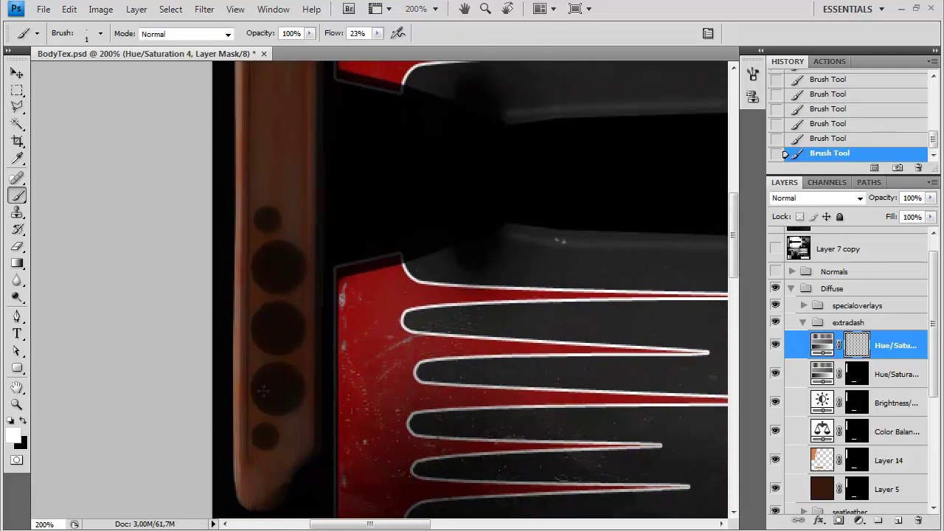
# Create a new layer named grime above the top Hue/Saturation layer in the extradash group.
pyautogui.hotkey('ctrl', '-')
pyautogui.hotkey('ctrl', '-')
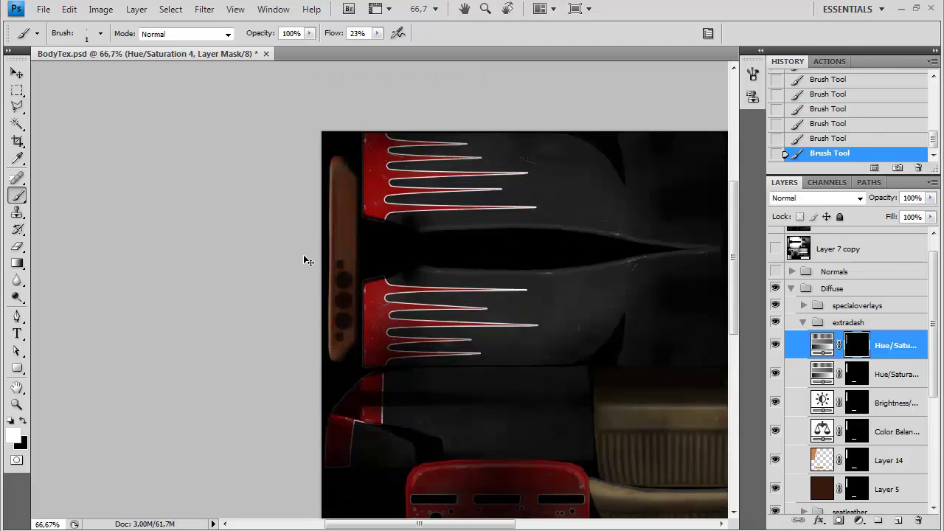
pyautogui.hotkey('ctrl', '+')
pyautogui.hotkey('ctrl', '+')
pyautogui.moveTo(347, 70); pyautogui.dragTo(355, 238)
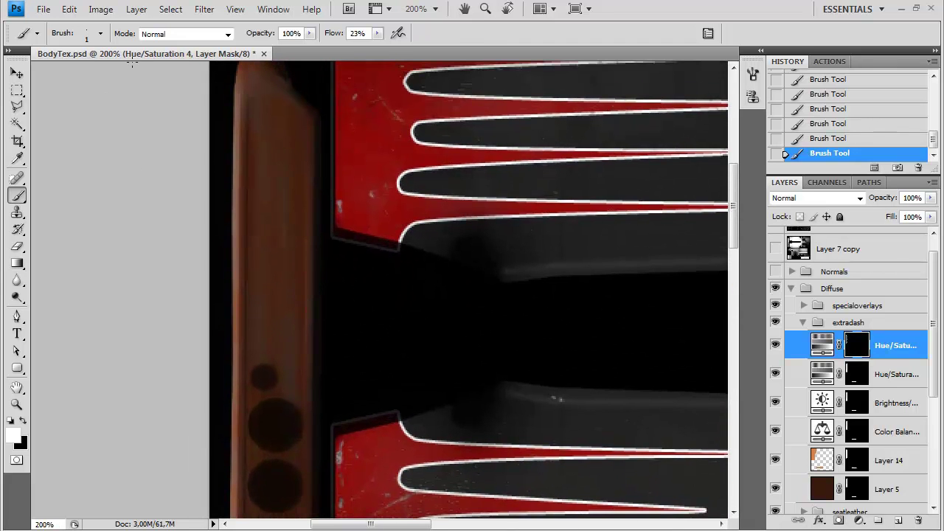
pyautogui.hotkey('ctrl', 'shift', 'n')
pyautogui.write('f')
pyautogui.press('Return')
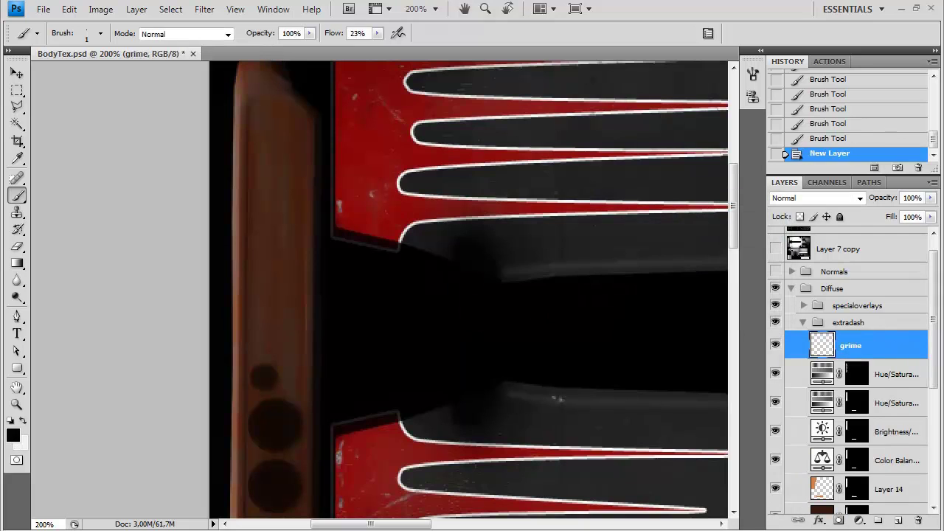
# Choose the 902 px splatter brush, shrink it to 57 px, keep black as the colour and set the flow to 8%.
pyautogui.click(101, 33)
pyautogui.scroll(-5, 159, 186)
pyautogui.click(79, 177)
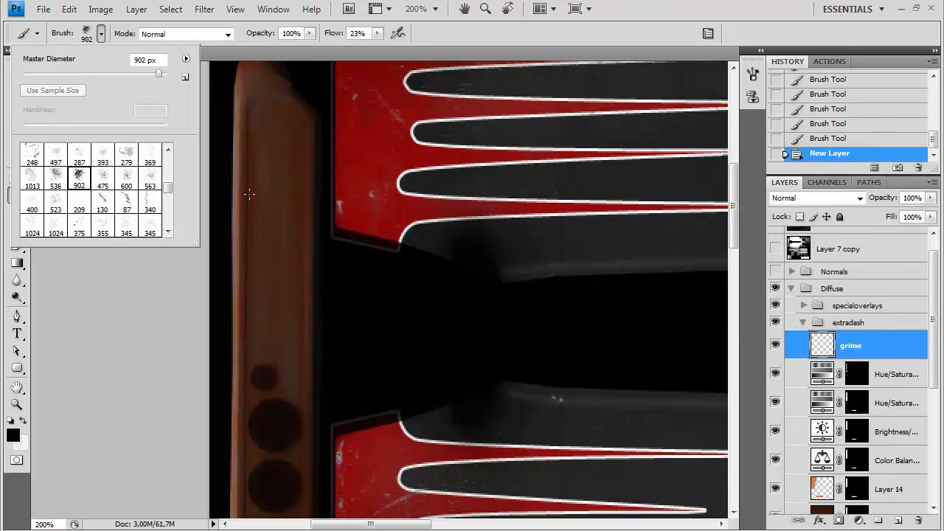
pyautogui.rightClick(261, 194)
pyautogui.click(316, 226)
pyautogui.click(443, 33)
pyautogui.press('x')
pyautogui.press('x')
pyautogui.click(377, 33)
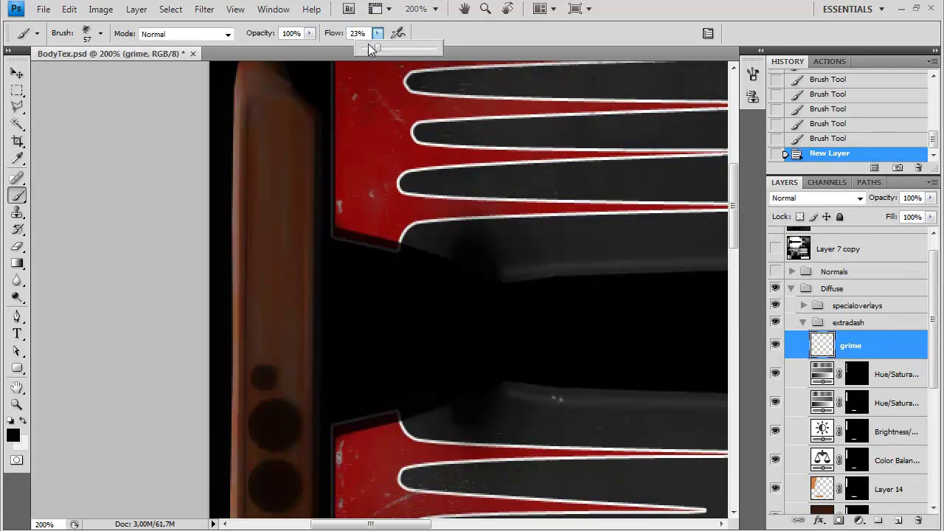
# Paint faint black grime strokes along the whole length of the wooden dashboard strip on the grime layer.
pyautogui.moveTo(254, 103)
pyautogui.mouseDown()
pyautogui.moveTo(295, 258)
pyautogui.moveTo(295, 316)
pyautogui.mouseUp()
pyautogui.moveTo(242, 84); pyautogui.dragTo(280, 295)
pyautogui.scroll(-3, 280, 295)
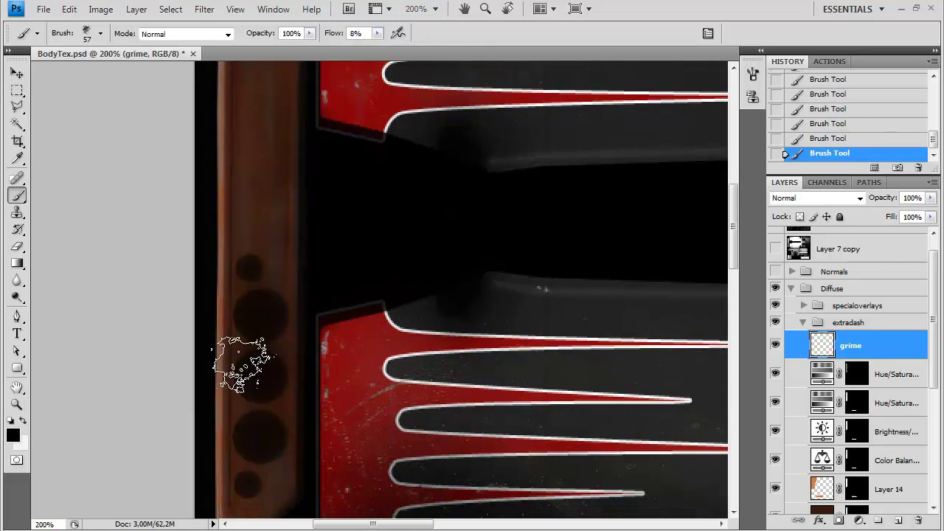
pyautogui.moveTo(253, 474); pyautogui.dragTo(273, 390)
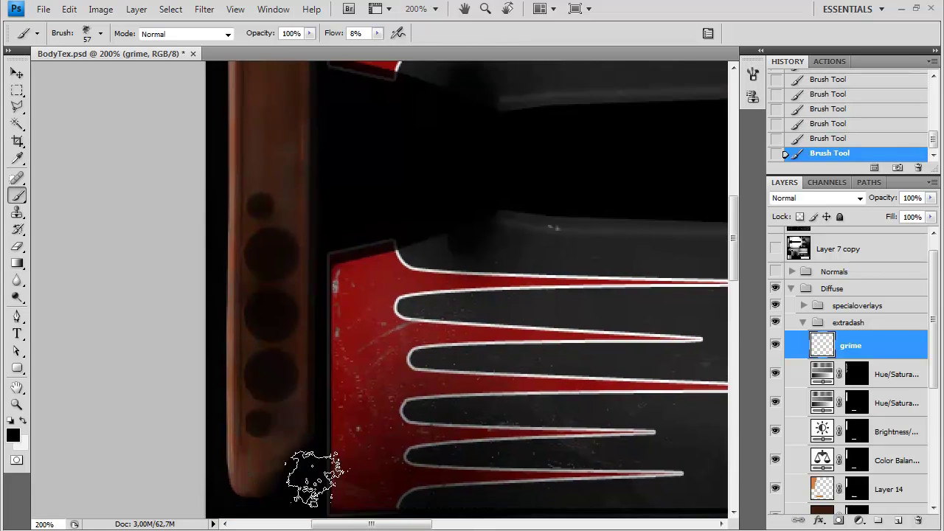
pyautogui.moveTo(339, 192); pyautogui.dragTo(305, 336)
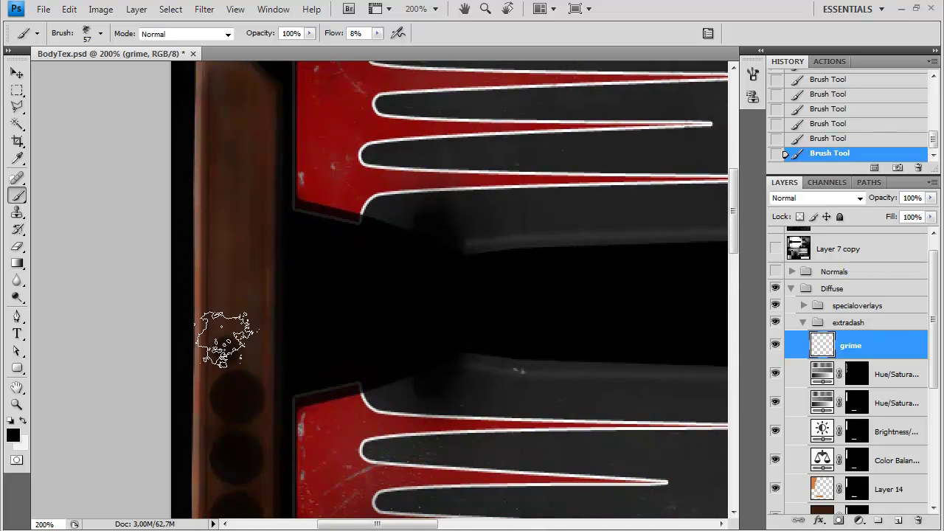
pyautogui.moveTo(255, 254); pyautogui.dragTo(327, 336)
pyautogui.moveTo(377, 239); pyautogui.dragTo(378, 114)
pyautogui.moveTo(362, 376); pyautogui.dragTo(378, 277)
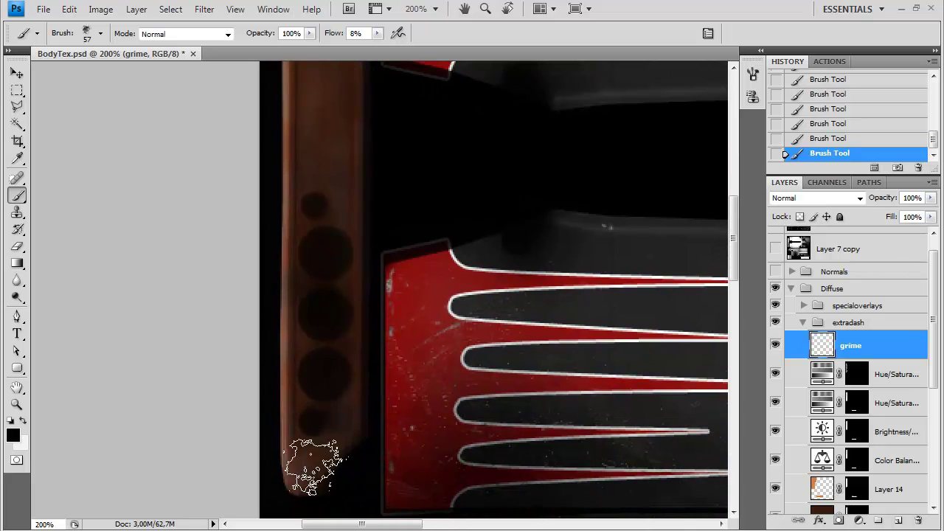
# Lower the opacity of the grime layer to 42%.
pyautogui.keyDown('alt'); pyautogui.scroll(-1, 369, 261); pyautogui.keyUp('alt')
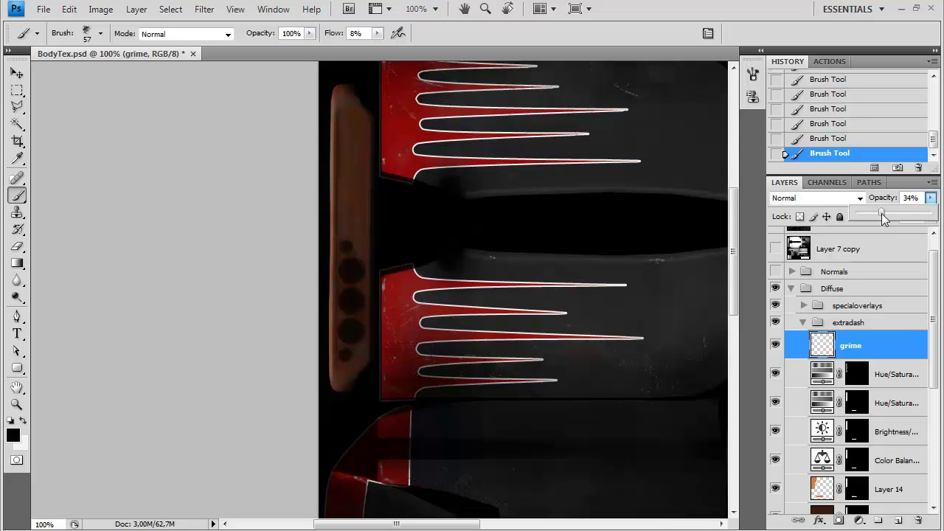
pyautogui.moveTo(887, 215); pyautogui.dragTo(887, 214)
pyautogui.moveTo(470, 105); pyautogui.dragTo(433, 188)
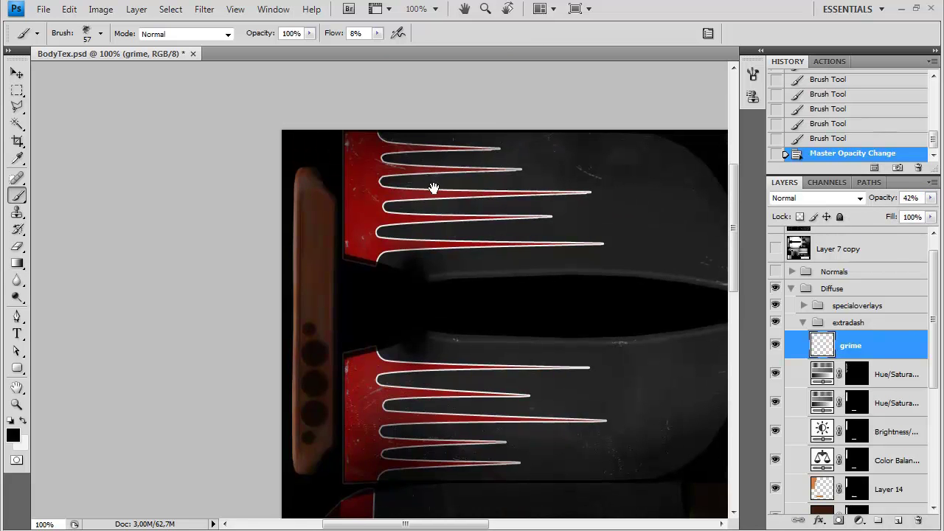
# Switch to a 1 px brush and set its flow to 18%.
pyautogui.hotkey('ctrl', '+')
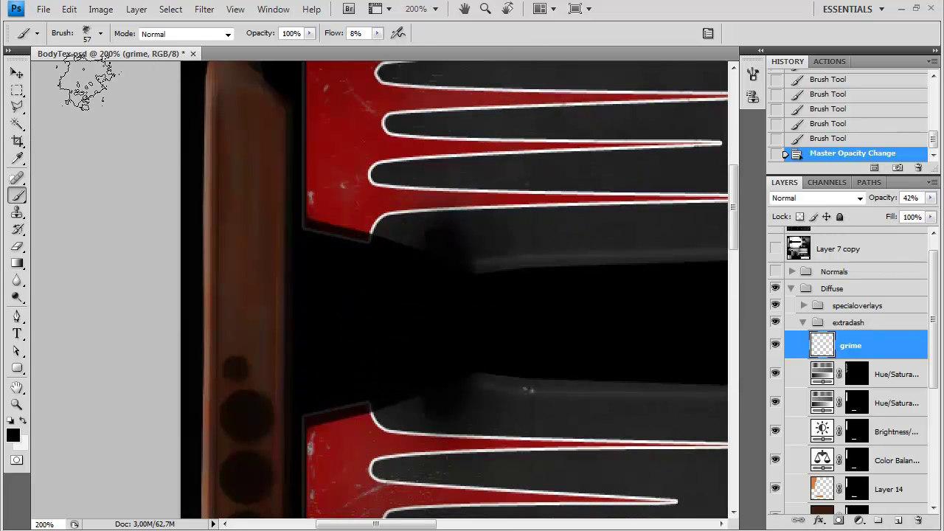
pyautogui.click(100, 33)
pyautogui.moveTo(171, 194); pyautogui.dragTo(171, 151)
pyautogui.click(33, 151)
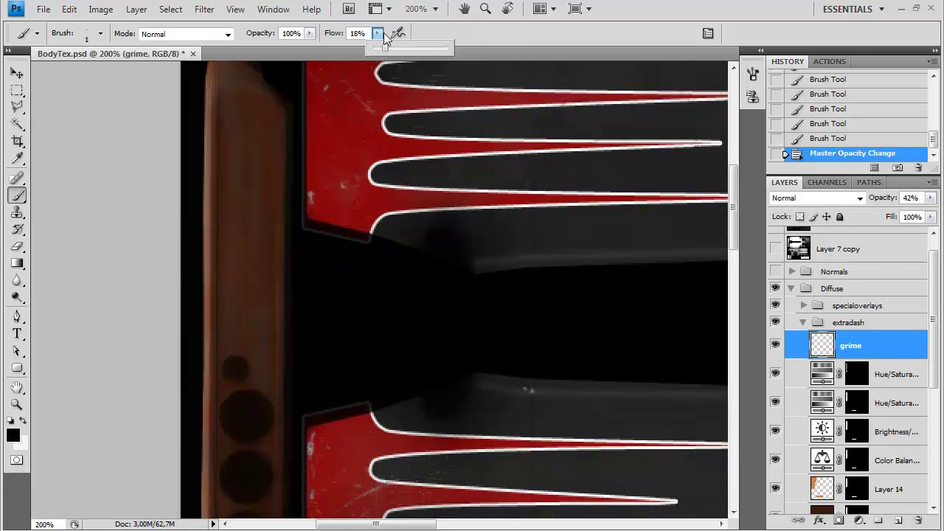
# Add a new layer above grime and paint thin white scratches along the dashboard strip.
pyautogui.hotkey('ctrl', 'shift', 'n')
pyautogui.press('Return')
pyautogui.press('x')
pyautogui.moveTo(277, 275); pyautogui.dragTo(277, 292)
pyautogui.moveTo(276, 267); pyautogui.dragTo(276, 288)
pyautogui.moveTo(274, 283); pyautogui.dragTo(272, 268)
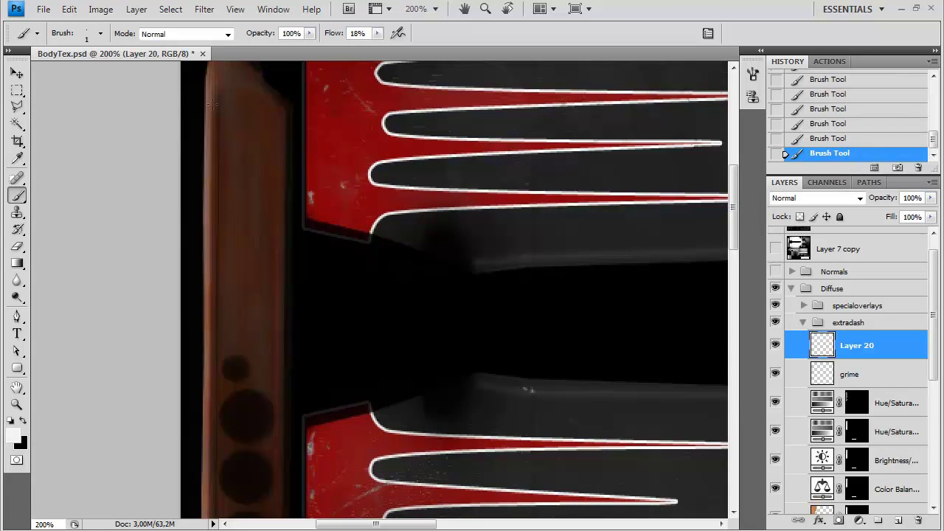
pyautogui.moveTo(269, 285); pyautogui.dragTo(314, 97)
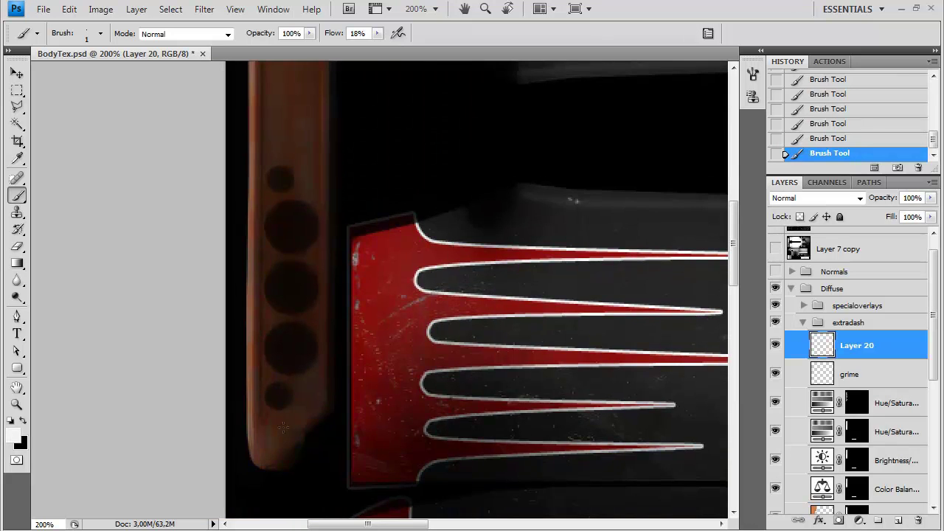
pyautogui.scroll(3, 290, 226)
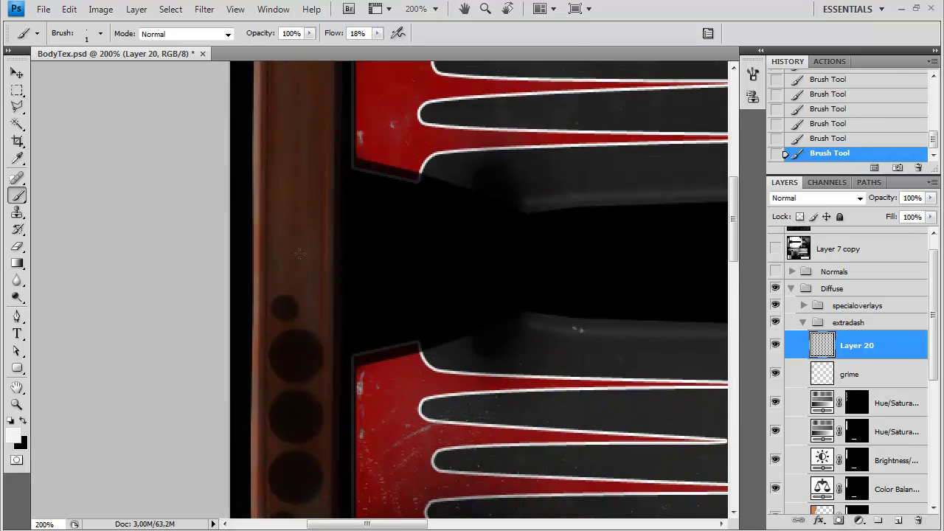
pyautogui.scroll(3, 296, 242)
pyautogui.keyDown('alt'); pyautogui.scroll(-3, 318, 131); pyautogui.keyUp('alt')
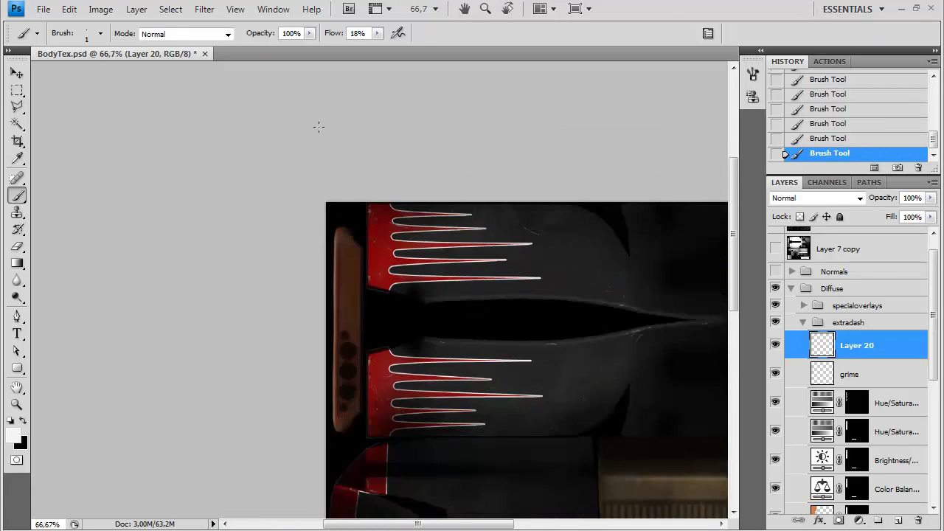
# Save a Targa copy of the body texture over BodyDiffuse.tga.
pyautogui.hotkey('ctrl', 'shift', 's')
pyautogui.click(420, 345)
pyautogui.click(417, 528)
pyautogui.doubleClick(427, 155)
pyautogui.click(490, 238)
pyautogui.click(516, 263)
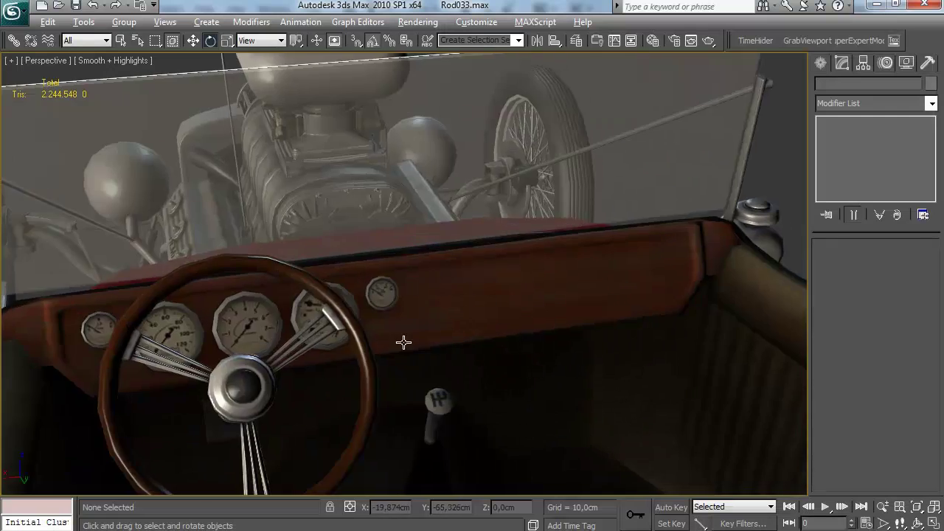
# Switch to 3ds Max and inspect the updated dashboard texture in the car's interior from several angles and distances.
pyautogui.scroll(-3, 403, 342)
pyautogui.keyDown('alt'); pyautogui.moveTo(404, 343); pyautogui.dragTo(345, 228, button='middle'); pyautogui.keyUp('alt')
pyautogui.scroll(-2, 350, 251)
pyautogui.scroll(3, 427, 259)
pyautogui.scroll(2, 440, 262)
pyautogui.scroll(2, 366, 242)
pyautogui.scroll(-2, 364, 232)
pyautogui.scroll(2, 439, 221)
pyautogui.scroll(-3, 449, 225)
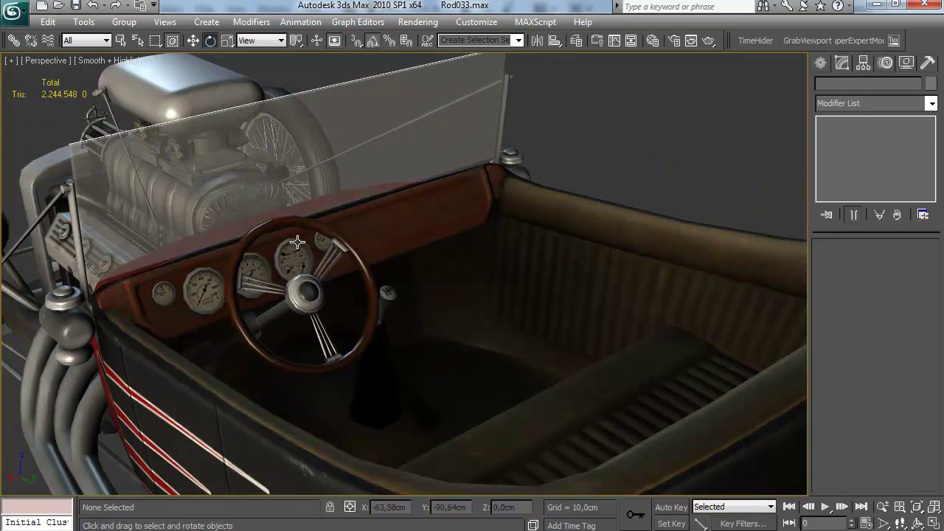
# Select the gear lever's leather boot and delete its existing output element in Render To Texture.
pyautogui.click(371, 382)
pyautogui.keyDown('alt'); pyautogui.moveTo(371, 381); pyautogui.dragTo(250, 330, button='middle'); pyautogui.keyUp('alt')
pyautogui.scroll(2, 250, 330)
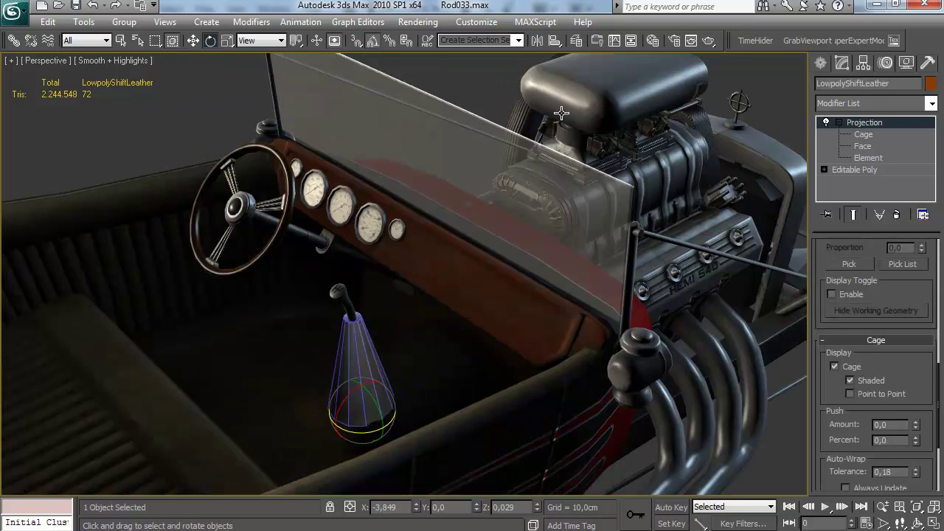
pyautogui.scroll(-2, 505, 194)
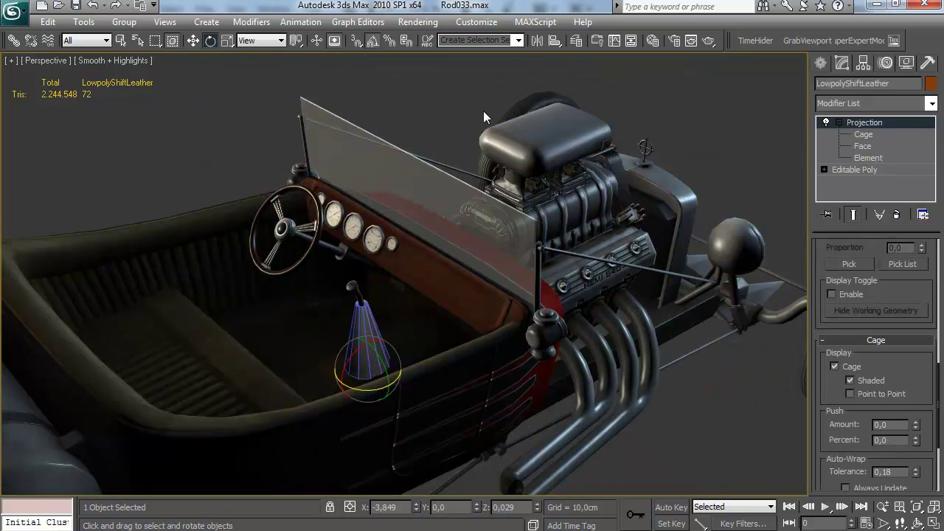
pyautogui.press('F10')
pyautogui.scroll(-4, 573, 260)
pyautogui.click(771, 68)
pyautogui.press('0')
pyautogui.click(173, 275)
pyautogui.scroll(-4, 177, 275)
pyautogui.click(253, 133)
pyautogui.click(327, 205)
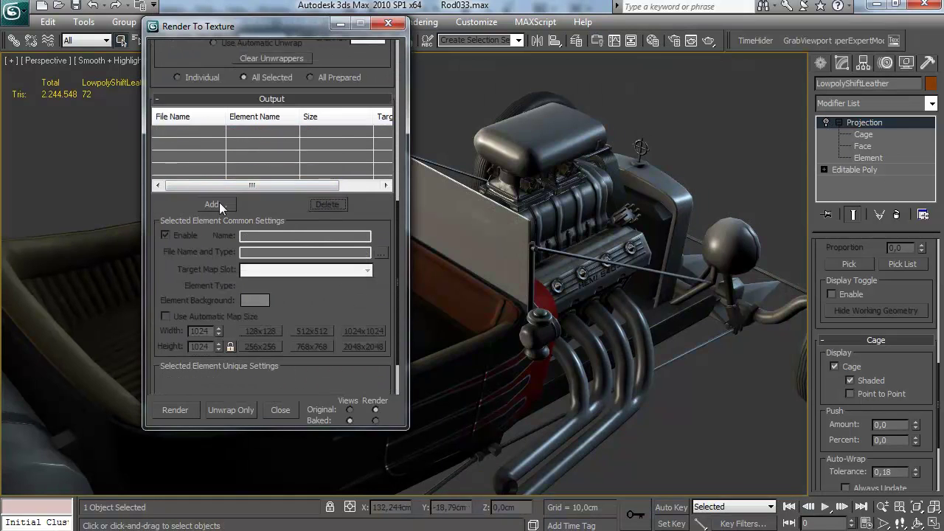
# Add a VRayCompleteMap output element at 1024x1024 for the leather boot and render it to texture.
pyautogui.click(219, 204)
pyautogui.scroll(-5, 463, 265)
pyautogui.click(463, 250)
pyautogui.click(444, 337)
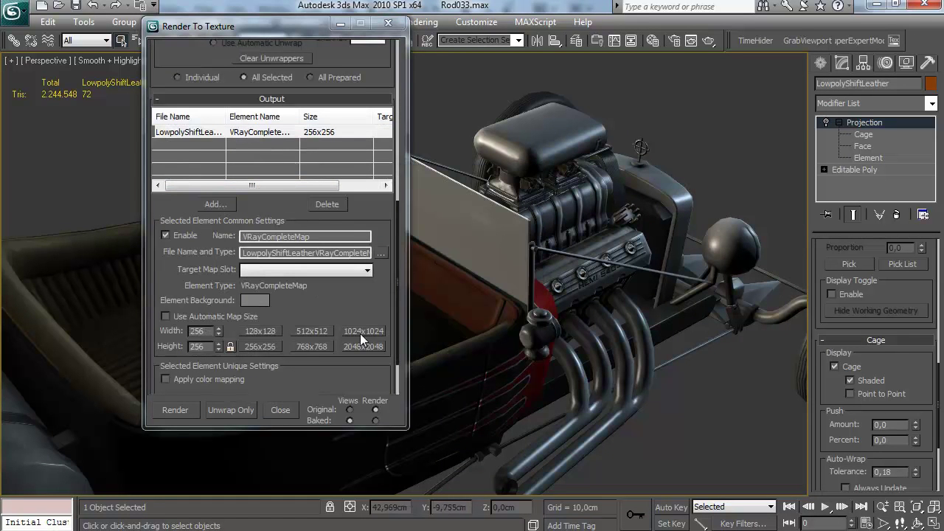
pyautogui.click(363, 330)
pyautogui.scroll(-1, 362, 338)
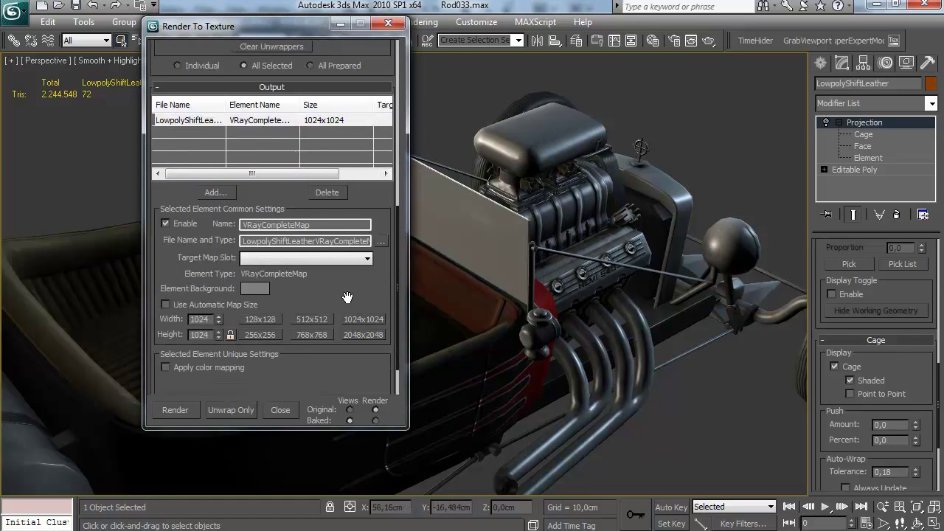
pyautogui.click(183, 414)
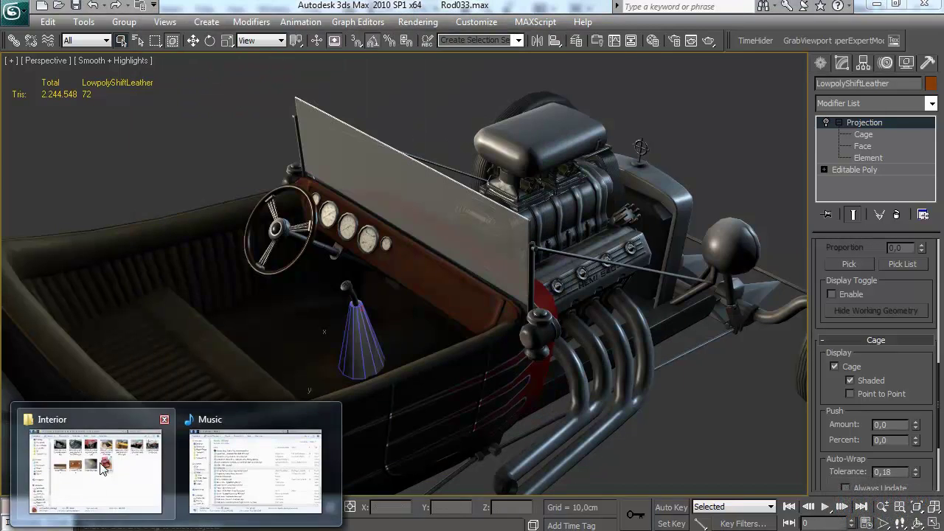
# Look through the Brutal Ride project's img folder for the baked leather boot map.
pyautogui.click(89, 465)
pyautogui.click(430, 66)
pyautogui.click(450, 115)
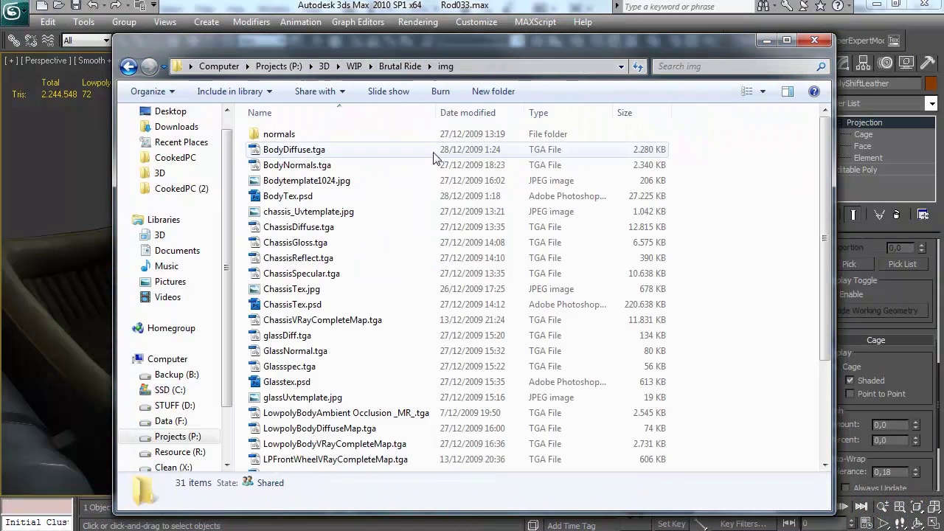
pyautogui.click(405, 381)
pyautogui.scroll(-1, 407, 379)
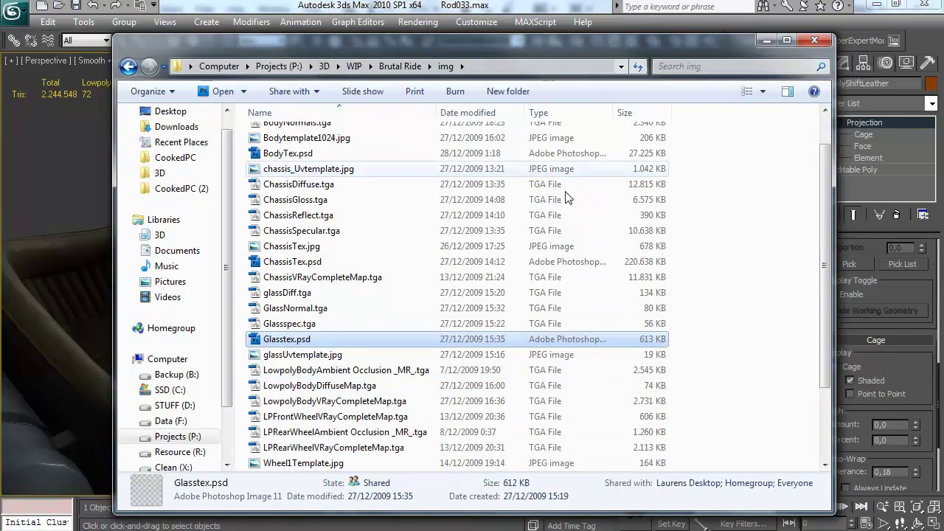
pyautogui.click(342, 401)
pyautogui.scroll(-2, 344, 442)
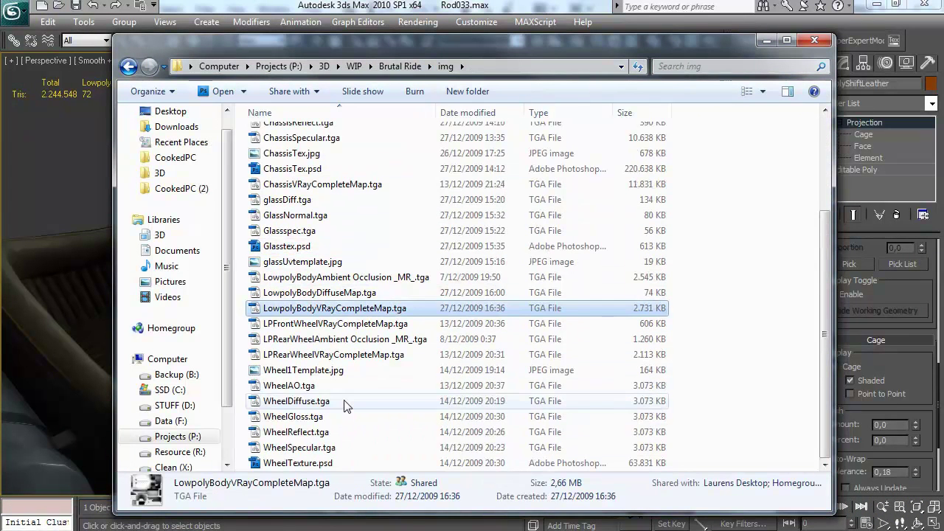
# Transfer LowpolyShiftLeatherVRayCompleteMap.tga from the GSF600 img folder to the Brutal Ride img folder and open it in Photoshop.
pyautogui.click(370, 66)
pyautogui.click(402, 213)
pyautogui.doubleClick(461, 163)
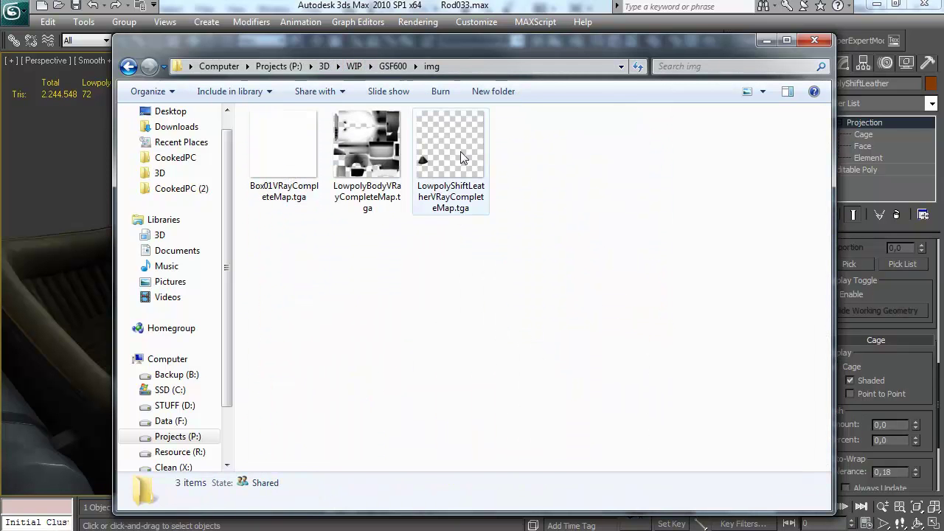
pyautogui.click(461, 158)
pyautogui.hotkey('alt', 'Left')
pyautogui.hotkey('alt', 'Left')
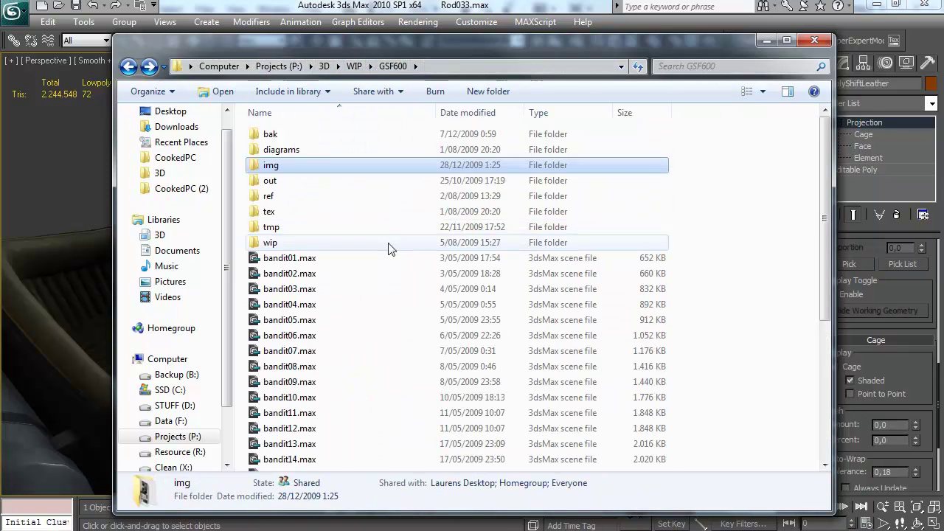
pyautogui.hotkey('ctrl', 'v')
pyautogui.moveTo(357, 460); pyautogui.dragTo(329, 417)
# Load the Alpha 1 channel as a selection and copy the baked boot onto its own layer.
pyautogui.click(827, 182)
pyautogui.click(803, 312)
pyautogui.hotkey('ctrl', '2')
pyautogui.keyDown('ctrl'); pyautogui.click(797, 313); pyautogui.keyUp('ctrl')
pyautogui.hotkey('ctrl', 'j')
# Duplicate the isolated boot layer into BodyTex.psd and close the baked map's document.
pyautogui.click(137, 9)
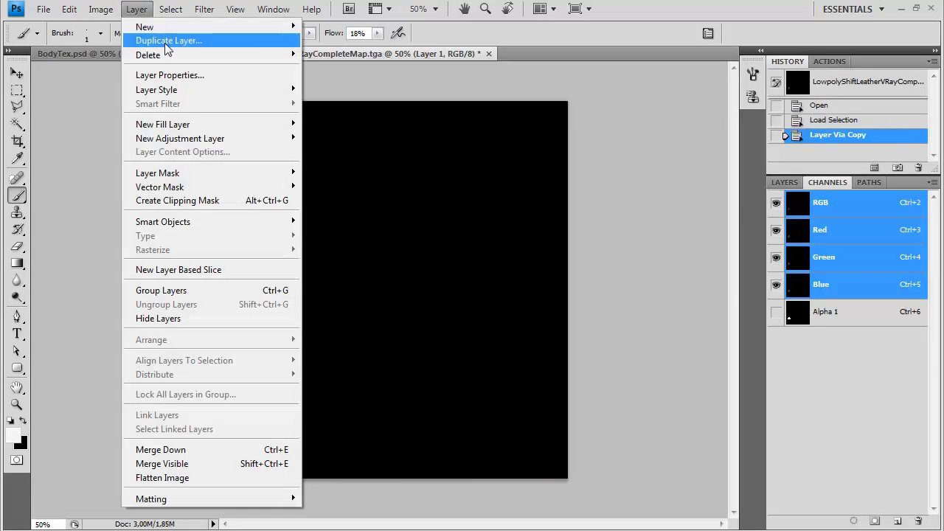
pyautogui.click(168, 40)
pyautogui.click(440, 219)
pyautogui.click(402, 233)
pyautogui.click(598, 161)
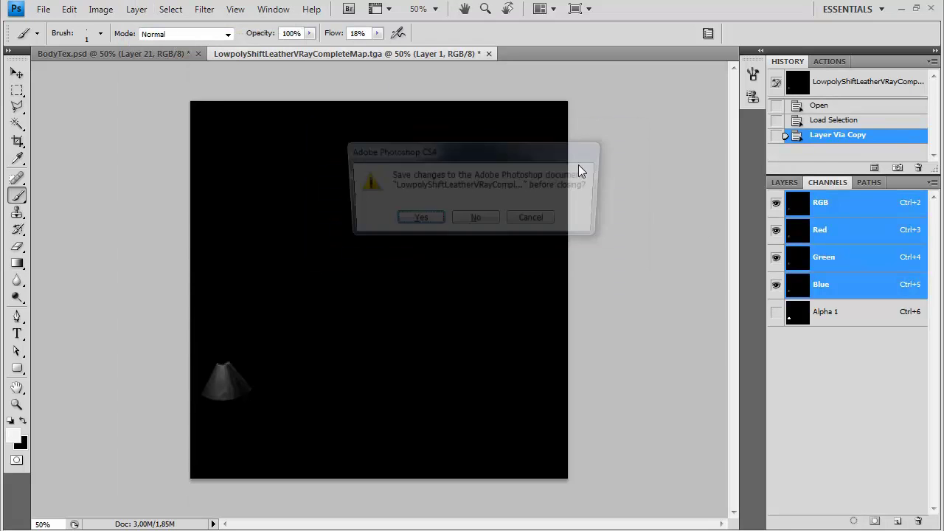
pyautogui.hotkey('ctrl', 'w')
# Move the boot's Layer 21 above Layer 7 in the specialoverlays group and delete the superfluous layer.
pyautogui.click(784, 182)
pyautogui.moveTo(846, 373); pyautogui.dragTo(848, 332)
pyautogui.moveTo(854, 435); pyautogui.dragTo(848, 401)
pyautogui.moveTo(855, 378); pyautogui.dragTo(919, 520)
# Set Layer 7 to Normal blending and 100% opacity.
pyautogui.click(854, 407)
pyautogui.click(847, 197)
pyautogui.click(811, 209)
pyautogui.moveTo(930, 197); pyautogui.dragTo(938, 215)
# Merge Layer 21 down into Layer 7 and delete the hidden Layer 7 copy above the Normals group.
pyautogui.click(867, 391)
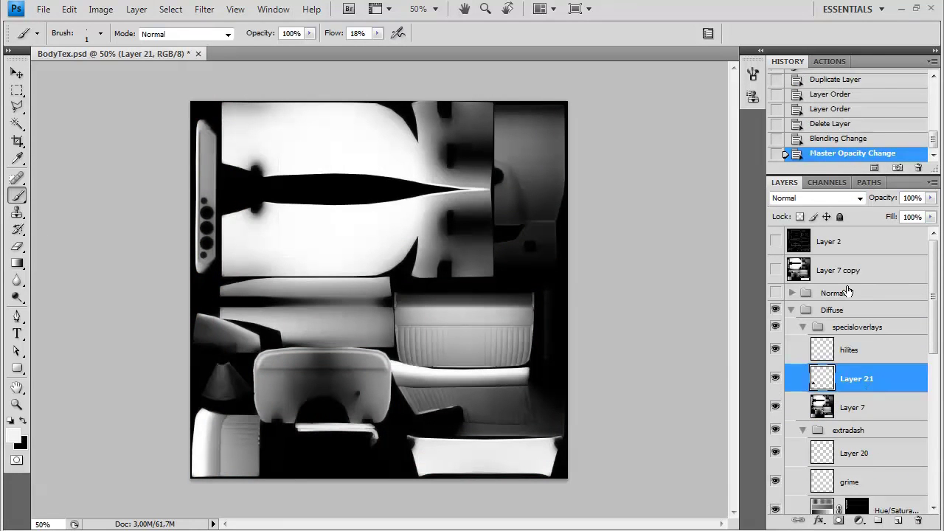
pyautogui.hotkey('ctrl', 'e')
pyautogui.moveTo(918, 522); pyautogui.dragTo(918, 522)
# Duplicate Layer 7, set the copy's blending mode to Linear Burn and reduce its opacity.
pyautogui.click(855, 348)
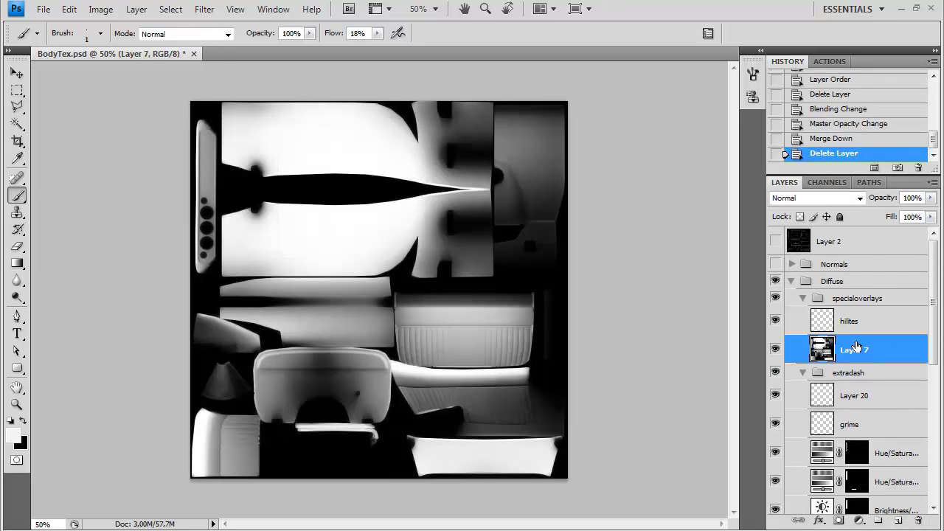
pyautogui.hotkey('ctrl', 'j')
pyautogui.click(839, 197)
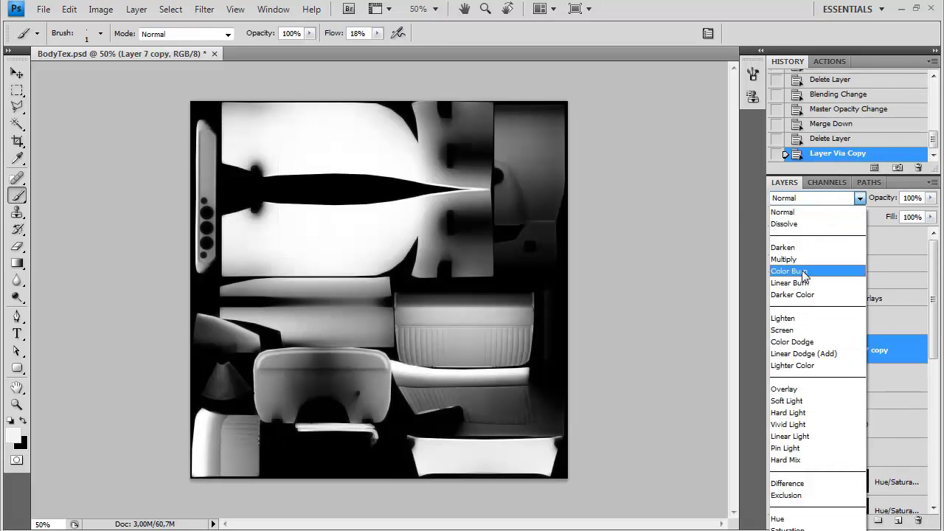
pyautogui.click(811, 282)
pyautogui.moveTo(915, 202); pyautogui.dragTo(832, 199)
# Set the original Layer 7 to Multiply blending at 85% opacity.
pyautogui.hotkey('alt', '[')
pyautogui.click(837, 198)
pyautogui.click(796, 259)
pyautogui.click(930, 198)
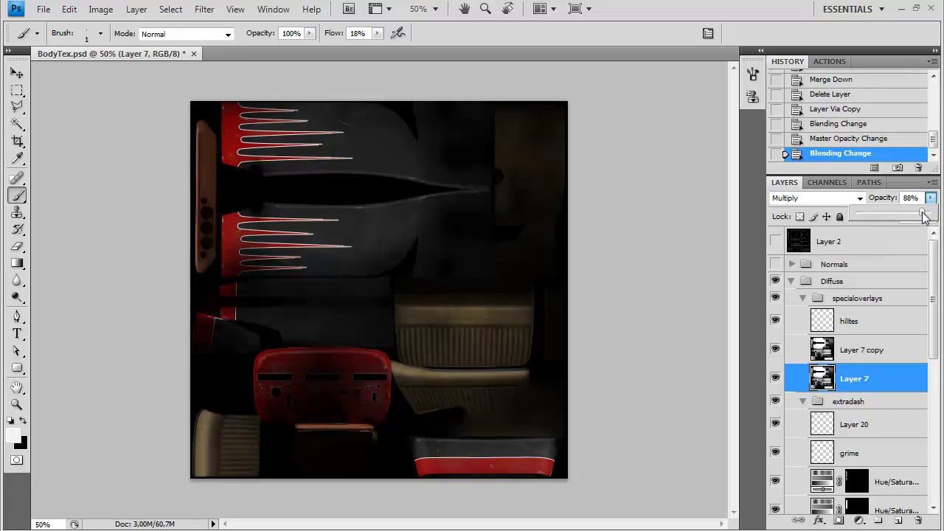
pyautogui.moveTo(920, 214); pyautogui.dragTo(920, 214)
pyautogui.click(867, 382)
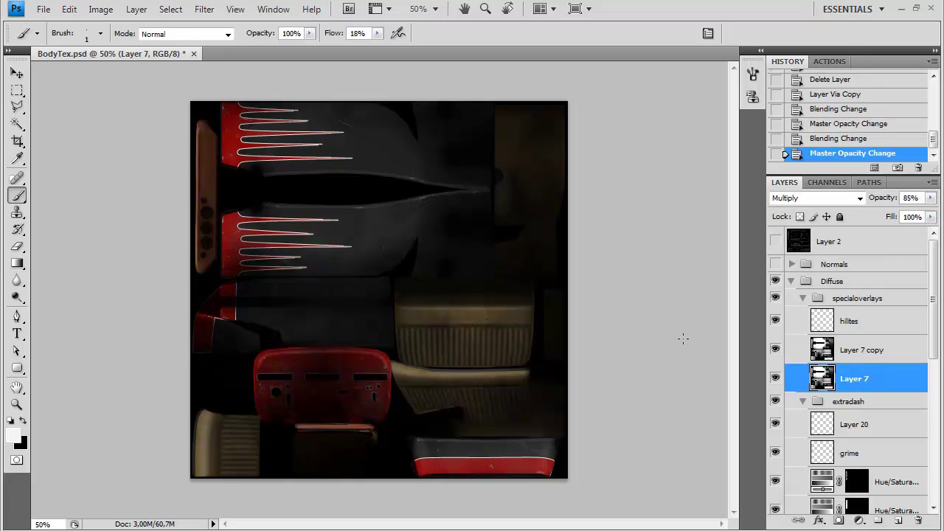
# Open LowpolyShiftLeatherVRayCompleteMap.tga, load its Alpha 1 channel as a selection and copy the shift boot onto its own layer.
pyautogui.click(295, 452)
pyautogui.moveTo(80, 422); pyautogui.dragTo(79, 423)
pyautogui.click(827, 182)
pyautogui.click(826, 311)
pyautogui.click(136, 9)
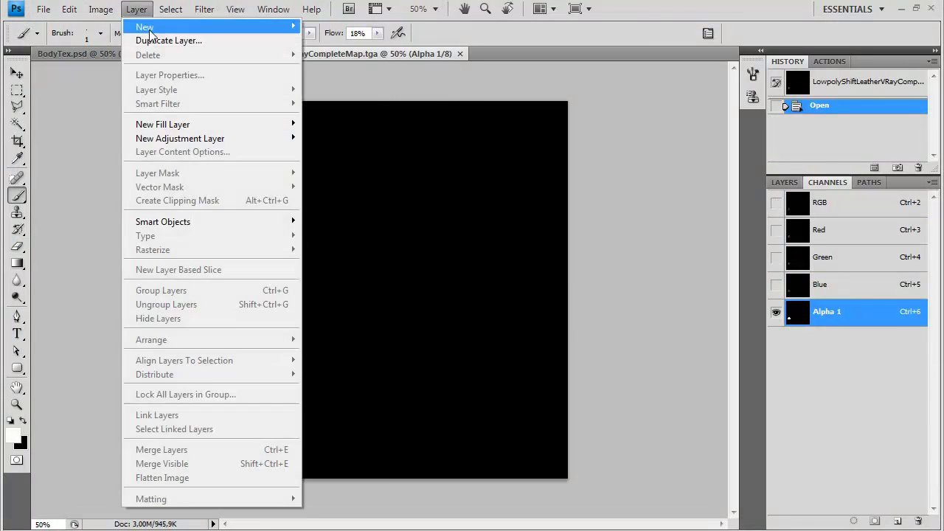
pyautogui.click(168, 40)
pyautogui.click(598, 182)
pyautogui.keyDown('ctrl'); pyautogui.click(791, 259); pyautogui.keyUp('ctrl')
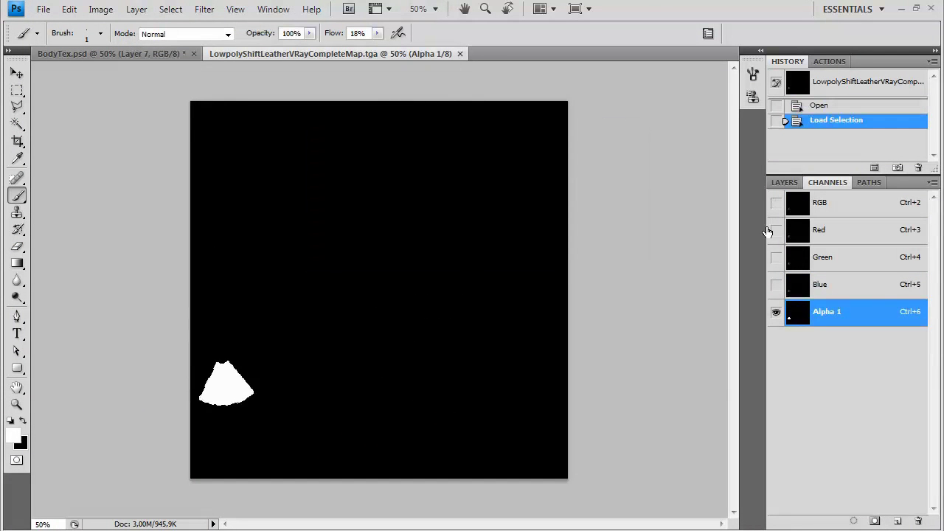
pyautogui.click(819, 203)
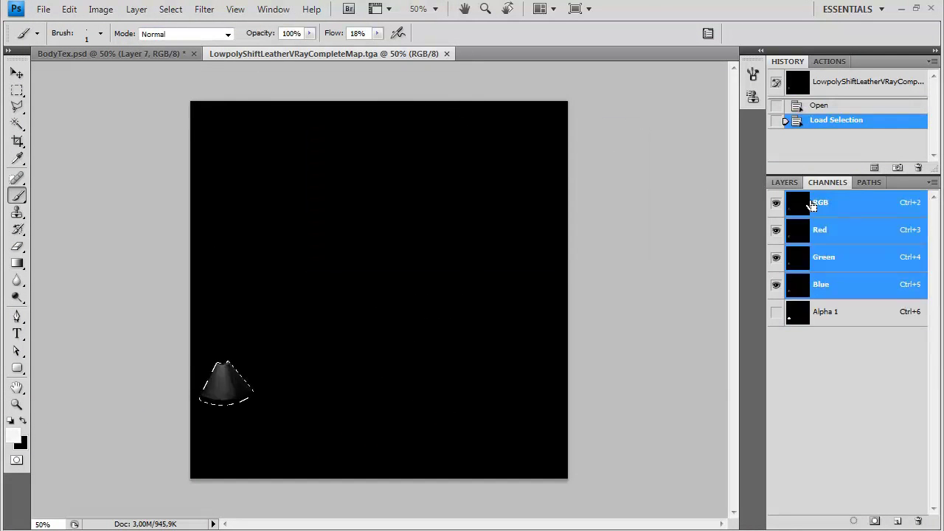
pyautogui.hotkey('ctrl', 'j')
# Duplicate the isolated boot layer into BodyTex.psd and close the baked map's document without saving.
pyautogui.click(137, 8)
pyautogui.click(168, 40)
pyautogui.click(472, 218)
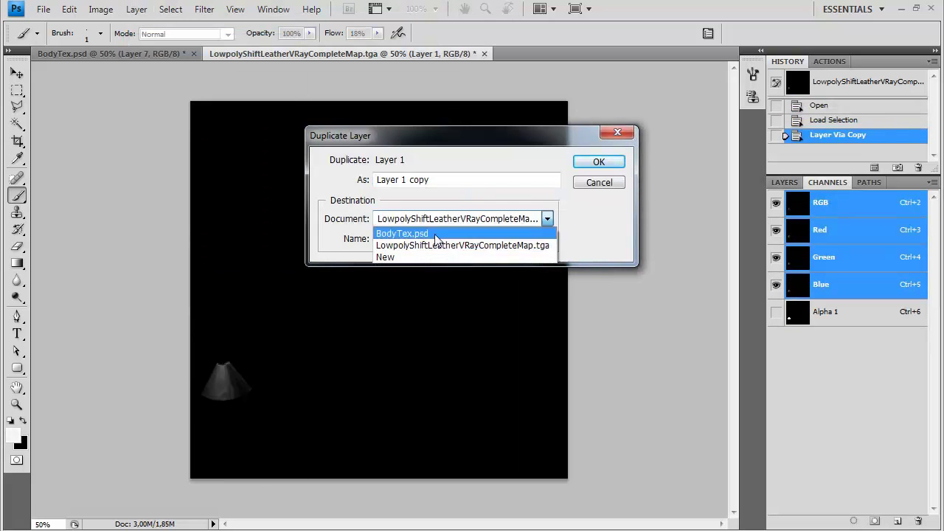
pyautogui.click(436, 233)
pyautogui.click(601, 164)
pyautogui.hotkey('ctrl', 'w')
pyautogui.click(477, 220)
pyautogui.click(783, 183)
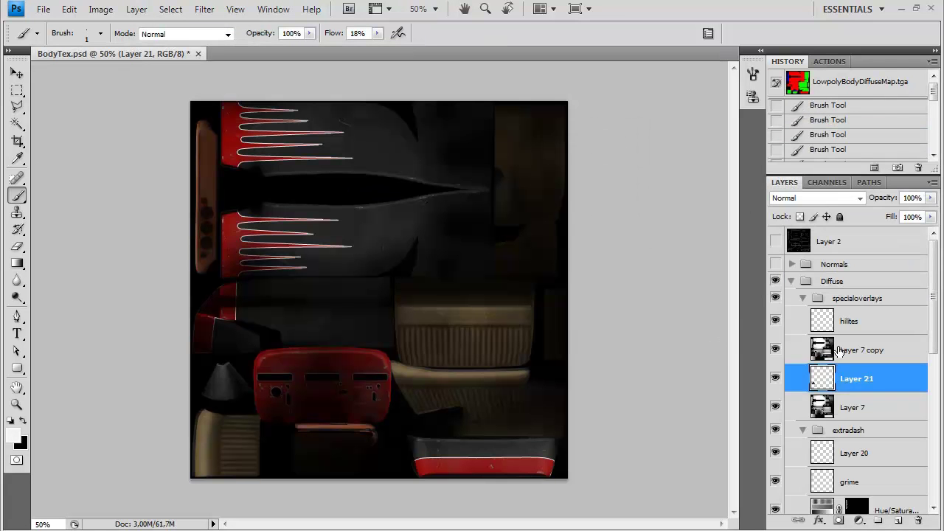
# Load the boot outline from Layer 21 as a selection and delete that layer.
pyautogui.keyDown('ctrl'); pyautogui.click(821, 378); pyautogui.keyUp('ctrl')
pyautogui.click(775, 379)
pyautogui.click(918, 521)
# Try to add the boot to the body paint by filling its selection with white on Layer 3's mask.
pyautogui.scroll(-6, 862, 402)
pyautogui.click(857, 442)
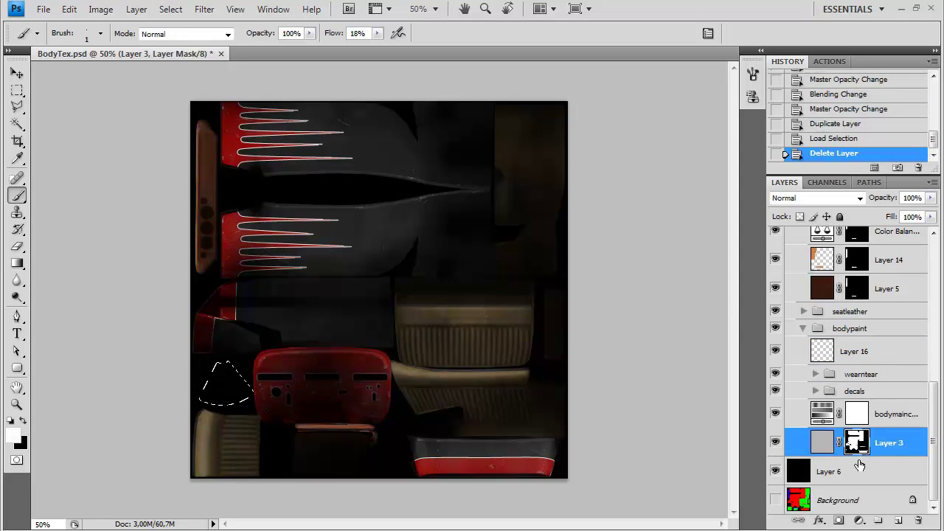
pyautogui.hotkey('alt', 'BackSpace')
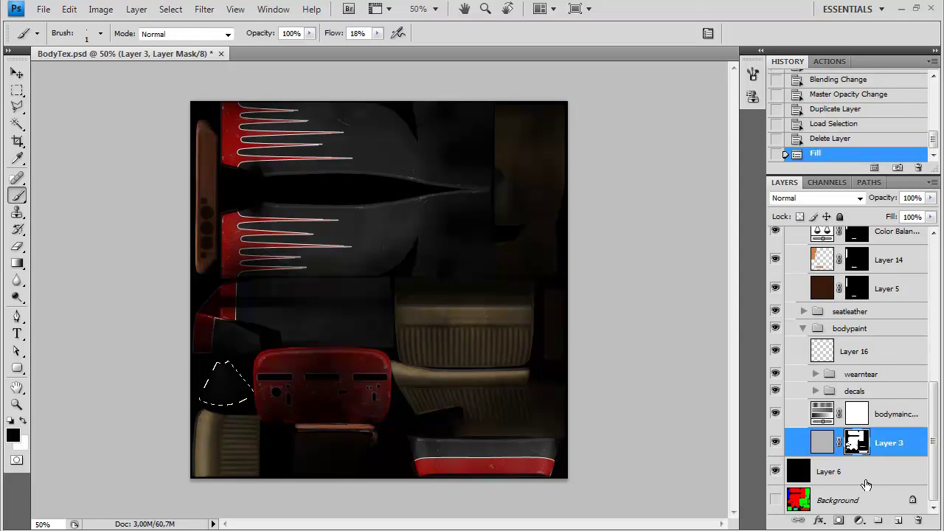
pyautogui.keyDown('ctrl'); pyautogui.click(856, 445); pyautogui.keyUp('ctrl')
pyautogui.hotkey('ctrl', 'd')
pyautogui.scroll(1, 858, 448)
pyautogui.scroll(8, 857, 446)
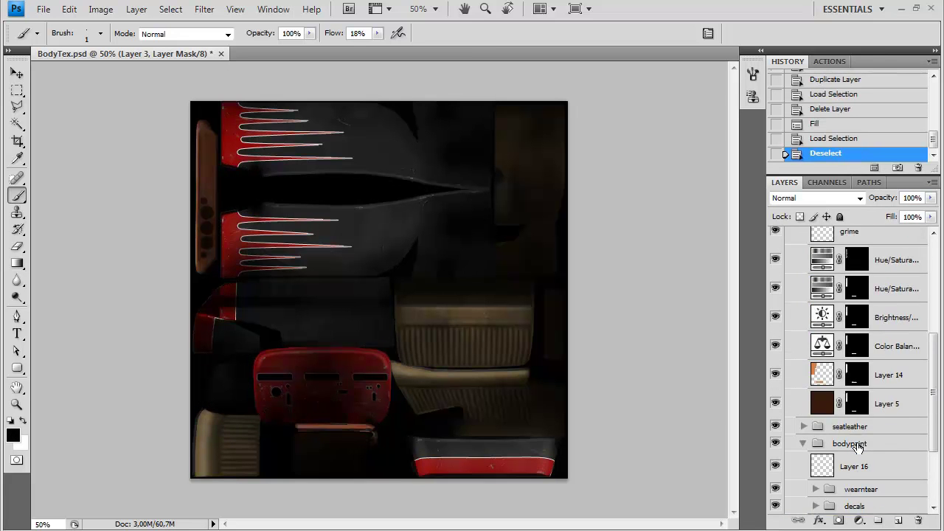
# Check the area covered by Layer 3's mask and revert to the history state before the boot fill.
pyautogui.click(825, 298)
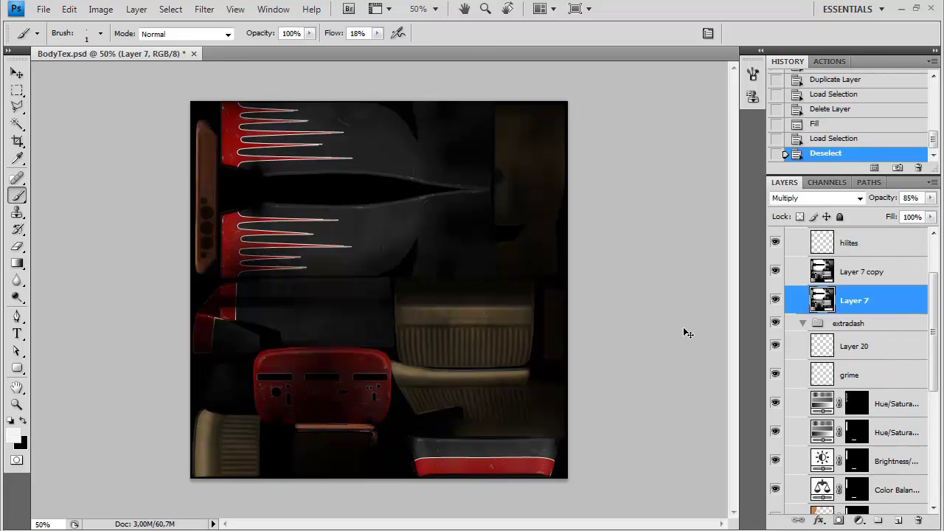
pyautogui.keyDown('alt'); pyautogui.scroll(3, 455, 346); pyautogui.keyUp('alt')
pyautogui.keyDown('alt'); pyautogui.scroll(-2, 457, 348); pyautogui.keyUp('alt')
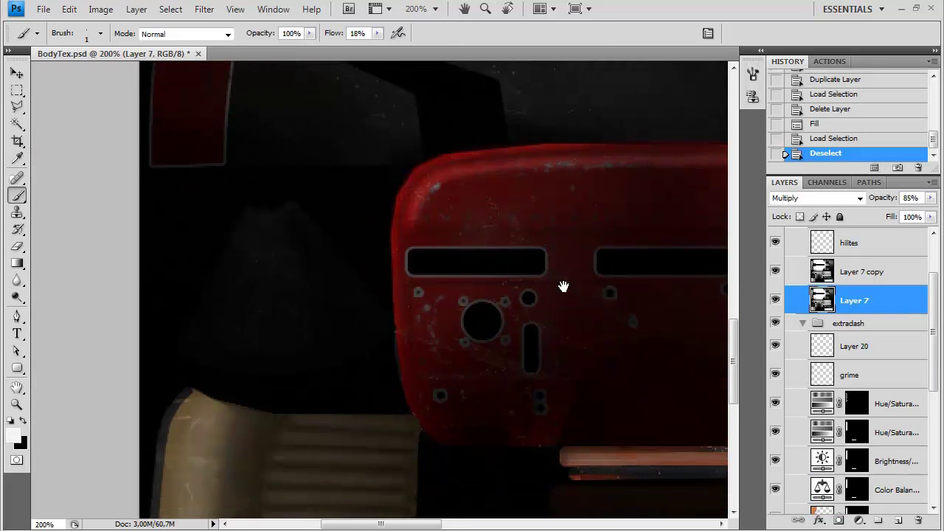
pyautogui.scroll(-8, 826, 428)
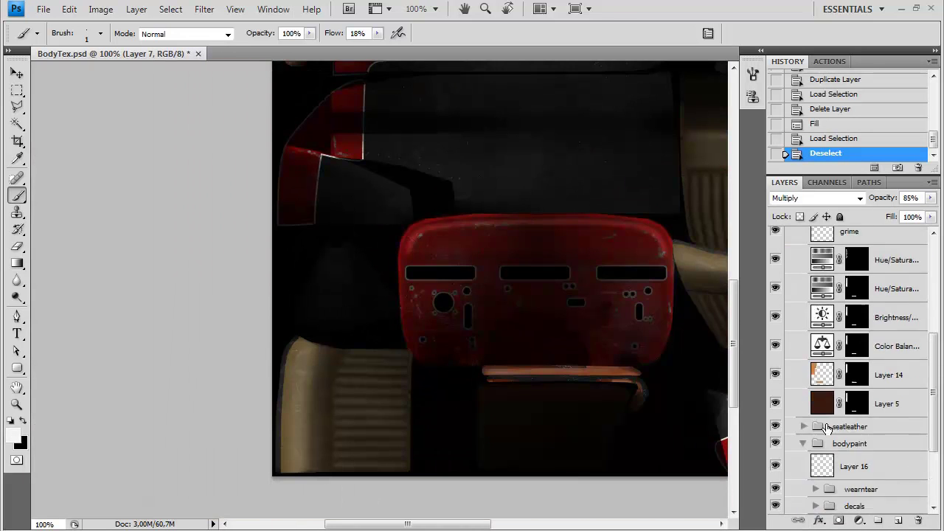
pyautogui.click(815, 390)
pyautogui.click(816, 390)
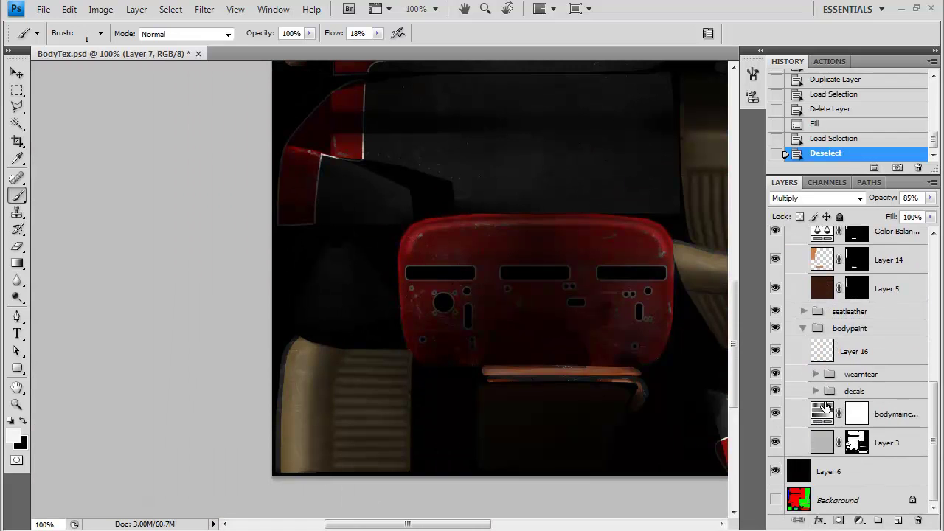
pyautogui.click(855, 416)
pyautogui.click(894, 441)
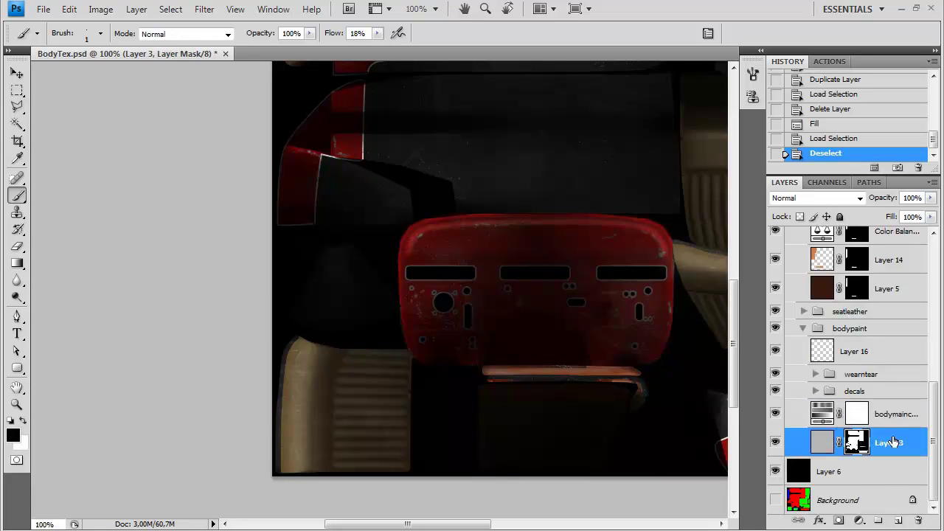
pyautogui.keyDown('ctrl'); pyautogui.click(856, 442); pyautogui.keyUp('ctrl')
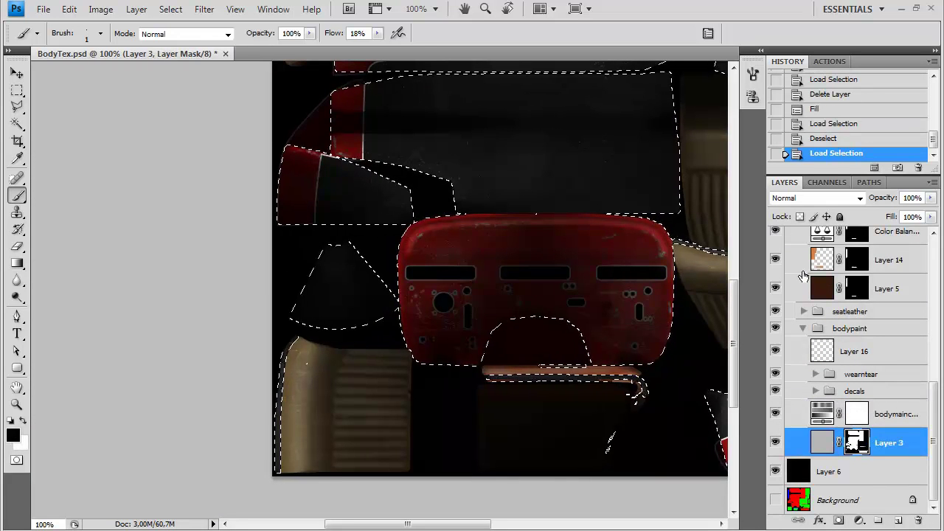
pyautogui.click(834, 95)
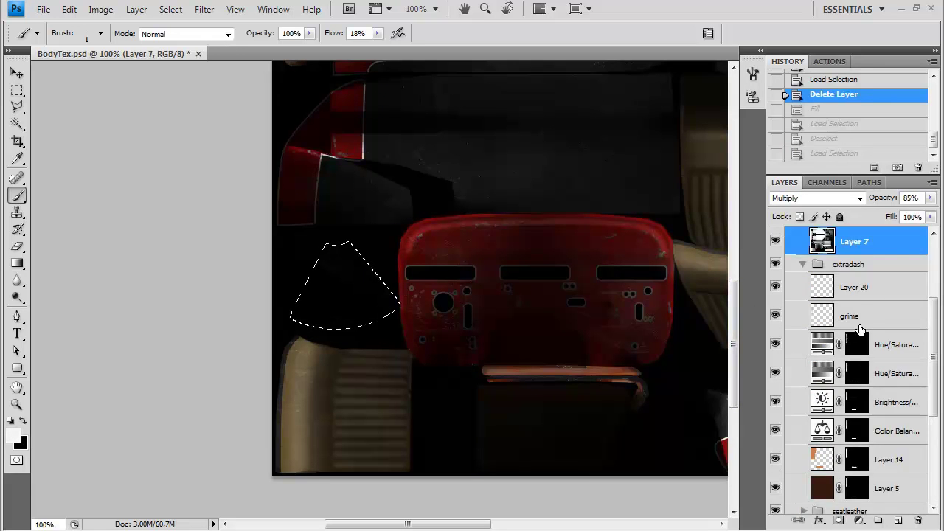
# Expand the seatleather group and fill the boot selection with white on Layer 4's mask.
pyautogui.scroll(1, 857, 330)
pyautogui.click(802, 294)
pyautogui.click(803, 370)
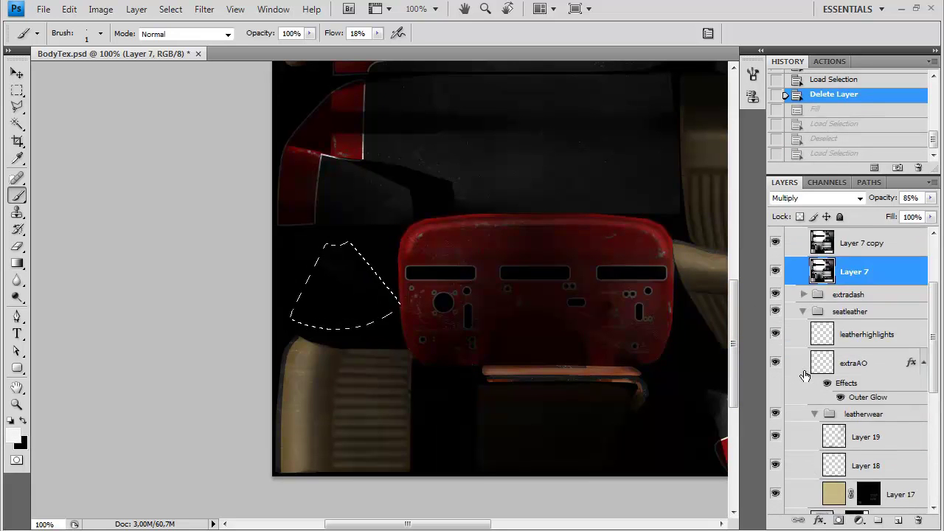
pyautogui.scroll(-3, 805, 376)
pyautogui.keyDown('ctrl'); pyautogui.click(856, 465); pyautogui.keyUp('ctrl')
pyautogui.hotkey('ctrl', 'z')
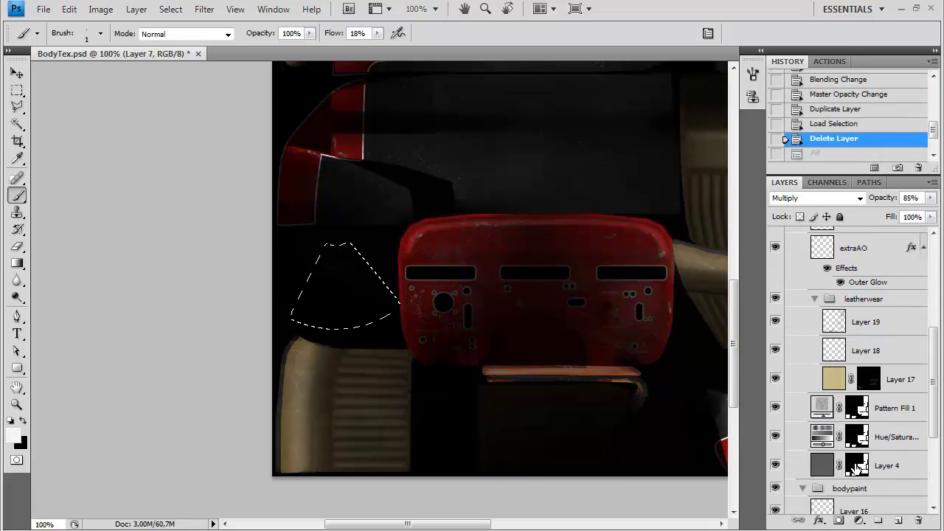
pyautogui.click(852, 467)
pyautogui.hotkey('ctrl', 'BackSpace')
# Fill the boot selection with white on the seatleather Hue/Saturation and Pattern Fill 1 masks, and deselect.
pyautogui.click(853, 437)
pyautogui.hotkey('ctrl', 'BackSpace')
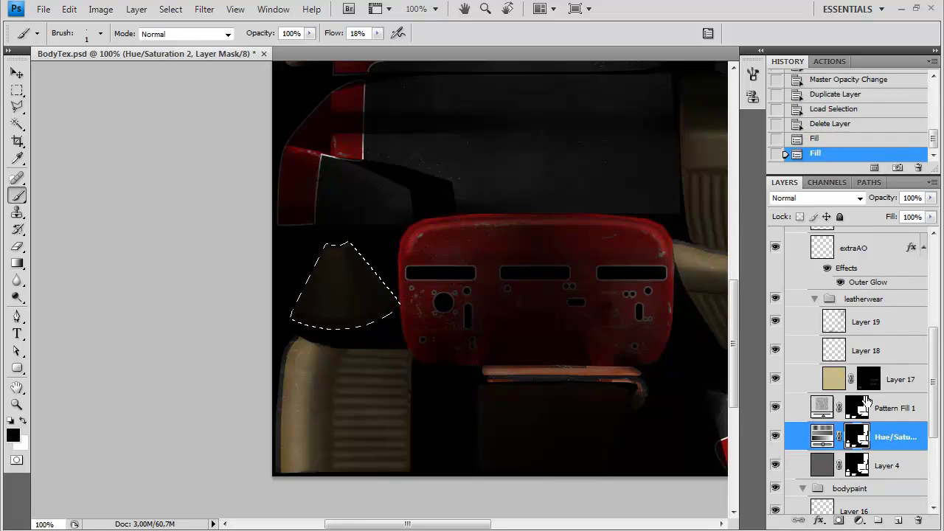
pyautogui.click(855, 407)
pyautogui.hotkey('ctrl', 'BackSpace')
pyautogui.hotkey('ctrl', 'd')
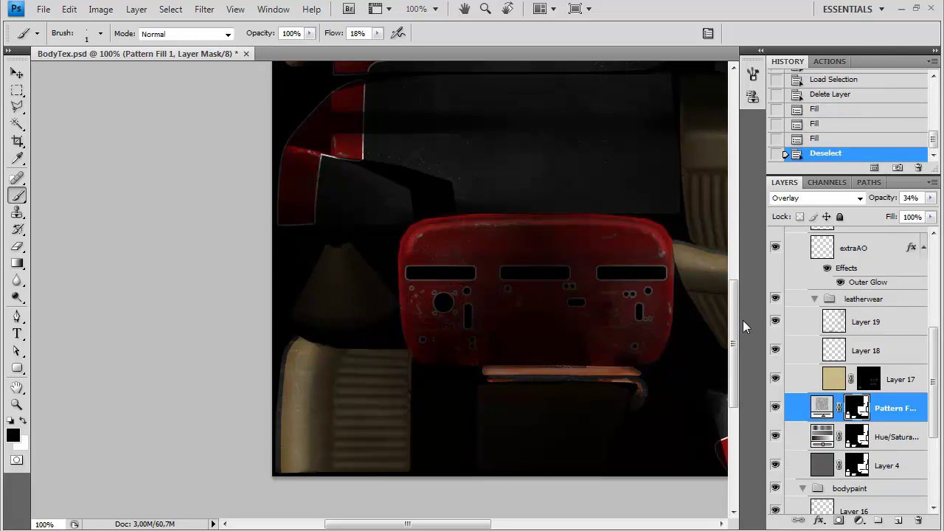
# Target Layer 17's mask in the leatherwear group and choose the 357 scratch brush with a 160 px diameter.
pyautogui.click(872, 385)
pyautogui.hotkey('ctrl', '+')
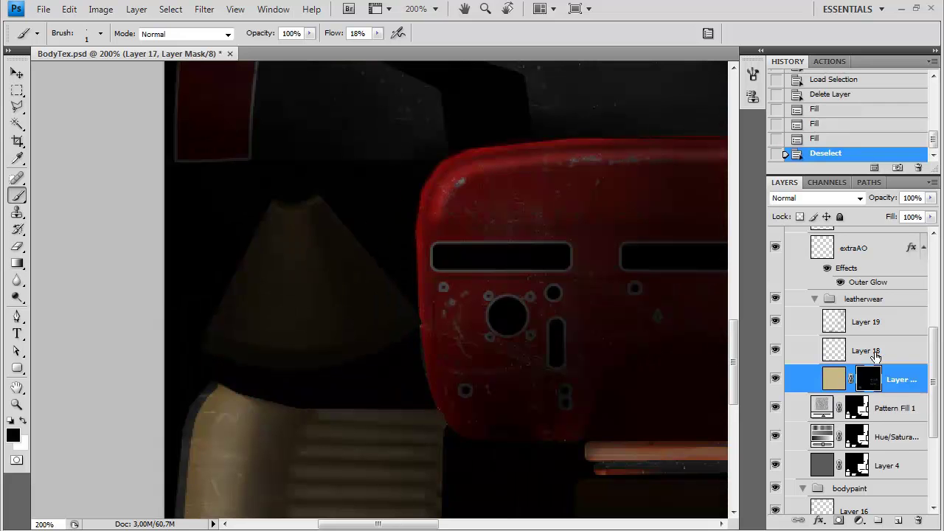
pyautogui.click(100, 33)
pyautogui.scroll(-6, 169, 193)
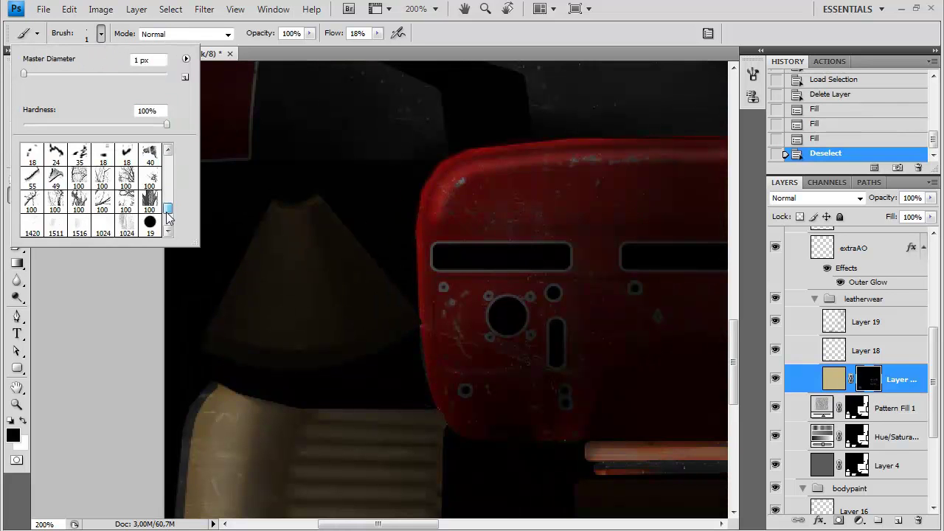
pyautogui.scroll(3, 168, 193)
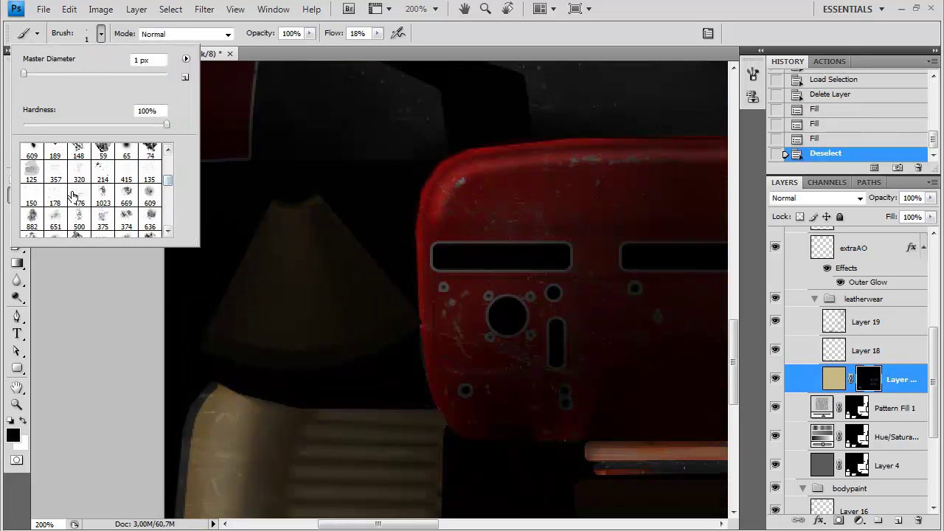
pyautogui.click(56, 172)
pyautogui.rightClick(278, 248)
pyautogui.moveTo(410, 278); pyautogui.dragTo(386, 280)
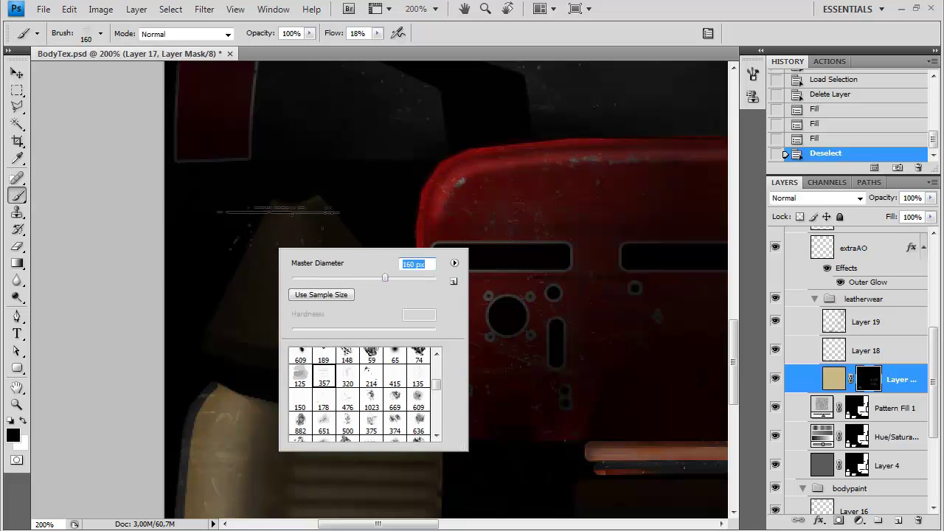
pyautogui.click(546, 51)
# Stamp white scratch marks over the shift boot on Layer 17's mask.
pyautogui.press('x')
pyautogui.click(296, 308)
pyautogui.click(278, 219)
pyautogui.click(244, 251)
pyautogui.click(343, 249)
pyautogui.click(244, 328)
pyautogui.click(207, 390)
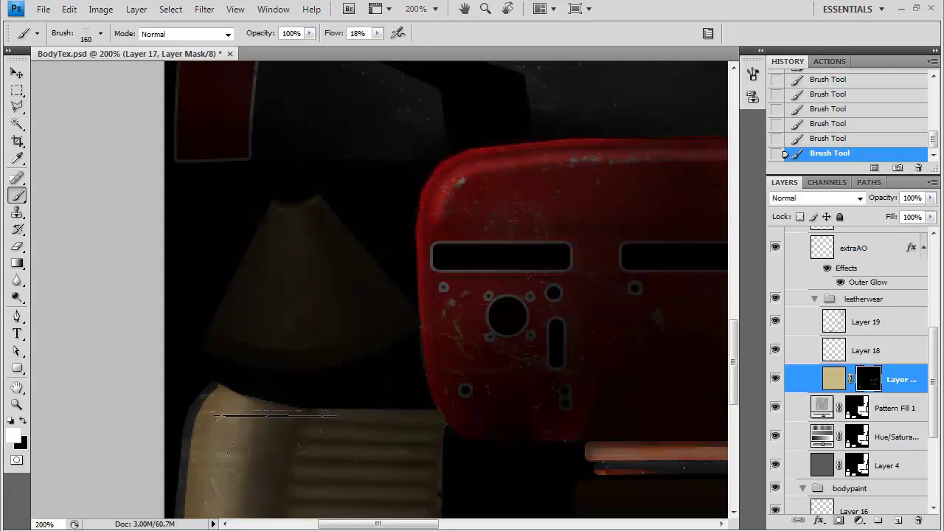
# Save a Targa copy of the texture over BodyDiffuse.tga in the img folder.
pyautogui.hotkey('ctrl', 'shift', 's')
pyautogui.click(443, 346)
pyautogui.click(433, 485)
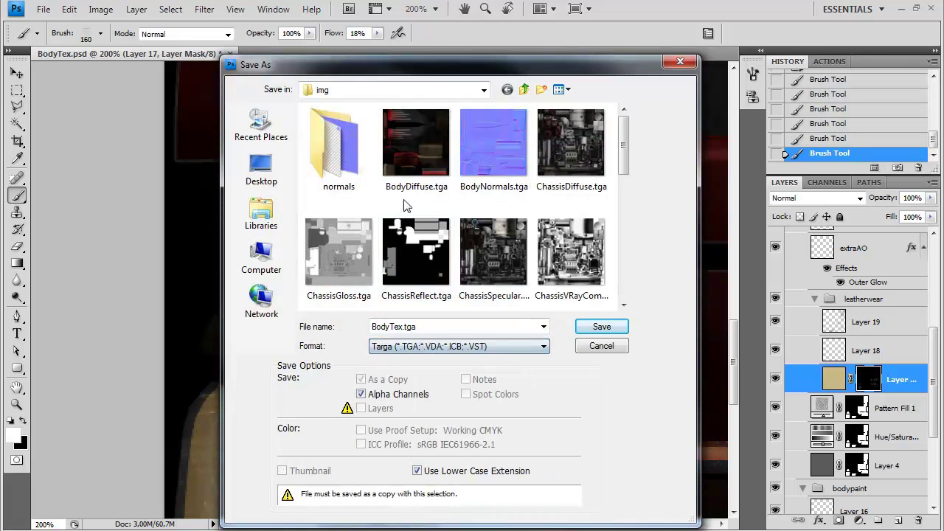
pyautogui.doubleClick(404, 151)
pyautogui.click(444, 215)
pyautogui.click(506, 263)
# Switch to 3ds Max, check the Material Editor, close it and clear the shift boot selection.
pyautogui.hotkey('alt', 'Tab')
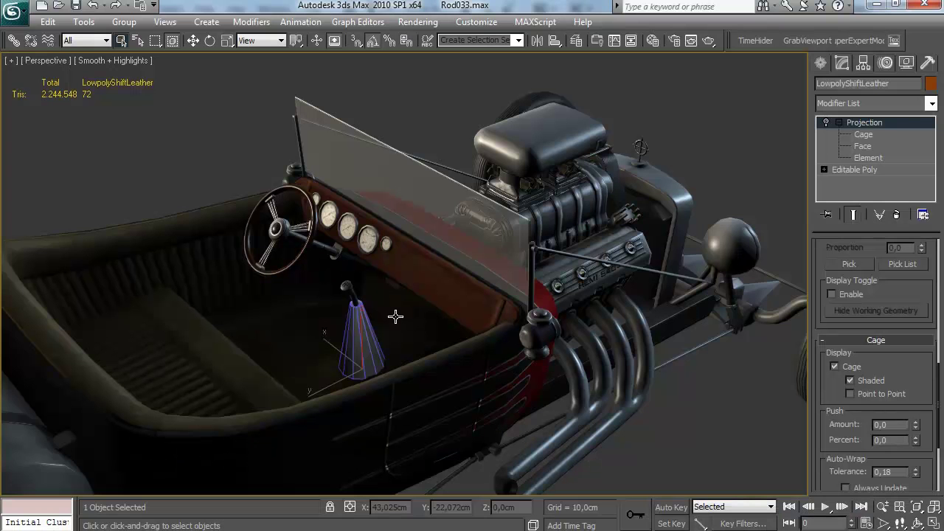
pyautogui.click(821, 64)
pyautogui.press('m')
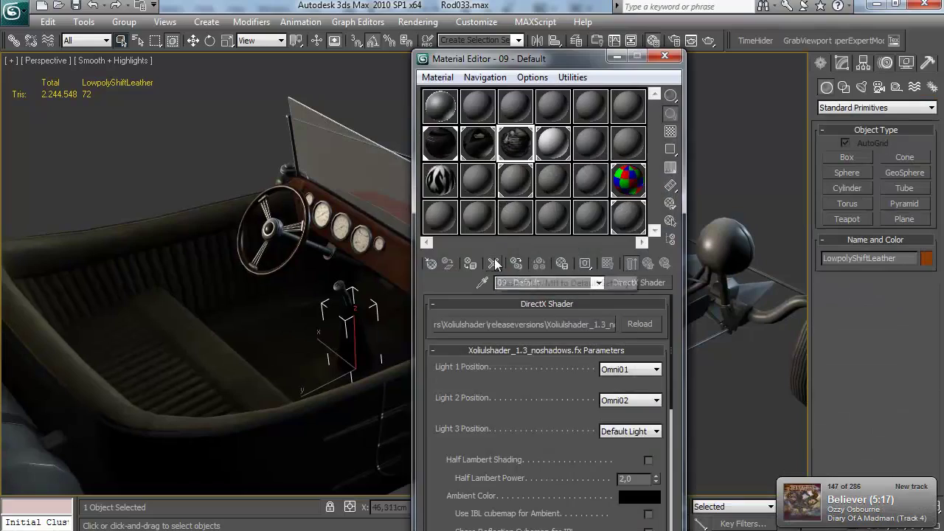
pyautogui.click(665, 56)
pyautogui.click(384, 96)
# Examine the updated body and shift boot textures on the hot rod from several angles and distances.
pyautogui.keyDown('alt'); pyautogui.moveTo(243, 238); pyautogui.dragTo(391, 242, button='middle'); pyautogui.keyUp('alt')
pyautogui.scroll(5, 417, 268)
pyautogui.keyDown('alt'); pyautogui.moveTo(420, 281); pyautogui.dragTo(373, 276, button='middle'); pyautogui.keyUp('alt')
pyautogui.scroll(-5, 398, 282)
pyautogui.keyDown('alt'); pyautogui.moveTo(310, 284); pyautogui.dragTo(551, 259, button='middle'); pyautogui.keyUp('alt')
pyautogui.scroll(5, 365, 274)
pyautogui.scroll(5, 348, 254)
pyautogui.scroll(6, 360, 293)
pyautogui.scroll(-4, 450, 341)
pyautogui.scroll(-7, 244, 318)
pyautogui.scroll(5, 399, 285)
pyautogui.scroll(-4, 348, 369)
pyautogui.scroll(-3, 219, 392)
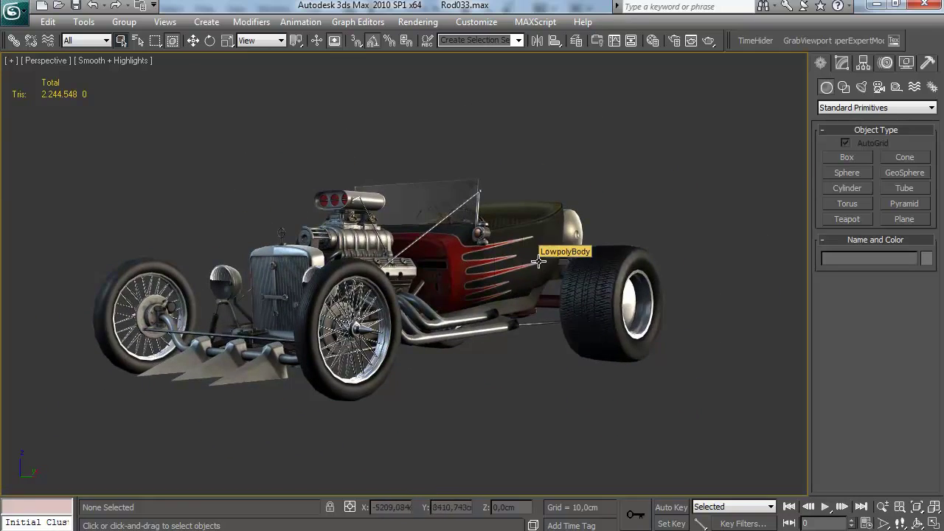
pyautogui.scroll(5, 521, 274)
pyautogui.keyDown('alt'); pyautogui.moveTo(391, 354); pyautogui.dragTo(390, 314, button='middle'); pyautogui.keyUp('alt')
pyautogui.scroll(-2, 354, 320)
pyautogui.scroll(-3, 328, 303)
pyautogui.scroll(3, 390, 313)
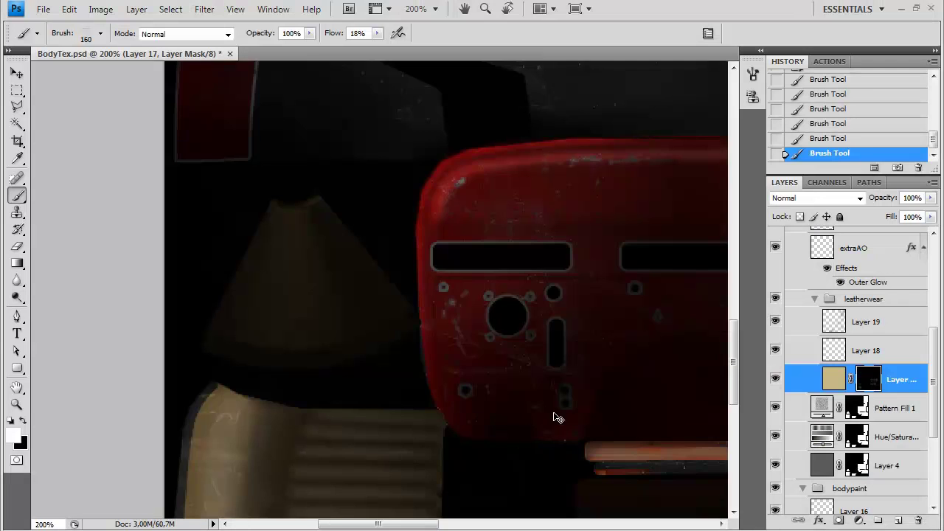
# Collapse the leatherwear and seatleather groups in the layer stack.
pyautogui.hotkey('ctrl', '-')
pyautogui.hotkey('ctrl', '-')
pyautogui.click(892, 354)
pyautogui.scroll(3, 815, 333)
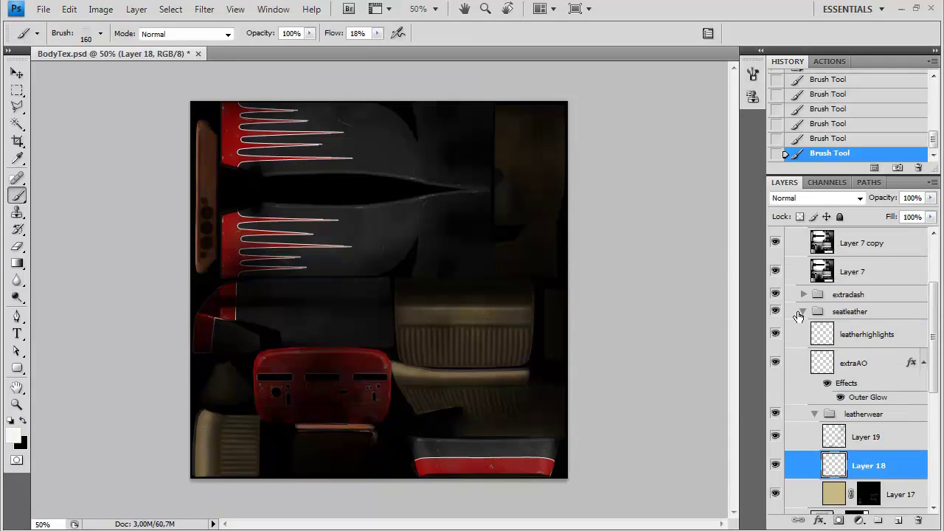
pyautogui.click(803, 311)
pyautogui.click(803, 312)
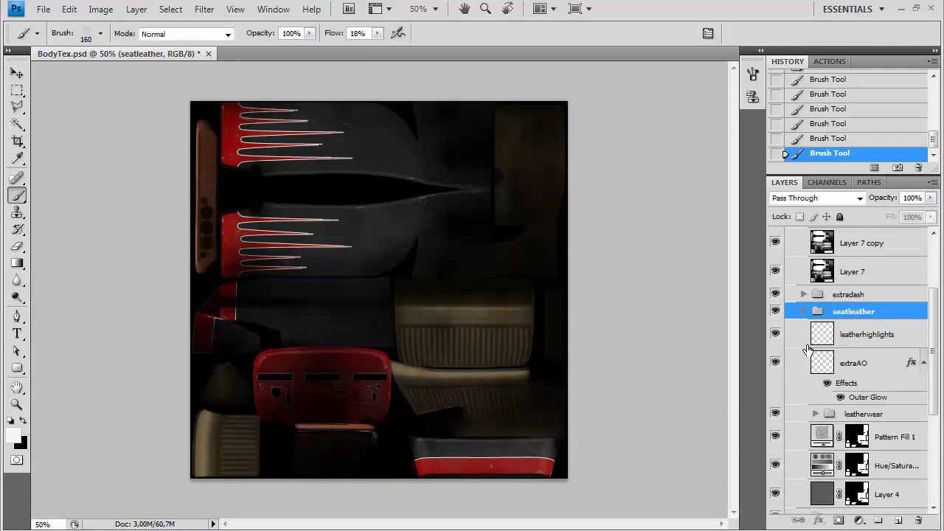
pyautogui.scroll(-2, 804, 255)
pyautogui.click(803, 254)
pyautogui.scroll(4, 830, 366)
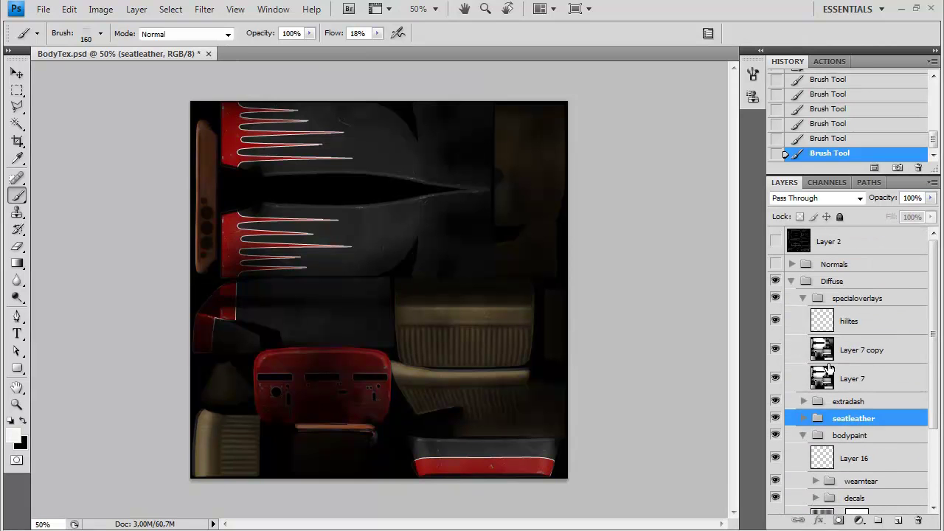
# Save the BodyTex.psd document with its current changes.
pyautogui.click(43, 9)
pyautogui.click(320, 191)
pyautogui.click(336, 185)
pyautogui.click(480, 219)
# Collapse the Diffuse group's subgroups, then duplicate the Diffuse group and rename the copy specular.
pyautogui.click(844, 283)
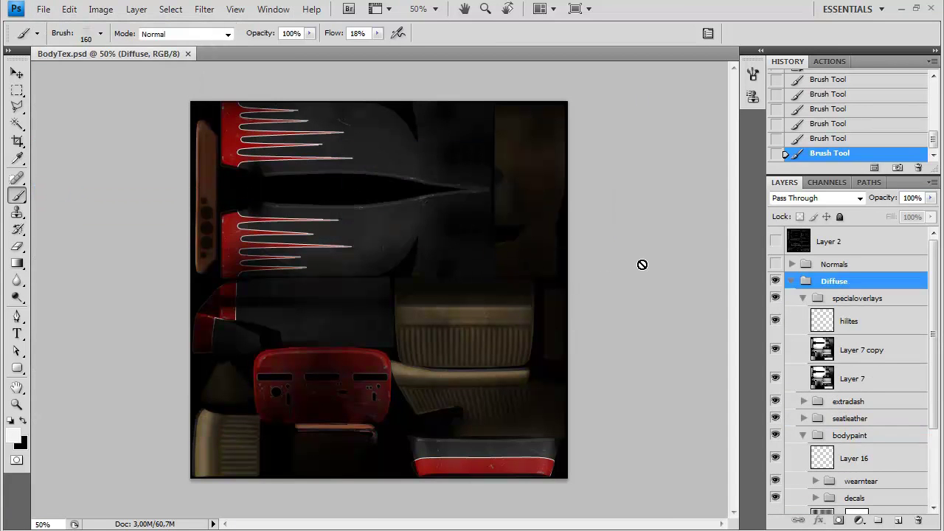
pyautogui.click(802, 299)
pyautogui.click(802, 349)
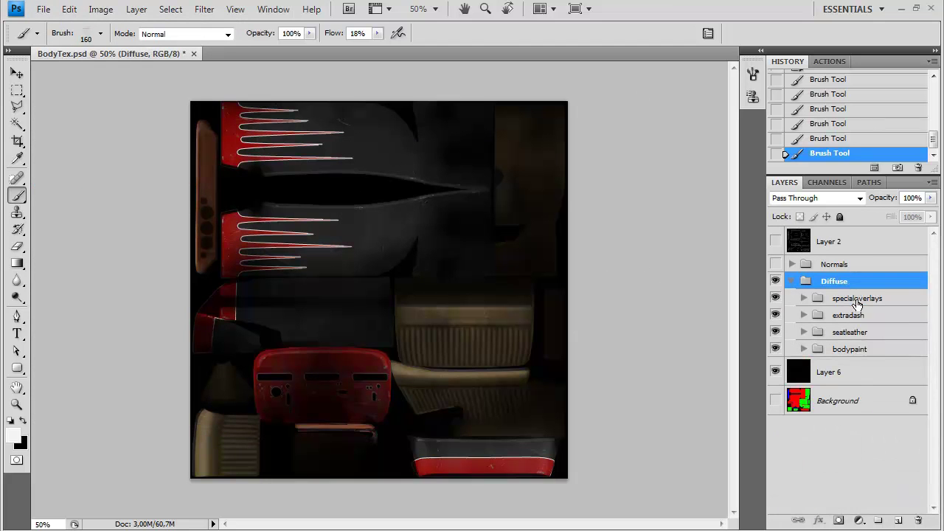
pyautogui.click(852, 301)
pyautogui.moveTo(833, 283); pyautogui.dragTo(898, 520)
pyautogui.doubleClick(844, 281)
pyautogui.write('specular')
pyautogui.press('Return')
# Hide the decals copy group and the bodymaincolors copy adjustment inside the bodypaint copy group.
pyautogui.click(803, 349)
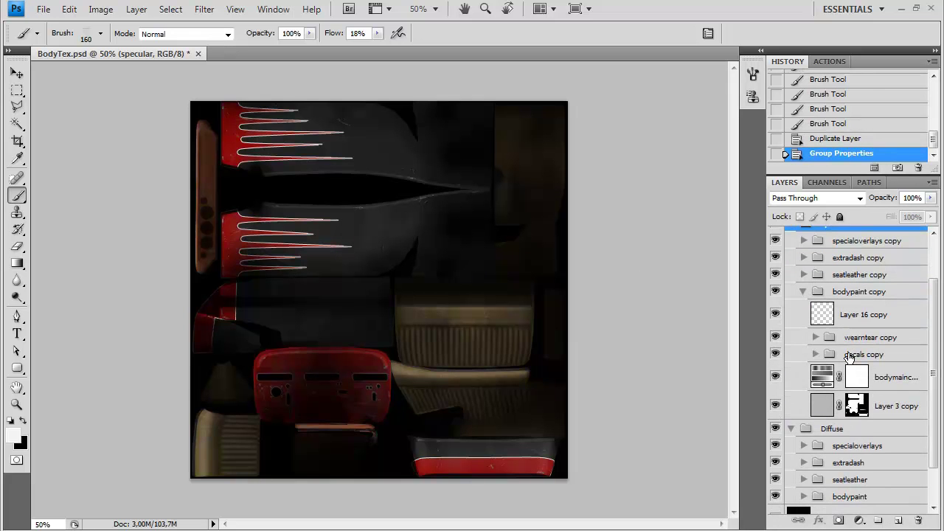
pyautogui.click(849, 357)
pyautogui.click(775, 355)
pyautogui.click(824, 383)
pyautogui.click(774, 378)
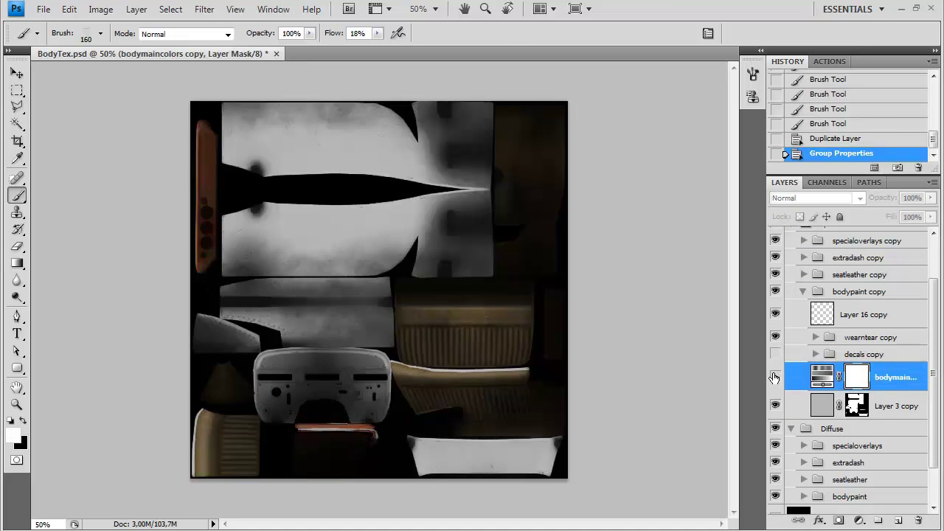
pyautogui.click(774, 377)
pyautogui.click(774, 378)
# Lower the lightness of the Hue/Saturation 3 copy adjustment in the wearntear copy group and dismiss its settings.
pyautogui.click(815, 337)
pyautogui.doubleClick(832, 362)
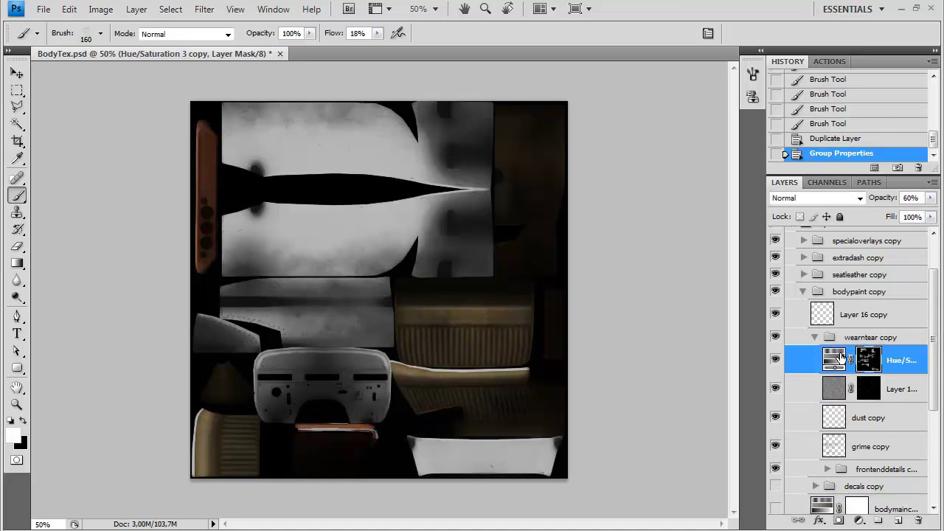
pyautogui.moveTo(852, 197); pyautogui.dragTo(797, 197)
pyautogui.click(932, 61)
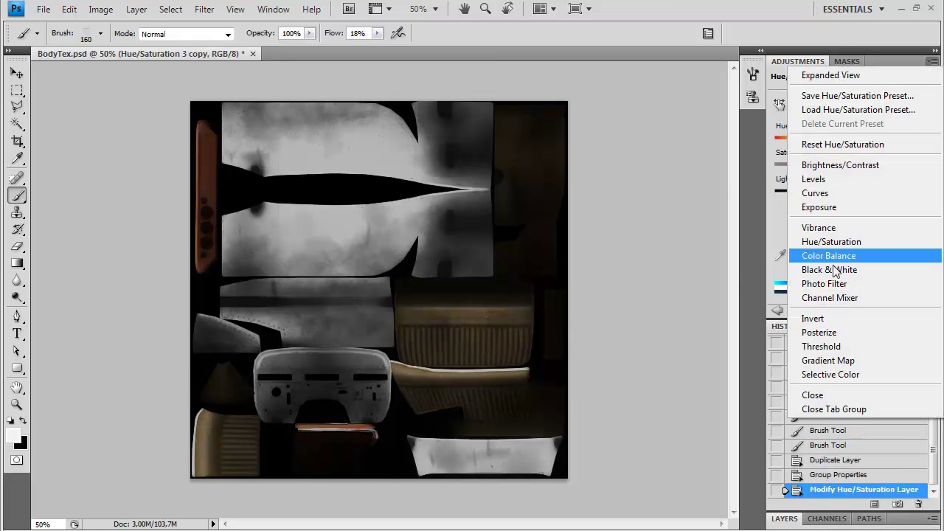
pyautogui.click(833, 404)
pyautogui.click(793, 520)
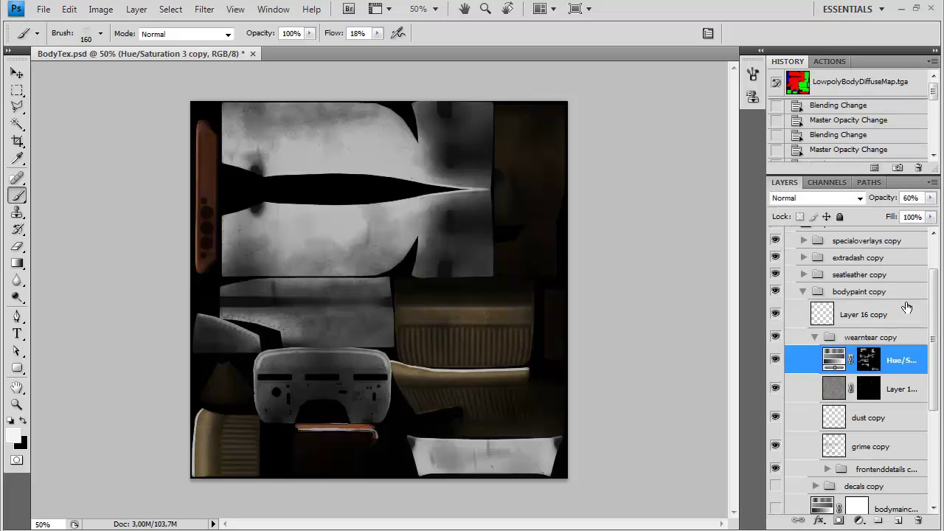
# Brighten Layer 15 copy with a legacy Brightness/Contrast adjustment, using brightness 100 and contrast 0.
pyautogui.click(831, 391)
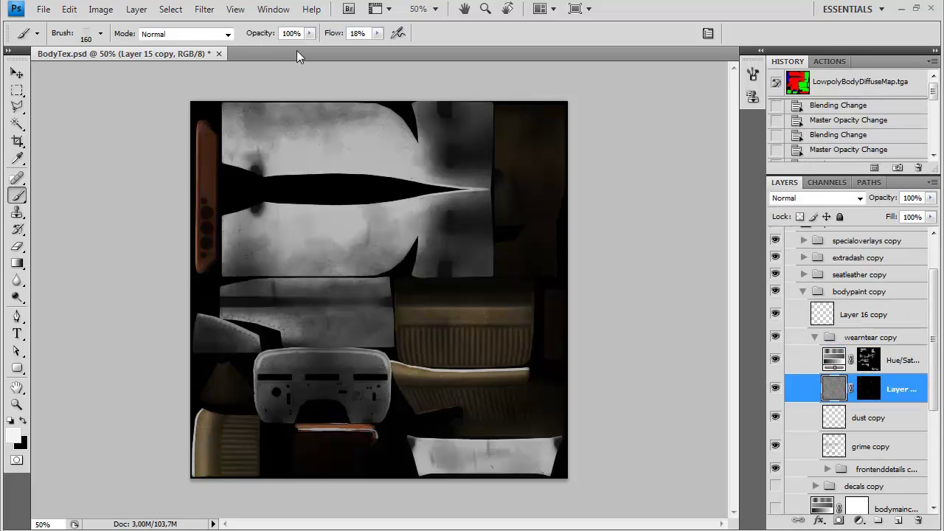
pyautogui.hotkey('ctrl', 'i')
pyautogui.hotkey('ctrl', 'i')
pyautogui.click(100, 9)
pyautogui.moveTo(121, 46)
pyautogui.click(389, 30)
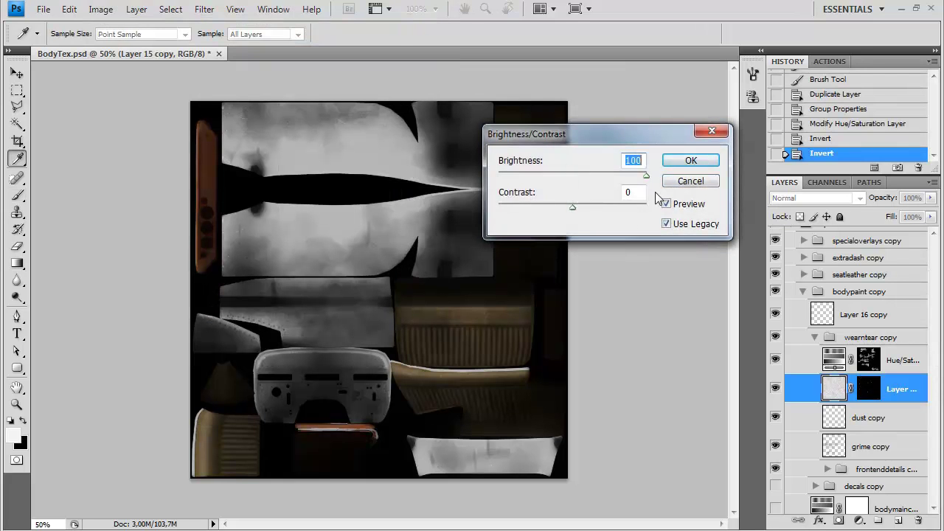
pyautogui.click(690, 161)
pyautogui.press('b')
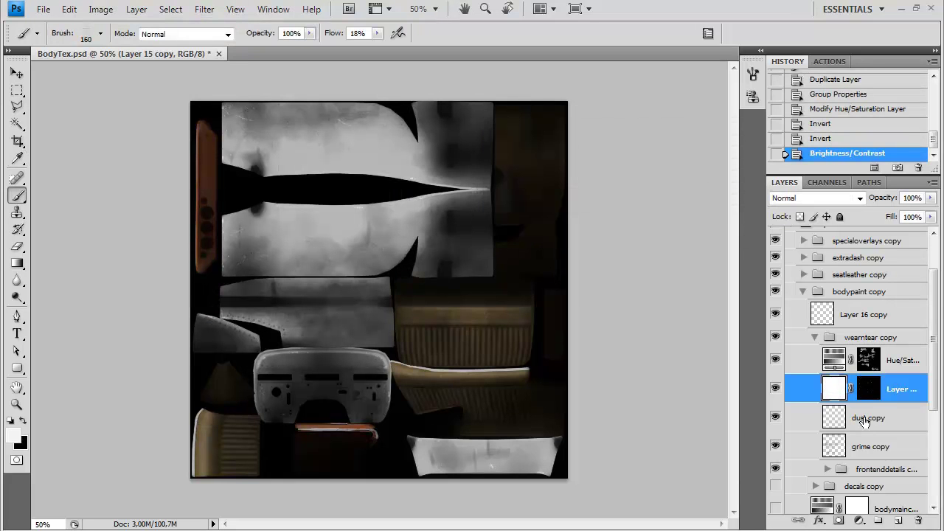
# Fill the dust copy layer's existing pixels with black, then strengthen them by duplicating the layer twice and merging the copies down.
pyautogui.click(832, 419)
pyautogui.hotkey('alt', 'BackSpace')
pyautogui.hotkey('ctrl', 'j')
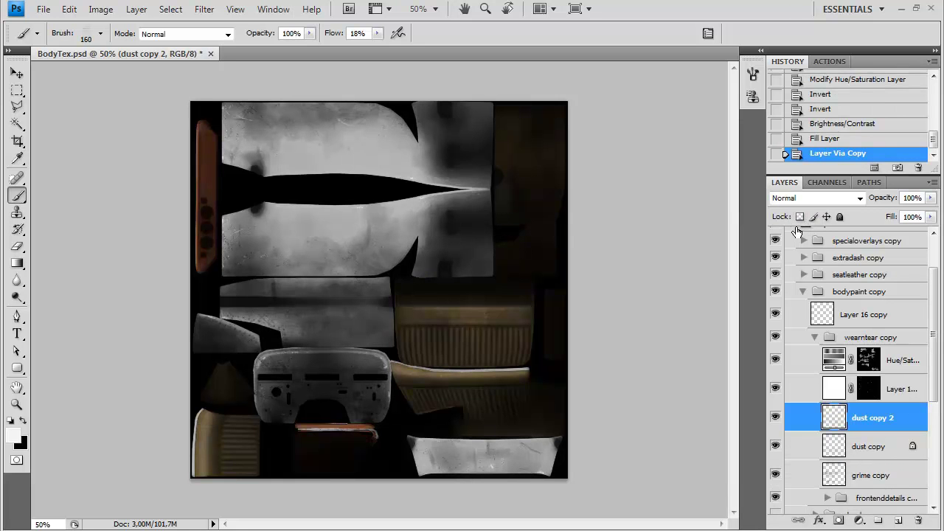
pyautogui.hotkey('ctrl', 'j')
pyautogui.hotkey('ctrl', 'e')
pyautogui.hotkey('ctrl', 'e')
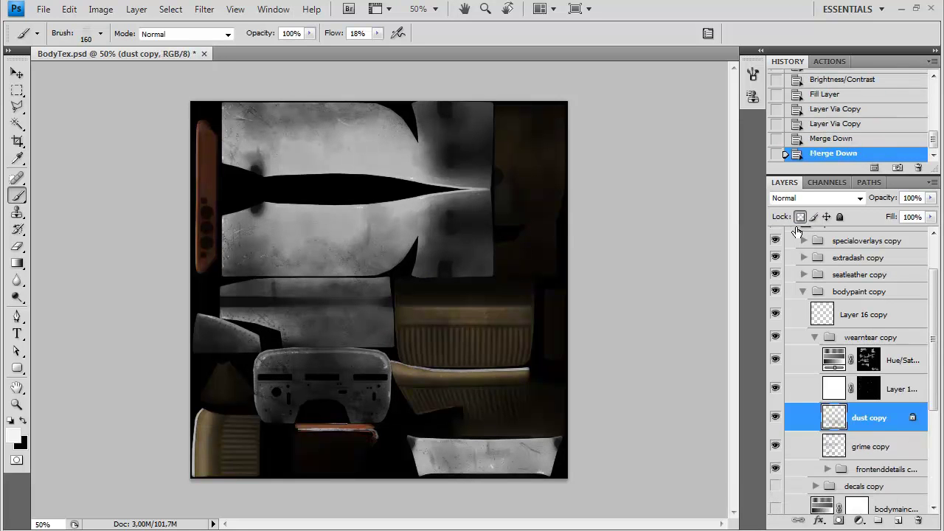
# Duplicate the grime copy layer and lower the duplicate's opacity to darken the grime moderately.
pyautogui.scroll(-1, 888, 439)
pyautogui.click(775, 419)
pyautogui.click(775, 419)
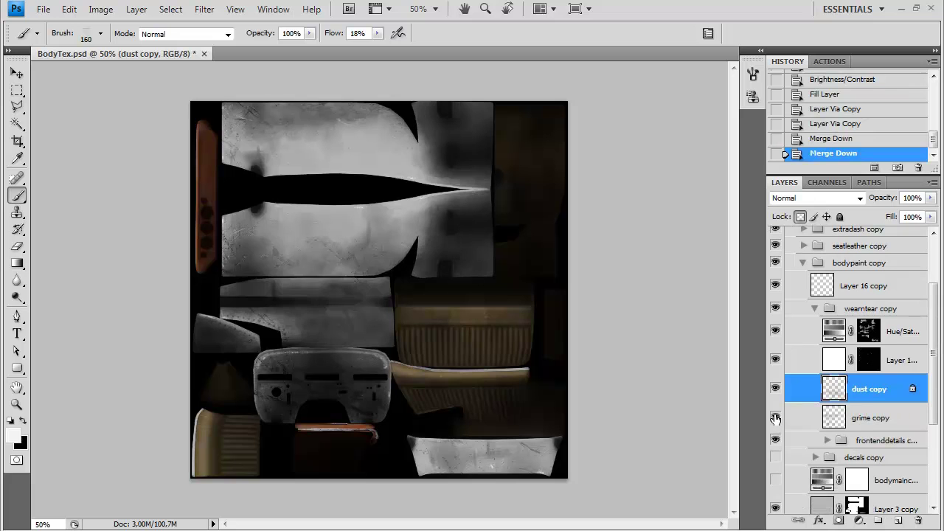
pyautogui.click(858, 419)
pyautogui.hotkey('ctrl', 'j')
pyautogui.click(931, 197)
pyautogui.moveTo(928, 214); pyautogui.dragTo(897, 215)
pyautogui.click(874, 446)
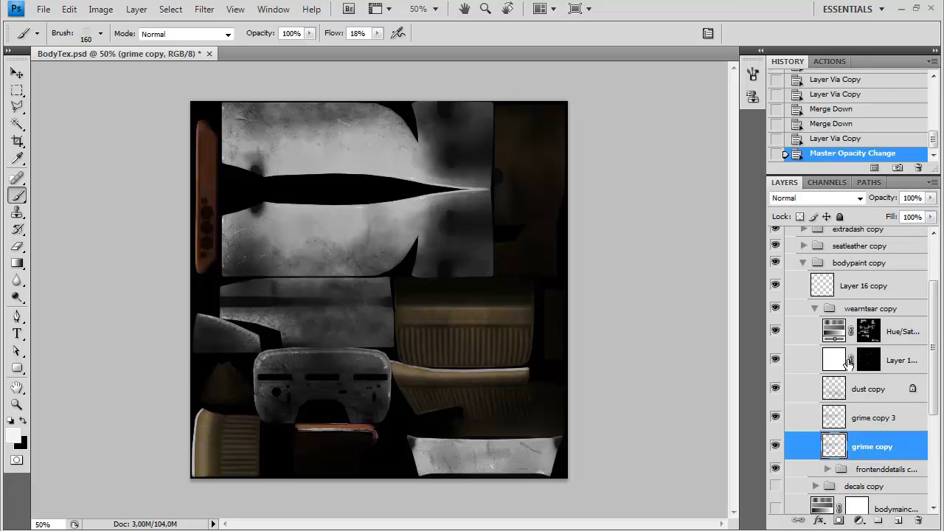
# Collapse the wearntear copy group and expand the seatleather copy group of the specular set.
pyautogui.click(815, 310)
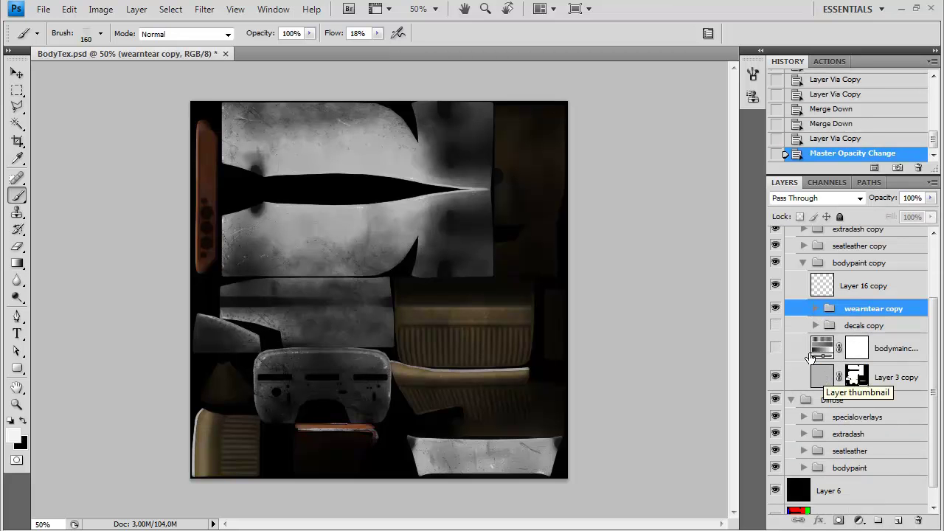
pyautogui.scroll(1, 830, 319)
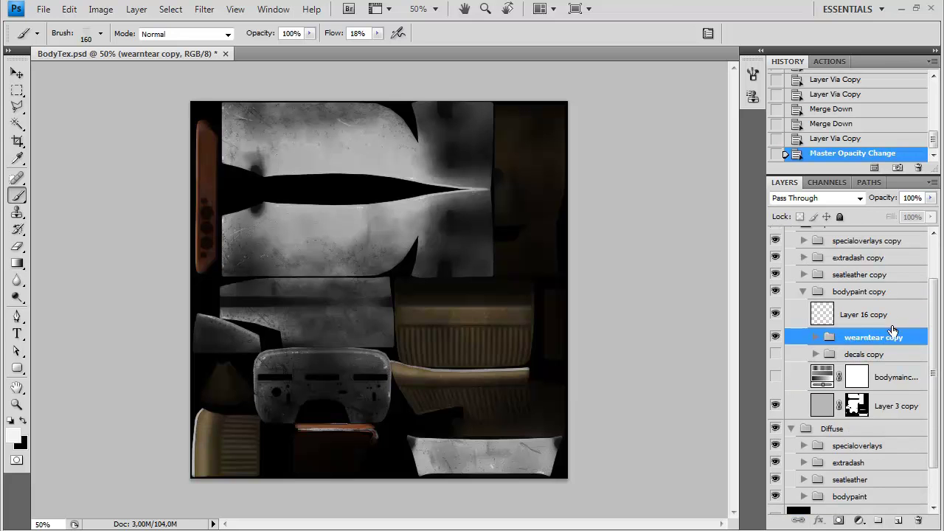
pyautogui.scroll(1, 882, 328)
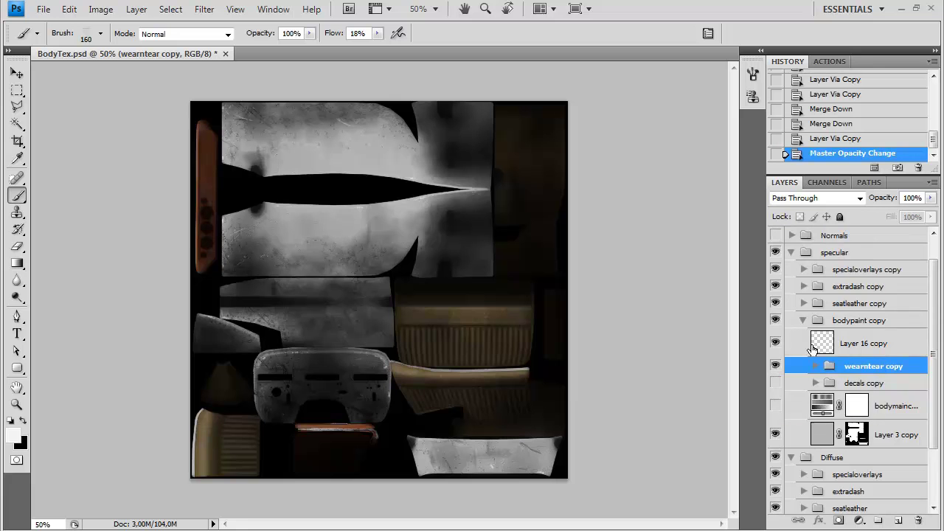
pyautogui.click(804, 269)
pyautogui.click(804, 269)
pyautogui.click(803, 323)
pyautogui.click(804, 351)
pyautogui.click(803, 332)
pyautogui.scroll(-3, 811, 343)
pyautogui.scroll(1, 811, 344)
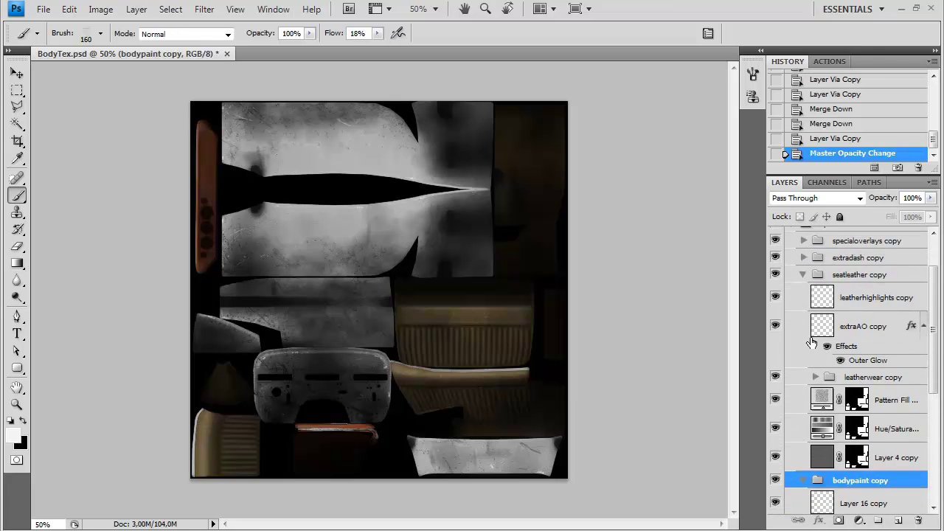
# Hide the Hue/Saturation 2 copy adjustment and adjust Layer 4 copy with brightness 36 and contrast 30.
pyautogui.click(828, 426)
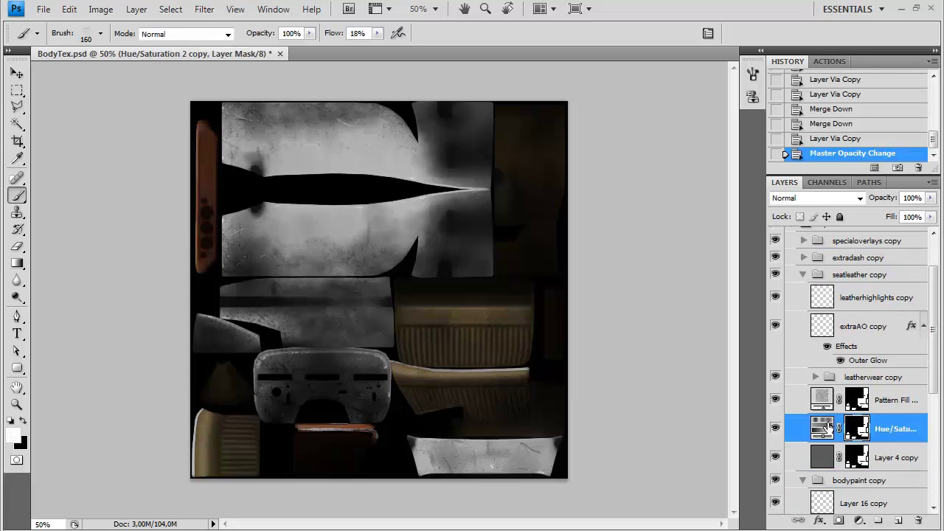
pyautogui.click(775, 429)
pyautogui.click(800, 457)
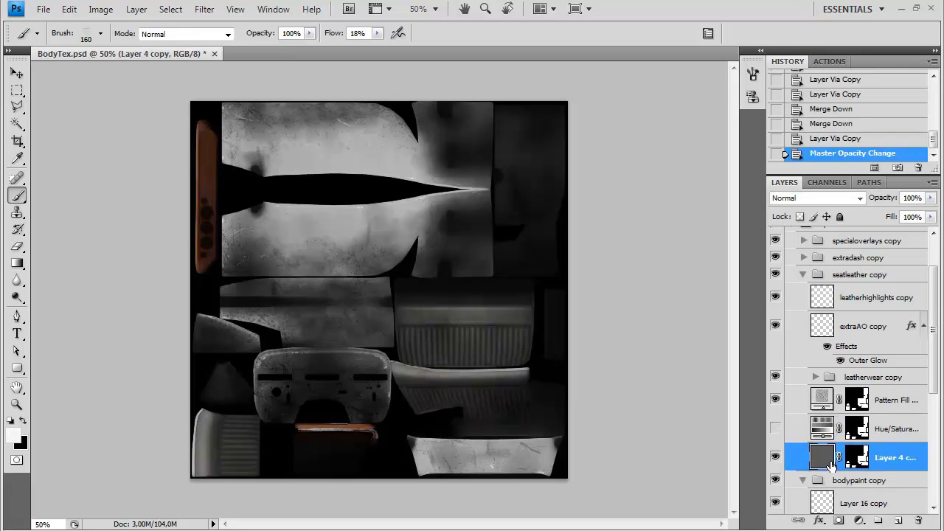
pyautogui.click(101, 9)
pyautogui.moveTo(142, 49)
pyautogui.click(307, 51)
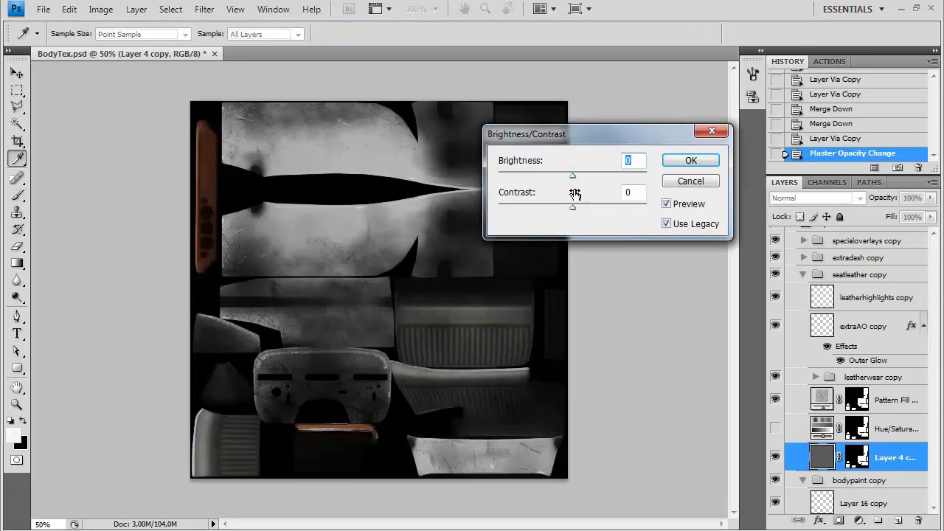
pyautogui.moveTo(573, 175); pyautogui.dragTo(599, 177)
pyautogui.moveTo(576, 208); pyautogui.dragTo(595, 208)
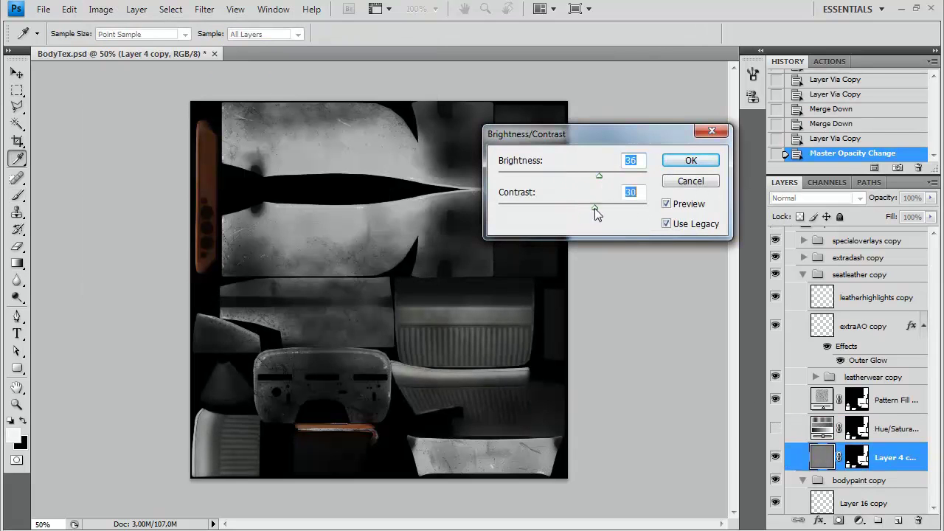
pyautogui.click(690, 161)
pyautogui.press('b')
# Fill the body base Layer 3 copy and the leather base Layer 4 copy with white.
pyautogui.scroll(-3, 848, 413)
pyautogui.click(822, 479)
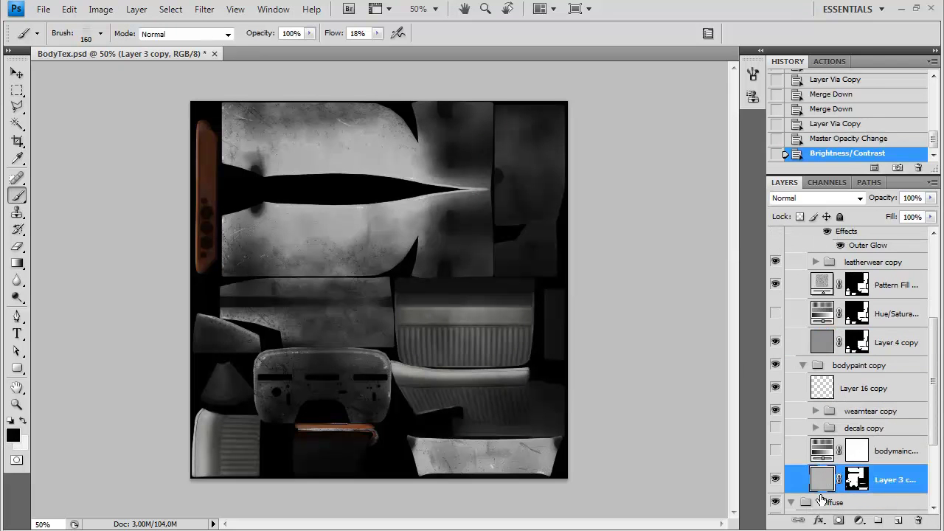
pyautogui.hotkey('alt', 'BackSpace')
pyautogui.press('x')
pyautogui.scroll(-1, 930, 369)
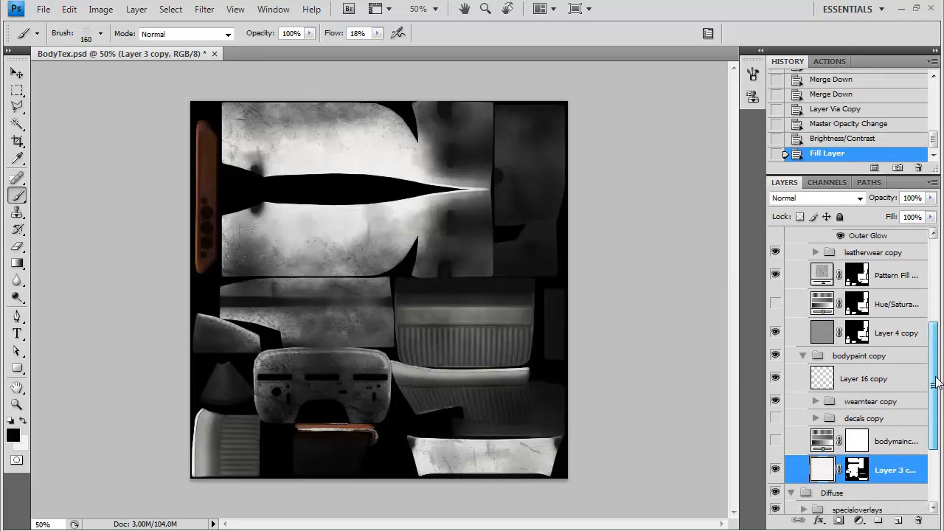
pyautogui.click(822, 325)
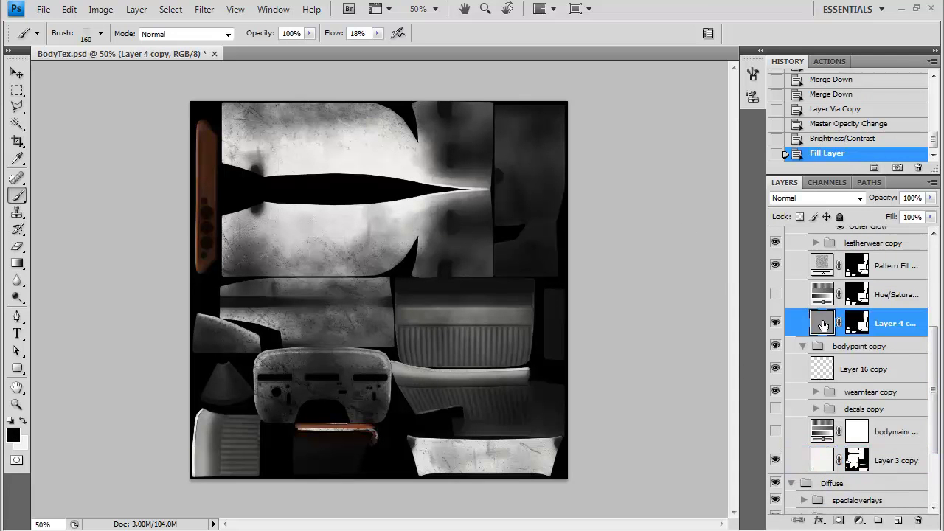
pyautogui.hotkey('ctrl', 'BackSpace')
pyautogui.hotkey('ctrl', '+')
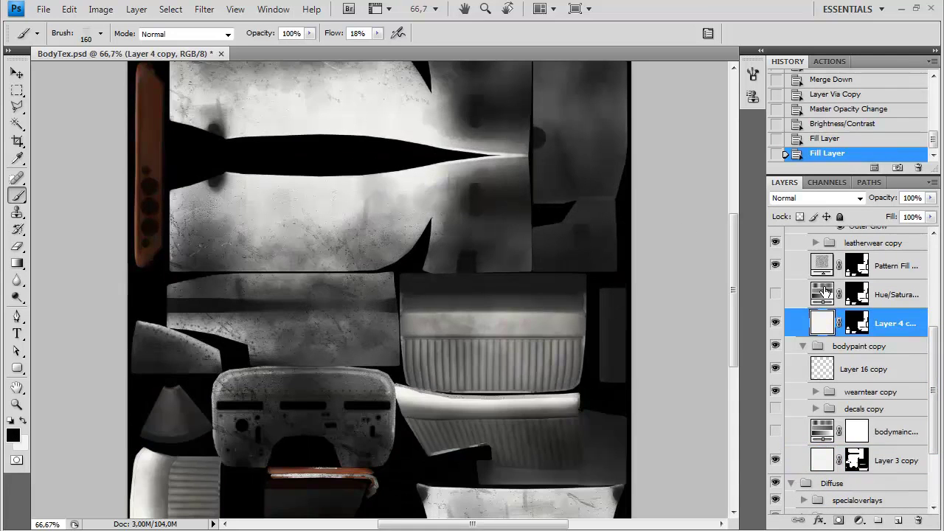
# Make the Hue/Saturation 2 copy adjustment visible again over the leather areas.
pyautogui.click(826, 293)
pyautogui.scroll(1, 838, 298)
pyautogui.press('x')
pyautogui.click(775, 323)
pyautogui.click(775, 323)
pyautogui.click(775, 323)
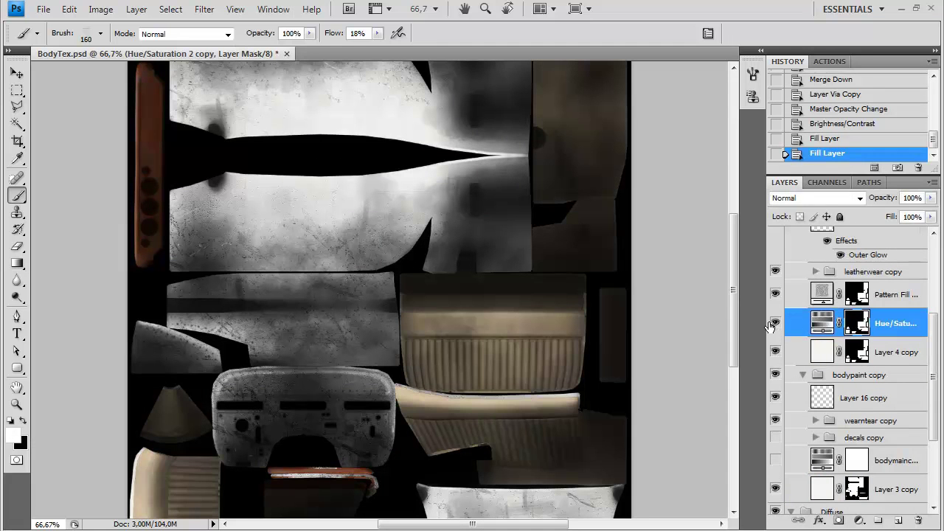
# Check the colour settings of the Hue/Saturation 2 copy adjustment and return to the layer stack.
pyautogui.doubleClick(820, 323)
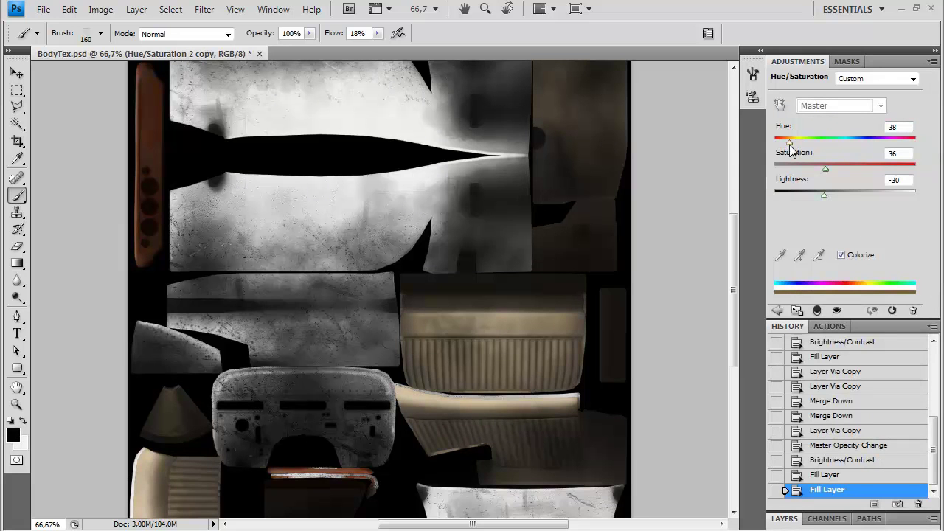
pyautogui.click(926, 63)
pyautogui.click(933, 63)
pyautogui.click(760, 258)
pyautogui.click(789, 519)
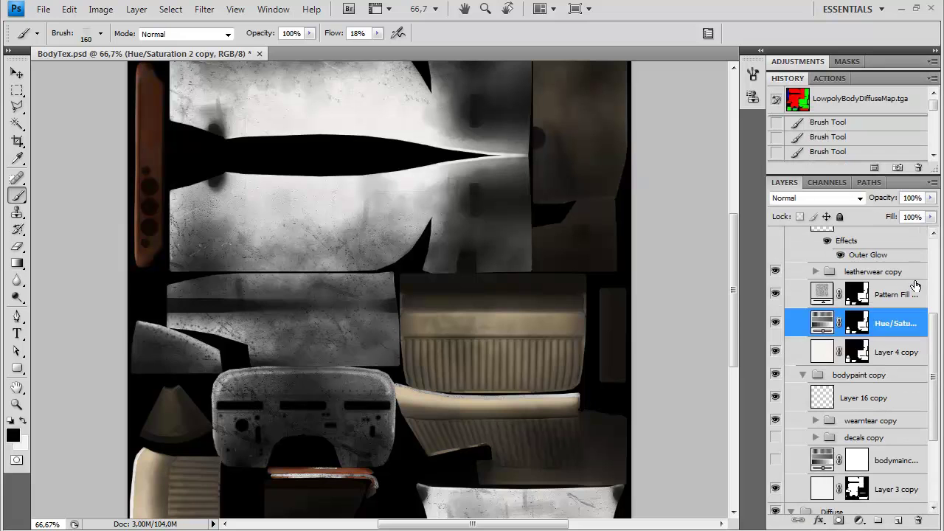
# Hide the Pattern Fill 1 copy 2 layer in the seatleather copy group.
pyautogui.click(878, 295)
pyautogui.scroll(1, 878, 295)
pyautogui.click(775, 321)
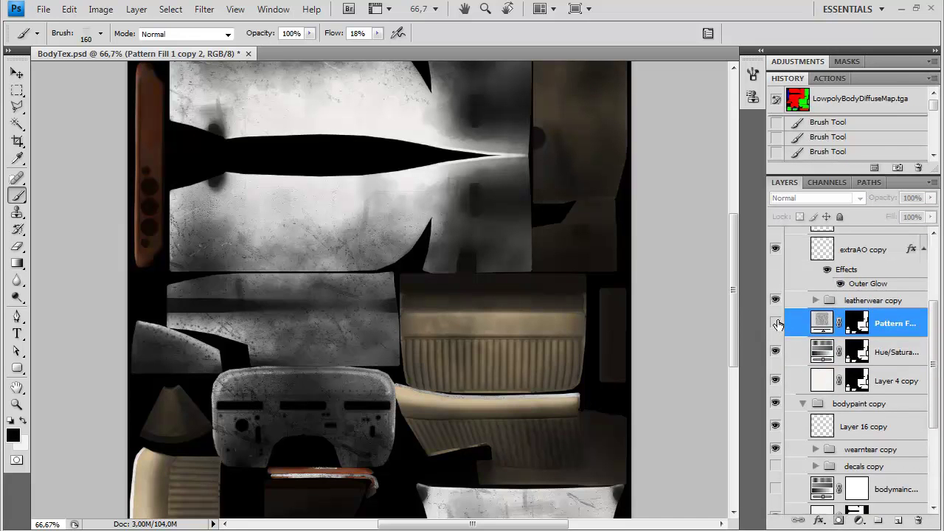
# Expand the leatherwear copy group and fill Layer 17 copy with black, leaving its mask alone.
pyautogui.scroll(1, 811, 335)
pyautogui.click(815, 330)
pyautogui.scroll(-1, 818, 340)
pyautogui.click(848, 391)
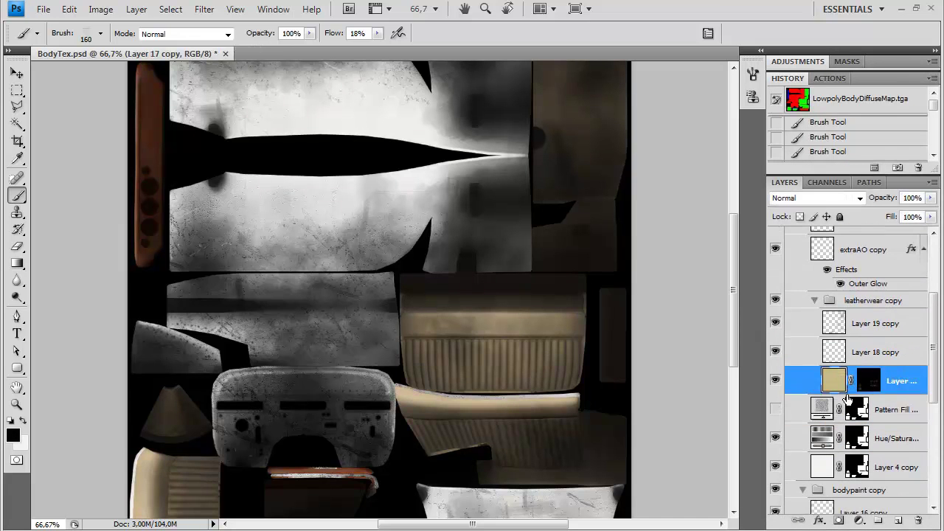
pyautogui.press('x')
pyautogui.hotkey('ctrl', 'BackSpace')
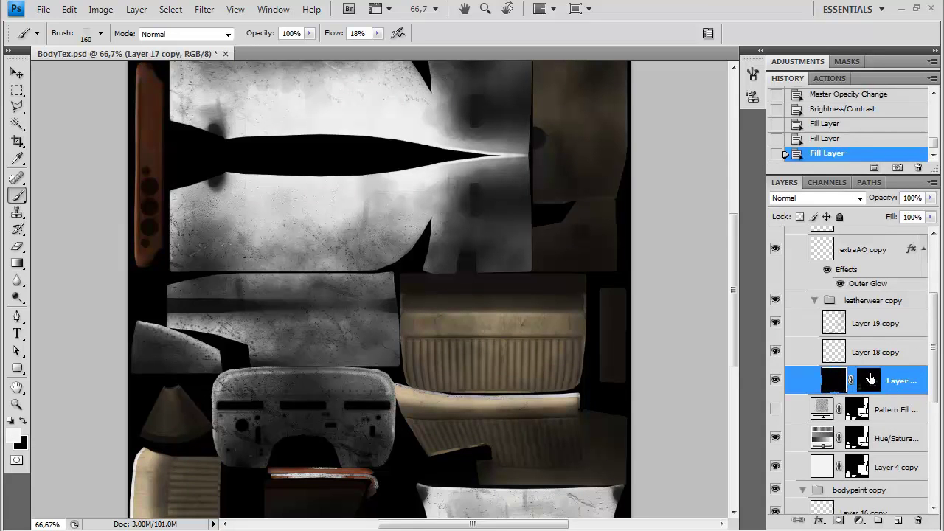
# Duplicate Layer 17 copy, and fill the existing marks on Layer 18 copy with black while keeping its transparent areas locked.
pyautogui.hotkey('ctrl', 'j')
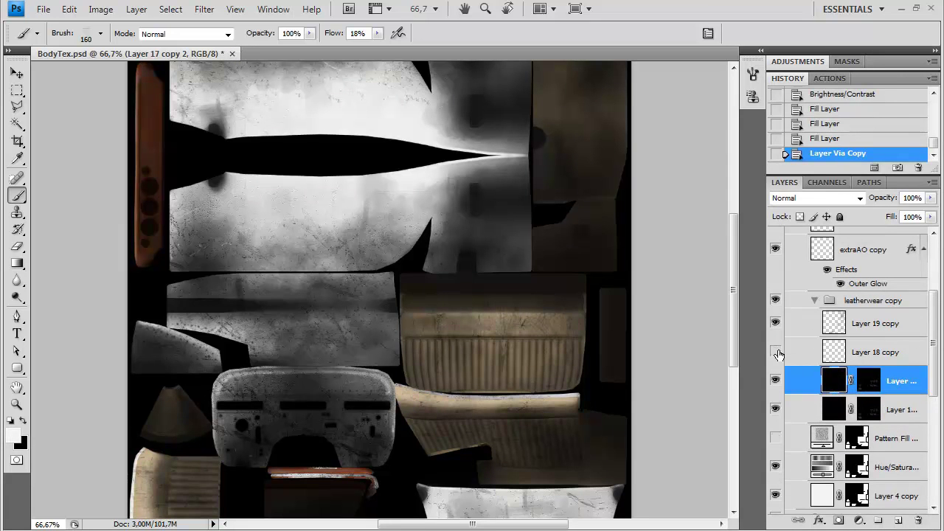
pyautogui.keyDown('ctrl'); pyautogui.click(838, 355); pyautogui.keyUp('ctrl')
pyautogui.click(489, 217)
pyautogui.click(901, 353)
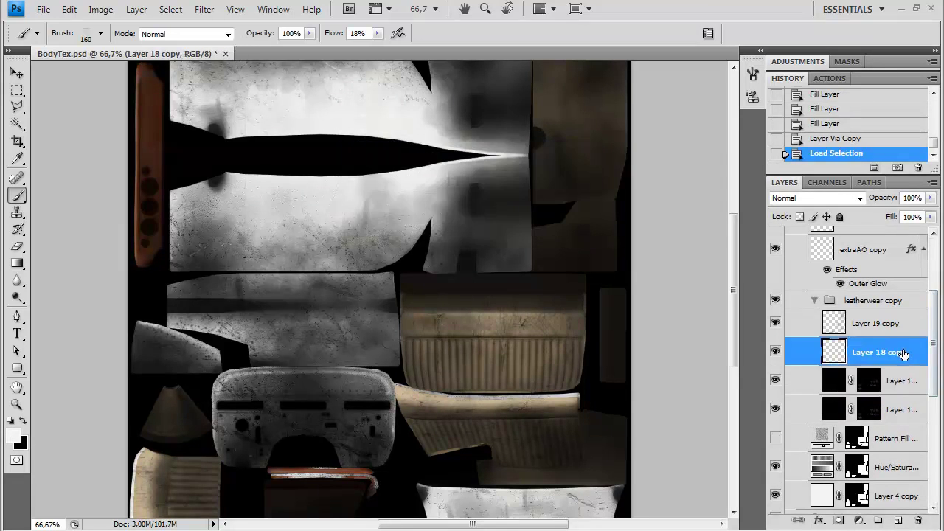
pyautogui.hotkey('ctrl', 'BackSpace')
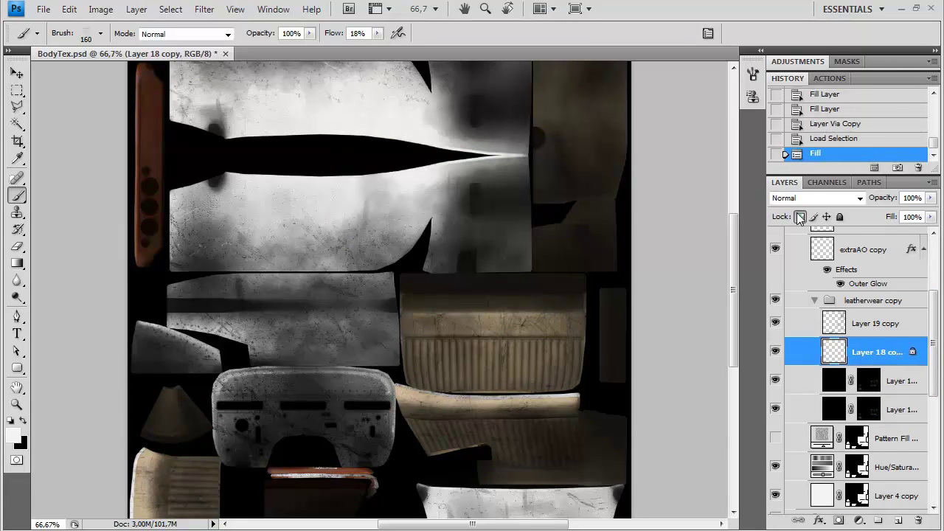
# Strengthen the Layer 18 copy marks by duplicating them twice and merging the duplicates back into Layer 18 copy.
pyautogui.hotkey('ctrl', 'j')
pyautogui.hotkey('ctrl', 'j')
pyautogui.hotkey('ctrl', 'e')
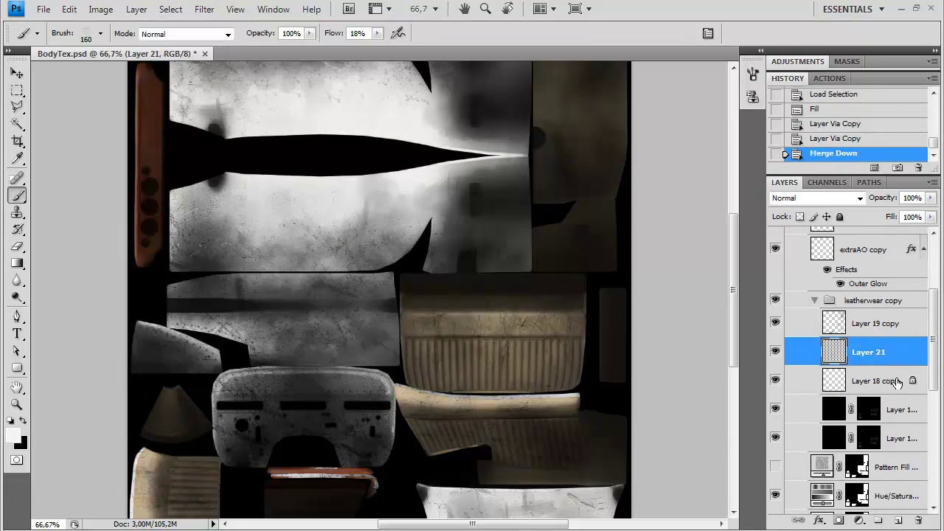
pyautogui.hotkey('ctrl', 'e')
# Toggle Layer 19 copy and leatherhighlights copy to examine what each contributes to the seat leather.
pyautogui.click(775, 324)
pyautogui.click(776, 324)
pyautogui.click(851, 323)
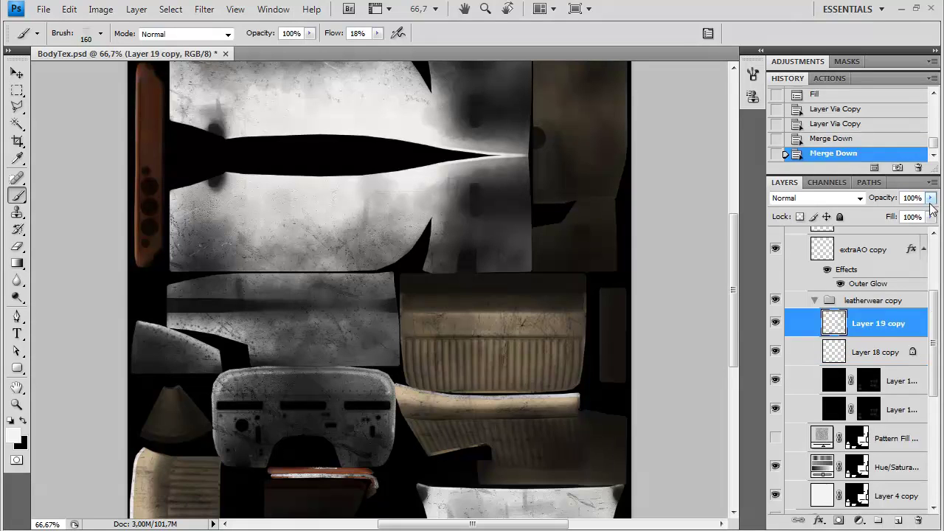
pyautogui.moveTo(606, 422); pyautogui.dragTo(653, 348)
pyautogui.scroll(3, 856, 338)
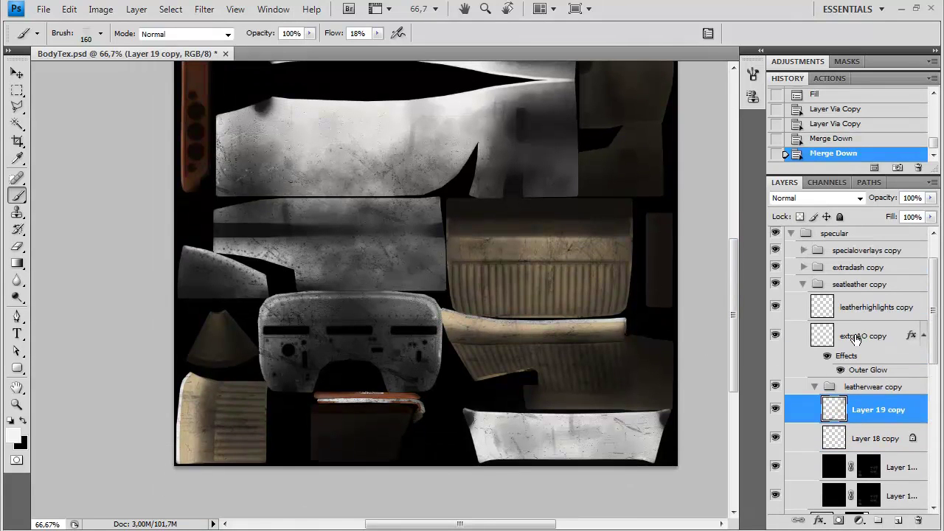
pyautogui.click(776, 308)
pyautogui.click(776, 308)
pyautogui.moveTo(551, 375); pyautogui.dragTo(548, 345)
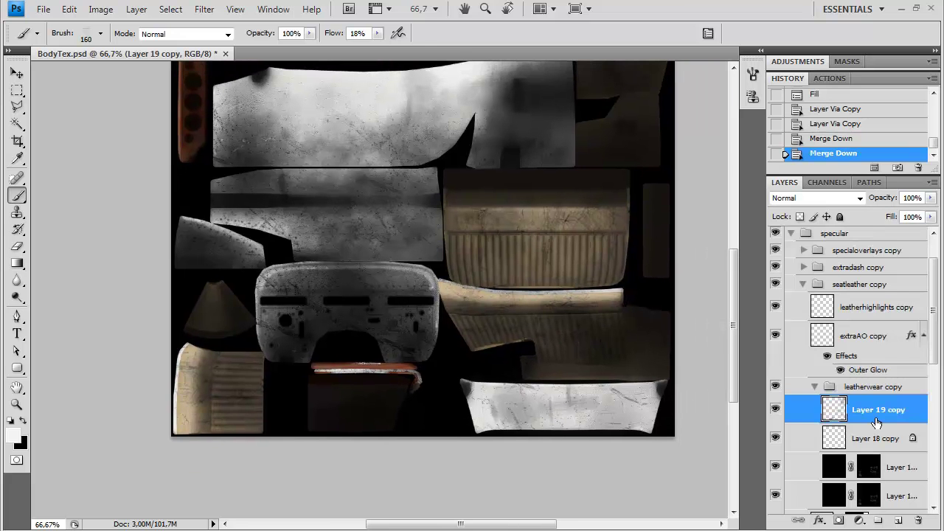
# Hide the Hue/Saturation adjustment below the pattern fill in the seatleather copy group.
pyautogui.scroll(-3, 876, 424)
pyautogui.scroll(-3, 875, 424)
pyautogui.moveTo(641, 293); pyautogui.dragTo(654, 472)
pyautogui.moveTo(607, 294); pyautogui.dragTo(616, 336)
pyautogui.scroll(-4, 600, 295)
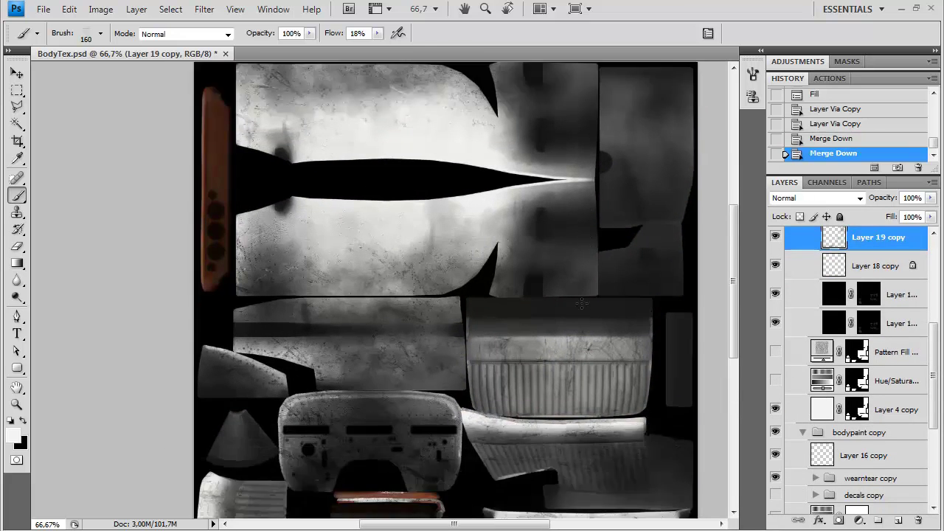
# Collapse the leatherwear copy and seatleather copy groups, and expand the extradash copy and specialoverlays copy groups.
pyautogui.click(900, 343)
pyautogui.scroll(5, 896, 344)
pyautogui.click(816, 356)
pyautogui.scroll(1, 816, 350)
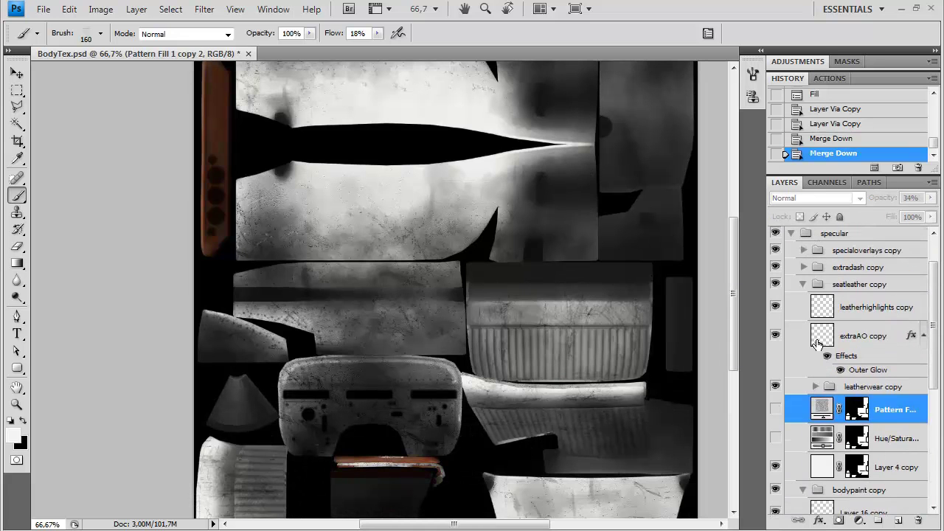
pyautogui.click(804, 283)
pyautogui.click(802, 267)
pyautogui.click(802, 250)
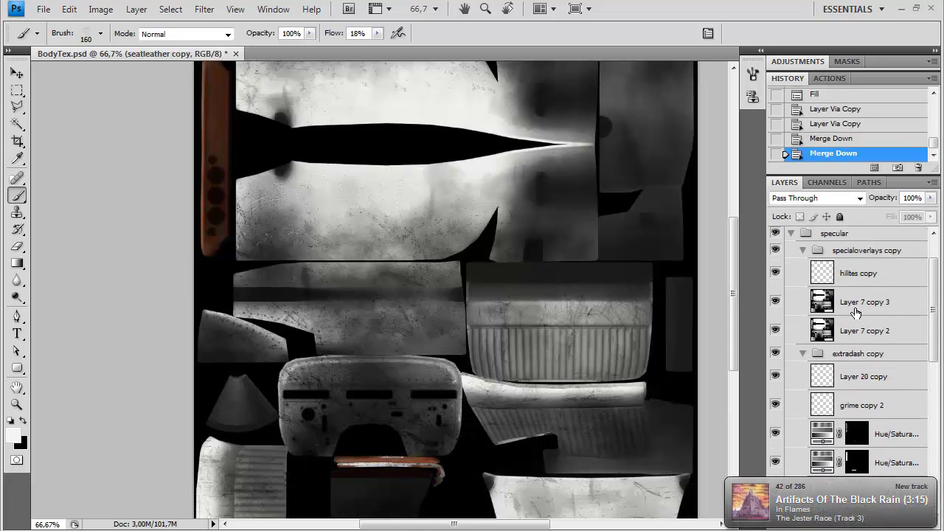
# Delete Layer 7 copy 3 from the specialoverlays copy group and set Layer 7 copy 2 to 100% opacity.
pyautogui.click(867, 302)
pyautogui.rightClick(838, 295)
pyautogui.click(711, 252)
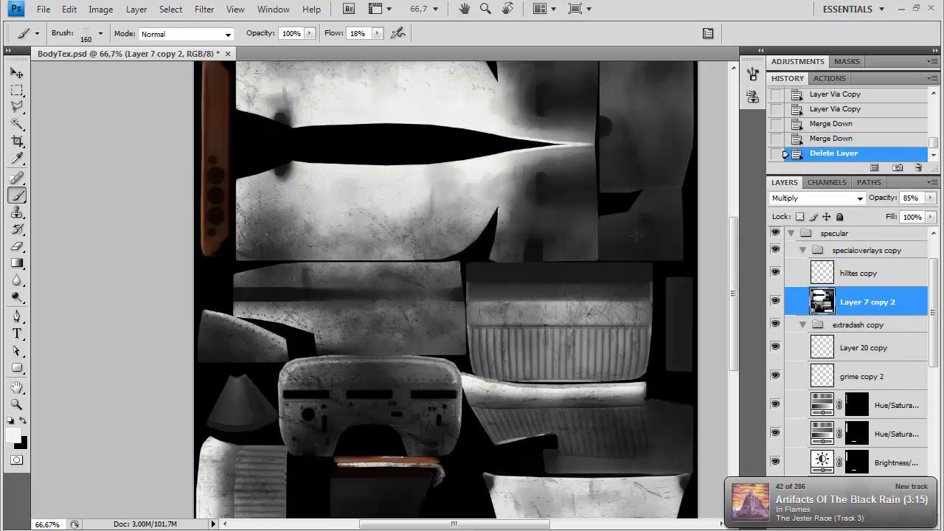
pyautogui.click(826, 271)
pyautogui.click(862, 301)
pyautogui.click(930, 198)
pyautogui.moveTo(921, 212)
pyautogui.mouseDown()
pyautogui.moveTo(934, 214)
pyautogui.moveTo(933, 223)
pyautogui.mouseUp()
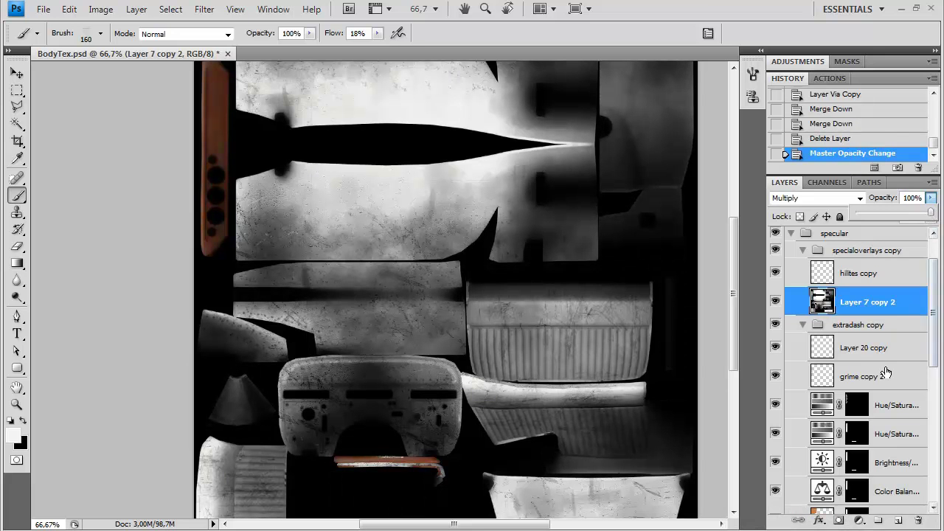
# Fill Layer 5 copy in the extradash copy group with white, leaving its mask alone.
pyautogui.click(885, 376)
pyautogui.click(861, 344)
pyautogui.scroll(-2, 861, 344)
pyautogui.click(821, 435)
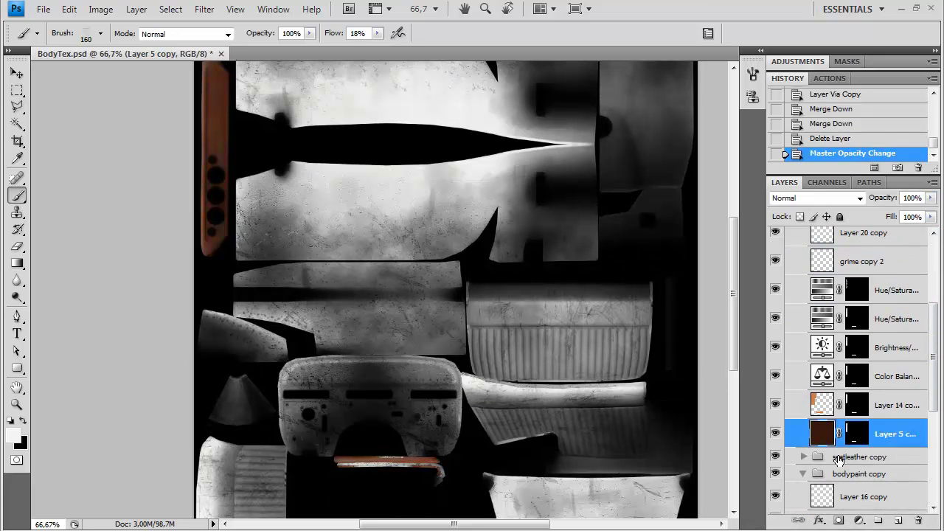
pyautogui.press('x')
pyautogui.hotkey('ctrl', 'BackSpace')
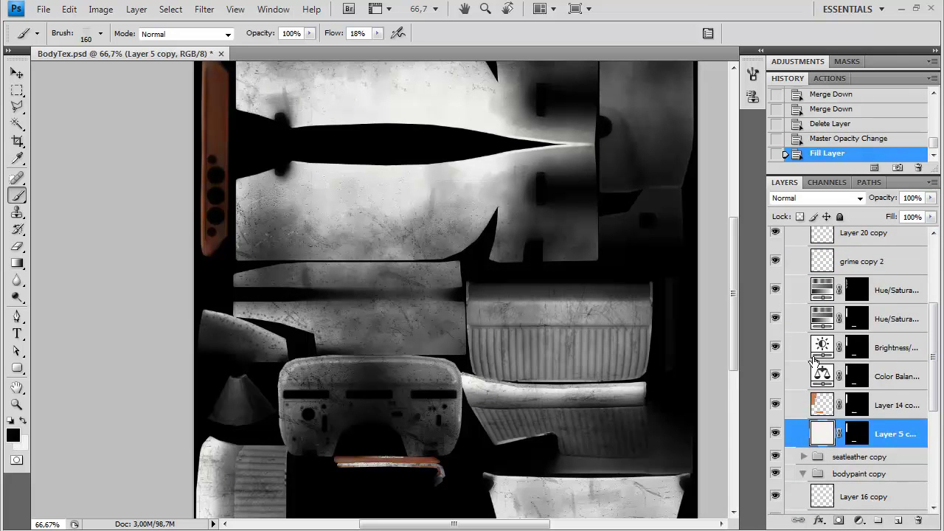
# Hide the Color Balance adjustment in extradash copy, then desaturate Layer 14 copy and apply Auto Tone to it.
pyautogui.click(775, 318)
pyautogui.click(775, 318)
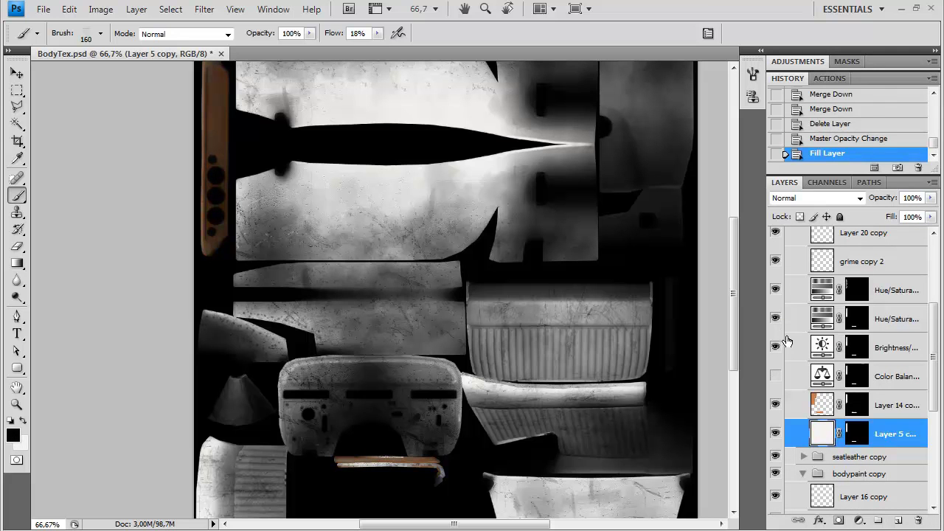
pyautogui.click(824, 407)
pyautogui.hotkey('shift', 'ctrl', 'u')
pyautogui.hotkey('shift', 'ctrl', 'l')
pyautogui.moveTo(489, 244); pyautogui.dragTo(494, 263)
pyautogui.hotkey('ctrl', '+')
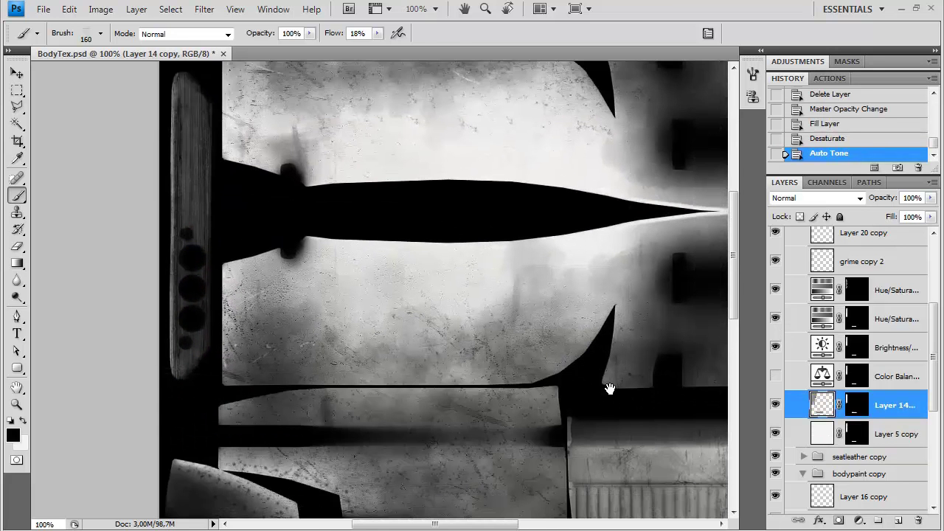
# Set the lightness of the Hue/Saturation 4 copy adjustment to -62 and return to the layer stack.
pyautogui.click(863, 299)
pyautogui.doubleClick(822, 290)
pyautogui.moveTo(866, 194); pyautogui.dragTo(801, 196)
pyautogui.click(780, 519)
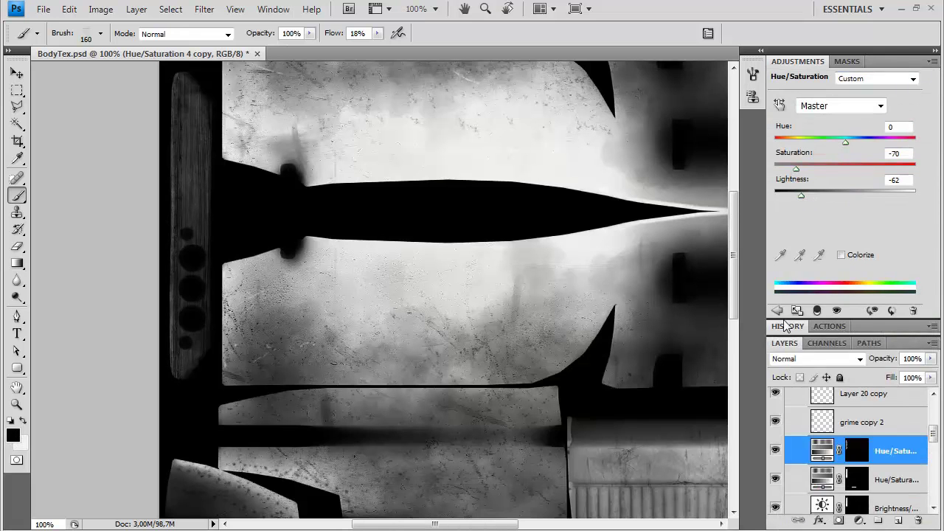
pyautogui.click(803, 65)
pyautogui.click(789, 79)
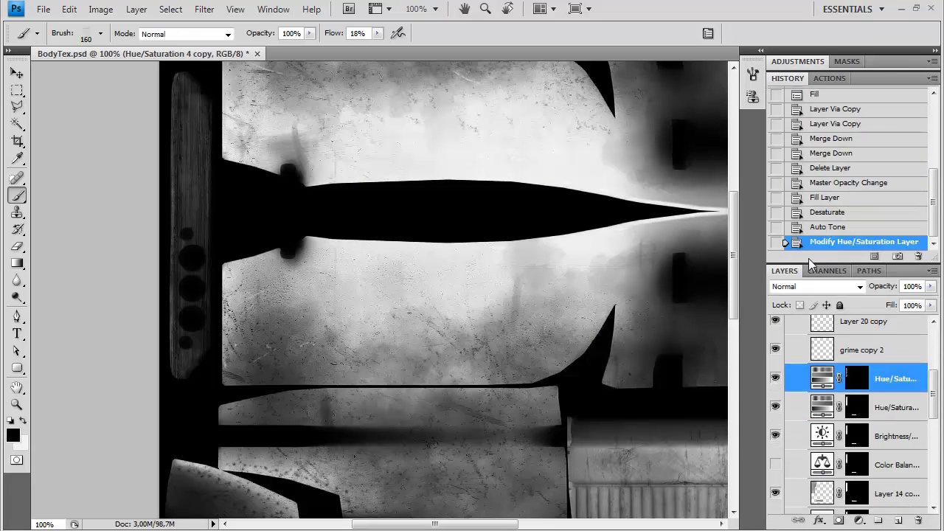
pyautogui.moveTo(816, 267); pyautogui.dragTo(816, 215)
# Hide the Hue/Saturation 1 copy and Brightness/Contrast adjustments, and duplicate the Hue/Saturation 4 copy adjustment.
pyautogui.click(819, 358)
pyautogui.click(776, 357)
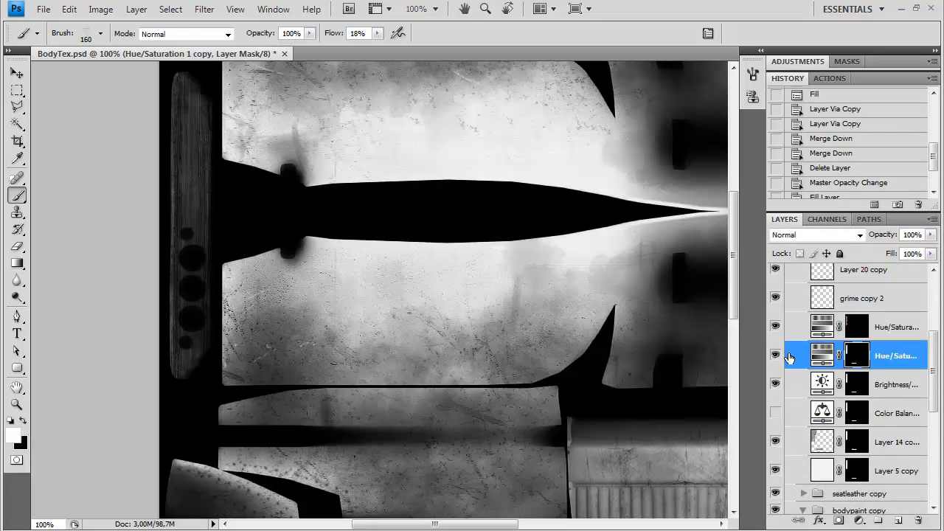
pyautogui.click(775, 356)
pyautogui.click(776, 356)
pyautogui.click(776, 385)
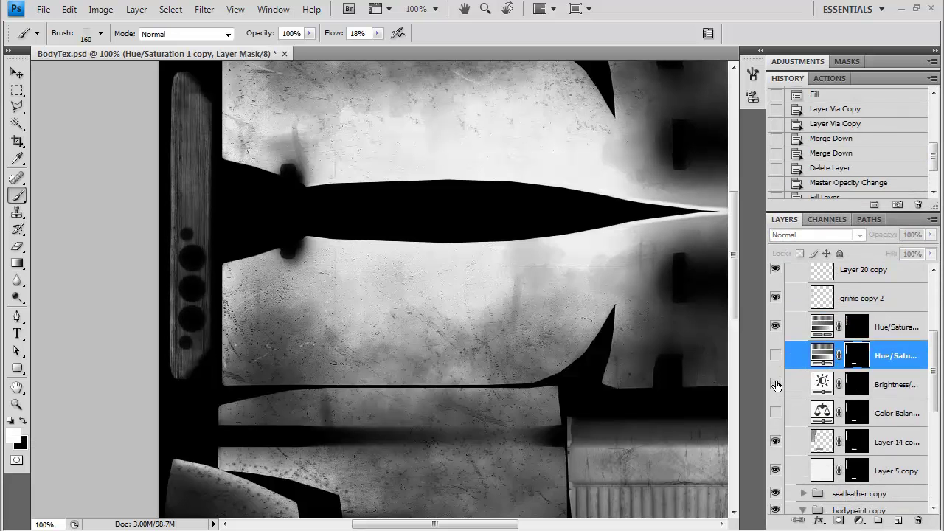
pyautogui.click(822, 329)
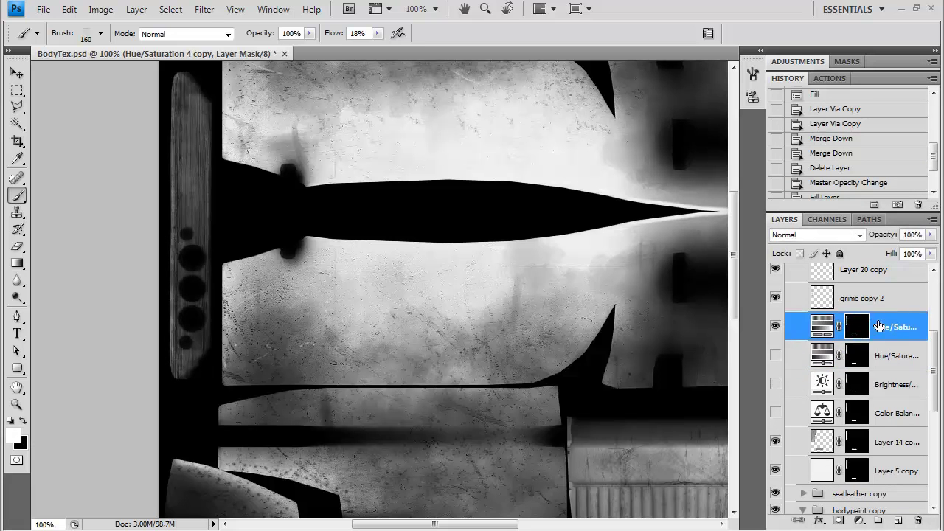
pyautogui.hotkey('ctrl', 'j')
# Try Overlay on Layer 14 copy, settle on the Multiply blend mode, and lower the layer's opacity.
pyautogui.click(889, 471)
pyautogui.scroll(-1, 882, 460)
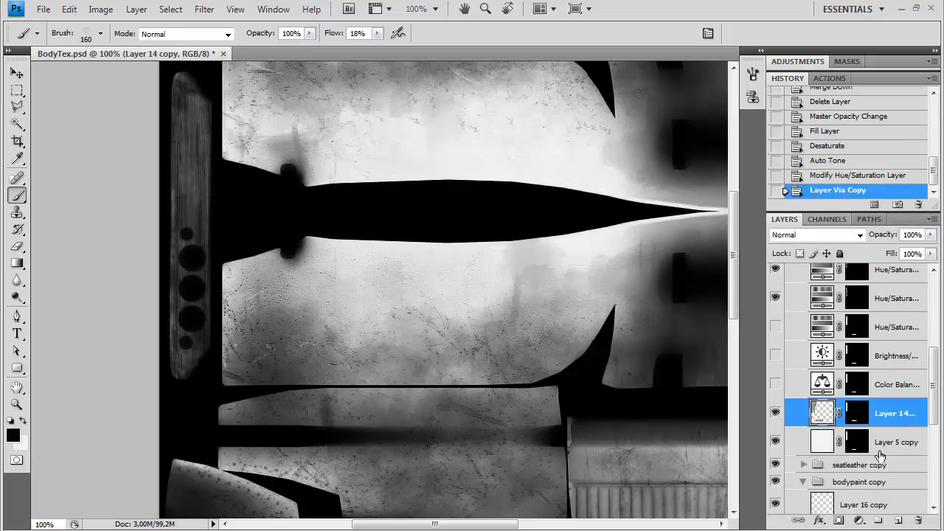
pyautogui.click(848, 236)
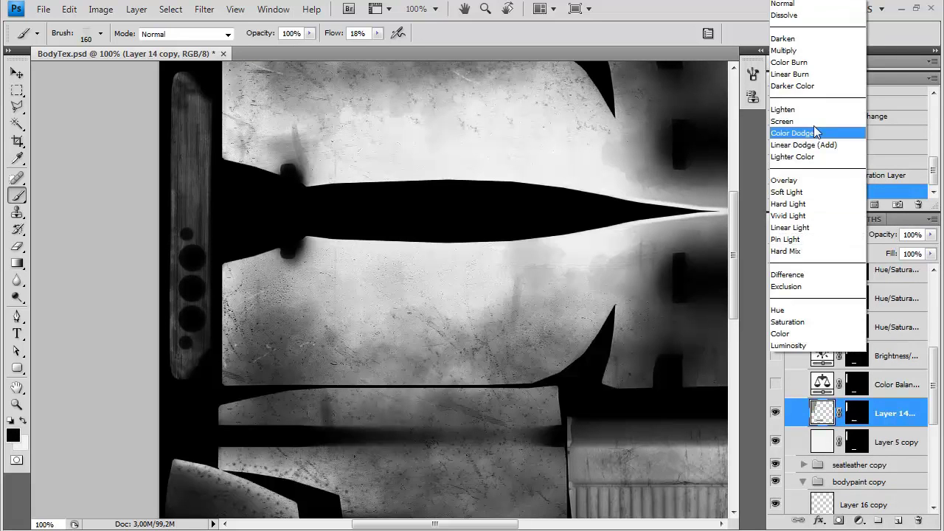
pyautogui.click(790, 178)
pyautogui.click(855, 235)
pyautogui.click(793, 47)
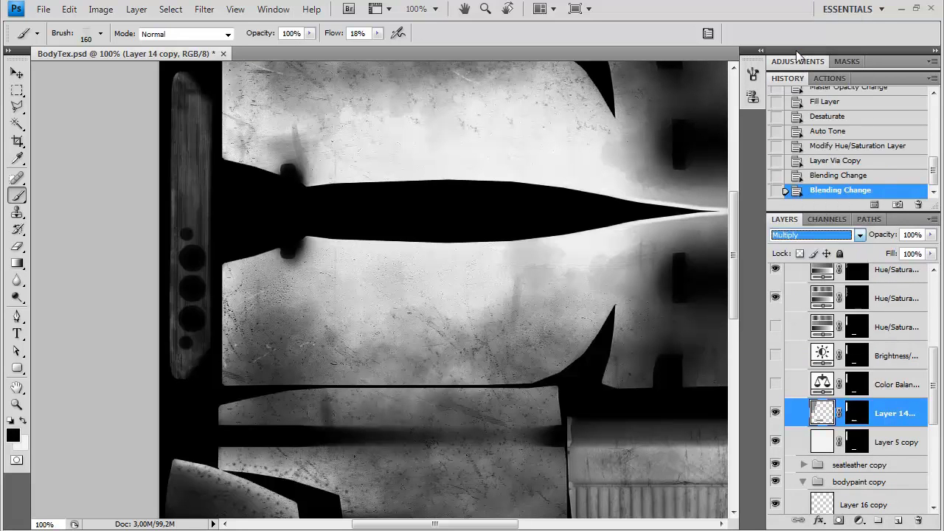
pyautogui.click(931, 234)
pyautogui.moveTo(922, 255); pyautogui.dragTo(901, 253)
# Check the effect of grime copy 2, and fill the marks on Layer 20 copy with white, transparency locked.
pyautogui.click(890, 333)
pyautogui.scroll(3, 891, 333)
pyautogui.click(860, 326)
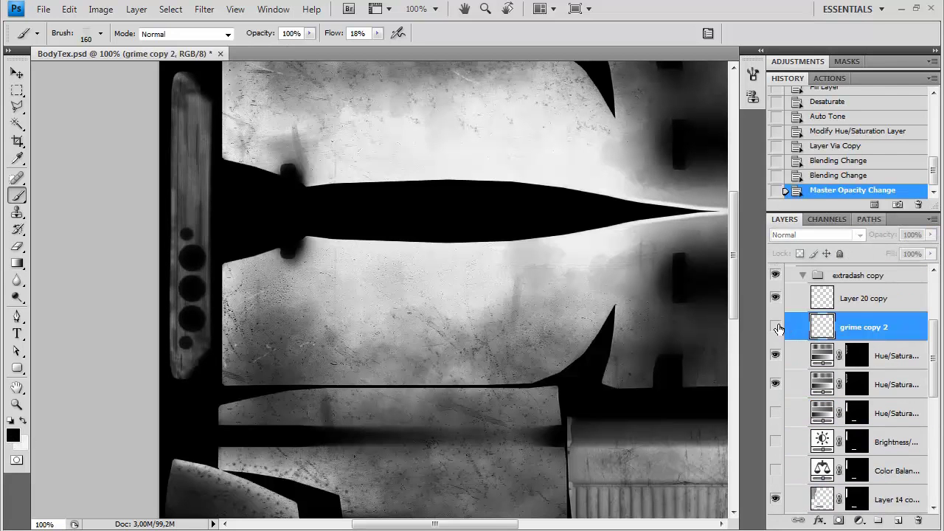
pyautogui.click(857, 302)
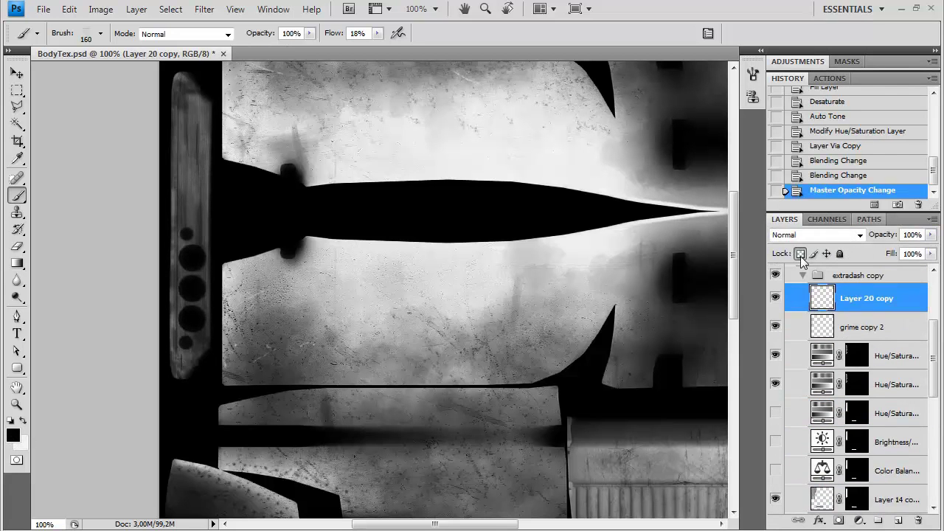
pyautogui.press('x')
pyautogui.hotkey('alt', 'BackSpace')
# Strengthen the white Layer 20 copy marks by duplicating the layer three times and merging the duplicates back down.
pyautogui.hotkey('ctrl', 'j')
pyautogui.hotkey('ctrl', 'j')
pyautogui.hotkey('ctrl', 'j')
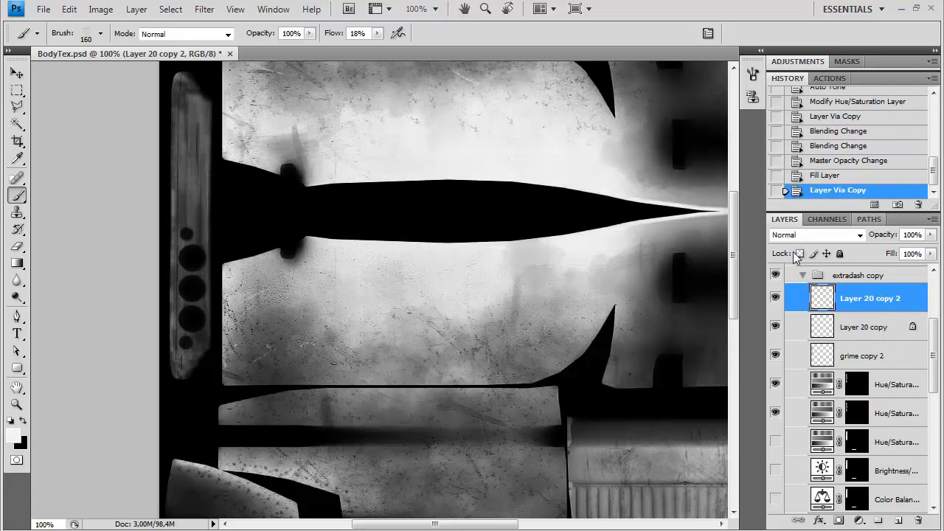
pyautogui.hotkey('ctrl', 'e')
pyautogui.hotkey('ctrl', 'e')
pyautogui.hotkey('ctrl', 'e')
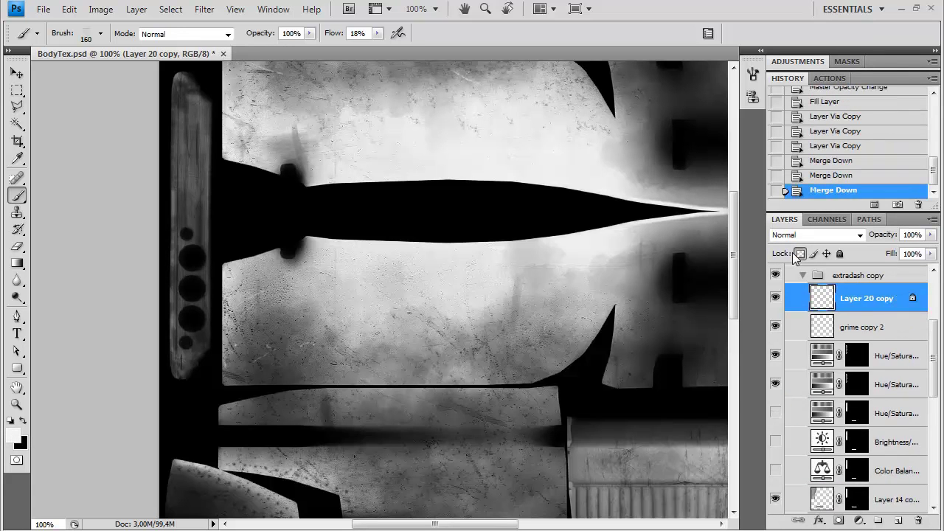
# Collapse the extradash copy and specialoverlays copy groups and review the whole specular texture.
pyautogui.scroll(-3, 844, 396)
pyautogui.scroll(5, 829, 403)
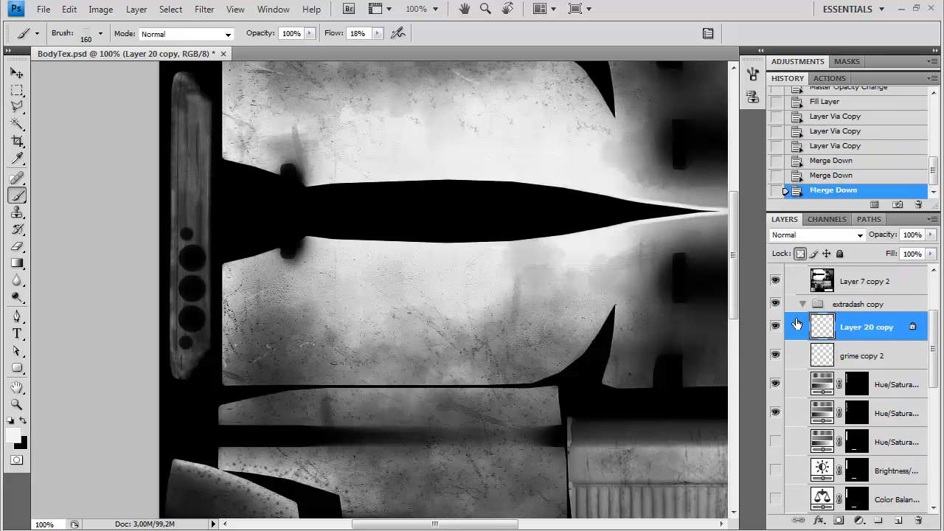
pyautogui.click(802, 303)
pyautogui.scroll(1, 800, 330)
pyautogui.hotkey('ctrl', '-')
pyautogui.hotkey('ctrl', '-')
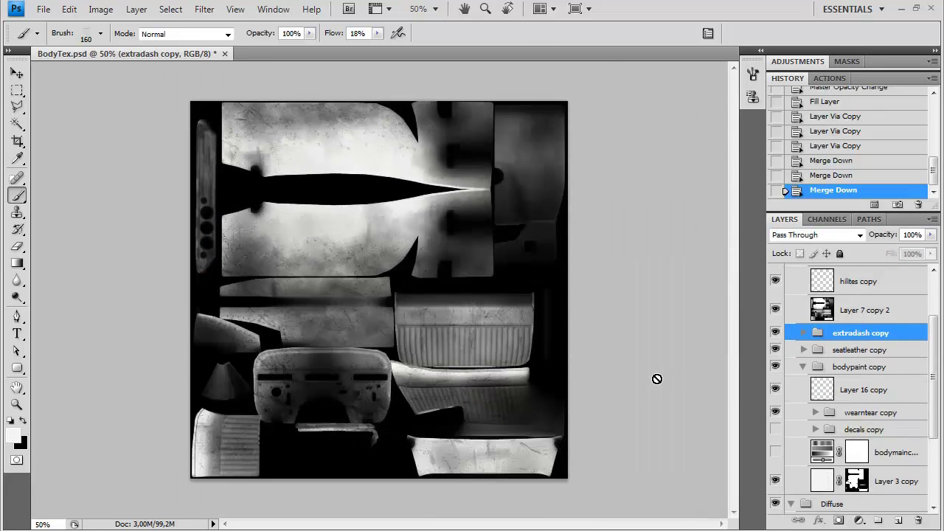
pyautogui.hotkey('ctrl', '+')
pyautogui.scroll(4, 807, 336)
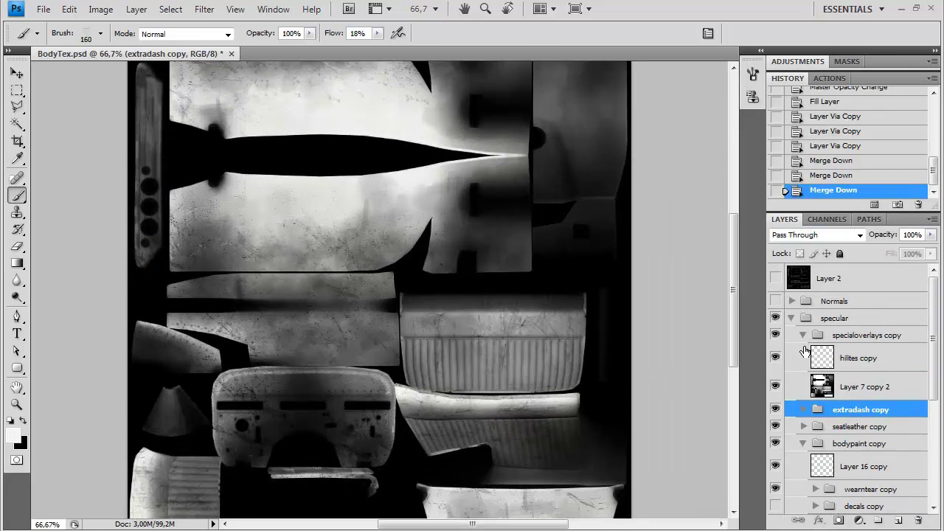
pyautogui.click(803, 337)
pyautogui.scroll(-5, 815, 362)
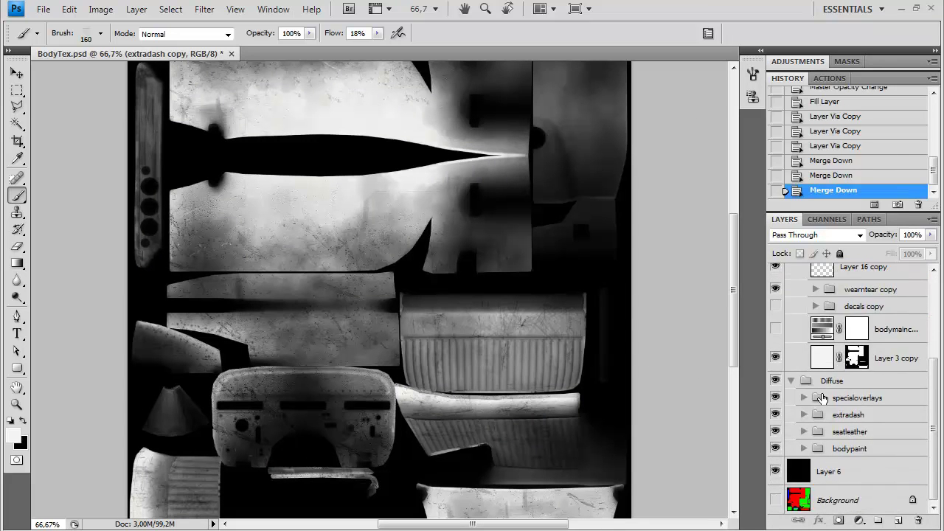
# Expand the wearntear copy group and its nested frontenddetails copy group inside bodypaint copy.
pyautogui.scroll(3, 832, 415)
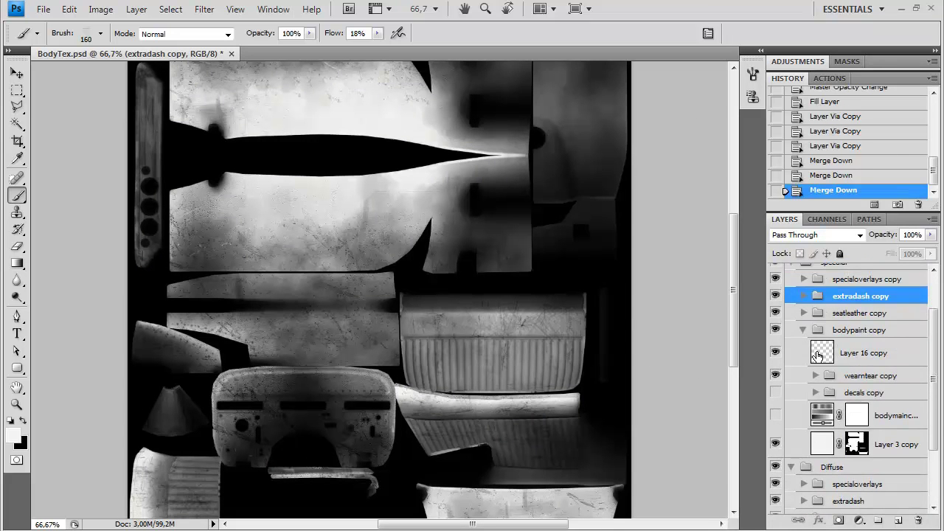
pyautogui.click(816, 377)
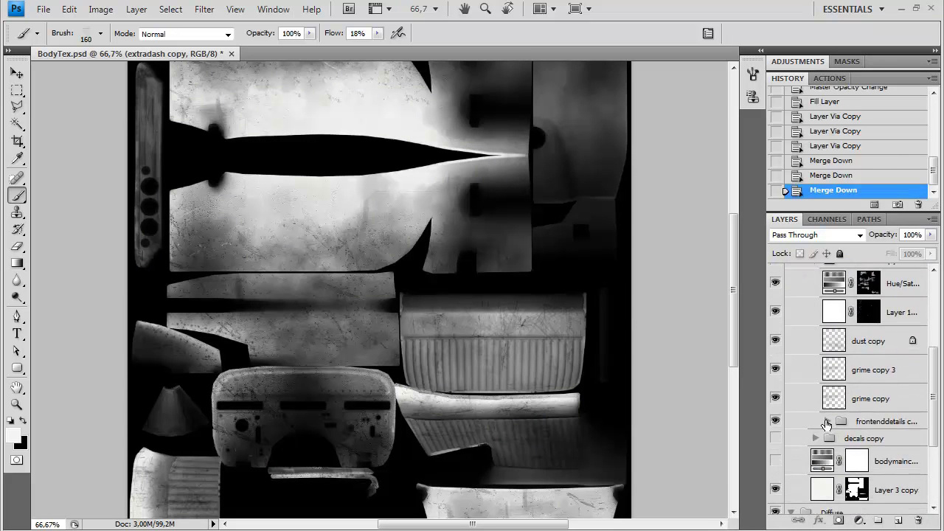
pyautogui.click(826, 421)
pyautogui.scroll(-1, 818, 370)
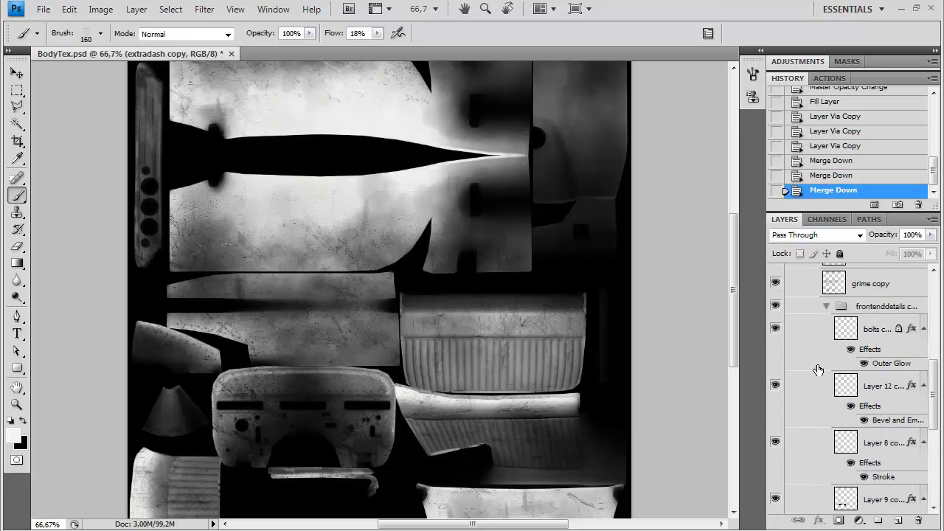
# Clear the layer style from the bolts layer in frontenddetails copy and fill its bolts with black, transparency locked.
pyautogui.click(844, 342)
pyautogui.rightClick(870, 352)
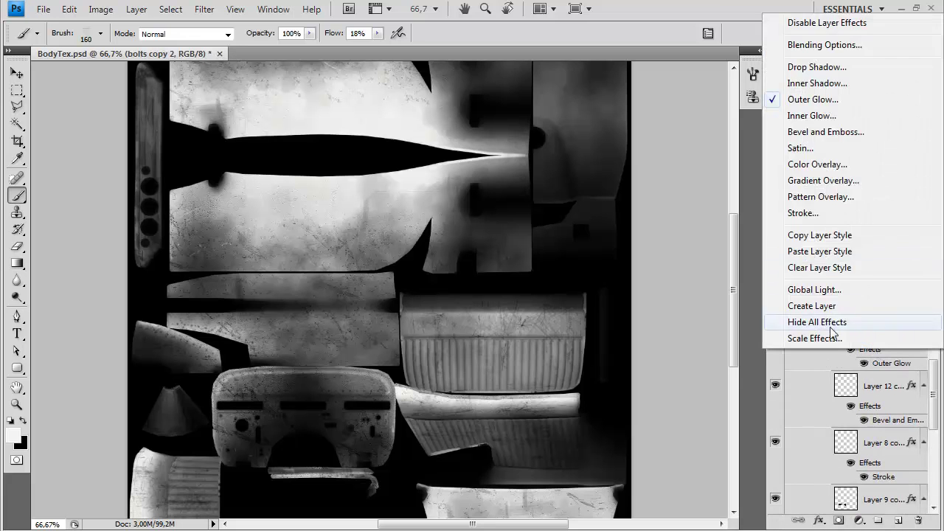
pyautogui.click(820, 267)
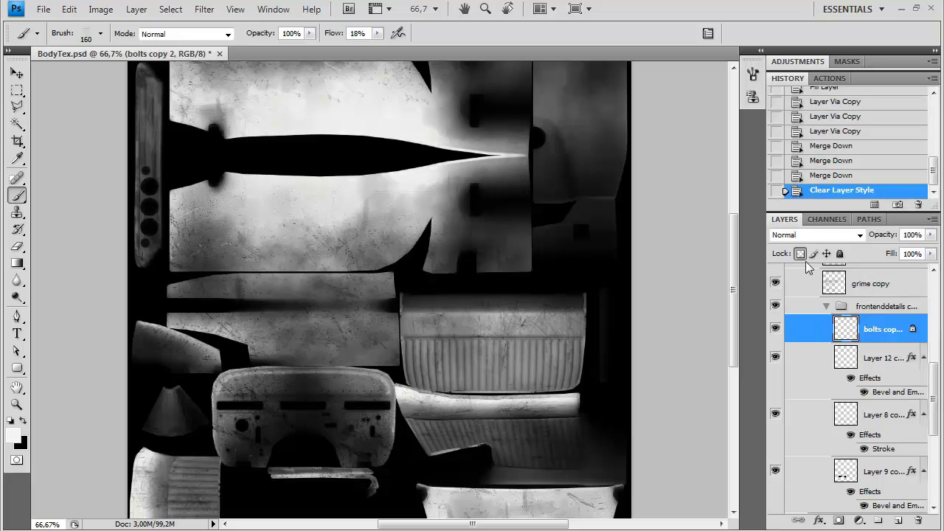
pyautogui.press('x')
pyautogui.hotkey('alt', 'BackSpace')
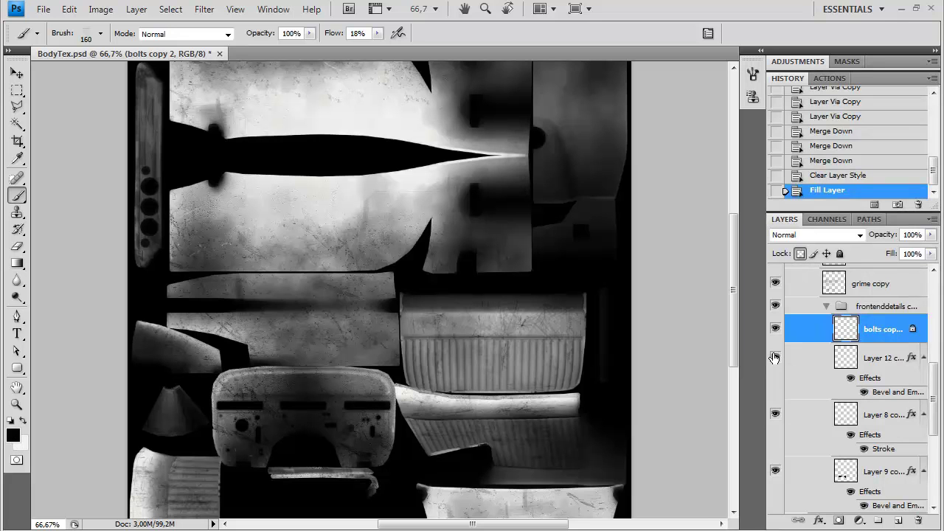
pyautogui.rightClick(874, 377)
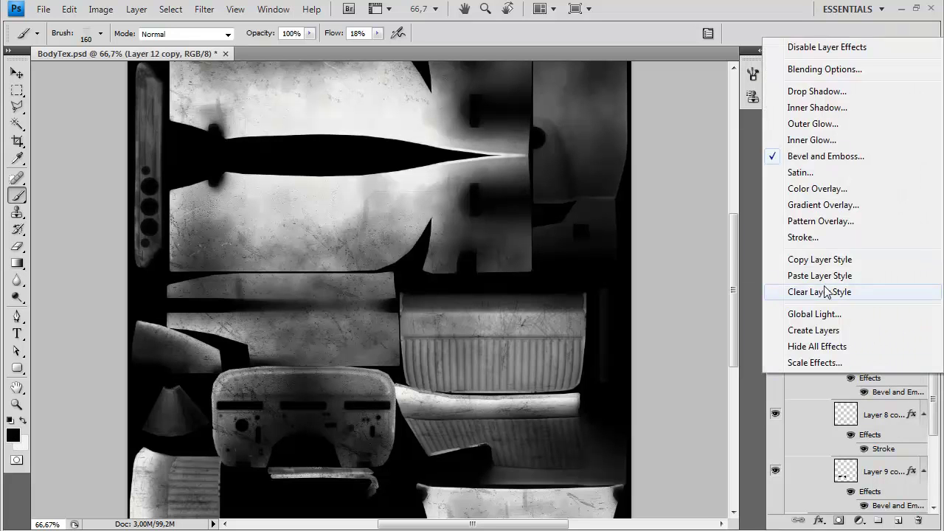
pyautogui.click(786, 297)
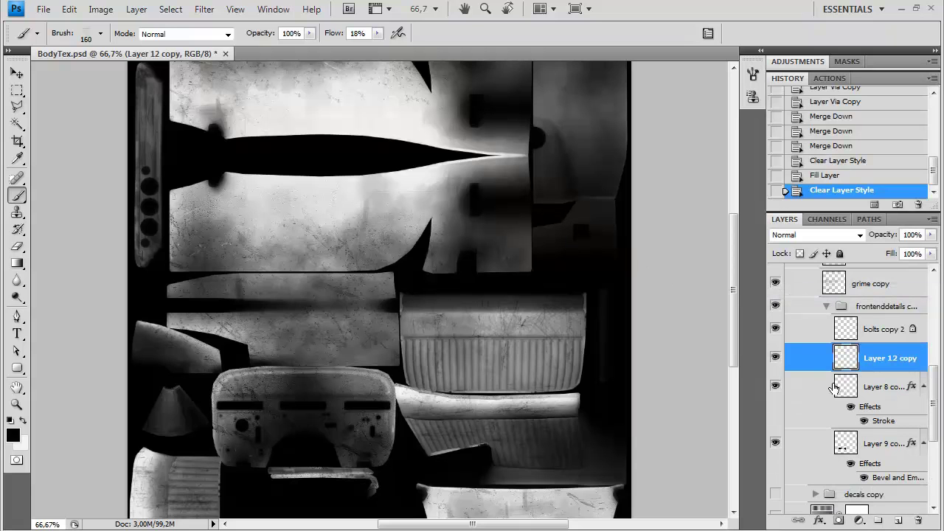
pyautogui.hotkey('ctrl', 'z')
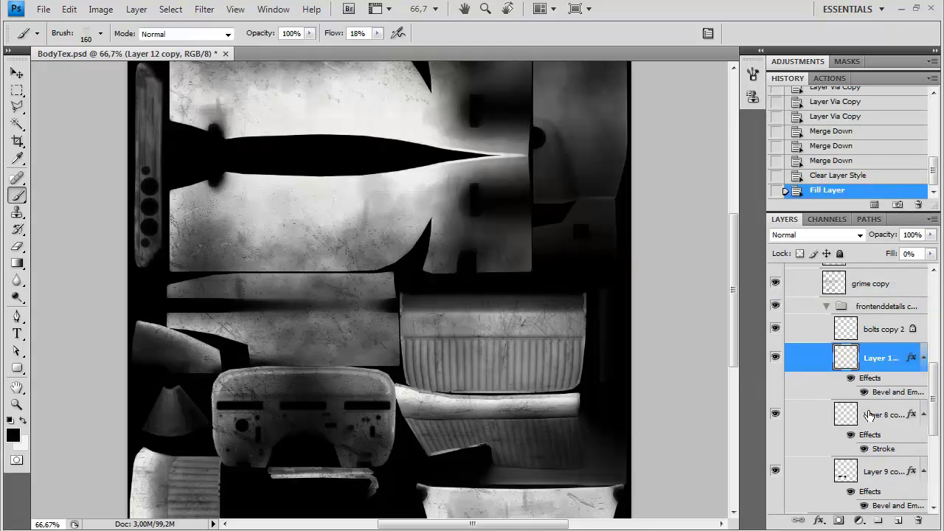
# Change the Stroke effect colour of Layer 8 copy 2 to white (ffffff).
pyautogui.scroll(-1, 858, 405)
pyautogui.scroll(-1, 857, 404)
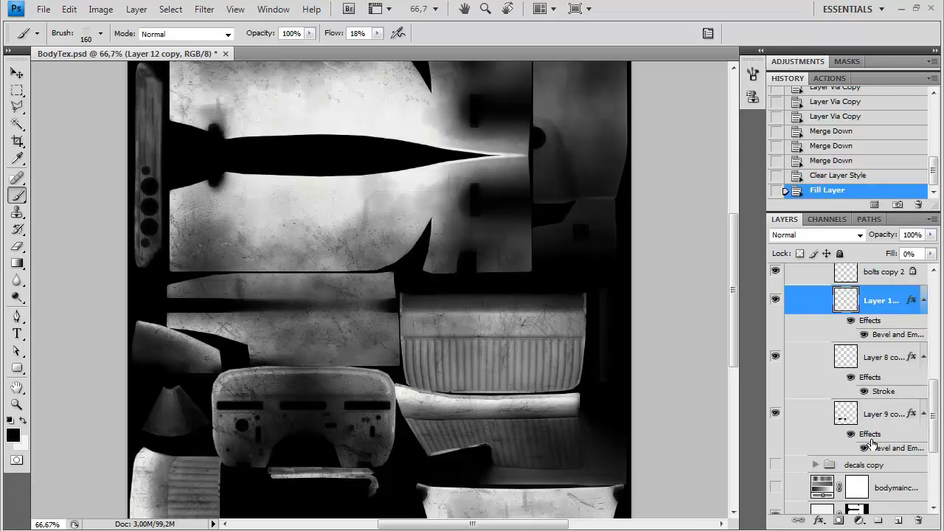
pyautogui.doubleClick(876, 395)
pyautogui.click(624, 322)
pyautogui.moveTo(299, 173); pyautogui.dragTo(293, 155)
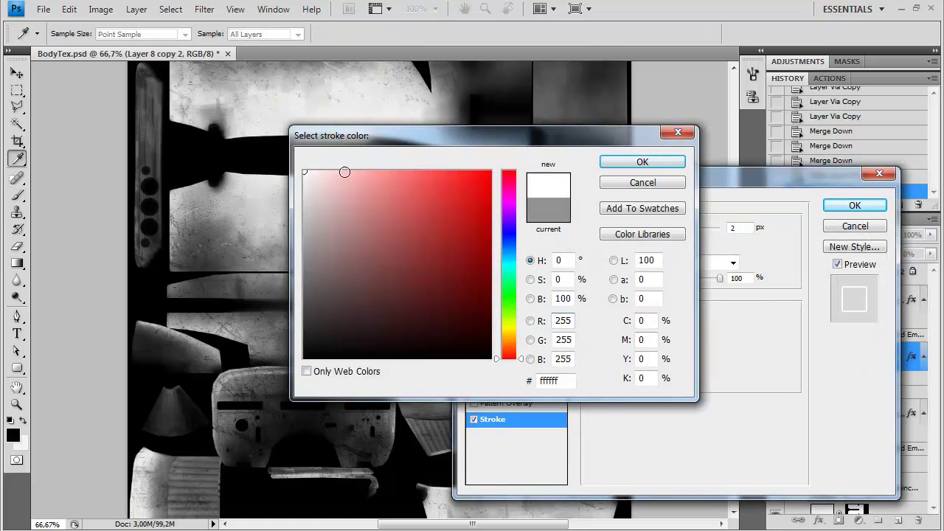
pyautogui.click(624, 162)
pyautogui.click(849, 205)
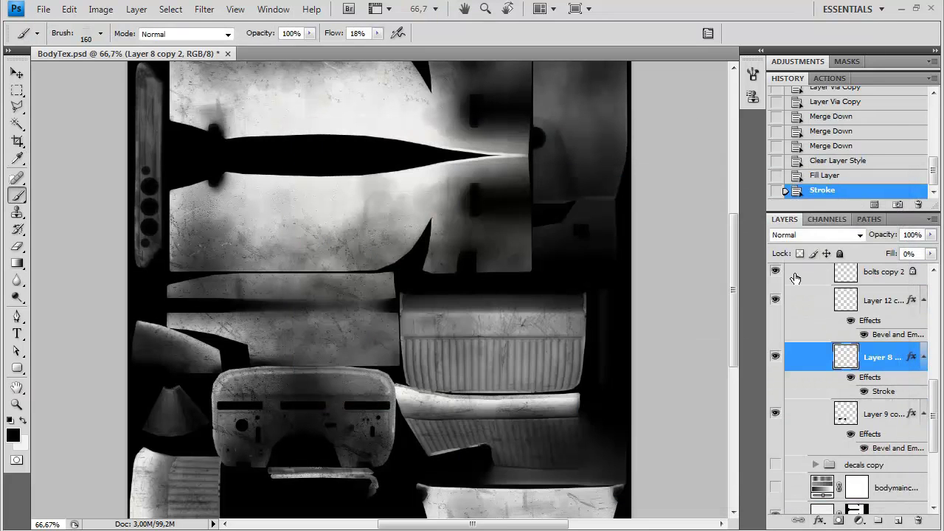
# Compare the texture with the grime and frontenddetails copy layers hidden and shown to judge their effect.
pyautogui.hotkey('ctrl', '+')
pyautogui.hotkey('ctrl', '+')
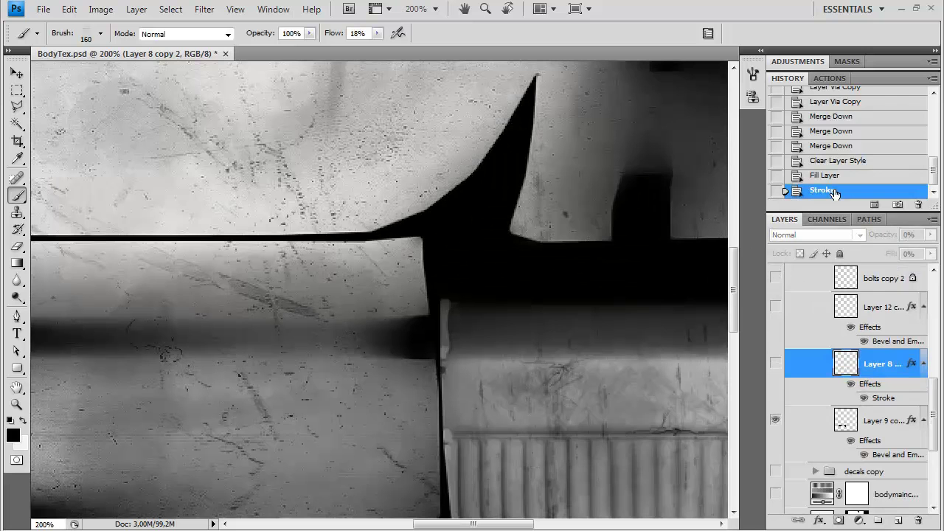
pyautogui.scroll(-3, 782, 363)
pyautogui.scroll(8, 781, 367)
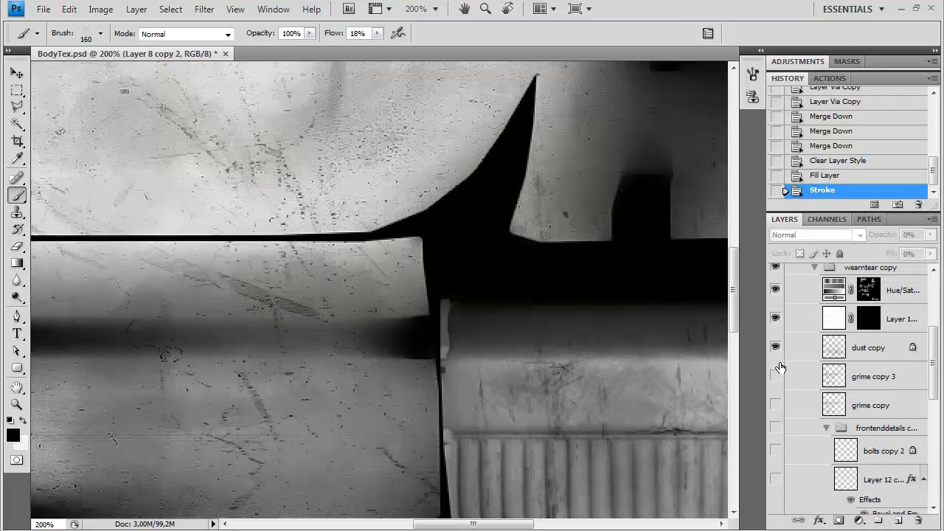
pyautogui.scroll(-1, 780, 367)
pyautogui.click(775, 398)
pyautogui.scroll(-3, 786, 404)
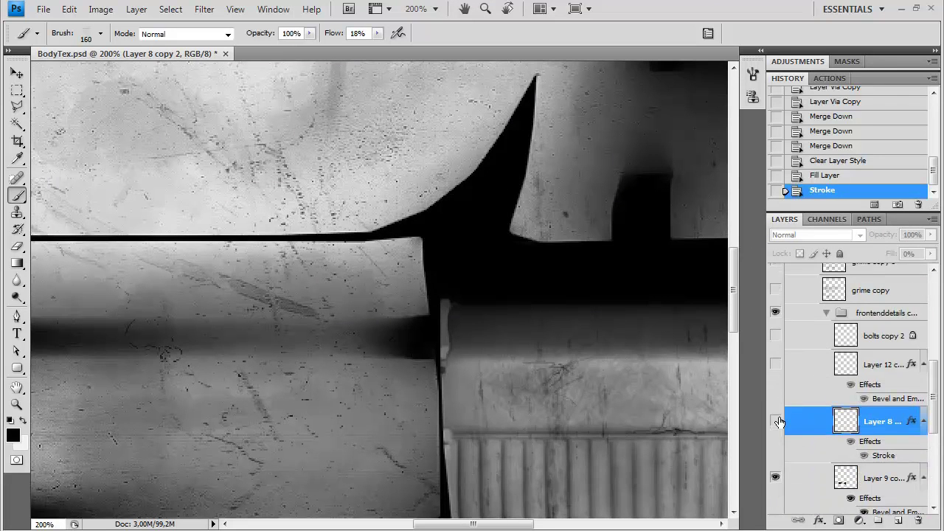
pyautogui.moveTo(775, 419); pyautogui.dragTo(776, 337)
pyautogui.hotkey('ctrl', '-')
pyautogui.hotkey('ctrl', '-')
pyautogui.scroll(3, 780, 340)
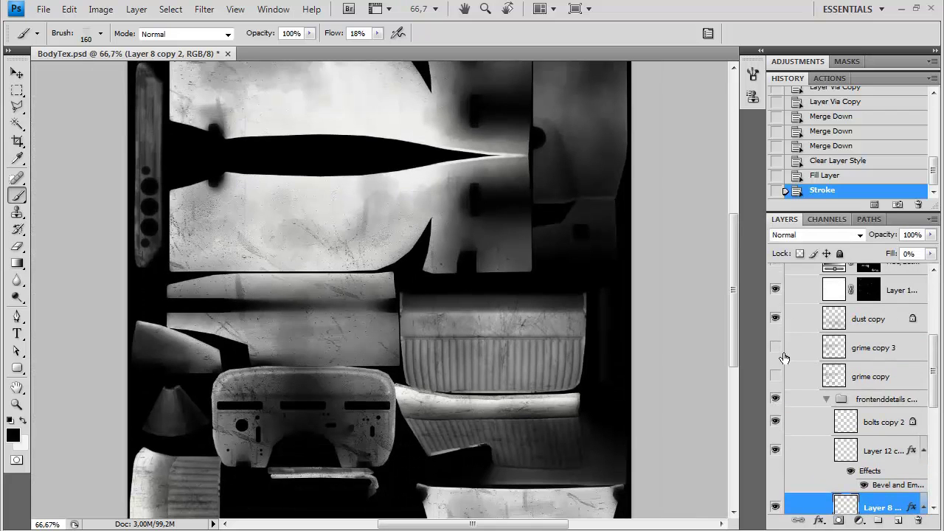
# Show the grime layers in wearntear copy again and inspect the dashboard area up close, then the whole texture.
pyautogui.click(775, 376)
pyautogui.hotkey('ctrl', '+')
pyautogui.hotkey('ctrl', '+')
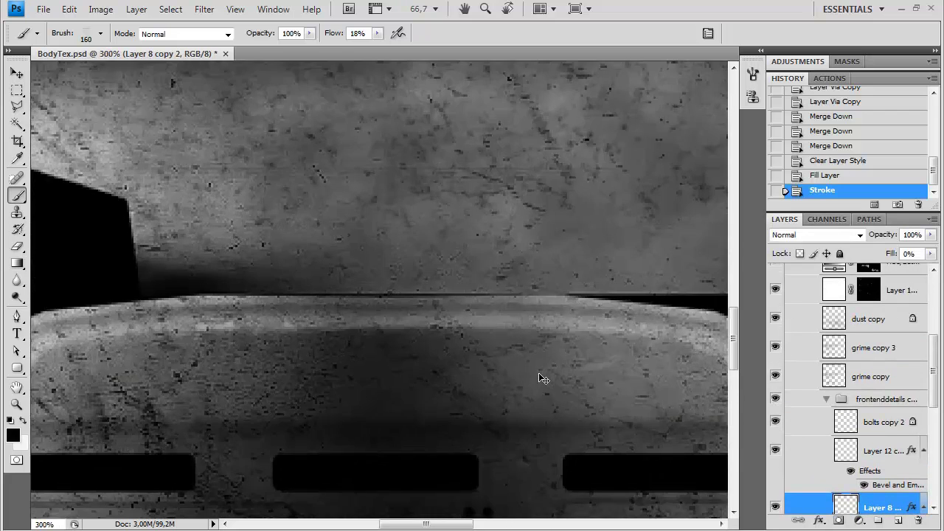
pyautogui.scroll(-3, 523, 347)
pyautogui.hotkey('ctrl', '-')
pyautogui.hotkey('ctrl', '-')
pyautogui.hotkey('ctrl', '-')
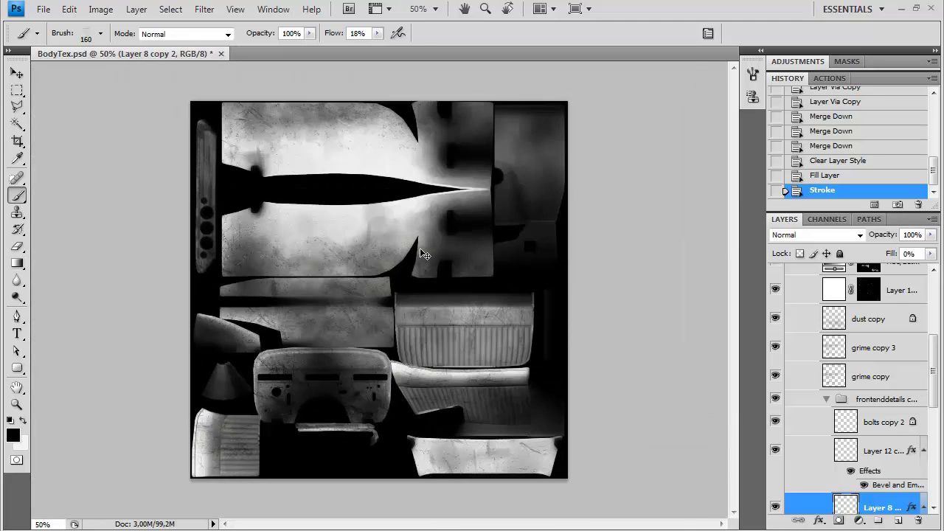
pyautogui.hotkey('ctrl', 'shift', 's')
pyautogui.click(472, 346)
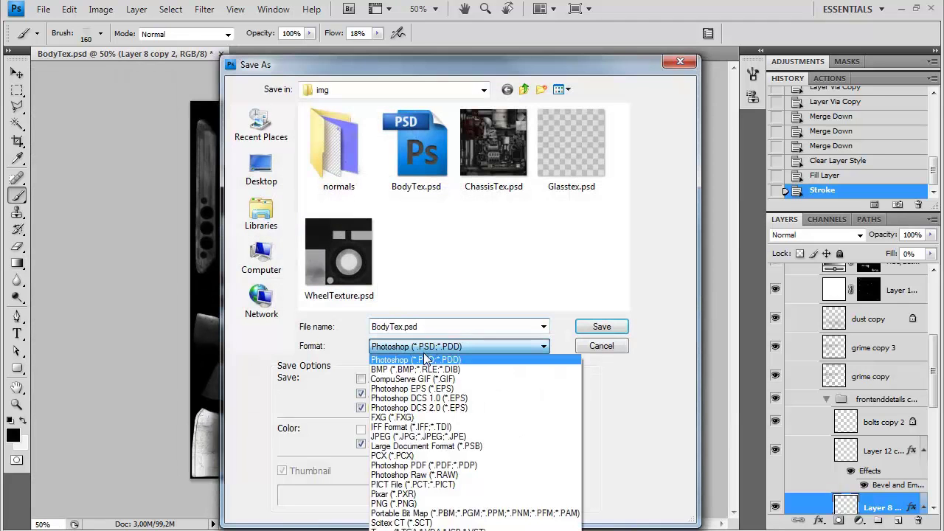
pyautogui.click(472, 529)
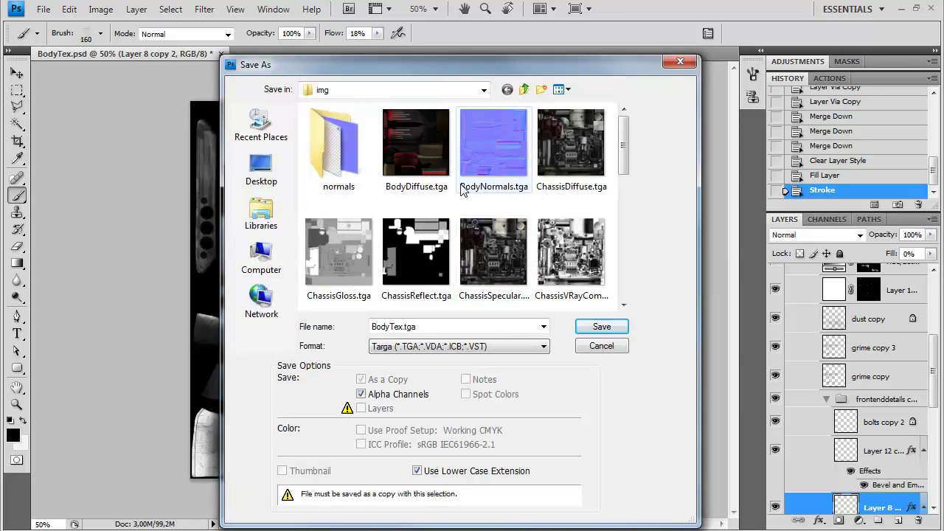
pyautogui.click(599, 347)
# Show the hidden decals copy group and expand it to reach its shape layers.
pyautogui.click(903, 432)
pyautogui.scroll(-6, 885, 420)
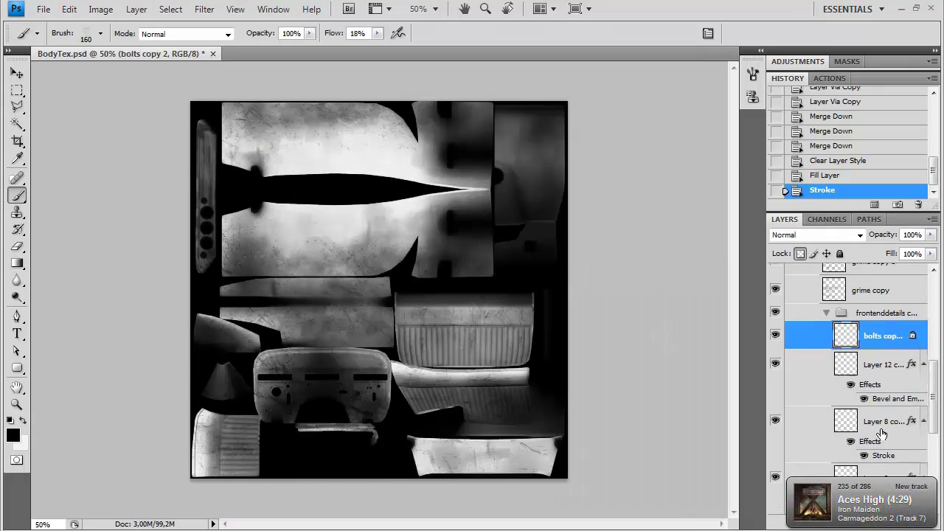
pyautogui.scroll(-1, 832, 422)
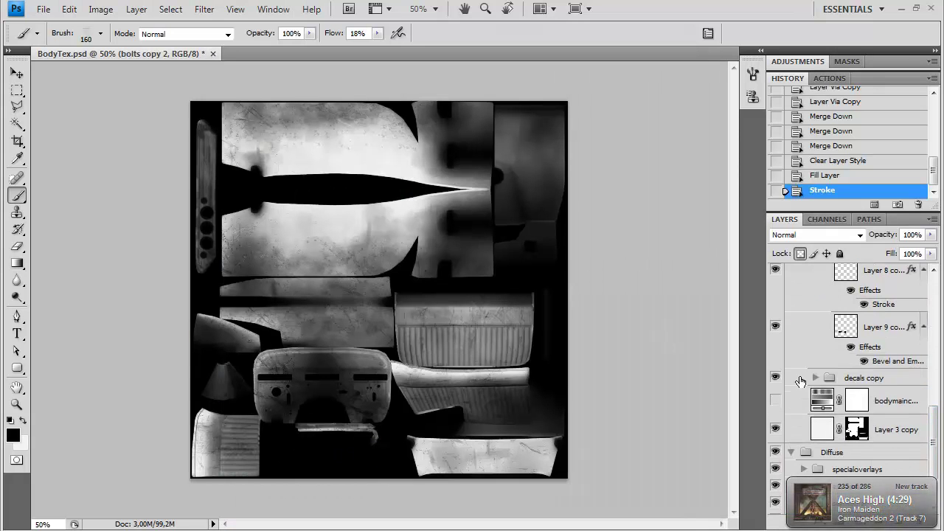
pyautogui.click(774, 378)
pyautogui.click(816, 377)
pyautogui.scroll(-7, 836, 390)
# Clear the layer styles of all five red shape layers in decals copy and merge them into one layer.
pyautogui.click(867, 408)
pyautogui.scroll(3, 871, 351)
pyautogui.keyDown('shift'); pyautogui.click(871, 346); pyautogui.keyUp('shift')
pyautogui.keyDown('shift'); pyautogui.click(875, 350); pyautogui.keyUp('shift')
pyautogui.keyDown('shift'); pyautogui.click(893, 372); pyautogui.keyUp('shift')
pyautogui.rightClick(893, 372)
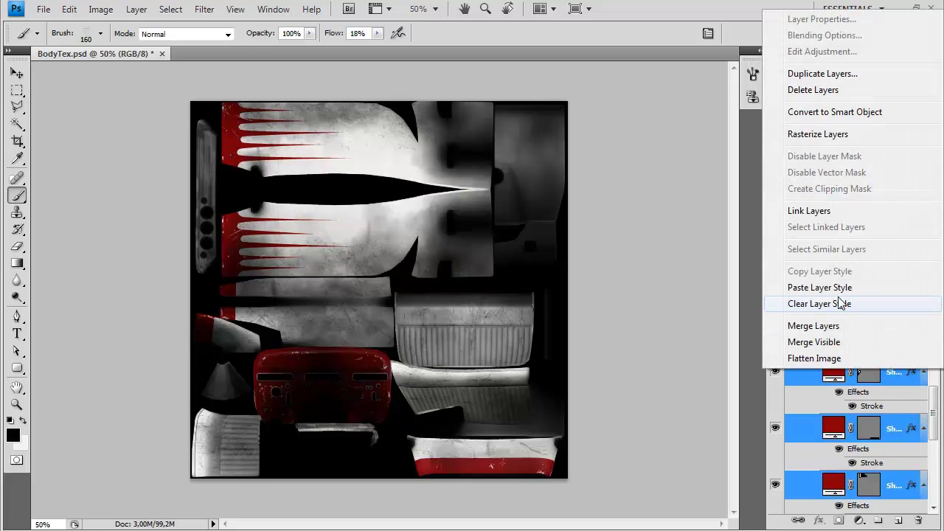
pyautogui.click(827, 303)
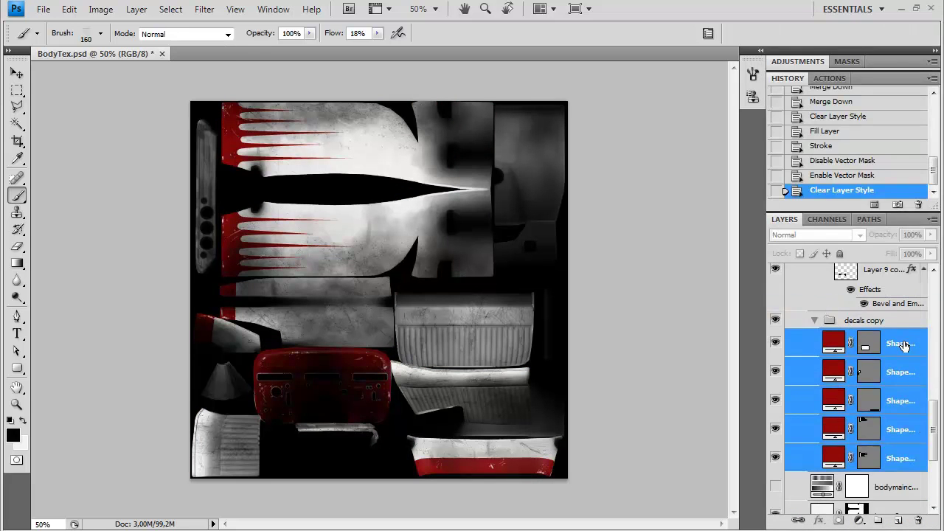
pyautogui.hotkey('ctrl', 'e')
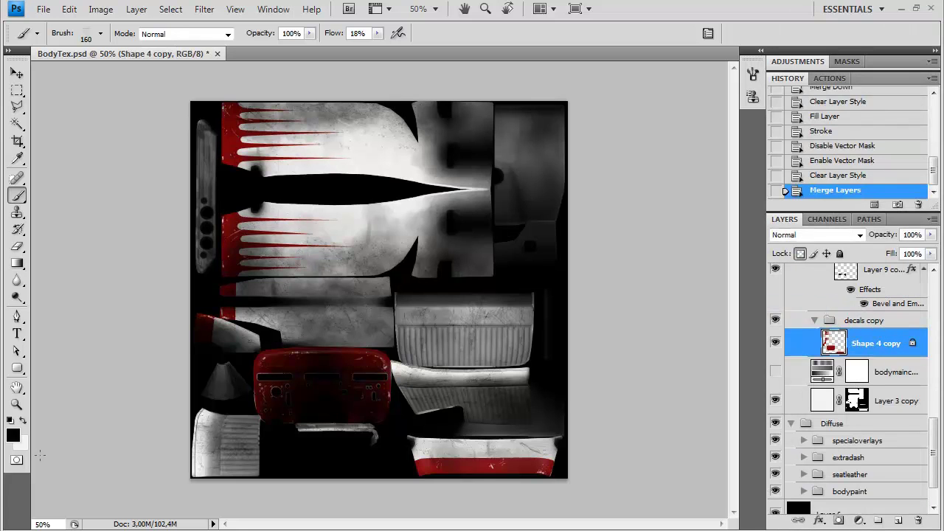
# Fill the merged decal shapes with orange, transparency locked, and lower the layer's opacity to 30%.
pyautogui.click(24, 446)
pyautogui.click(511, 343)
pyautogui.click(490, 171)
pyautogui.click(621, 168)
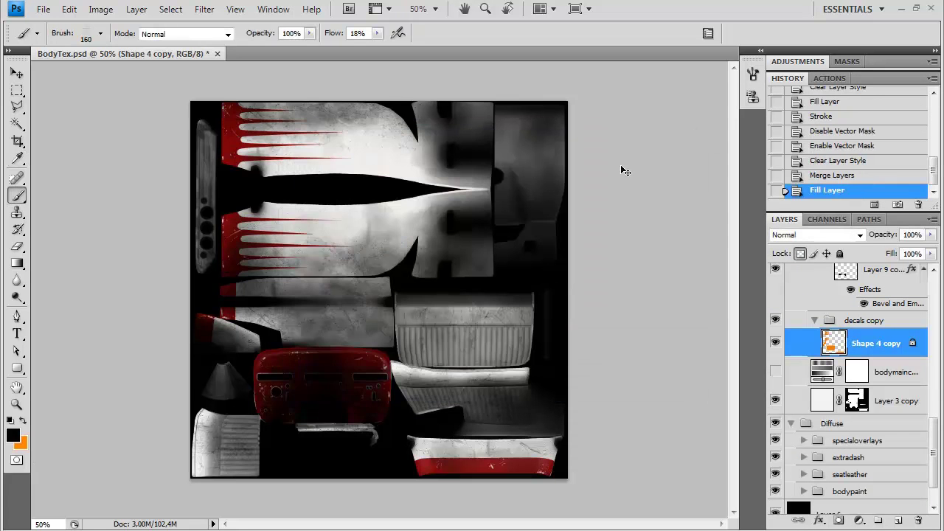
pyautogui.hotkey('ctrl', 'BackSpace')
pyautogui.click(930, 234)
pyautogui.moveTo(924, 251); pyautogui.dragTo(880, 256)
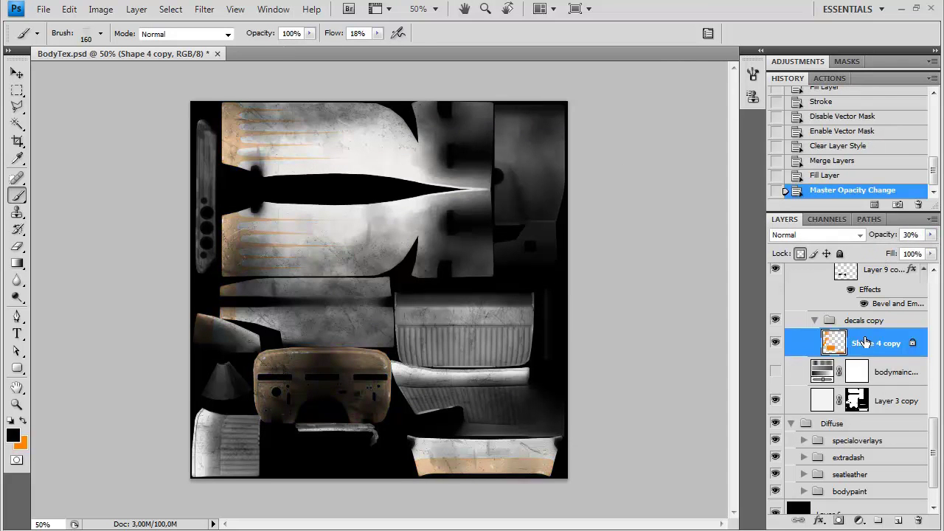
# Save a Targa copy of the specular texture as BodySpec.tga in the img folder.
pyautogui.hotkey('ctrl', 'shift', 's')
pyautogui.click(459, 346)
pyautogui.click(457, 528)
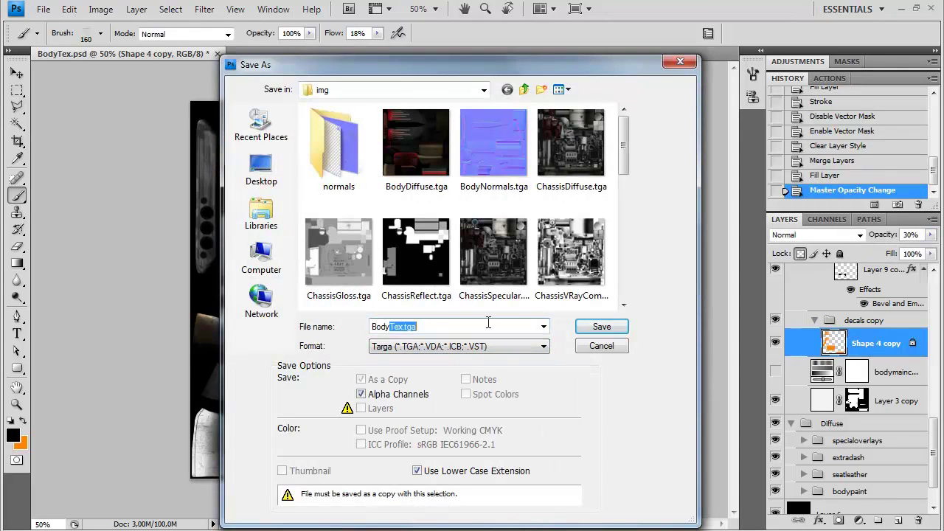
pyautogui.press('Return')
pyautogui.press('Return')
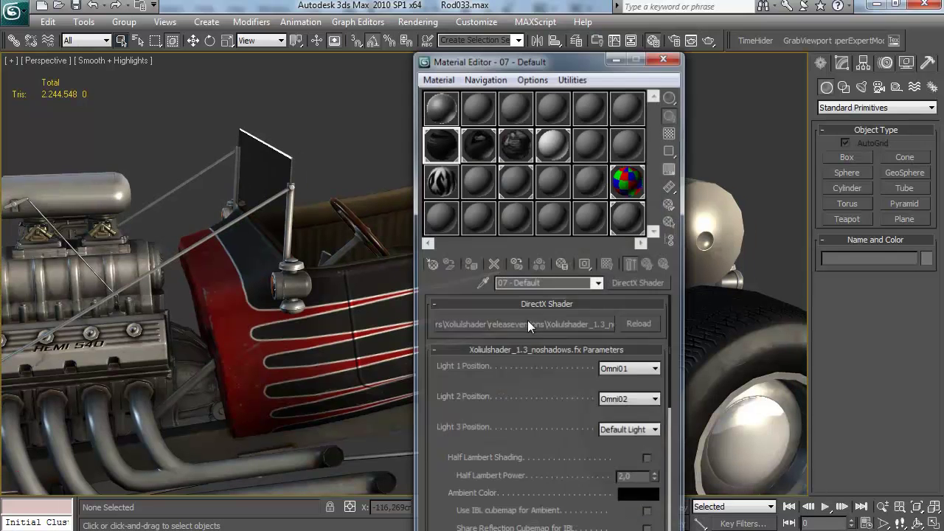
# Switch to 3ds Max, load BodySpec.tga as the specular map of material 07 - Default and enable its Spec Map option.
pyautogui.scroll(-10, 531, 387)
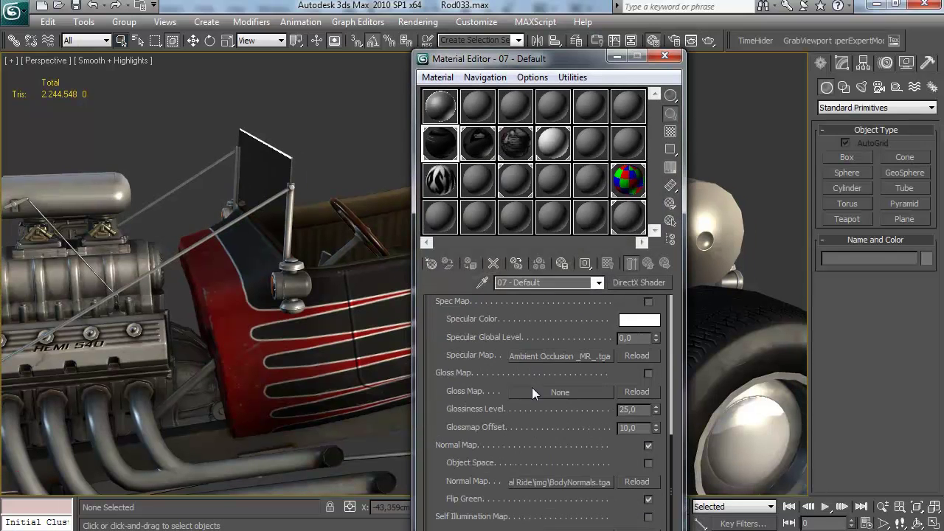
pyautogui.click(550, 406)
pyautogui.doubleClick(669, 185)
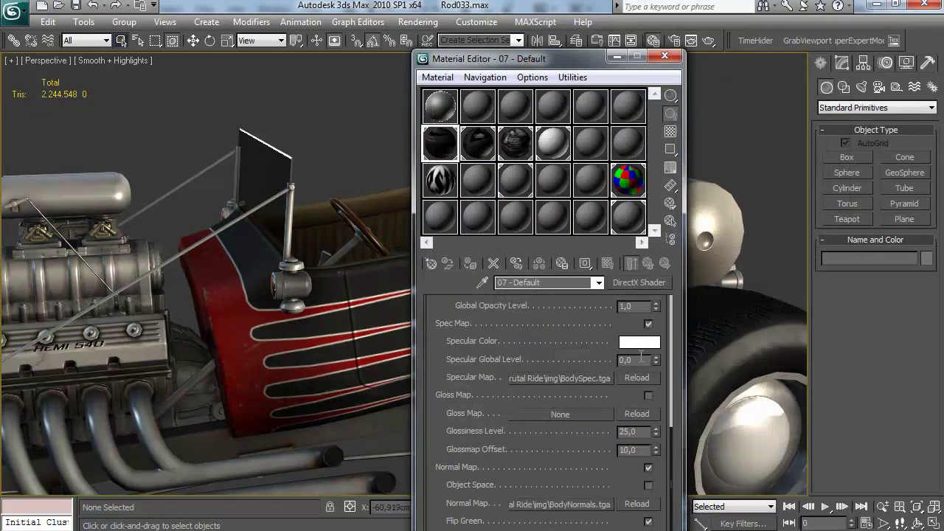
# Close the Material Editor and examine the car body's specular highlights from different angles and distances.
pyautogui.click(665, 56)
pyautogui.keyDown('alt'); pyautogui.moveTo(430, 258); pyautogui.dragTo(550, 259, button='middle'); pyautogui.keyUp('alt')
pyautogui.keyDown('alt'); pyautogui.moveTo(401, 263); pyautogui.dragTo(401, 340, button='middle'); pyautogui.keyUp('alt')
pyautogui.scroll(4, 482, 257)
pyautogui.scroll(-10, 562, 259)
pyautogui.scroll(6, 420, 238)
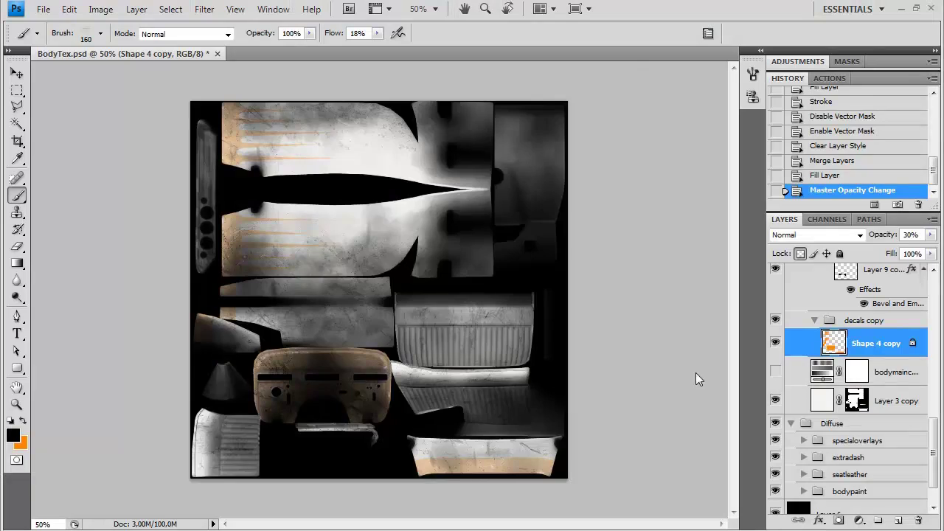
# Switch back to Photoshop, collapse the decals copy group and expand the leatherwear copy group with the seat wear layers.
pyautogui.keyDown('alt'); pyautogui.scroll(1, 666, 362); pyautogui.keyUp('alt')
pyautogui.keyDown('shift'); pyautogui.hscroll(3, 586, 346); pyautogui.keyUp('shift')
pyautogui.click(814, 377)
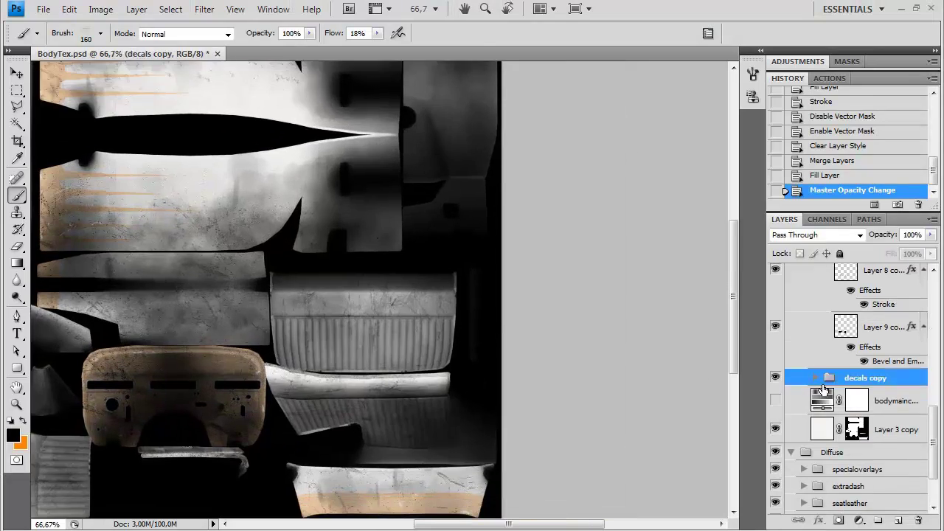
pyautogui.scroll(8, 820, 385)
pyautogui.click(803, 341)
pyautogui.scroll(-1, 814, 354)
pyautogui.scroll(-1, 814, 355)
pyautogui.scroll(1, 814, 355)
pyautogui.click(815, 386)
pyautogui.scroll(-1, 812, 384)
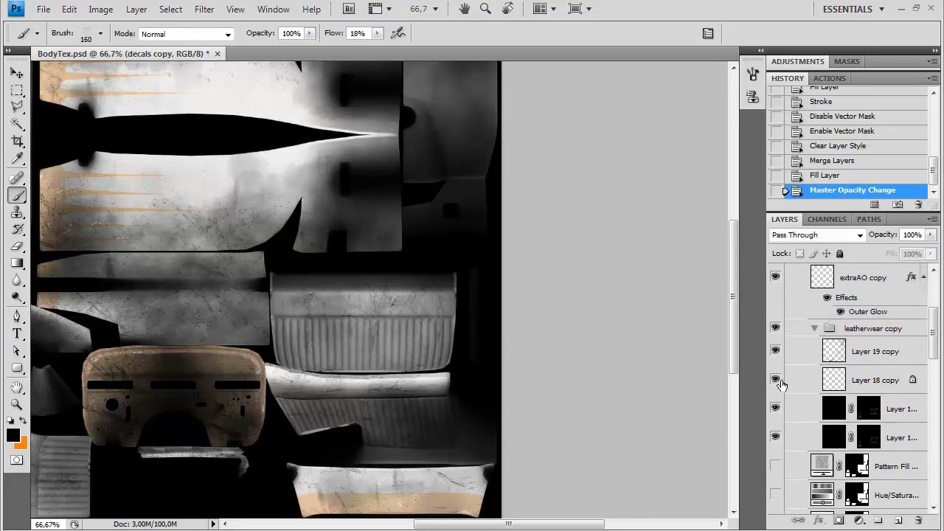
pyautogui.scroll(-1, 773, 381)
# Strengthen the seat wear by duplicating the upper masked Layer 17 copy twice and merging all four masked wear layers.
pyautogui.click(893, 380)
pyautogui.hotkey('ctrl', 'j')
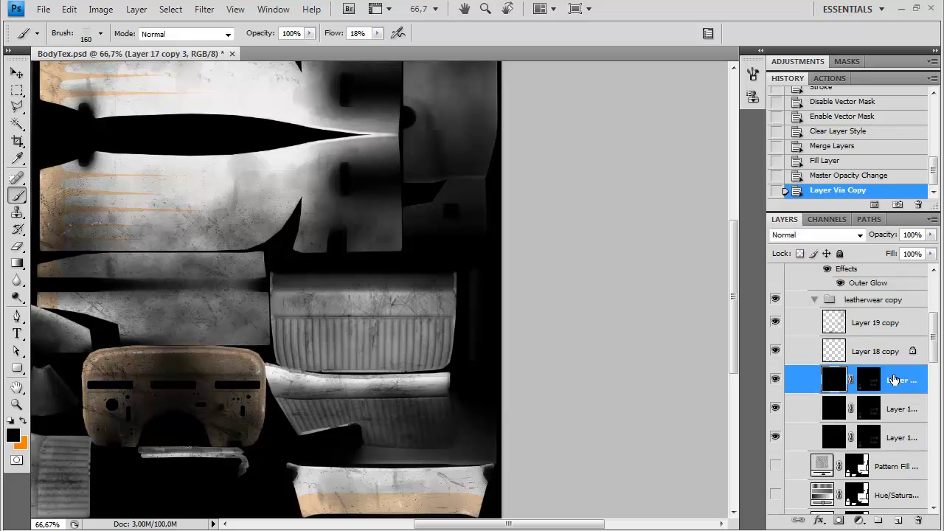
pyautogui.hotkey('ctrl', 'j')
pyautogui.keyDown('shift'); pyautogui.click(901, 469); pyautogui.keyUp('shift')
pyautogui.hotkey('ctrl', 'e')
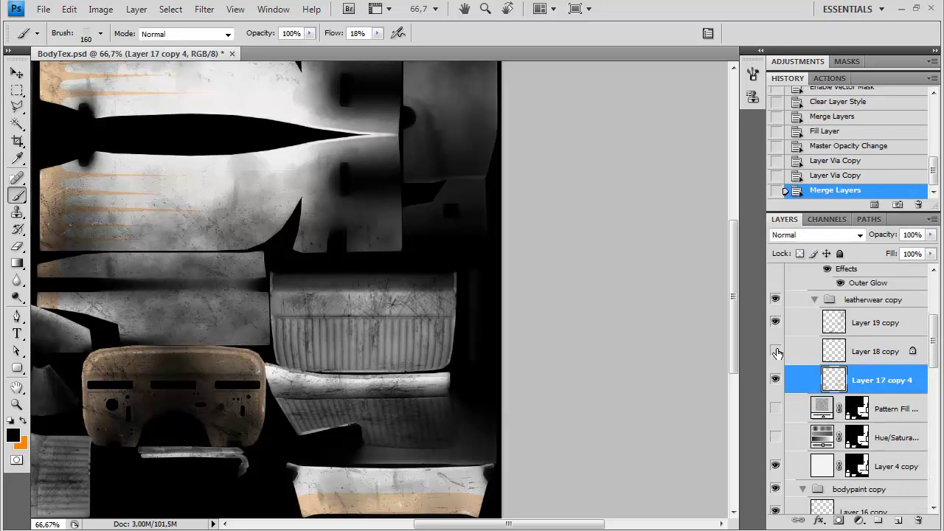
# Intensify the seat leather wear by duplicating Layer 19 copy once and Layer 18 copy twice.
pyautogui.click(856, 325)
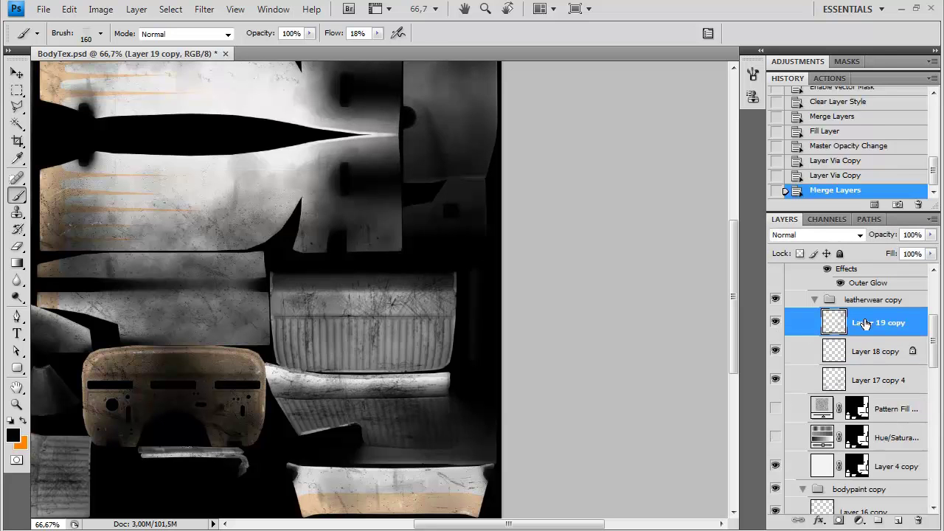
pyautogui.hotkey('ctrl', 'j')
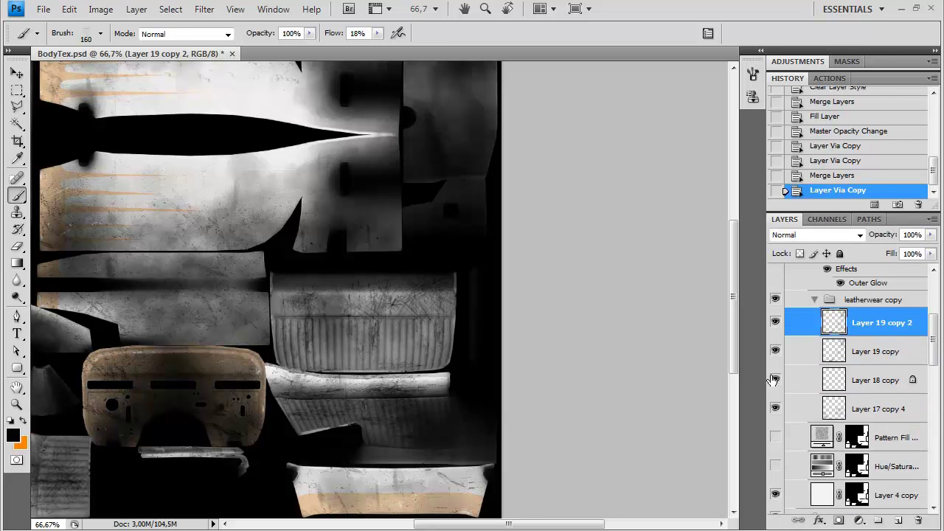
pyautogui.click(862, 381)
pyautogui.hotkey('ctrl', 'j')
pyautogui.hotkey('ctrl', 'j')
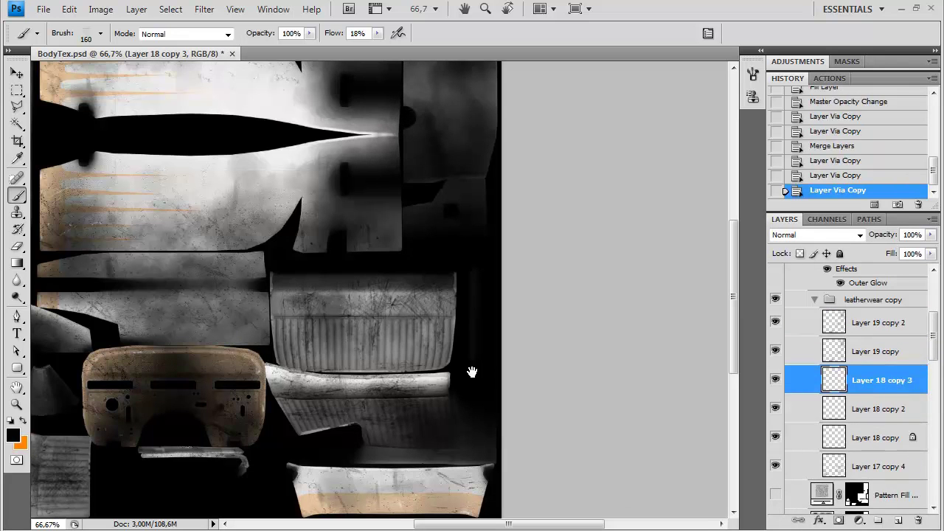
# Duplicate the extraAO copy layer to strengthen its shading and collapse the seatleather copy group.
pyautogui.moveTo(481, 373); pyautogui.dragTo(590, 354)
pyautogui.scroll(3, 840, 342)
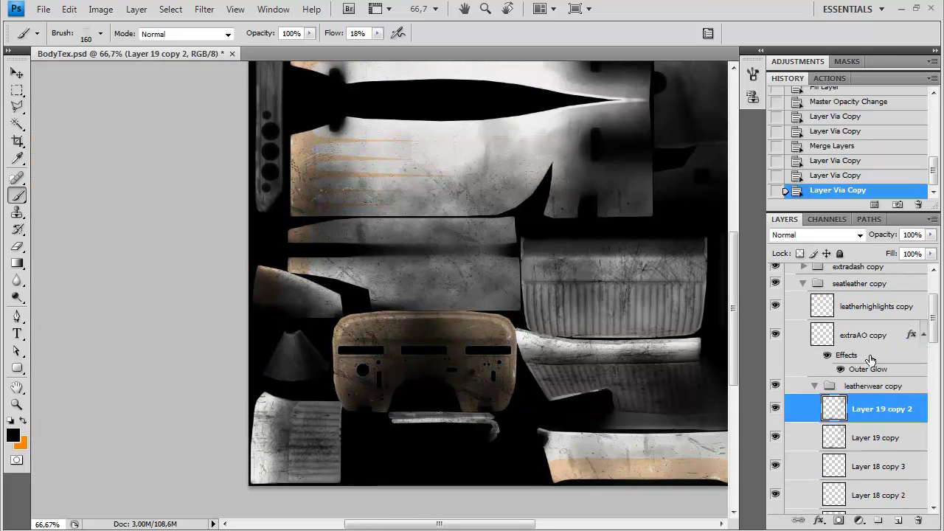
pyautogui.click(878, 328)
pyautogui.hotkey('ctrl', 'j')
pyautogui.hotkey('ctrl', '-')
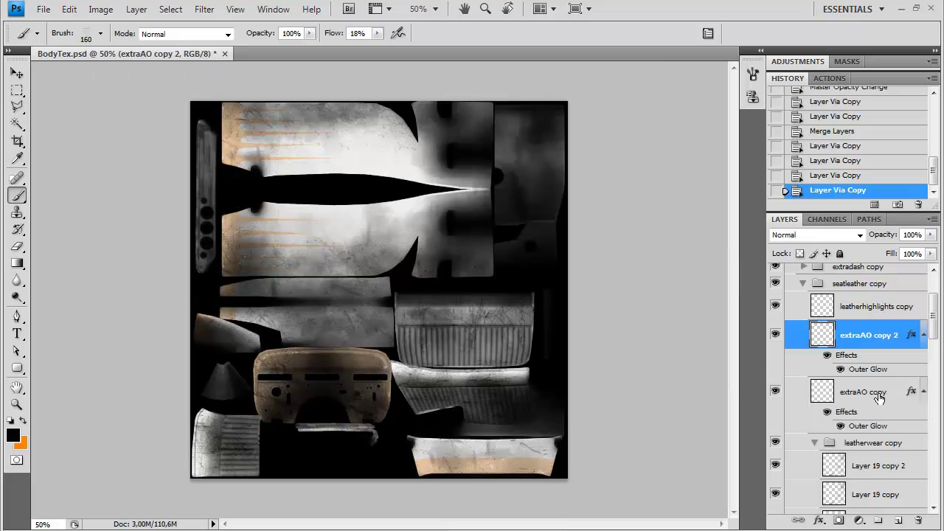
pyautogui.click(877, 393)
pyautogui.scroll(3, 821, 365)
pyautogui.click(803, 344)
# In the wearntear copy group, lower the Hue/Saturation layer's opacity and strengthen dust copy by merging a duplicate into it.
pyautogui.scroll(-3, 800, 346)
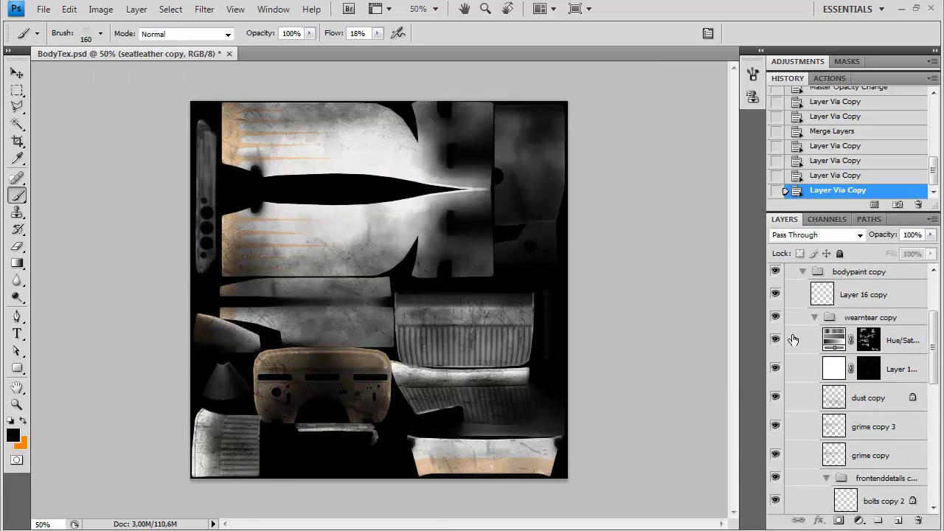
pyautogui.click(888, 345)
pyautogui.click(930, 234)
pyautogui.moveTo(924, 250); pyautogui.dragTo(896, 250)
pyautogui.click(877, 397)
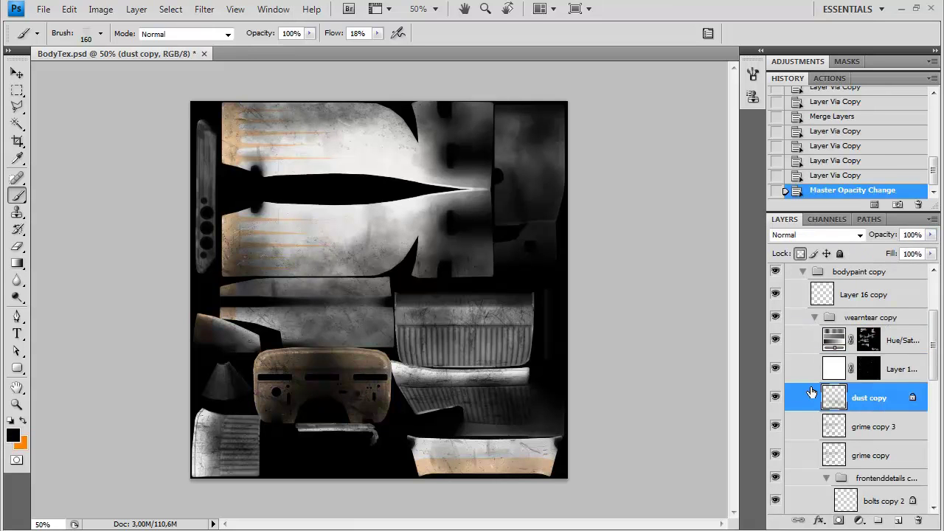
pyautogui.hotkey('ctrl', 'j')
pyautogui.hotkey('ctrl', 'e')
# Set the grime copy 3 layer's opacity to 84%.
pyautogui.click(776, 426)
pyautogui.click(776, 426)
pyautogui.click(870, 426)
pyautogui.click(930, 235)
pyautogui.moveTo(932, 250); pyautogui.dragTo(920, 253)
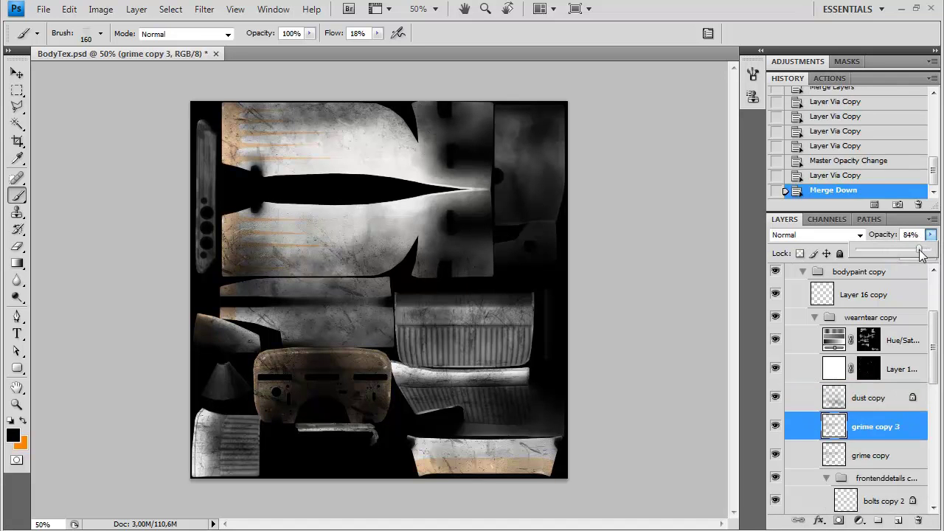
# Export the specular texture in Targa format, overwriting the existing BodySpec.tga.
pyautogui.hotkey('ctrl', 'shift', 's')
pyautogui.click(477, 346)
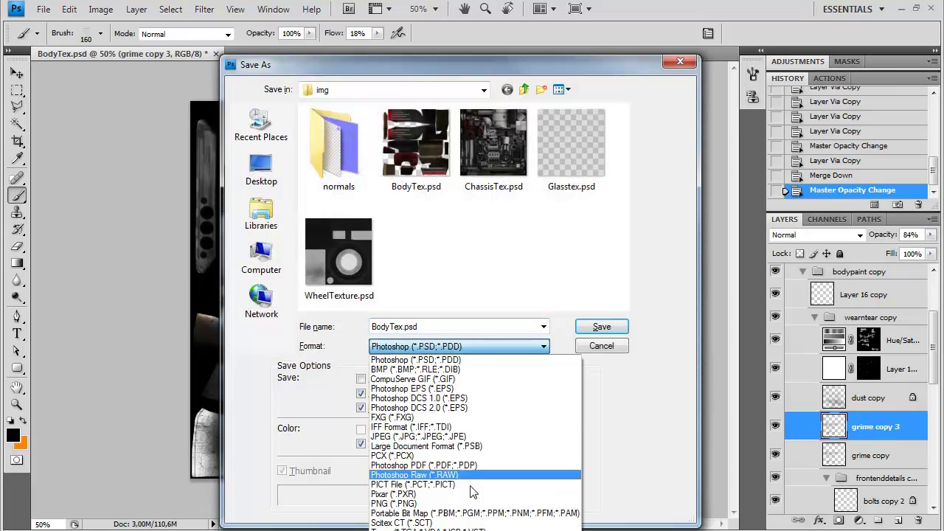
pyautogui.click(472, 530)
pyautogui.doubleClick(567, 170)
pyautogui.click(441, 212)
pyautogui.click(512, 262)
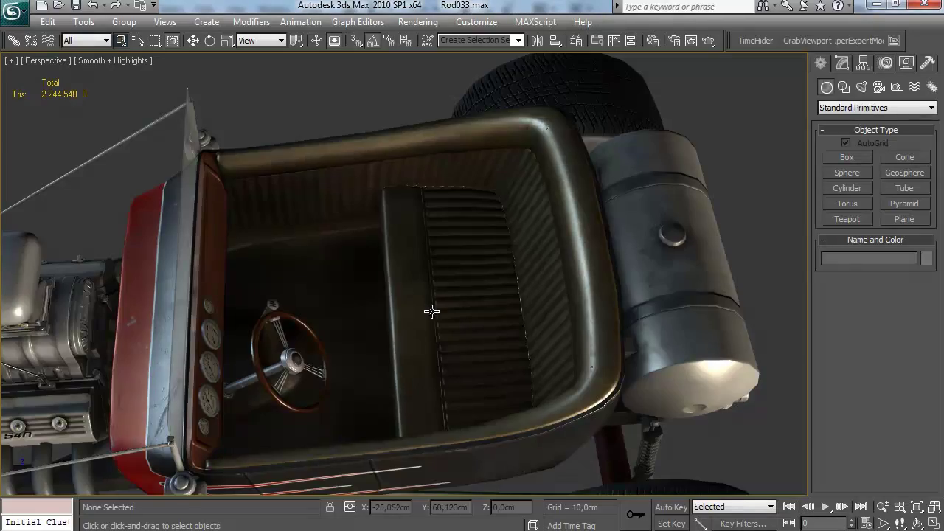
# In 3ds Max, reload BodySpec.tga as the specular map of material 07 - Default and inspect the body's highlights.
pyautogui.keyDown('alt'); pyautogui.moveTo(432, 310); pyautogui.dragTo(541, 239, button='middle'); pyautogui.keyUp('alt')
pyautogui.scroll(-3, 541, 240)
pyautogui.scroll(6, 558, 239)
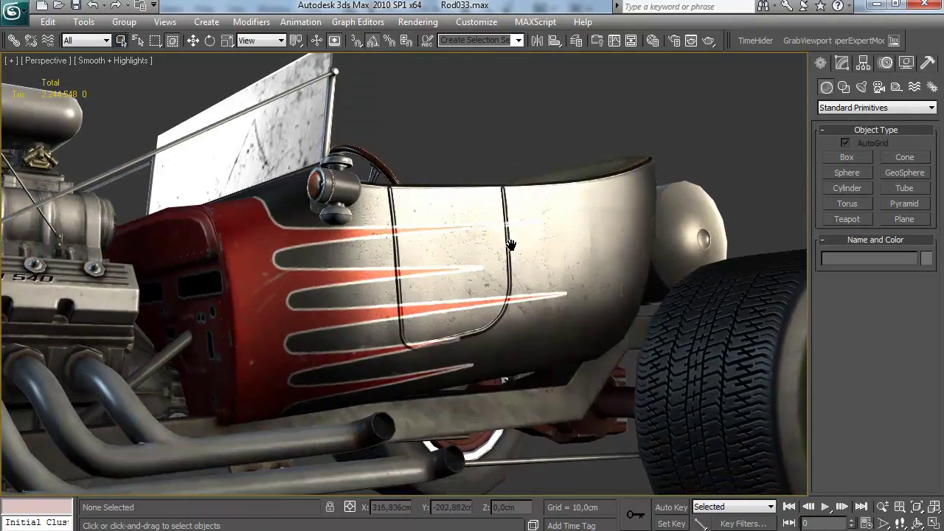
pyautogui.press('m')
pyautogui.scroll(-5, 543, 312)
pyautogui.click(639, 388)
pyautogui.press('Escape')
pyautogui.scroll(-1, 570, 394)
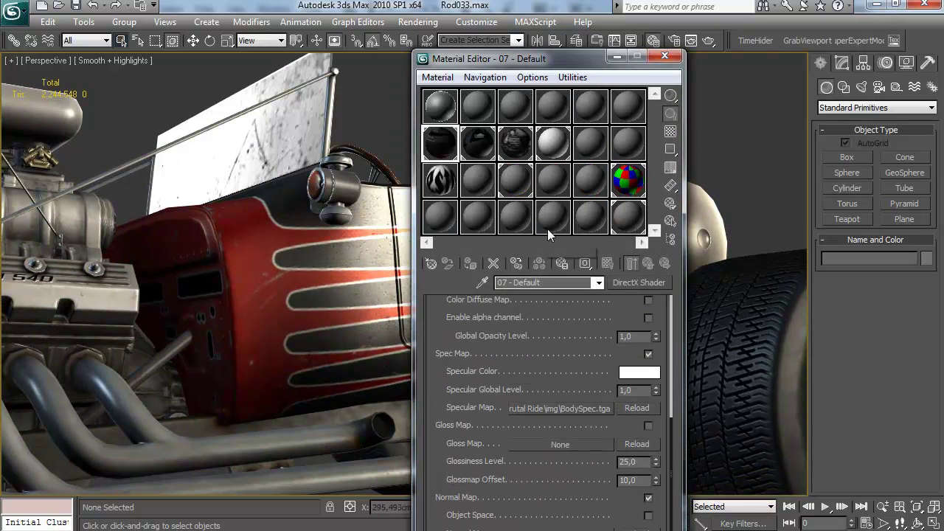
pyautogui.click(663, 58)
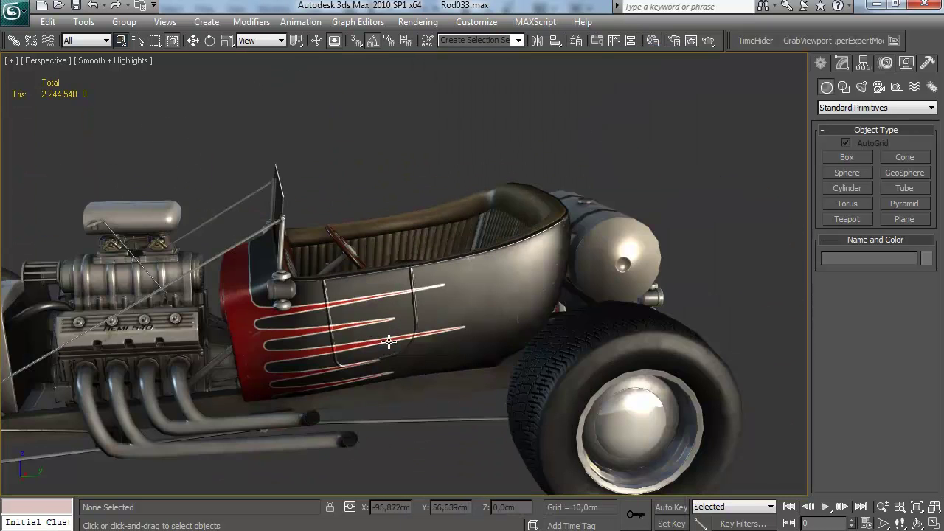
pyautogui.keyDown('alt'); pyautogui.moveTo(381, 342); pyautogui.dragTo(391, 341, button='middle'); pyautogui.keyUp('alt')
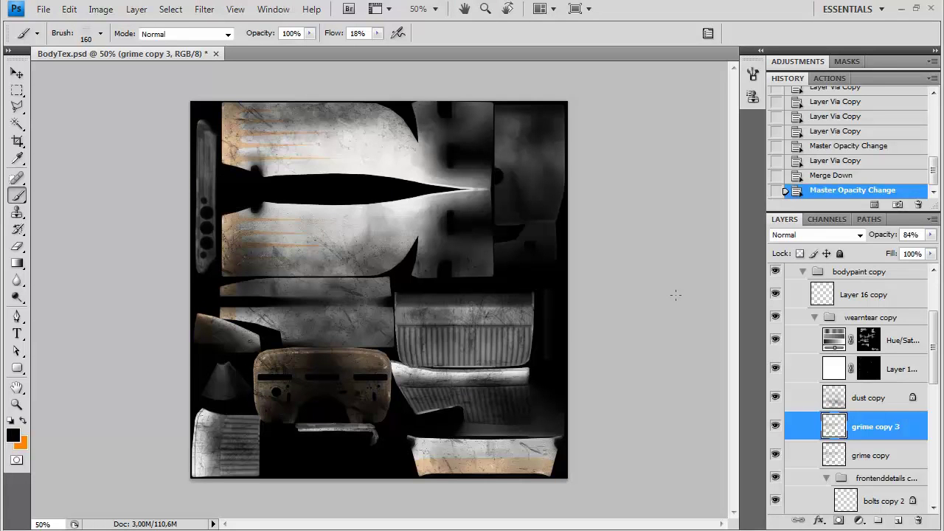
# Switch back to Photoshop and create a new layer group named Gloss above the specular group.
pyautogui.click(885, 296)
pyautogui.scroll(3, 878, 302)
pyautogui.click(848, 318)
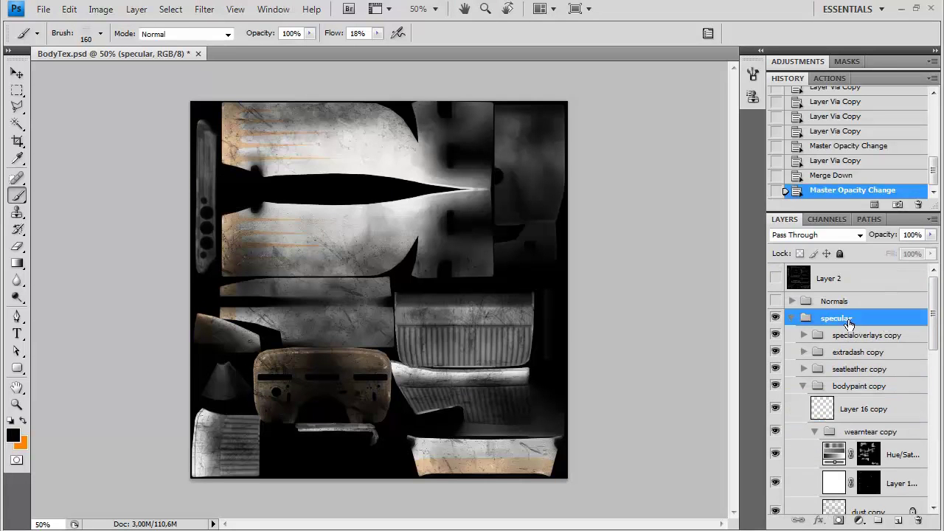
pyautogui.click(876, 521)
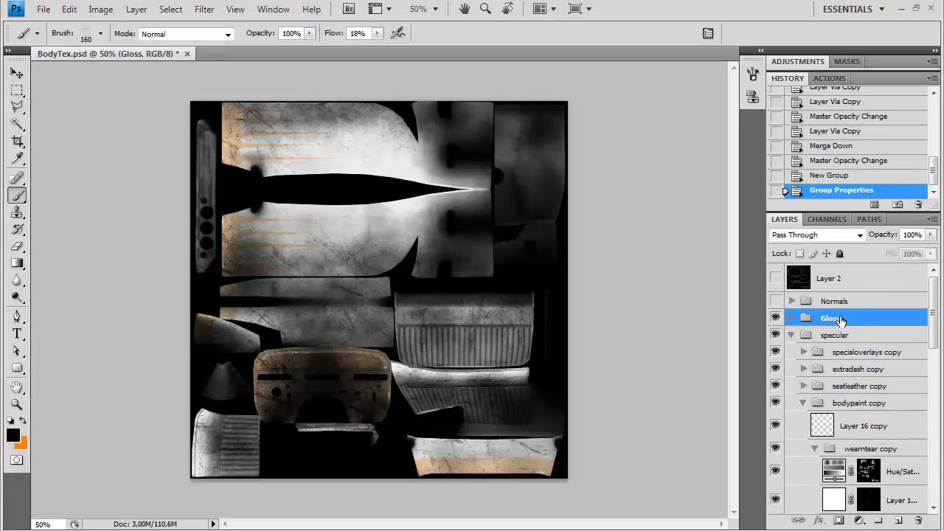
# Load the body paint mask as a selection and fill it with white on a new layer in the Gloss group.
pyautogui.scroll(-9, 844, 328)
pyautogui.keyDown('ctrl'); pyautogui.click(855, 360); pyautogui.keyUp('ctrl')
pyautogui.scroll(9, 872, 371)
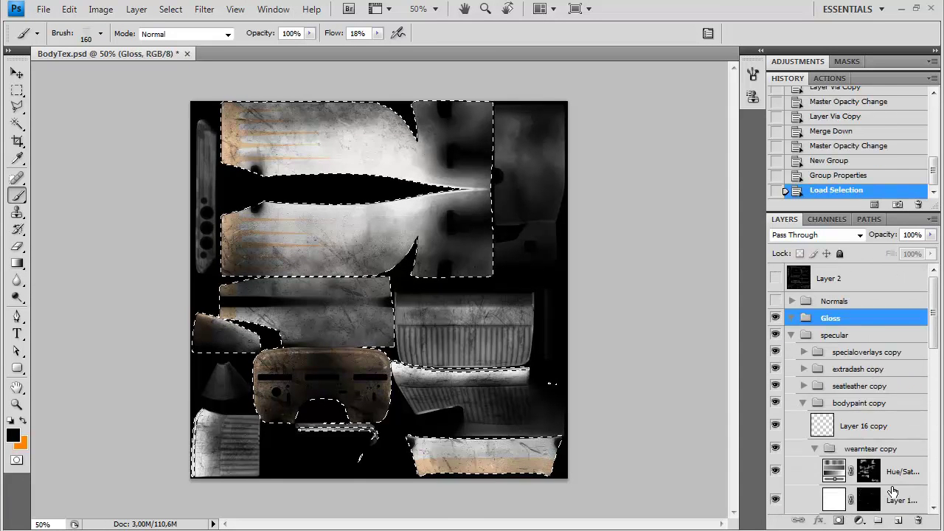
pyautogui.click(895, 521)
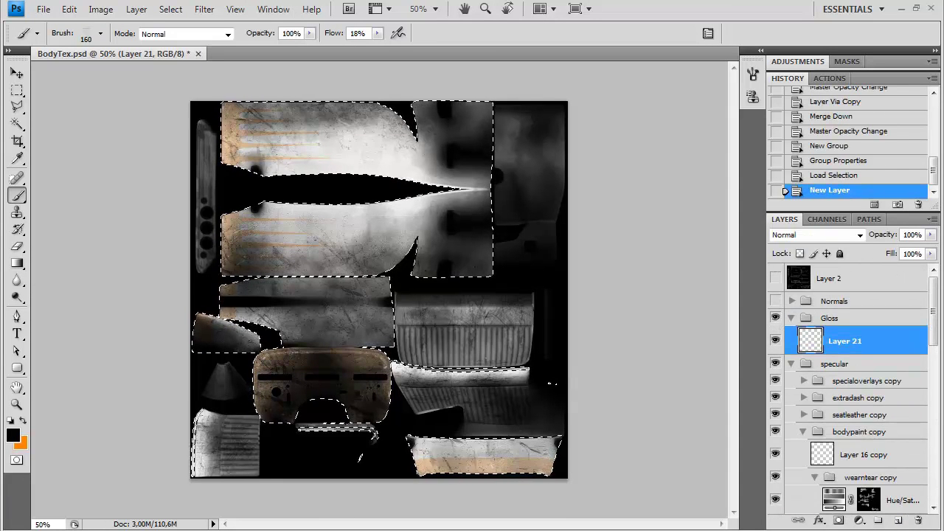
pyautogui.click(20, 441)
pyautogui.click(307, 163)
pyautogui.click(670, 160)
pyautogui.hotkey('ctrl', 'BackSpace')
pyautogui.hotkey('ctrl', 'd')
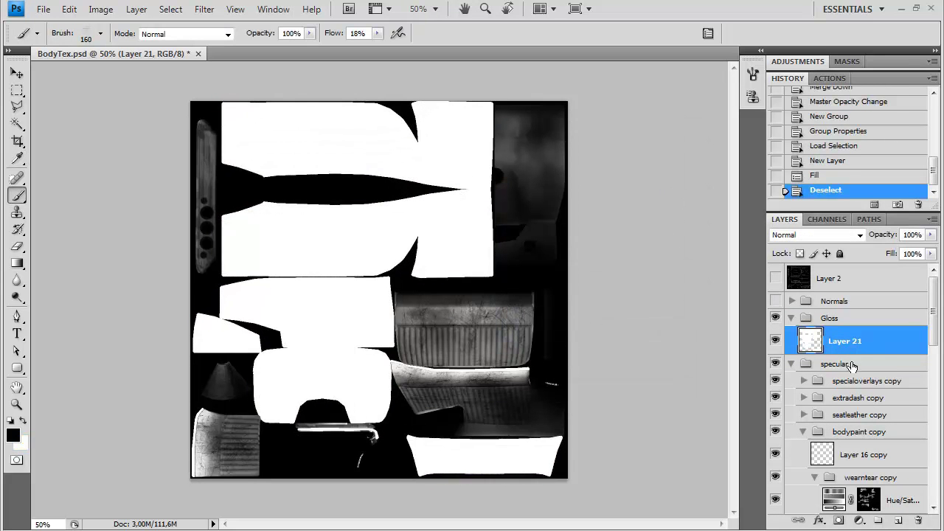
# Load the leather mask from the seatleather copy group and fill that selection with dark gray on a new Gloss layer.
pyautogui.scroll(-3, 852, 365)
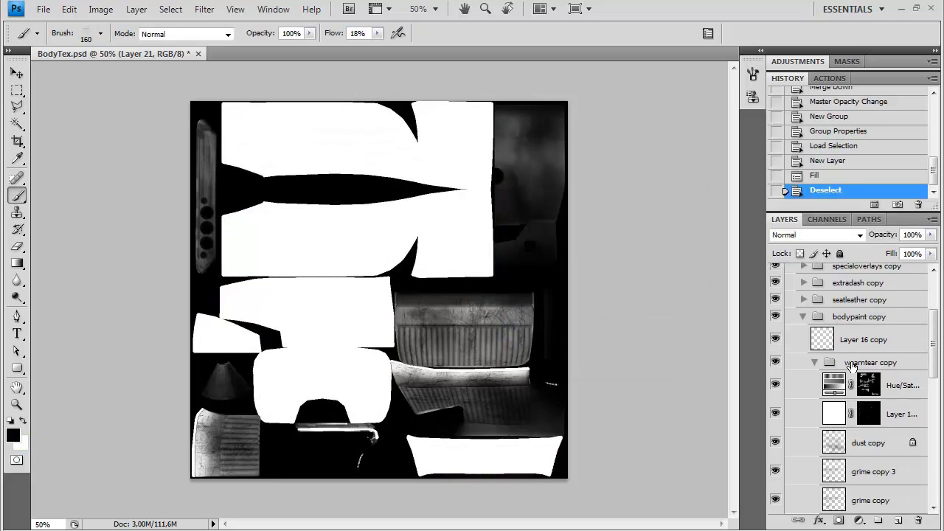
pyautogui.scroll(-7, 861, 378)
pyautogui.scroll(4, 827, 408)
pyautogui.scroll(10, 828, 407)
pyautogui.click(804, 348)
pyautogui.scroll(-5, 809, 359)
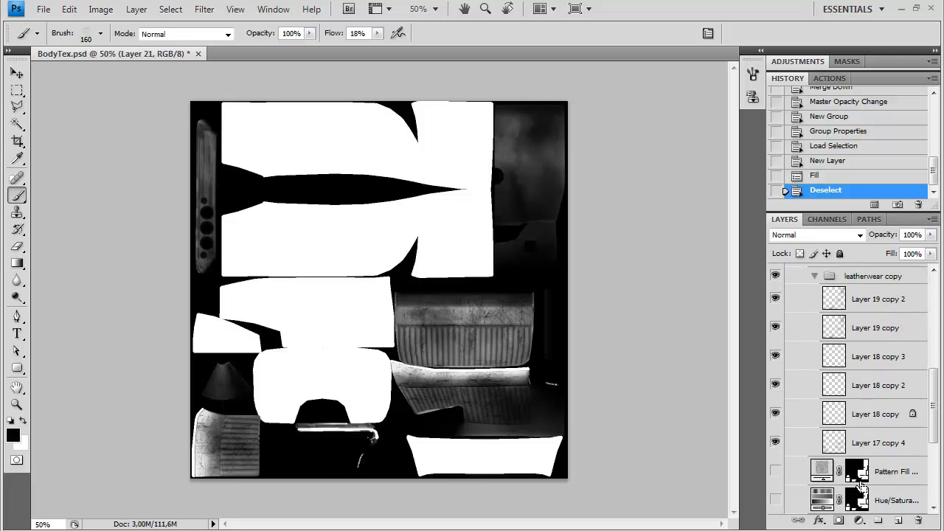
pyautogui.keyDown('ctrl'); pyautogui.click(859, 472); pyautogui.keyUp('ctrl')
pyautogui.scroll(7, 870, 451)
pyautogui.hotkey('ctrl', 'shift', 'n')
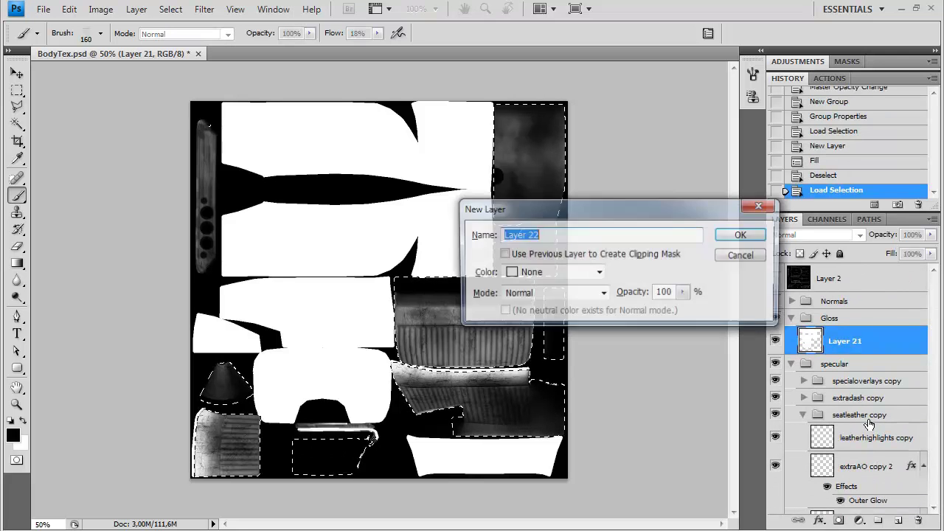
pyautogui.press('Return')
pyautogui.click(25, 444)
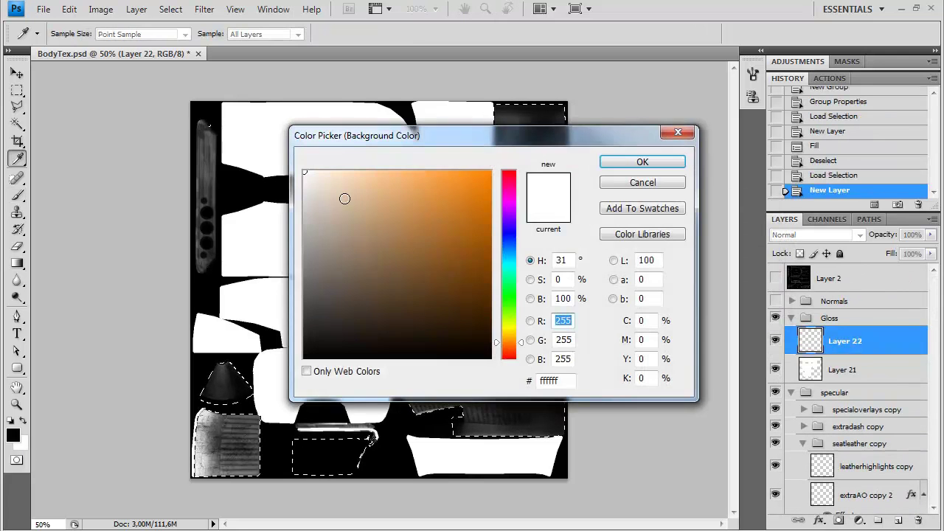
pyautogui.click(625, 163)
pyautogui.hotkey('ctrl', 'BackSpace')
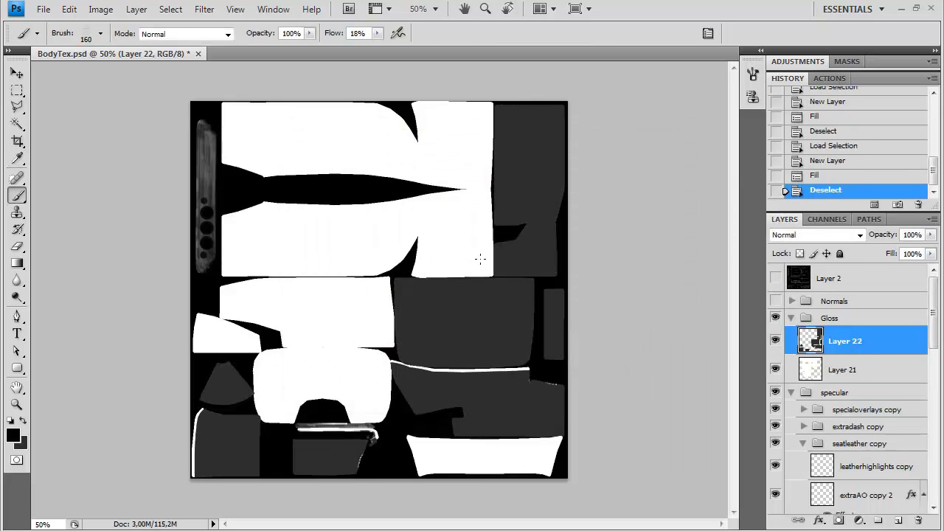
# Load the mask of Layer 5 copy in the extradash copy group as a selection and collapse the group.
pyautogui.click(852, 372)
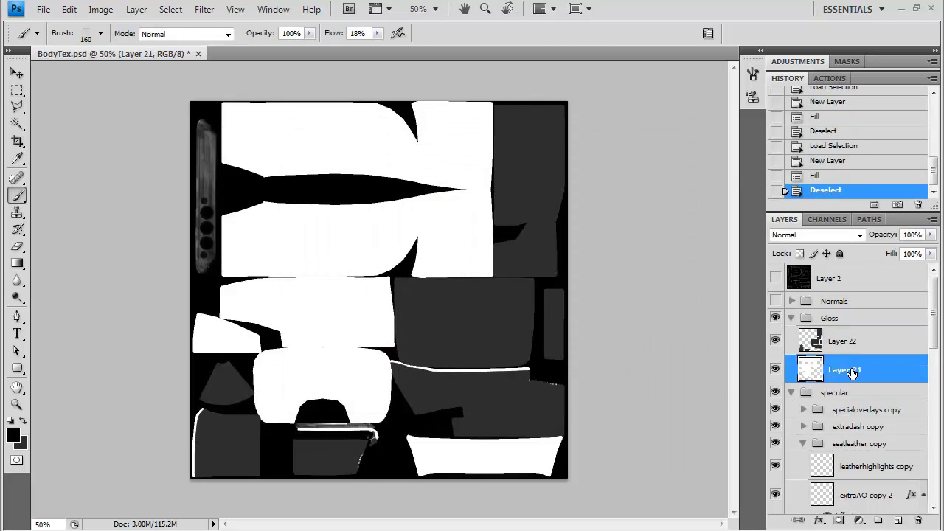
pyautogui.scroll(-7, 837, 380)
pyautogui.click(814, 402)
pyautogui.scroll(3, 816, 406)
pyautogui.click(803, 331)
pyautogui.click(803, 332)
pyautogui.scroll(-8, 818, 356)
pyautogui.keyDown('ctrl'); pyautogui.click(857, 382); pyautogui.keyUp('ctrl')
pyautogui.scroll(7, 854, 379)
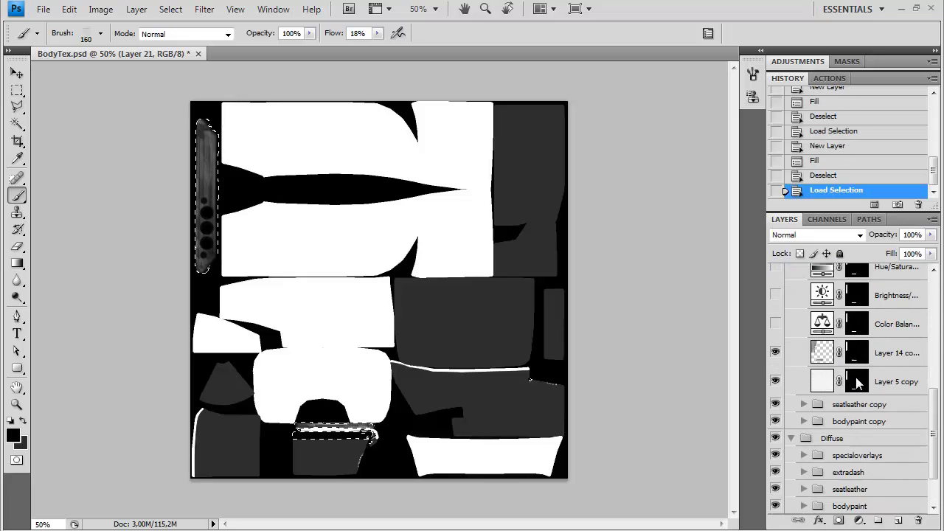
pyautogui.click(804, 303)
# Fill the selected dash parts with medium gray 8e8e8e on a new layer above Layer 22.
pyautogui.scroll(3, 830, 335)
pyautogui.click(847, 348)
pyautogui.hotkey('ctrl', 'shift', 'n')
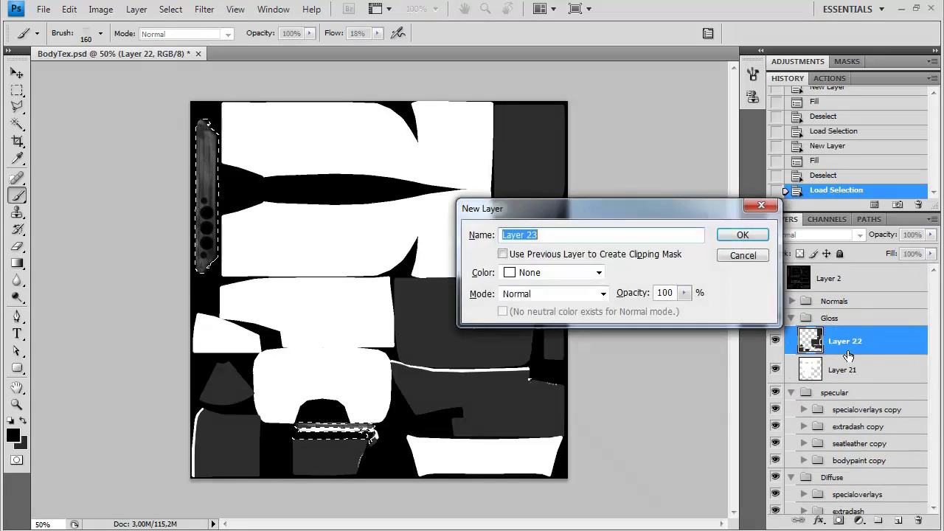
pyautogui.press('Return')
pyautogui.click(20, 443)
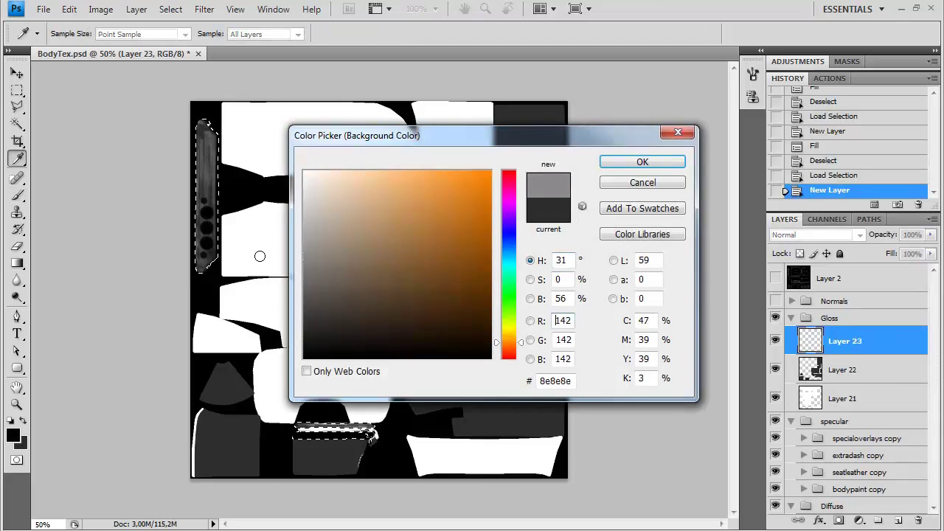
pyautogui.click(628, 159)
pyautogui.hotkey('ctrl', 'BackSpace')
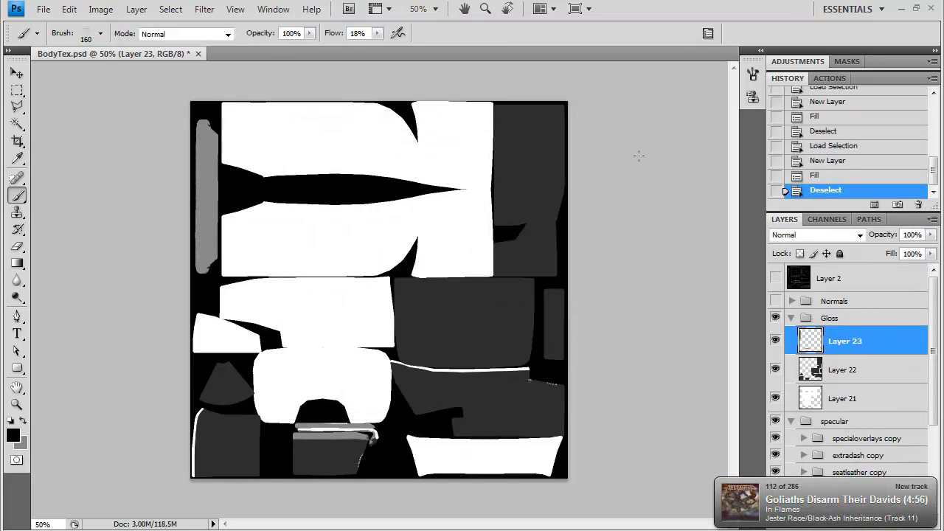
# Load the dash wear from the extradash copy group as a selection and fill it with black on a new Gloss layer.
pyautogui.scroll(-3, 832, 304)
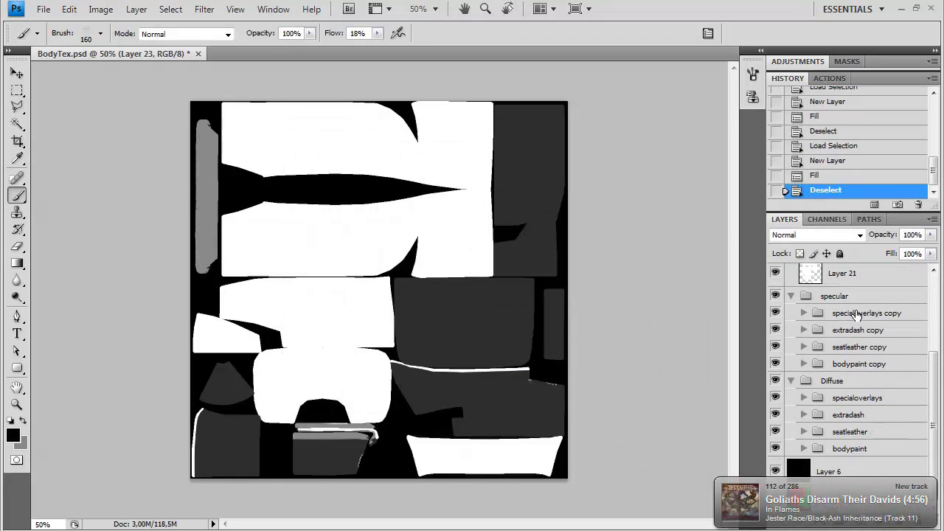
pyautogui.click(804, 330)
pyautogui.scroll(-2, 804, 332)
pyautogui.keyDown('ctrl'); pyautogui.click(856, 354); pyautogui.keyUp('ctrl')
pyautogui.scroll(6, 854, 350)
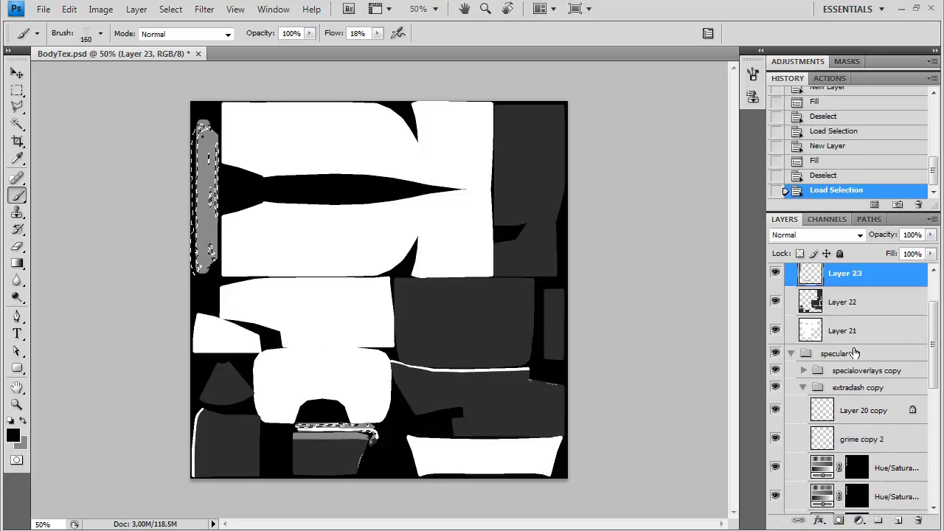
pyautogui.hotkey('ctrl', 'shift', 'alt', 'n')
pyautogui.press('x')
pyautogui.hotkey('alt', 'BackSpace')
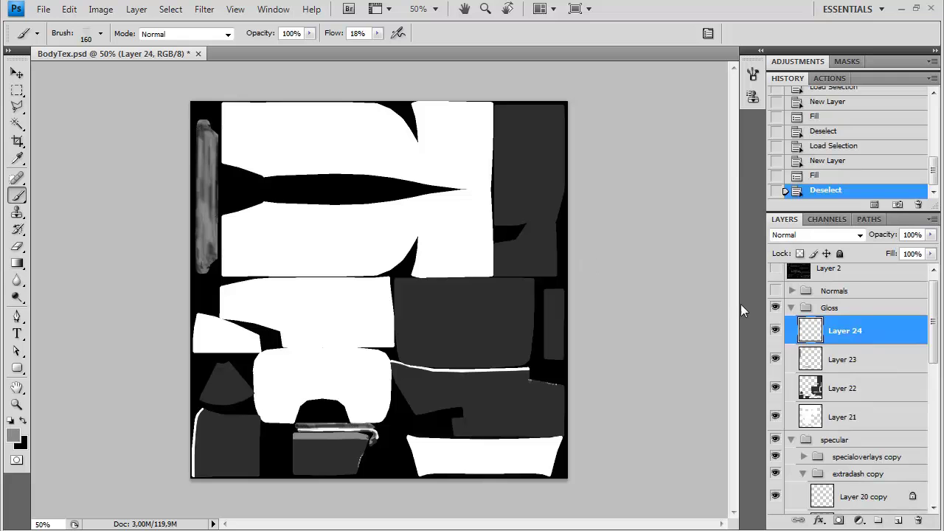
# Load the wear layers, including Layer 17 copy 4, from the leatherwear copy group in seatleather copy as one combined selection.
pyautogui.scroll(-8, 813, 360)
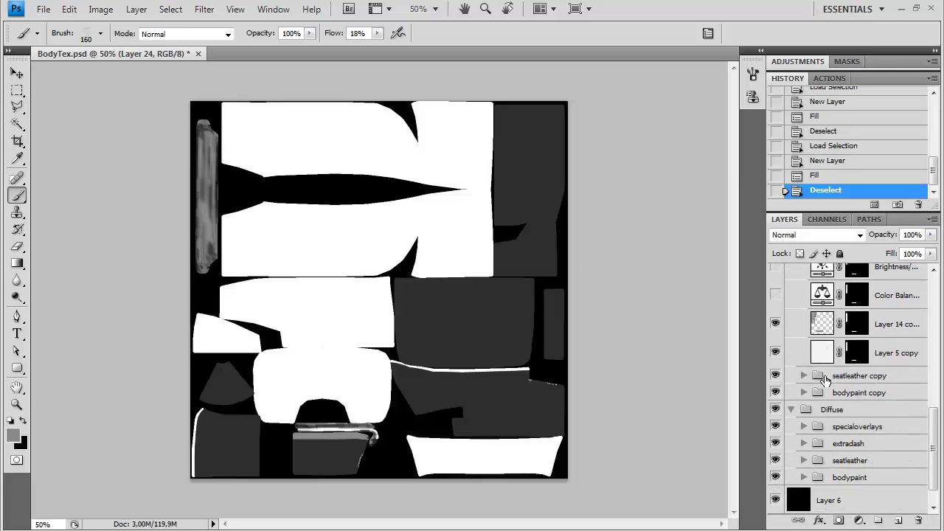
pyautogui.scroll(7, 811, 362)
pyautogui.click(803, 303)
pyautogui.click(803, 347)
pyautogui.scroll(1, 801, 349)
pyautogui.scroll(-3, 808, 369)
pyautogui.click(814, 393)
pyautogui.scroll(-1, 814, 397)
pyautogui.scroll(-1, 814, 397)
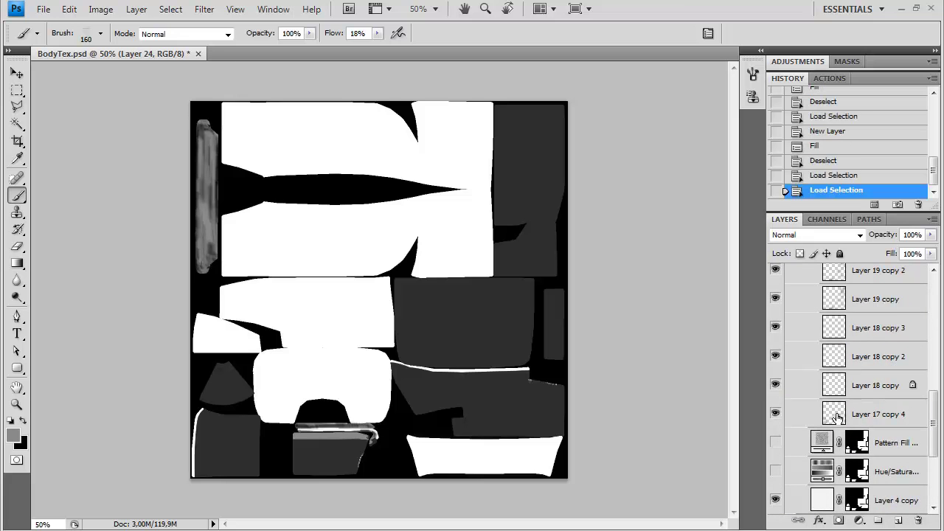
pyautogui.click(836, 415)
# Fill the loaded leather wear selection with black on Layer 22 in the Gloss group and deselect it.
pyautogui.scroll(6, 834, 391)
pyautogui.click(833, 361)
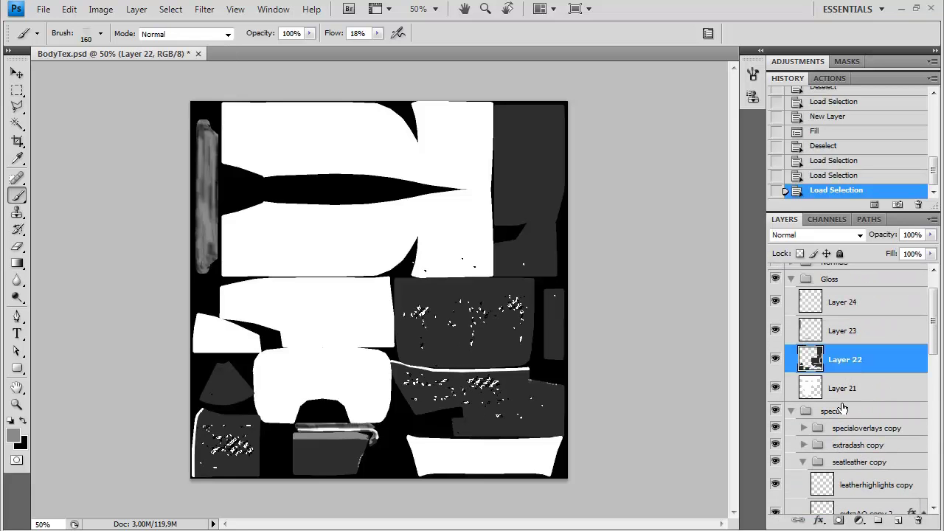
pyautogui.hotkey('ctrl', 'BackSpace')
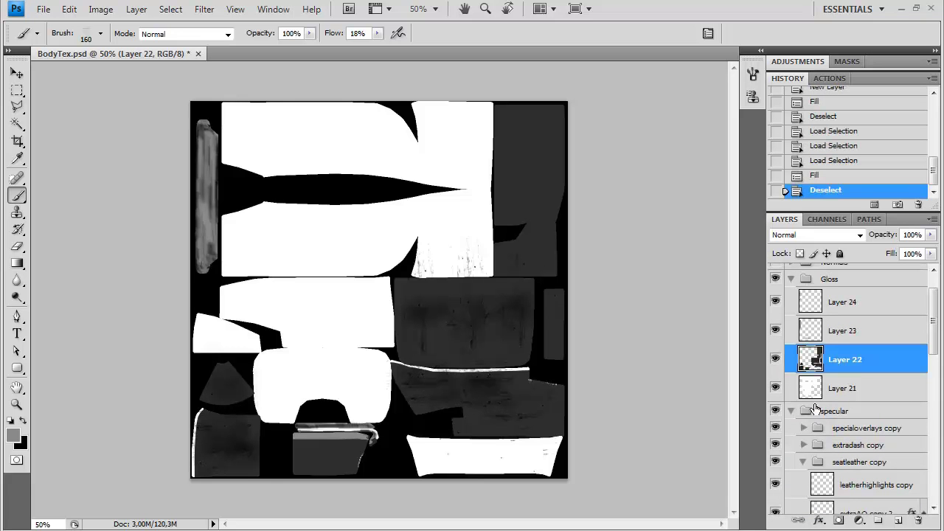
# Load the Hue/Saturation mask from the wearntear copy group in bodypaint copy as a selection.
pyautogui.scroll(-3, 817, 407)
pyautogui.scroll(1, 817, 410)
pyautogui.click(803, 403)
pyautogui.scroll(-1, 803, 401)
pyautogui.click(803, 394)
pyautogui.scroll(-1, 804, 402)
pyautogui.scroll(-2, 805, 402)
pyautogui.click(813, 353)
pyautogui.scroll(-1, 812, 356)
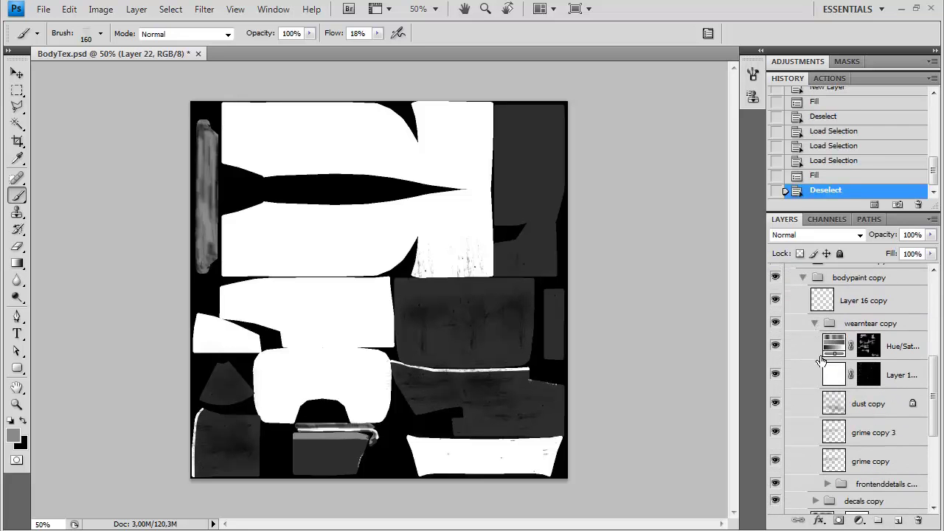
# Fill the body wear selection on a new layer above Layer 21, deselect it, and set the new layer's opacity to 62%.
pyautogui.scroll(5, 819, 365)
pyautogui.click(826, 417)
pyautogui.hotkey('ctrl', 'shift', 'n')
pyautogui.press('Return')
pyautogui.hotkey('alt', 'BackSpace')
pyautogui.hotkey('ctrl', 'd')
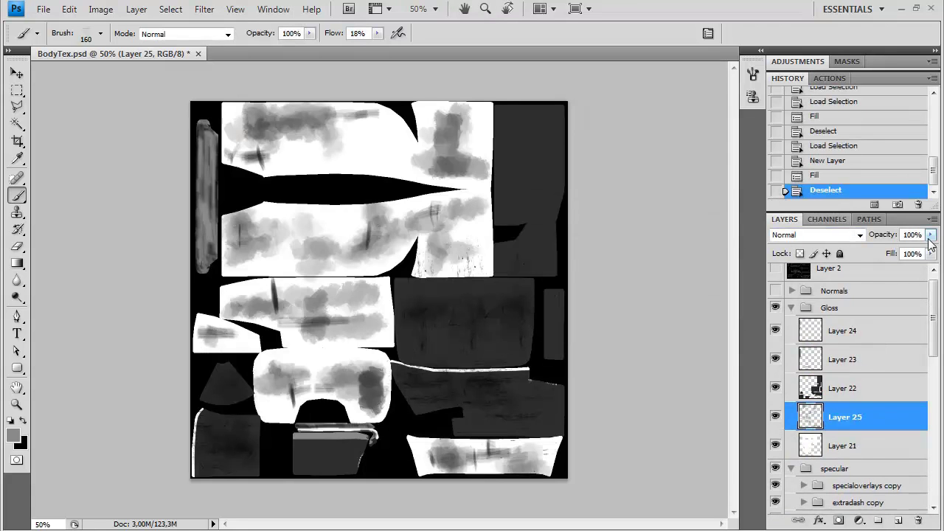
pyautogui.moveTo(910, 253); pyautogui.dragTo(902, 250)
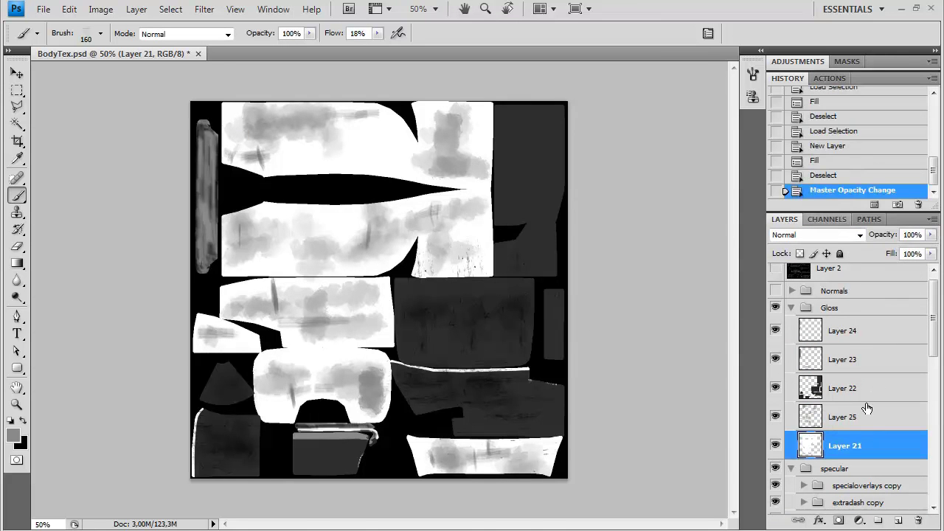
# Save a Targa copy of the gloss map as BodyGloss.tga in the img folder.
pyautogui.hotkey('ctrl', 'shift', 's')
pyautogui.click(461, 346)
pyautogui.click(424, 506)
pyautogui.click(382, 326)
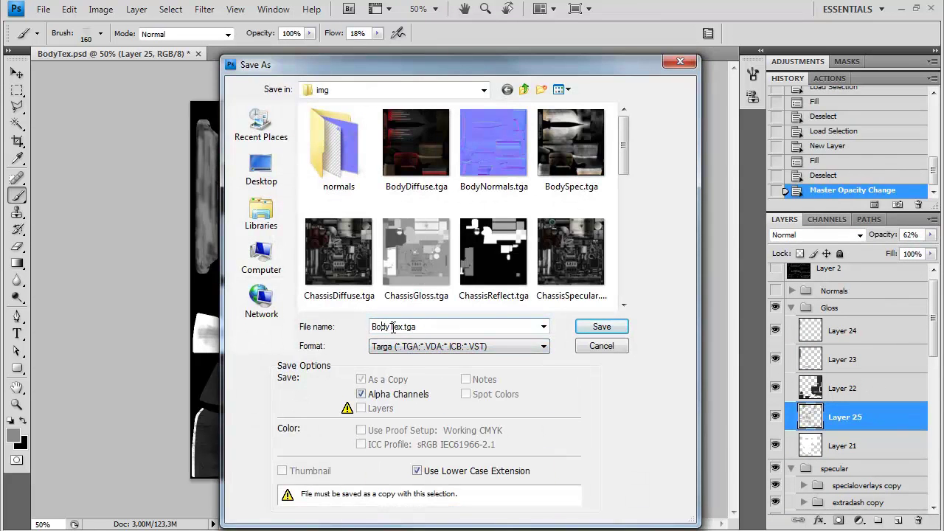
pyautogui.press('Return')
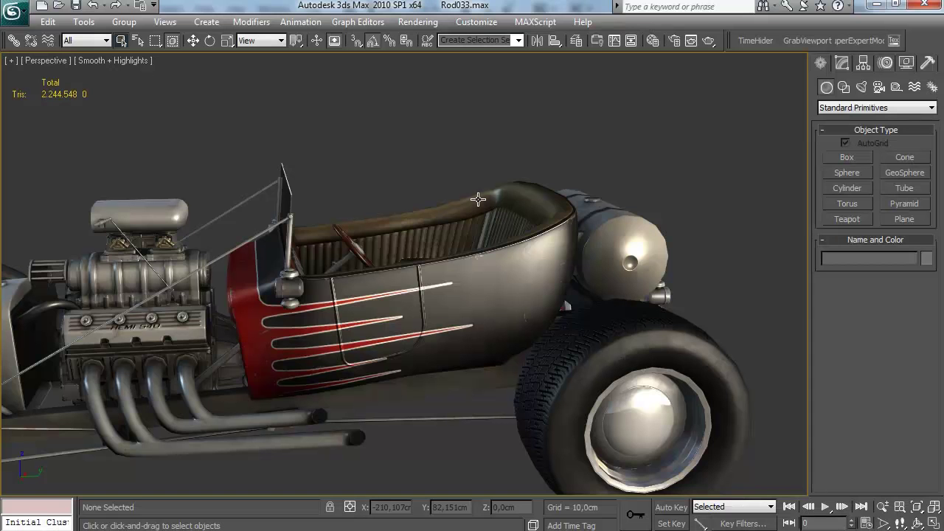
# Switch to 3ds Max, enable the Gloss Map of material 07 - Default, and assign BodyGloss.tga to it.
pyautogui.press('m')
pyautogui.scroll(-5, 530, 391)
pyautogui.moveTo(561, 59); pyautogui.dragTo(627, 26)
pyautogui.scroll(-7, 604, 366)
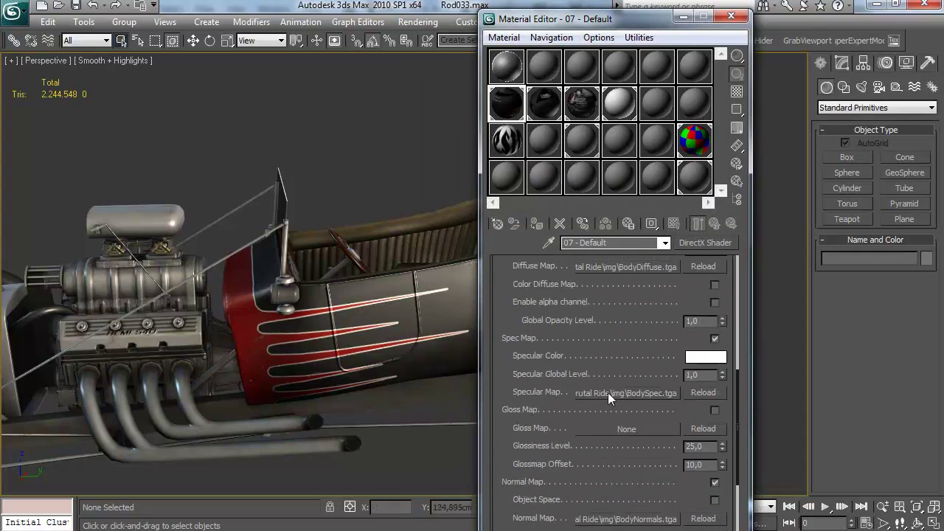
pyautogui.click(620, 389)
pyautogui.doubleClick(704, 166)
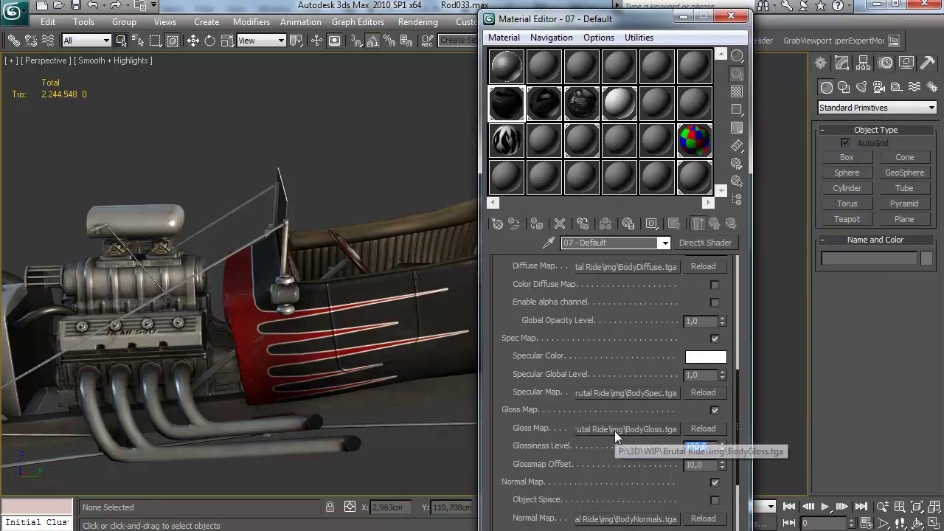
# Set the body material's Glossiness Level to 50 and its Glossmap Offset to 20.
pyautogui.write('50')
pyautogui.press('Return')
pyautogui.keyDown('alt'); pyautogui.moveTo(272, 255); pyautogui.dragTo(247, 290, button='middle'); pyautogui.keyUp('alt')
pyautogui.scroll(5, 287, 322)
pyautogui.scroll(-4, 298, 302)
pyautogui.scroll(4, 260, 298)
pyautogui.doubleClick(699, 464)
pyautogui.write('20')
pyautogui.press('Return')
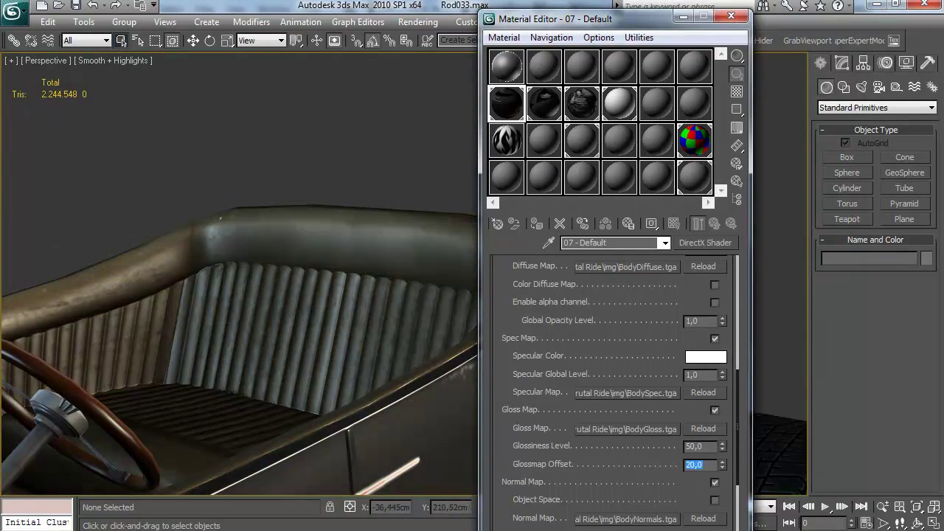
# Close the Material Editor and examine the gloss on the hot rod's seats and interior leather.
pyautogui.moveTo(167, 279)
pyautogui.keyDown('alt'); pyautogui.mouseDown(button='middle')
pyautogui.moveTo(299, 306)
pyautogui.moveTo(274, 342)
pyautogui.moveTo(170, 310)
pyautogui.moveTo(167, 295)
pyautogui.mouseUp(button='middle'); pyautogui.keyUp('alt')
pyautogui.scroll(-3, 169, 298)
pyautogui.moveTo(169, 298); pyautogui.dragTo(321, 252, button='middle')
pyautogui.click(731, 15)
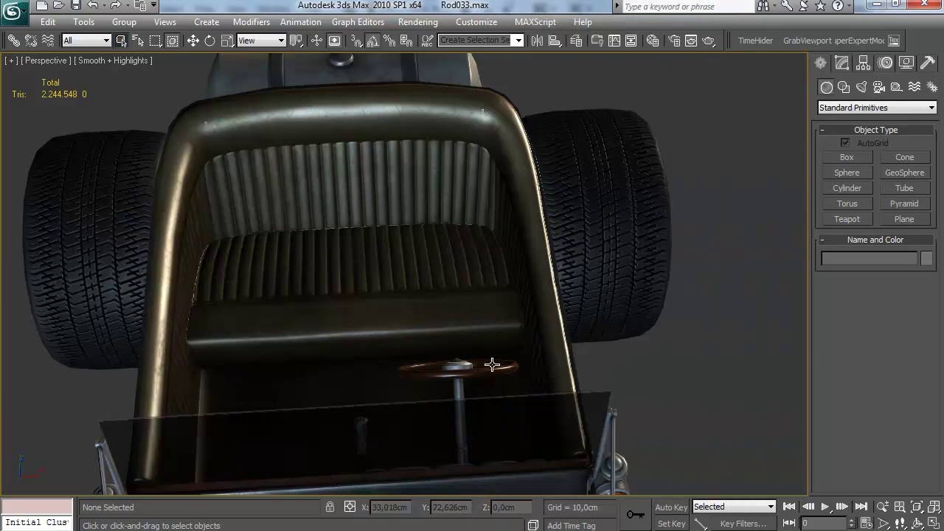
# Switch to Photoshop and collapse and hide the Gloss and specular groups so the Diffuse map shows.
pyautogui.moveTo(248, 530)
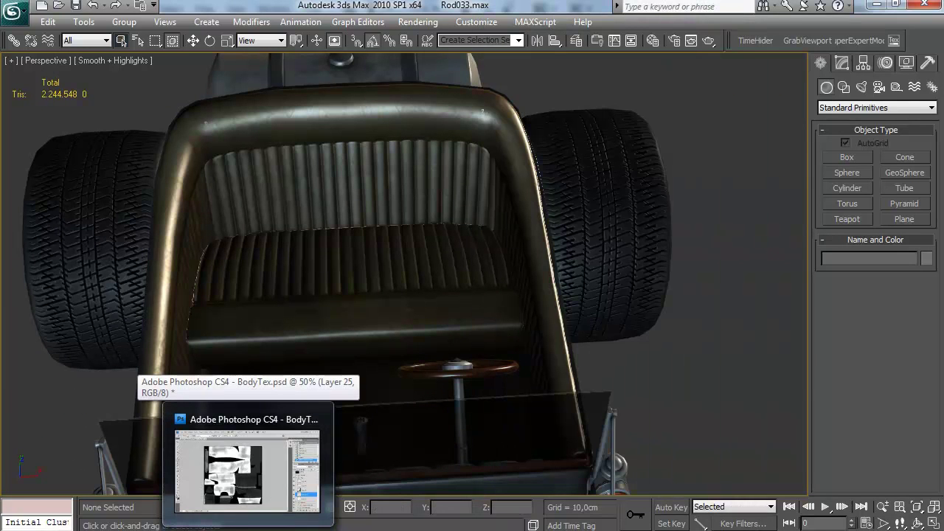
pyautogui.click(248, 471)
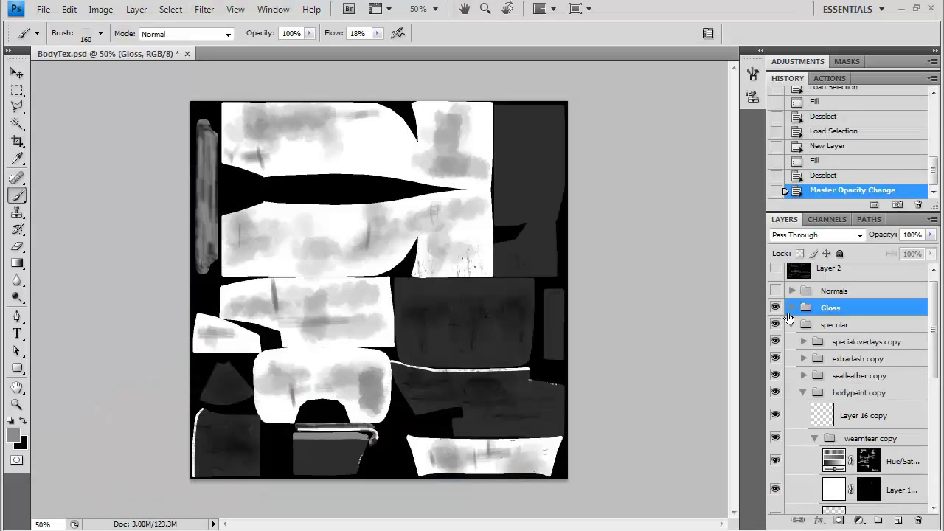
pyautogui.click(791, 308)
pyautogui.click(775, 307)
pyautogui.moveTo(933, 359); pyautogui.dragTo(932, 479)
pyautogui.scroll(7, 845, 385)
pyautogui.click(792, 283)
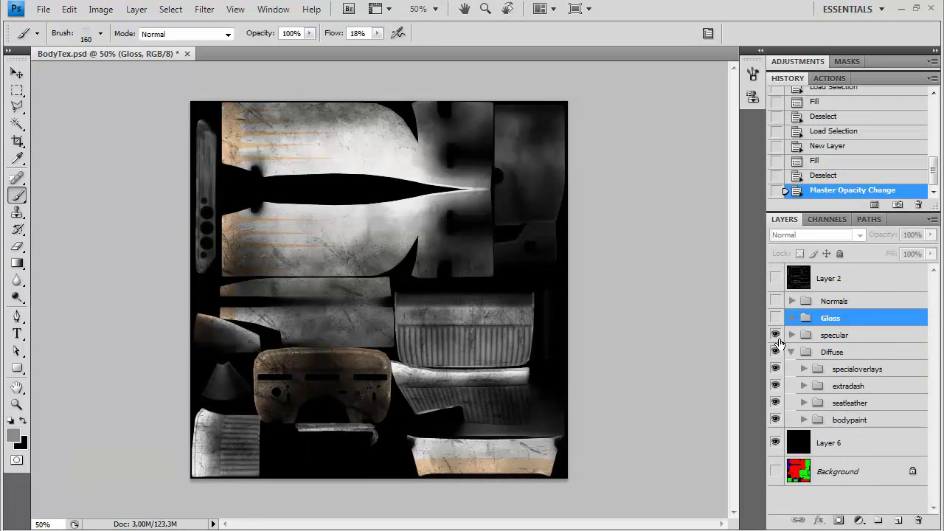
pyautogui.click(776, 336)
# Duplicate Layer 4 and its Hue/Saturation adjustment in the Diffuse seatleather group, merge the copies, and invert the merged layer's colors.
pyautogui.click(804, 403)
pyautogui.scroll(-3, 907, 398)
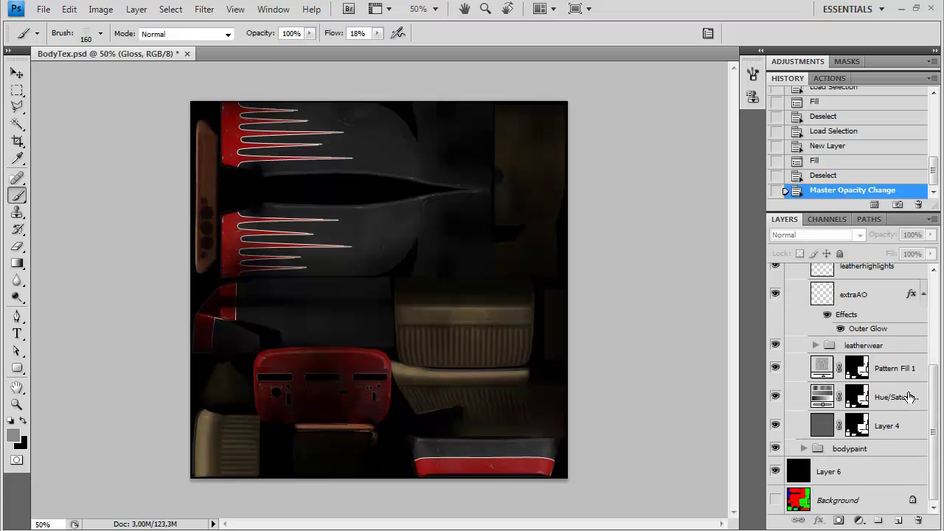
pyautogui.click(906, 397)
pyautogui.click(893, 432)
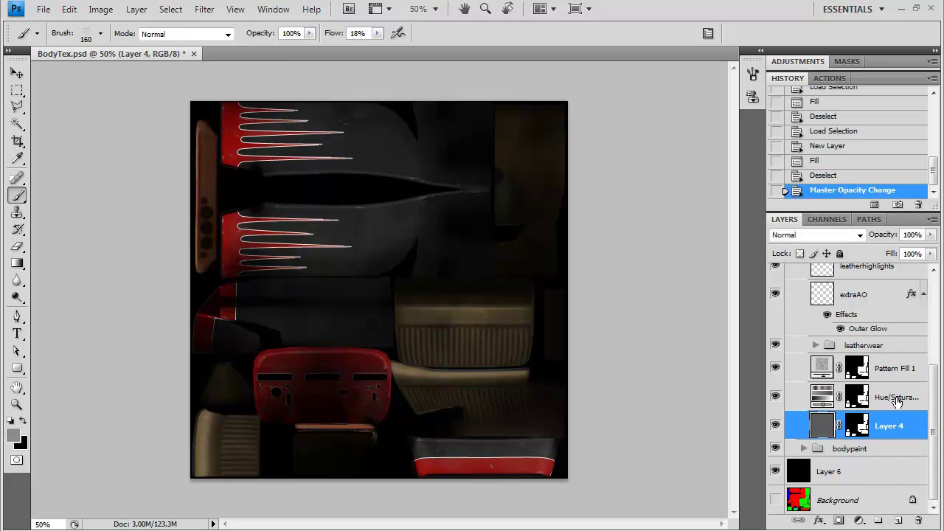
pyautogui.keyDown('shift'); pyautogui.click(897, 400); pyautogui.keyUp('shift')
pyautogui.hotkey('ctrl', 'j')
pyautogui.hotkey('ctrl', 'e')
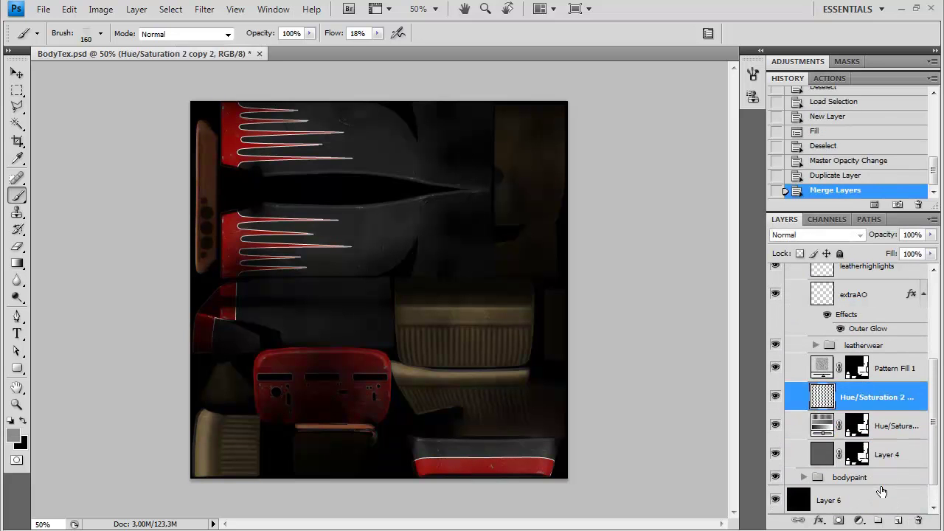
pyautogui.hotkey('ctrl', 'i')
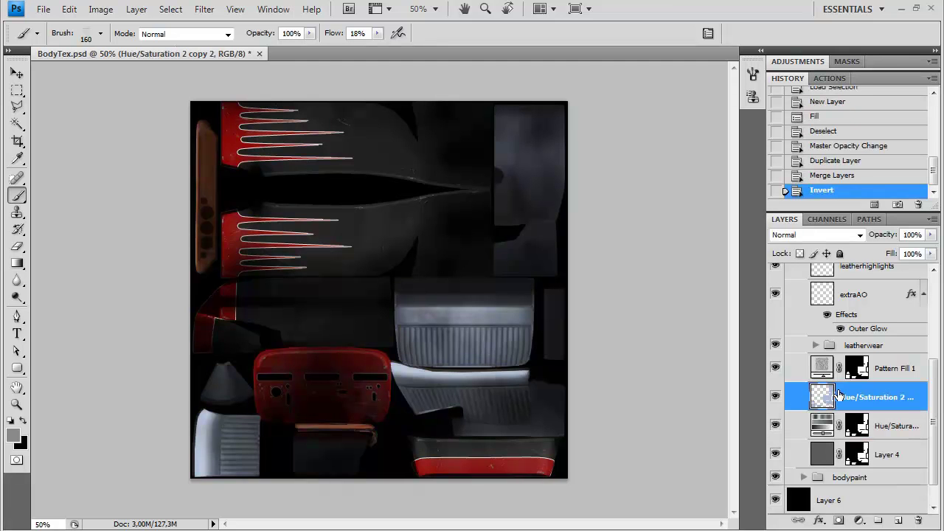
# Move the inverted leather layer into the seatleather copy group of the specular map, directly above Layer 4 copy.
pyautogui.moveTo(860, 399); pyautogui.dragTo(868, 312)
pyautogui.click(802, 374)
pyautogui.click(793, 336)
pyautogui.scroll(-5, 816, 360)
pyautogui.moveTo(844, 365); pyautogui.dragTo(867, 379)
pyautogui.click(803, 403)
pyautogui.click(803, 385)
pyautogui.scroll(-5, 811, 387)
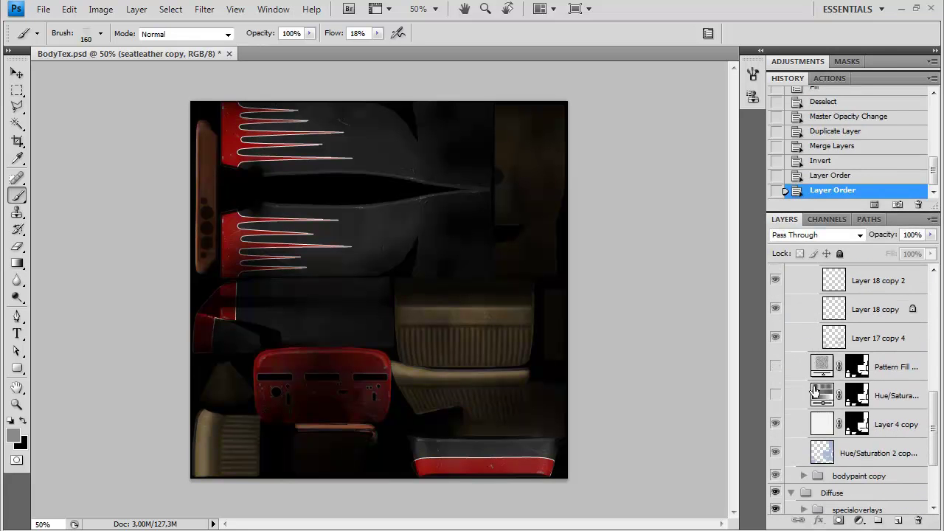
pyautogui.moveTo(879, 412); pyautogui.dragTo(878, 410)
# Show the specular group and set the inverted leather layer's blend mode to Multiply.
pyautogui.scroll(10, 824, 356)
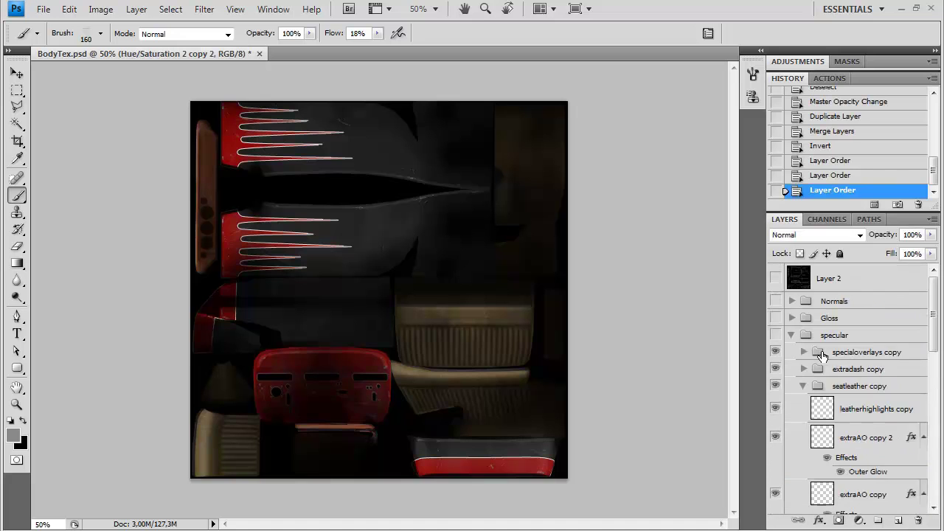
pyautogui.click(775, 336)
pyautogui.scroll(-8, 848, 368)
pyautogui.click(858, 234)
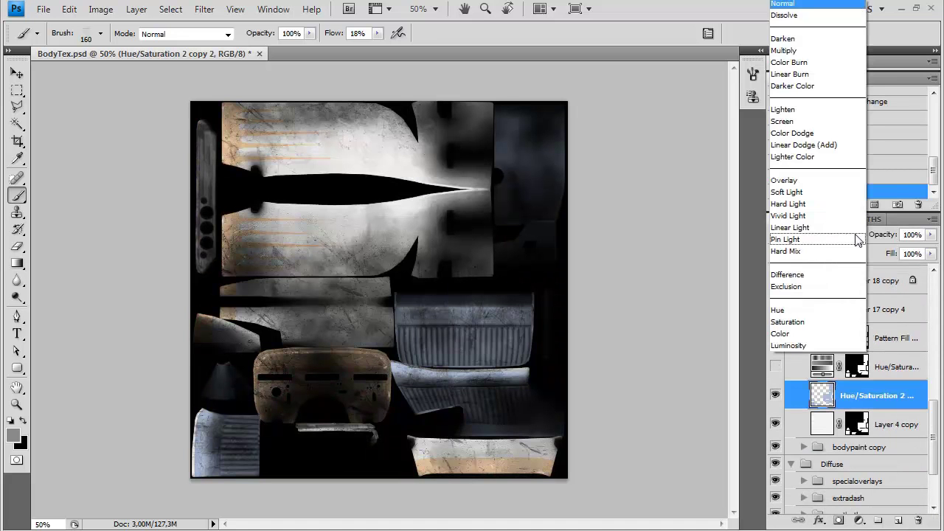
pyautogui.click(800, 51)
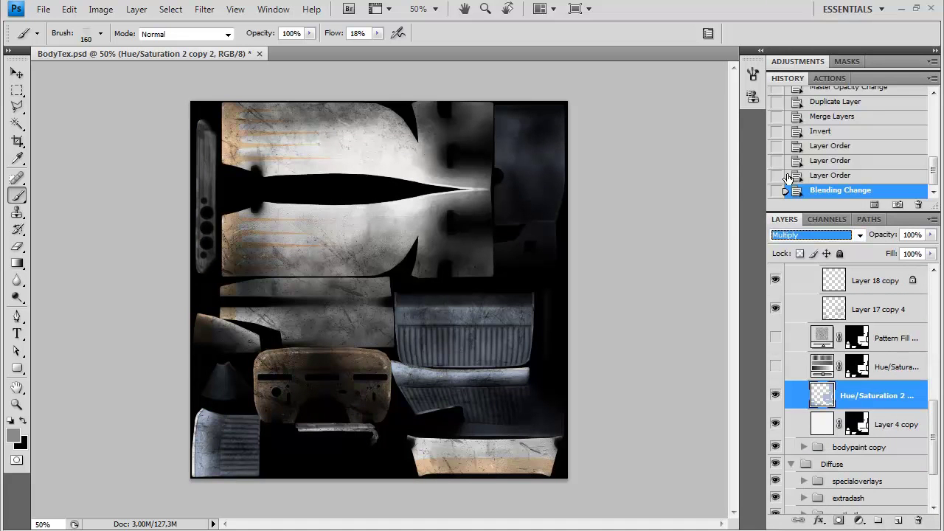
pyautogui.click(879, 416)
pyautogui.click(886, 398)
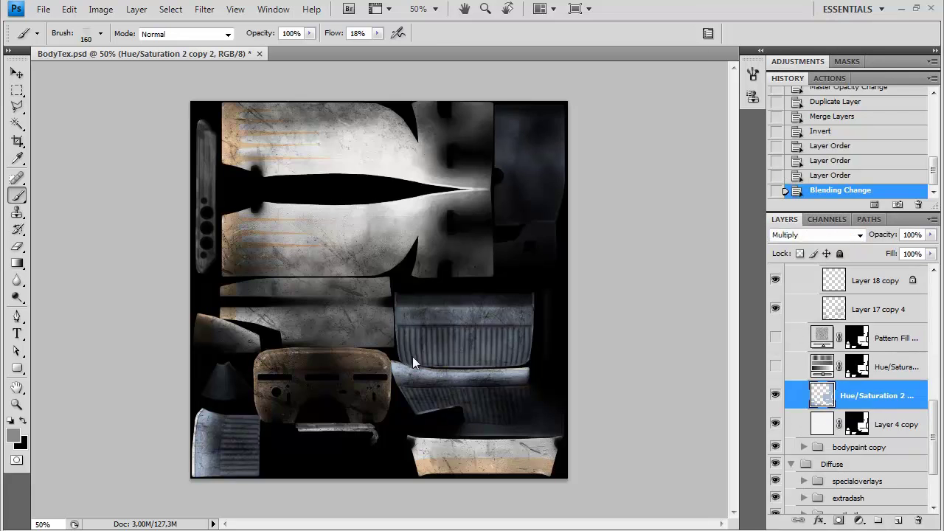
# Save a Targa copy of the tinted specular map over the existing BodySpec.tga.
pyautogui.hotkey('ctrl', 'shift', 's')
pyautogui.click(479, 347)
pyautogui.click(457, 528)
pyautogui.doubleClick(352, 237)
pyautogui.click(440, 215)
pyautogui.click(516, 256)
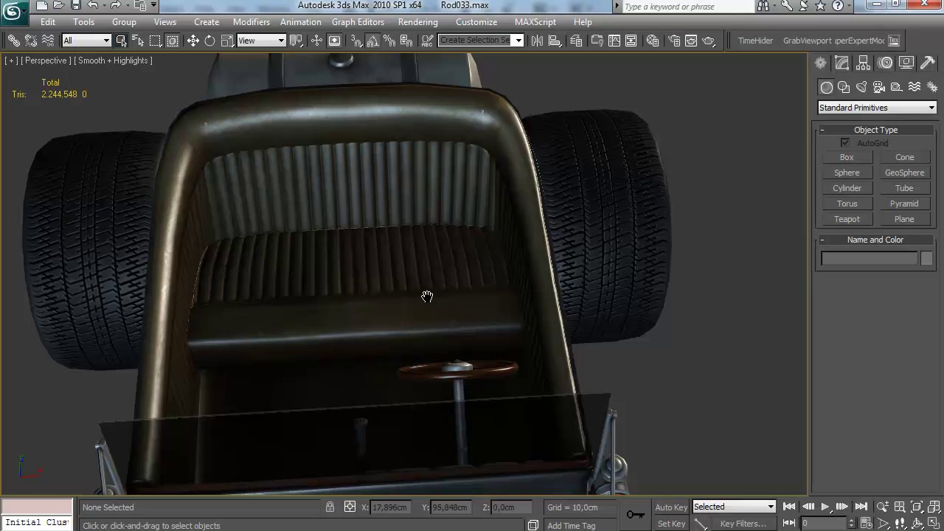
# Examine the updated leather specular on the seats and side trim up close in 3ds Max.
pyautogui.keyDown('alt'); pyautogui.moveTo(427, 296); pyautogui.dragTo(361, 303, button='middle'); pyautogui.keyUp('alt')
pyautogui.scroll(4, 398, 317)
pyautogui.keyDown('alt'); pyautogui.moveTo(424, 325); pyautogui.dragTo(542, 354, button='middle'); pyautogui.keyUp('alt')
pyautogui.moveTo(487, 214); pyautogui.dragTo(580, 219, button='middle')
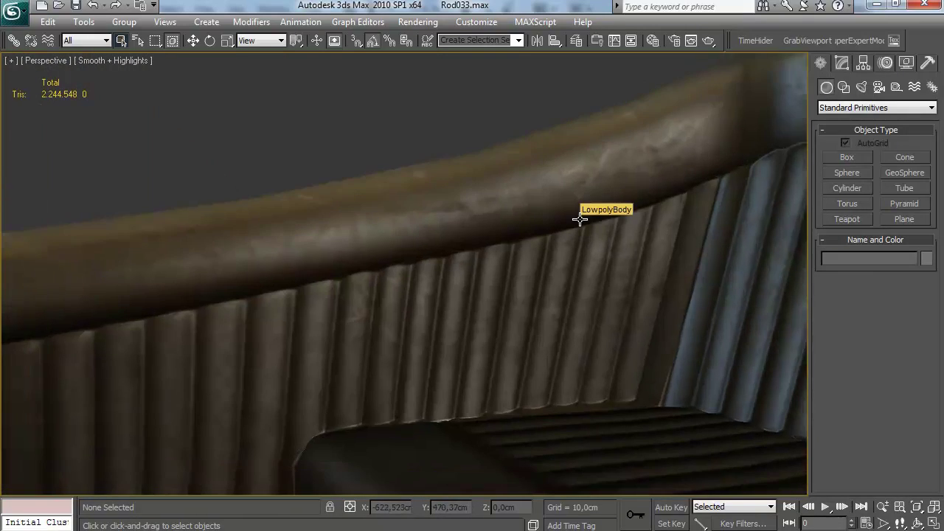
pyautogui.scroll(-5, 580, 219)
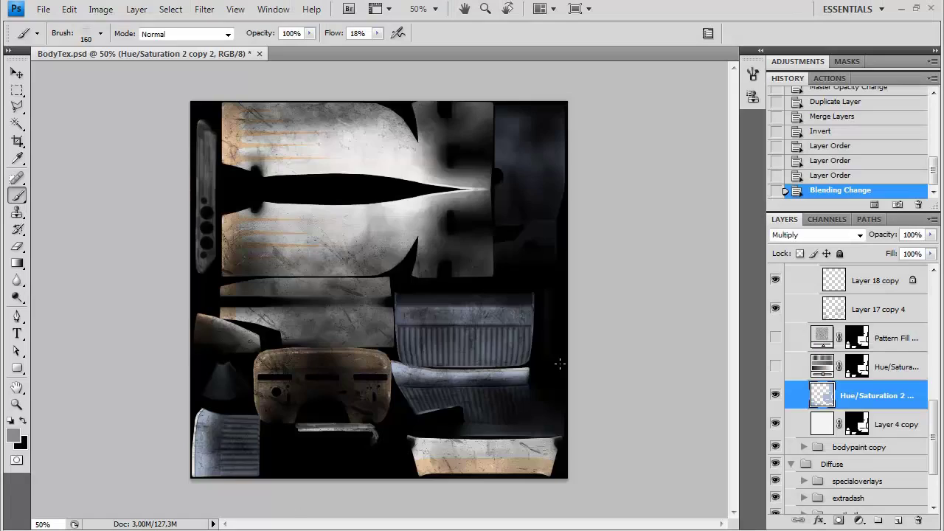
# Back in Photoshop, duplicate the extraAO copy 2 layer in the seatleather copy group three times.
pyautogui.keyDown('alt'); pyautogui.scroll(6, 559, 362); pyautogui.keyUp('alt')
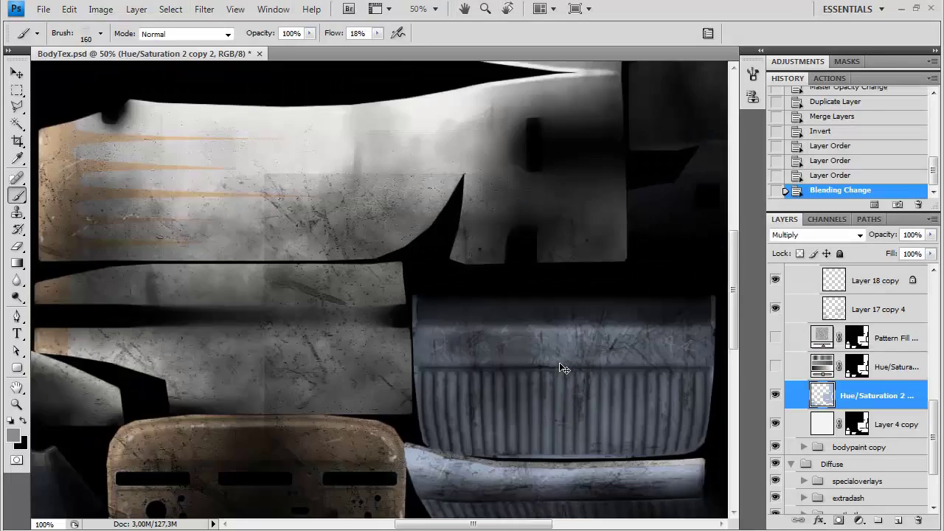
pyautogui.scroll(10, 885, 406)
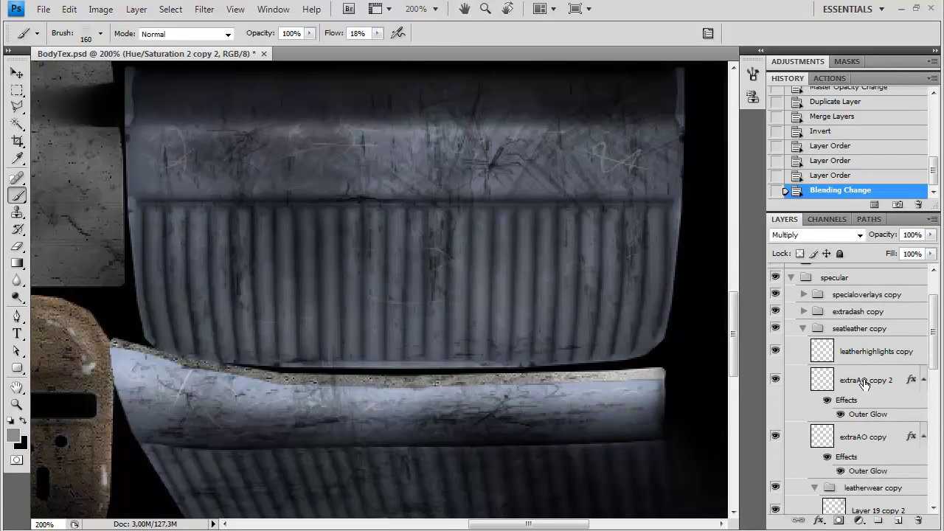
pyautogui.click(864, 383)
pyautogui.hotkey('ctrl', 'j')
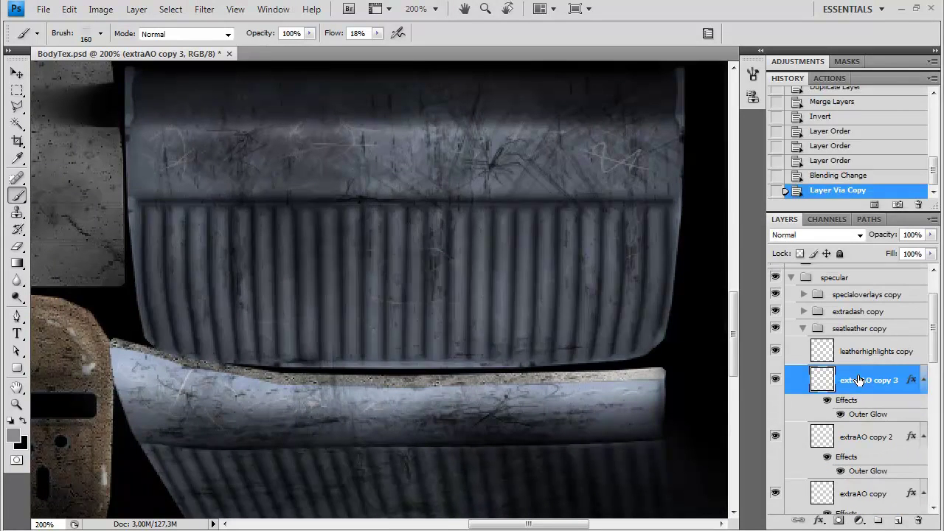
pyautogui.hotkey('ctrl', '-')
pyautogui.hotkey('ctrl', '-')
# Export the specular map with the strengthened leather AO as a Targa file, replacing BodySpec.tga.
pyautogui.hotkey('ctrl', 'shift', 's')
pyautogui.click(504, 345)
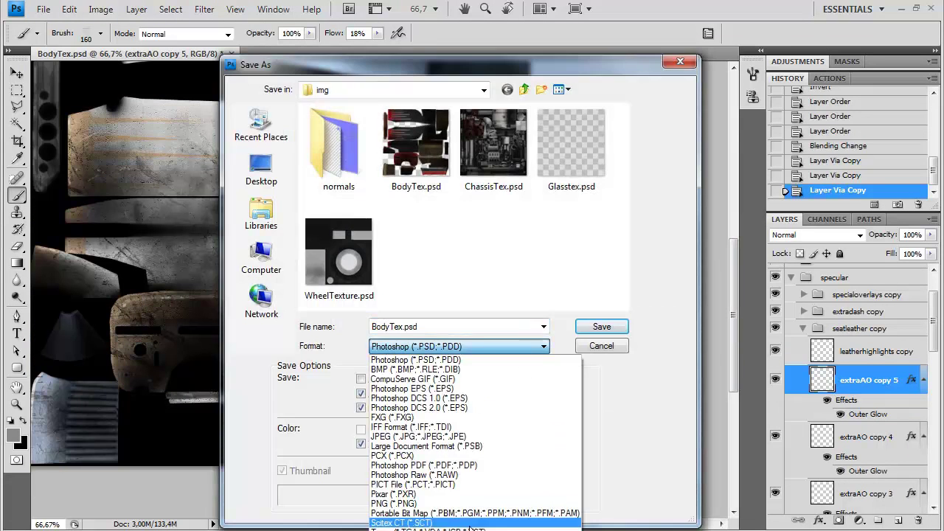
pyautogui.click(477, 530)
pyautogui.doubleClick(353, 258)
pyautogui.press('Return')
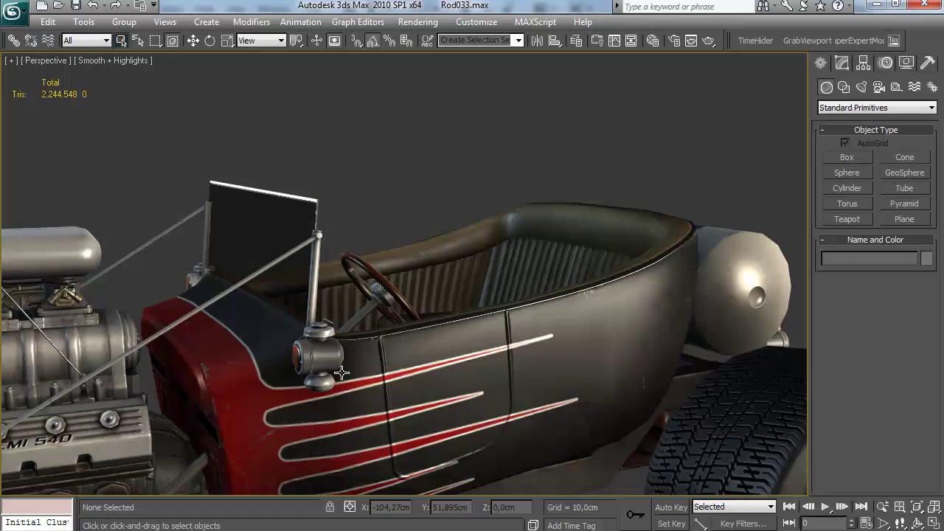
# Examine the specular and gloss response of the hot rod's body and interior in 3ds Max from near and far.
pyautogui.scroll(5, 432, 331)
pyautogui.keyDown('alt'); pyautogui.moveTo(424, 337); pyautogui.dragTo(483, 328, button='middle'); pyautogui.keyUp('alt')
pyautogui.scroll(-5, 441, 344)
pyautogui.scroll(4, 588, 362)
pyautogui.scroll(-1, 588, 362)
pyautogui.scroll(-4, 517, 352)
pyautogui.scroll(-2, 403, 340)
pyautogui.scroll(-5, 415, 331)
pyautogui.scroll(8, 418, 322)
pyautogui.scroll(-5, 423, 329)
pyautogui.scroll(5, 425, 333)
pyautogui.scroll(-4, 468, 350)
pyautogui.scroll(4, 496, 347)
# In Photoshop, collapse the specular group, show the Gloss group, and create a new group named Reflect above it.
pyautogui.hotkey('alt', 'Tab')
pyautogui.click(804, 330)
pyautogui.click(791, 336)
pyautogui.click(775, 317)
pyautogui.click(828, 318)
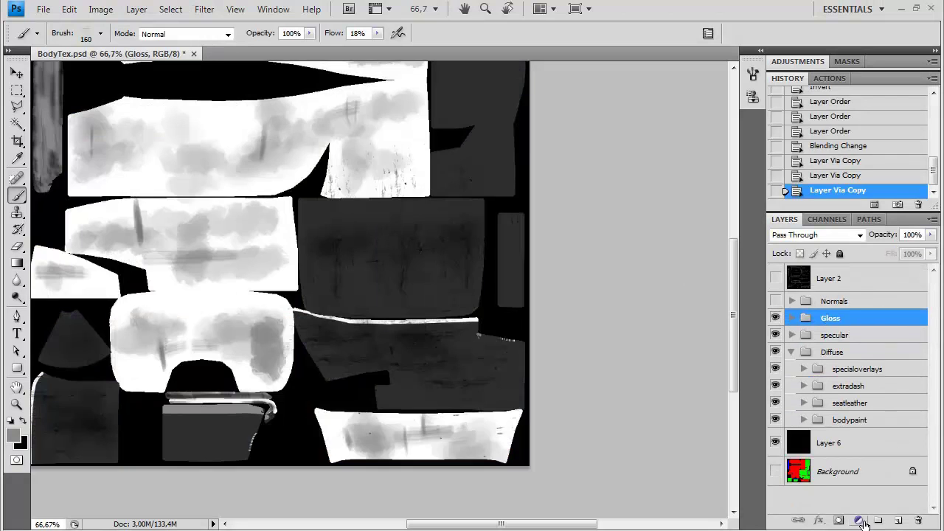
pyautogui.click(879, 520)
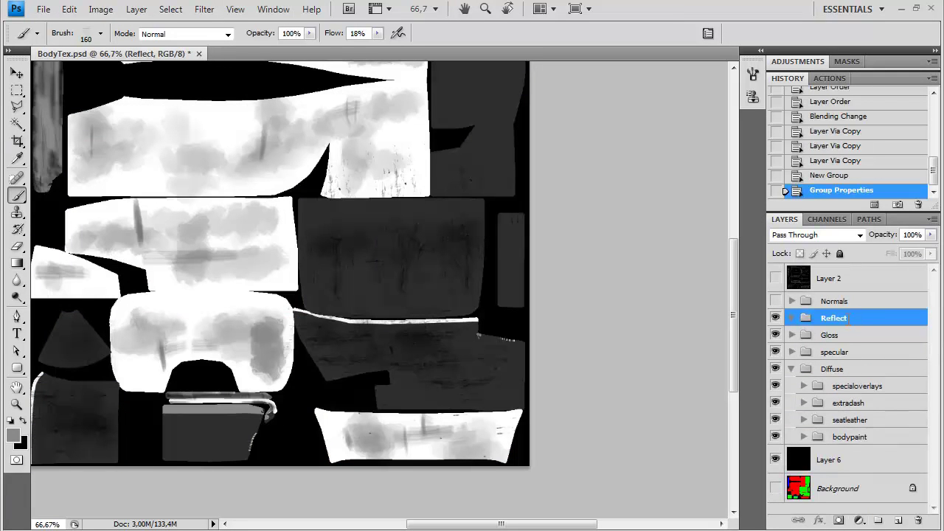
# Add a new layer filled with black inside the Reflect group and hide it.
pyautogui.click(896, 521)
pyautogui.hotkey('ctrl', 'BackSpace')
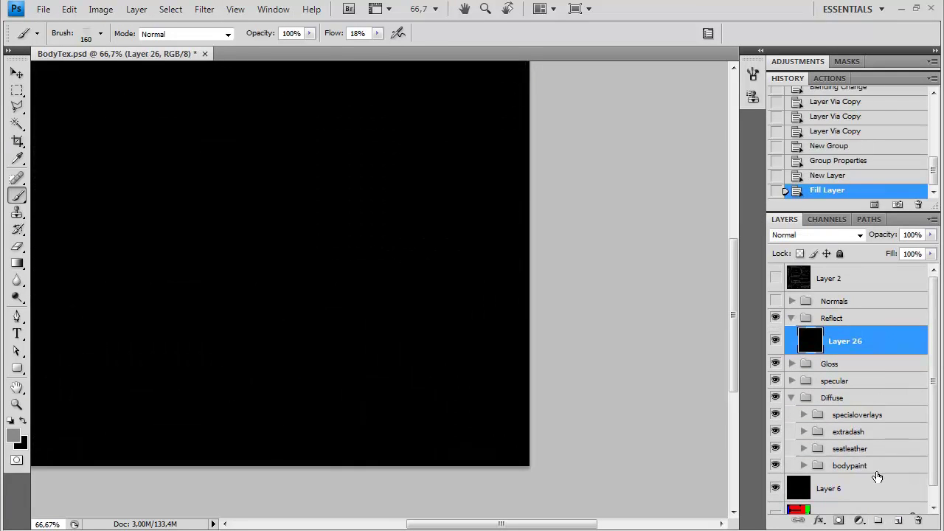
pyautogui.hotkey('ctrl', '-')
pyautogui.click(775, 341)
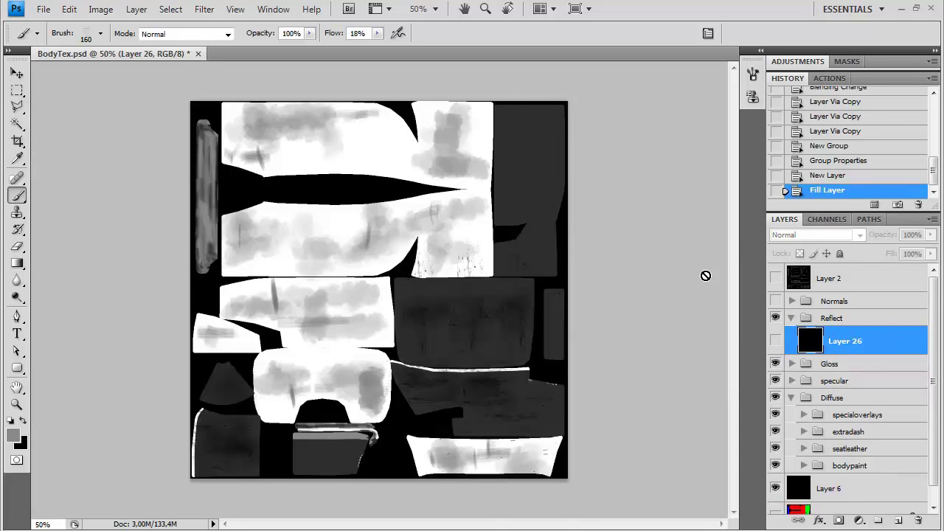
pyautogui.moveTo(934, 457); pyautogui.dragTo(935, 481)
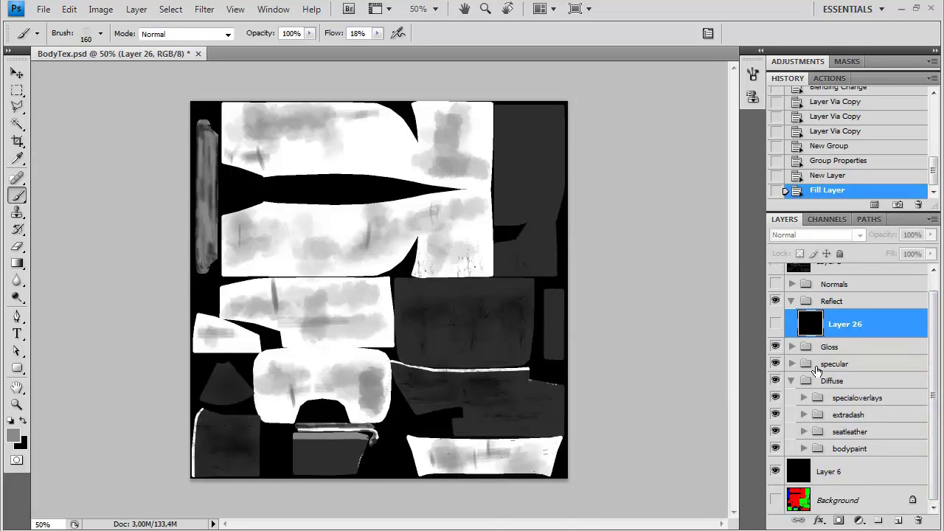
# Load the body-panel shape from the Gloss group as a selection and fill it white on a new layer in Reflect, then deselect.
pyautogui.click(791, 346)
pyautogui.scroll(-2, 824, 391)
pyautogui.scroll(3, 815, 420)
pyautogui.hotkey('ctrl', 'shift', 'n')
pyautogui.press('Return')
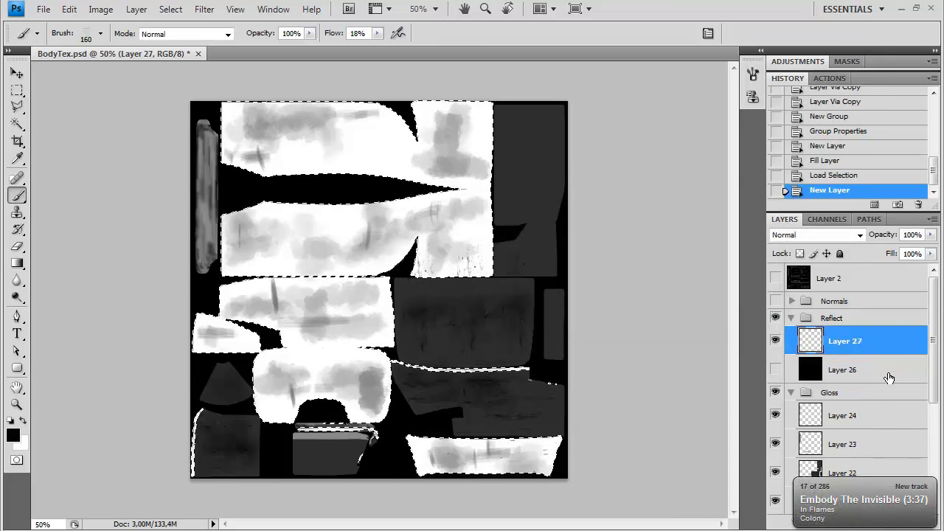
pyautogui.hotkey('ctrl', 'BackSpace')
pyautogui.hotkey('ctrl', 'd')
pyautogui.scroll(-5, 811, 369)
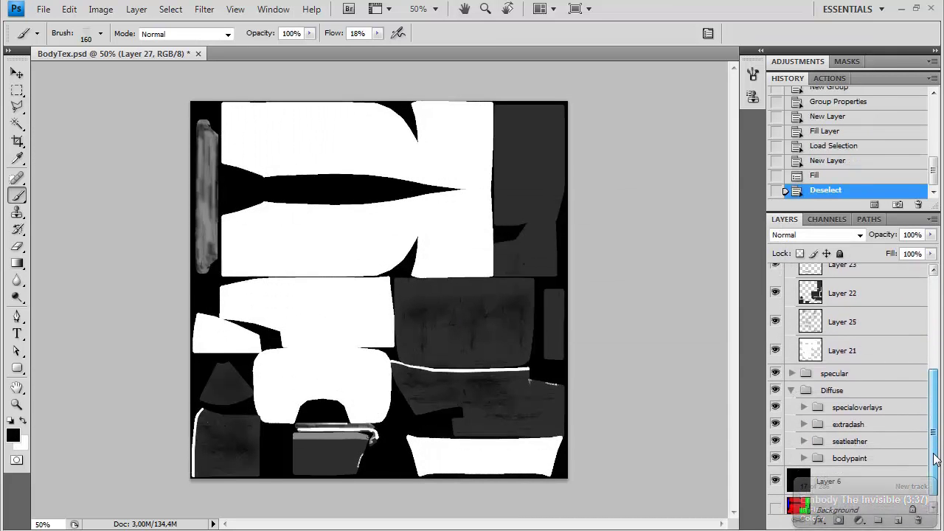
pyautogui.click(791, 364)
pyautogui.click(803, 448)
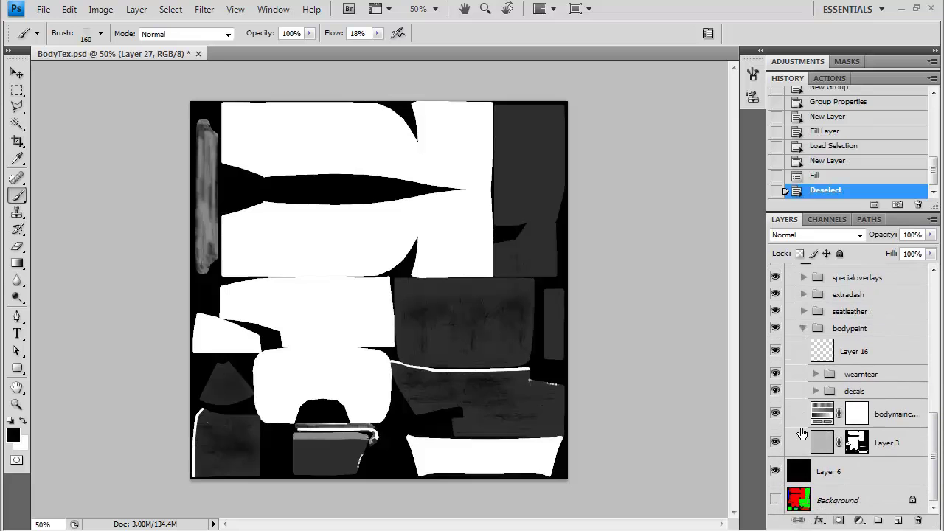
pyautogui.click(859, 373)
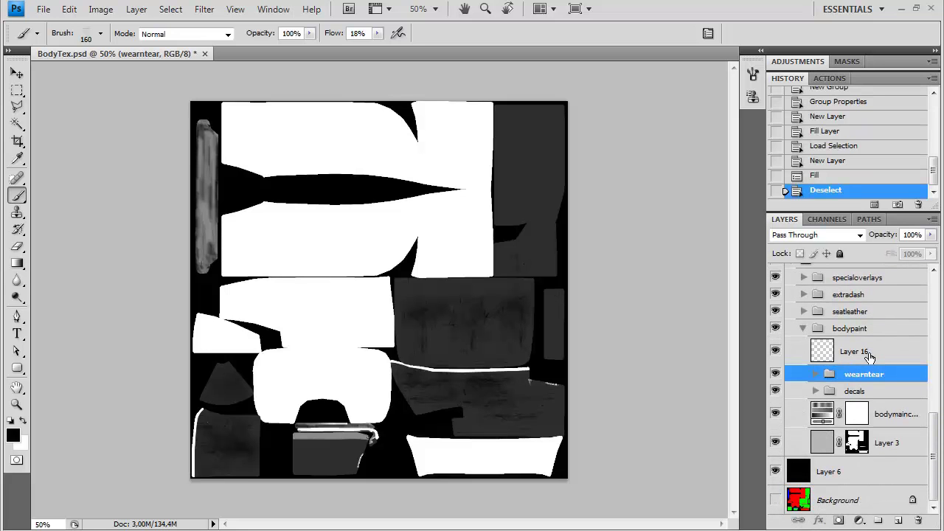
pyautogui.keyDown('shift'); pyautogui.click(856, 351); pyautogui.keyUp('shift')
pyautogui.scroll(4, 868, 365)
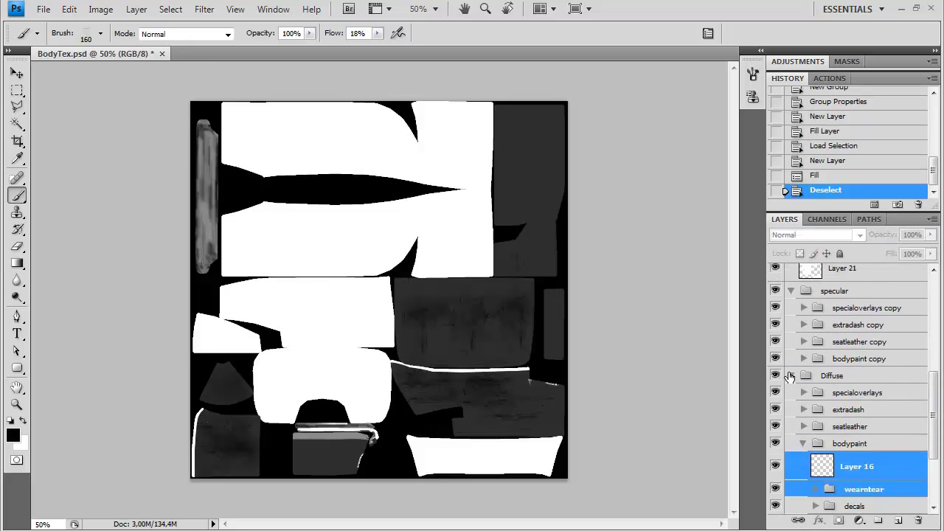
pyautogui.click(789, 375)
# Duplicate Layer 16 copy and the wearntear copy group from the specular bodypaint copy group and place them above Layer 27 in Reflect.
pyautogui.click(803, 432)
pyautogui.scroll(-7, 803, 432)
pyautogui.scroll(1, 863, 420)
pyautogui.scroll(2, 860, 315)
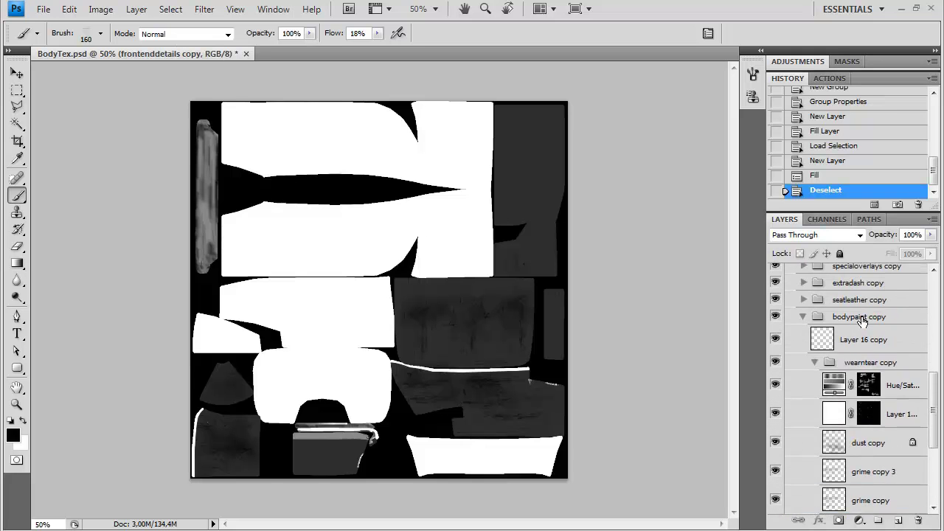
pyautogui.scroll(-4, 863, 321)
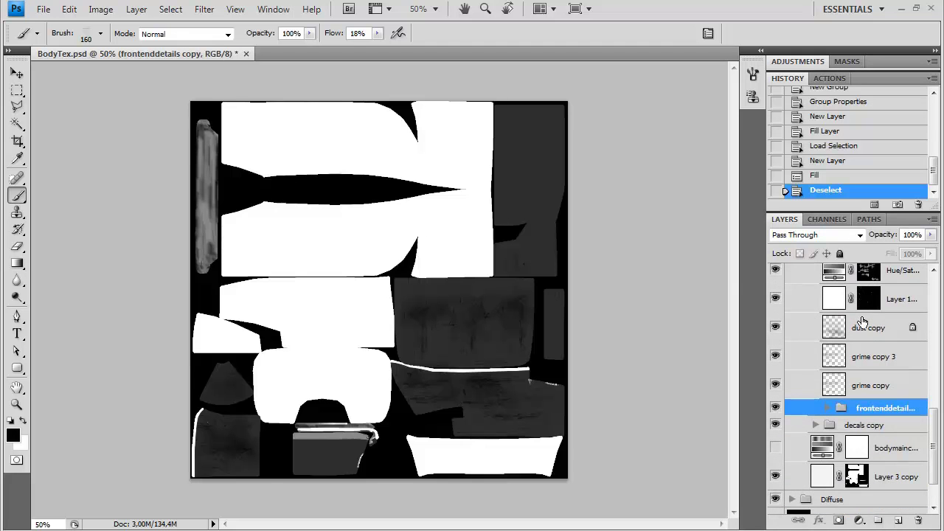
pyautogui.scroll(4, 863, 320)
pyautogui.scroll(-1, 863, 320)
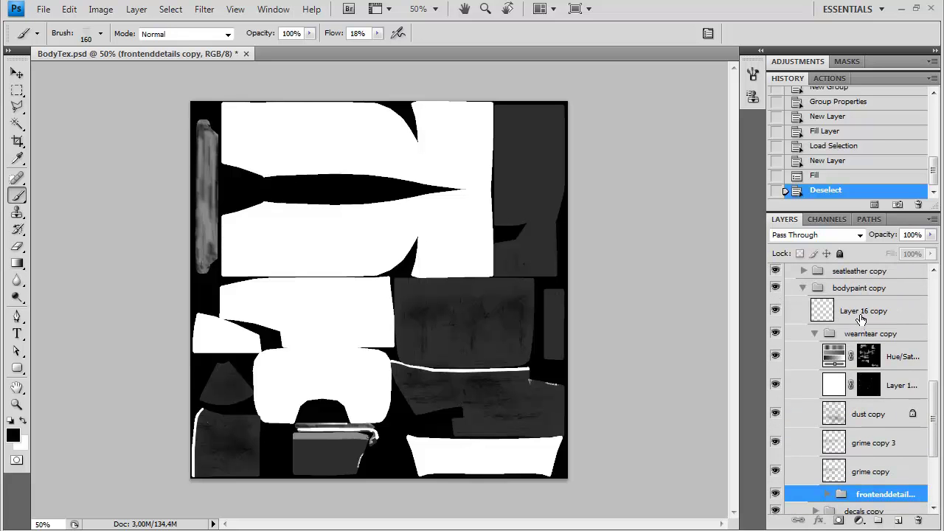
pyautogui.keyDown('shift'); pyautogui.click(867, 305); pyautogui.keyUp('shift')
pyautogui.moveTo(866, 305); pyautogui.dragTo(895, 521)
pyautogui.moveTo(865, 452); pyautogui.dragTo(865, 304)
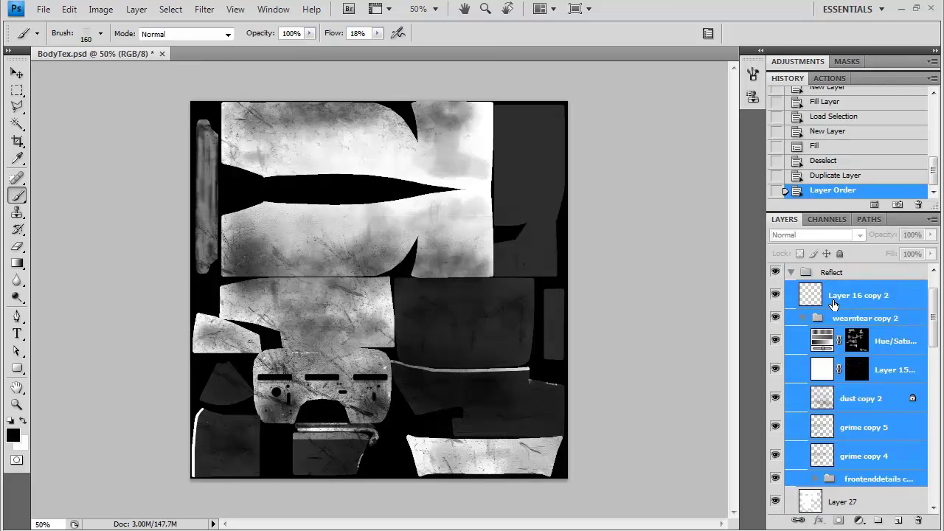
# Show the black-filled Layer 26 at the base of the Reflect group.
pyautogui.scroll(1, 837, 310)
pyautogui.scroll(-3, 839, 322)
pyautogui.click(774, 473)
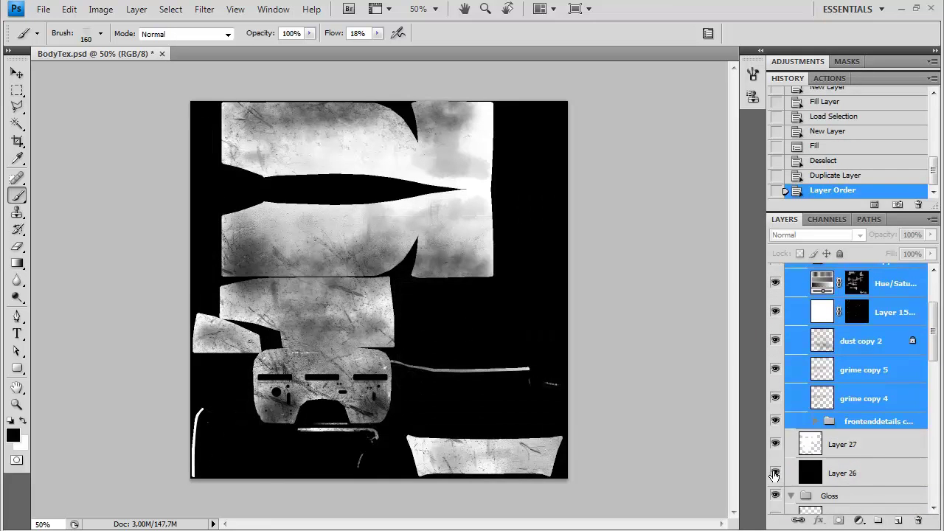
pyautogui.scroll(1, 811, 442)
pyautogui.scroll(-5, 848, 420)
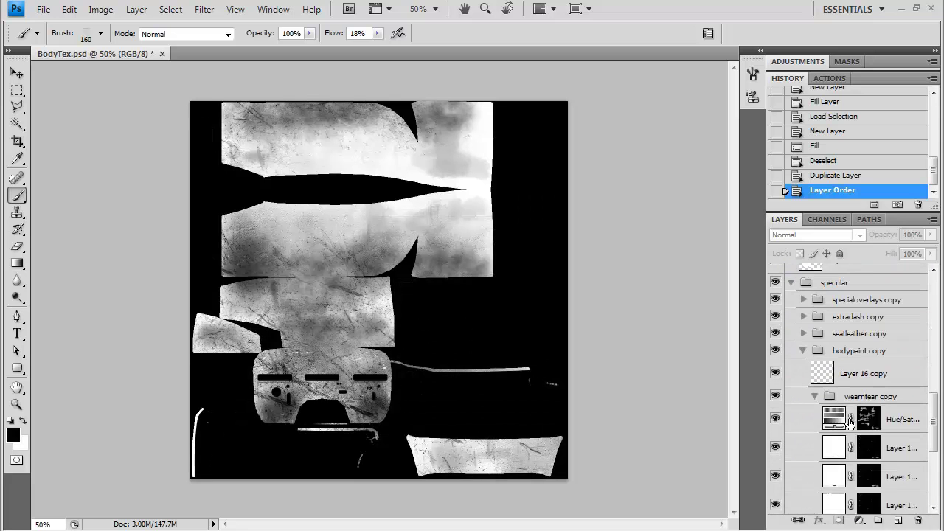
pyautogui.scroll(10, 850, 421)
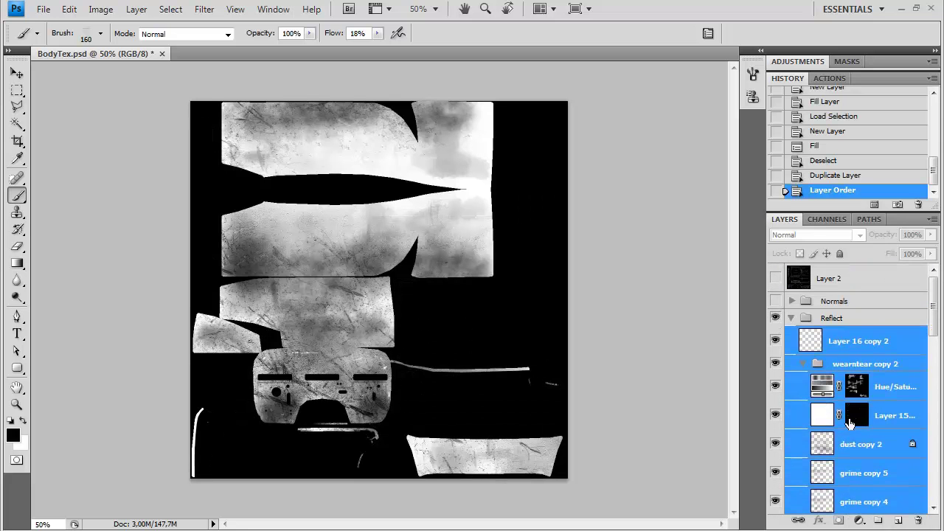
# Create a group named bodypaint in Reflect and move Layer 16 copy 2 through Layer 27 into it.
pyautogui.click(881, 343)
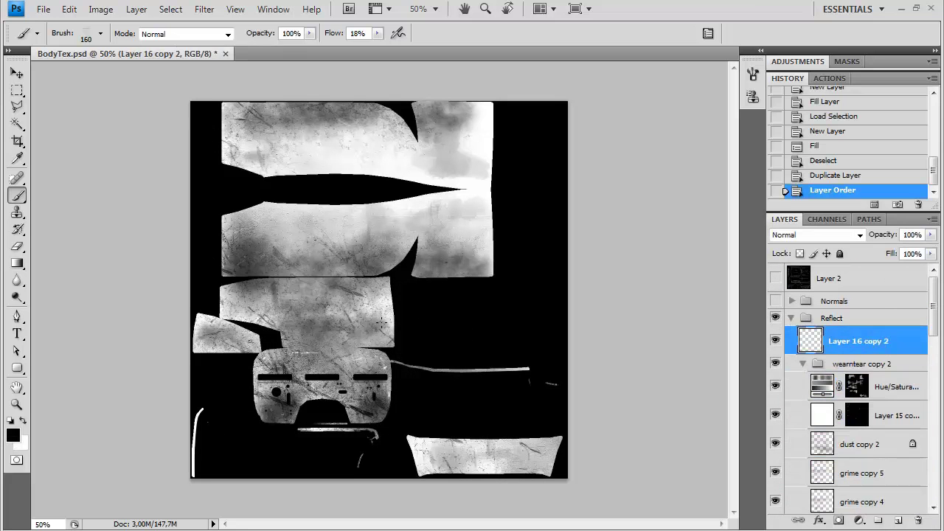
pyautogui.click(876, 519)
pyautogui.doubleClick(837, 336)
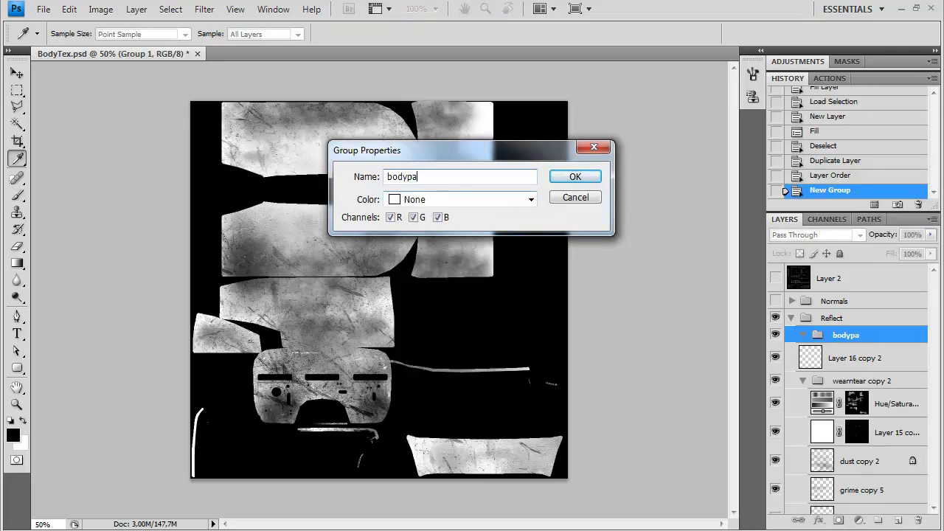
pyautogui.press('Return')
pyautogui.click(867, 357)
pyautogui.scroll(-4, 867, 358)
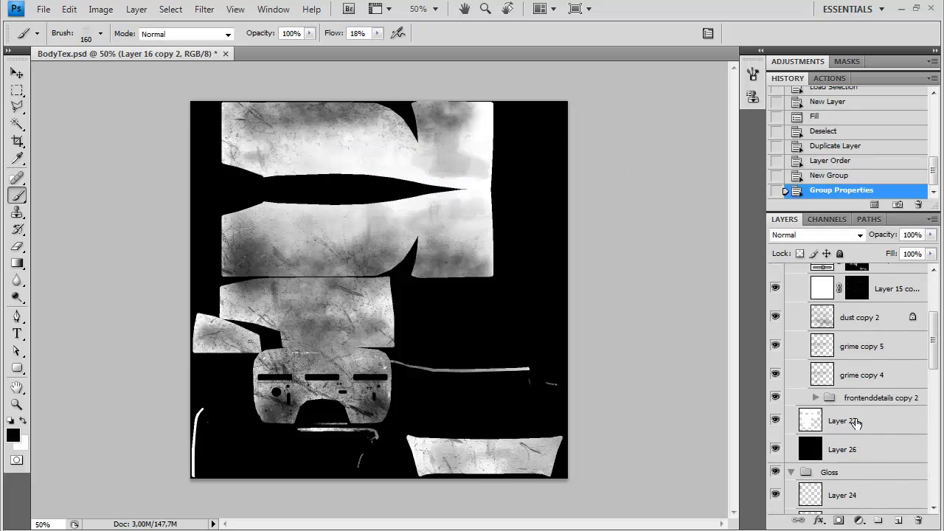
pyautogui.keyDown('shift'); pyautogui.click(844, 428); pyautogui.keyUp('shift')
pyautogui.moveTo(844, 428); pyautogui.dragTo(833, 331)
# Duplicate the specular extradash copy group and place the duplicate above bodypaint in the Reflect group.
pyautogui.scroll(-6, 836, 450)
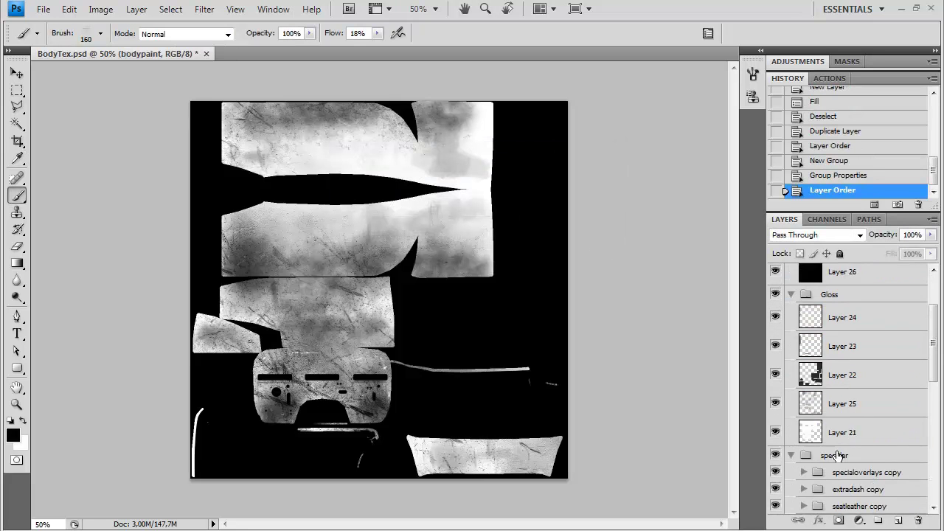
pyautogui.moveTo(860, 452); pyautogui.dragTo(866, 238)
pyautogui.moveTo(879, 327); pyautogui.dragTo(879, 327)
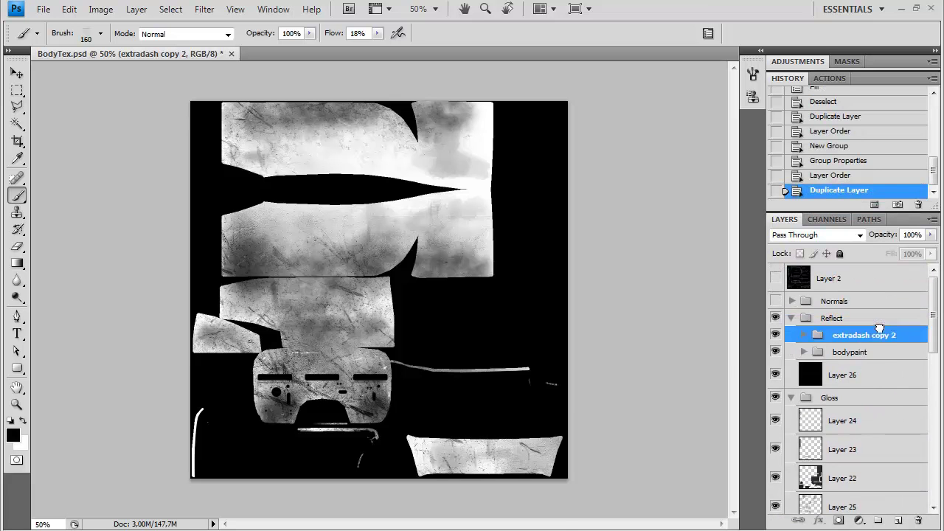
pyautogui.hotkey('ctrl', '+')
pyautogui.moveTo(445, 241); pyautogui.dragTo(581, 313)
# Darken Layer 5 copy 2 in the extradash copy 2 group with a Brightness/Contrast adjustment.
pyautogui.click(804, 335)
pyautogui.scroll(-3, 816, 361)
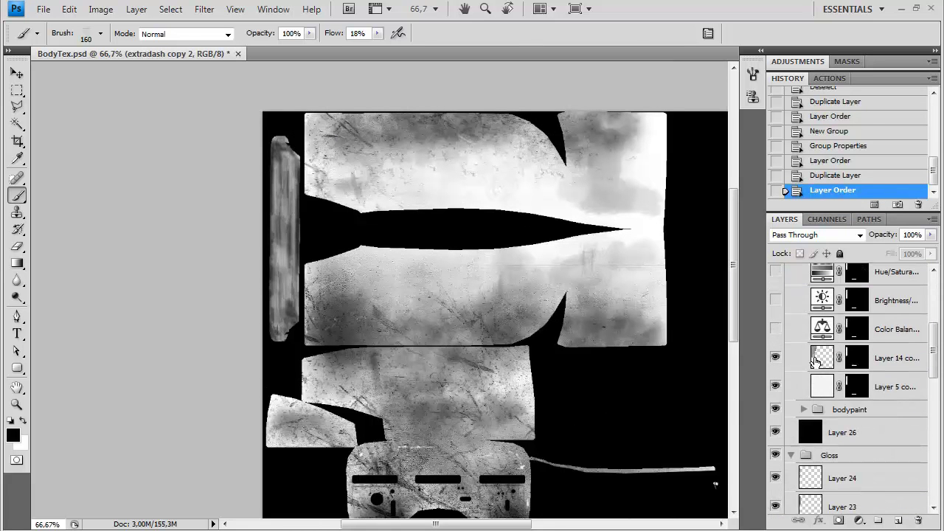
pyautogui.click(101, 9)
pyautogui.moveTo(158, 40)
pyautogui.click(347, 63)
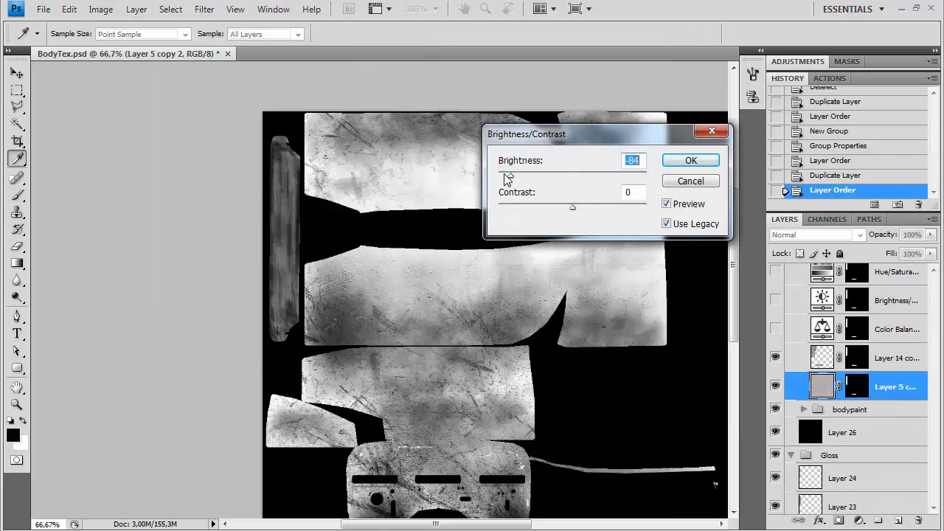
pyautogui.click(690, 162)
# Export the reflection map as a Targa file named BodyReflect in the img folder.
pyautogui.hotkey('ctrl', 'shift', 's')
pyautogui.click(458, 346)
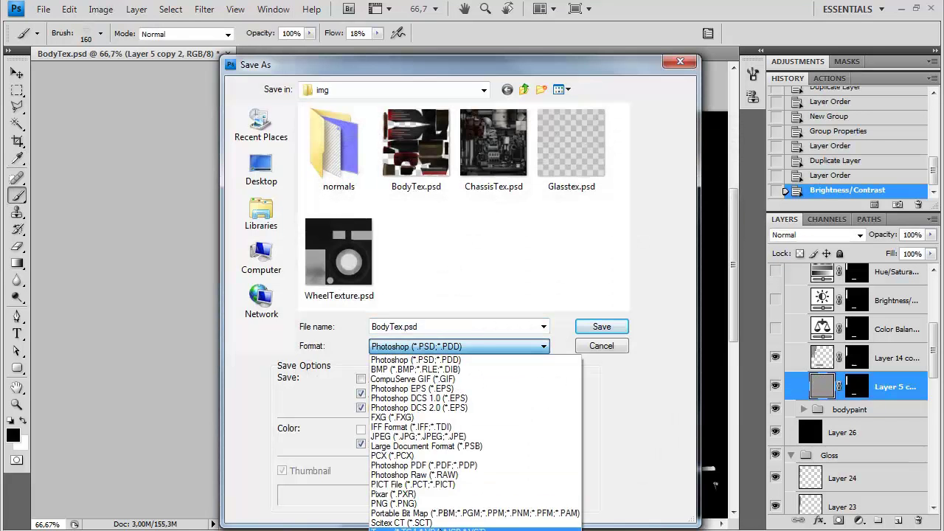
pyautogui.click(413, 516)
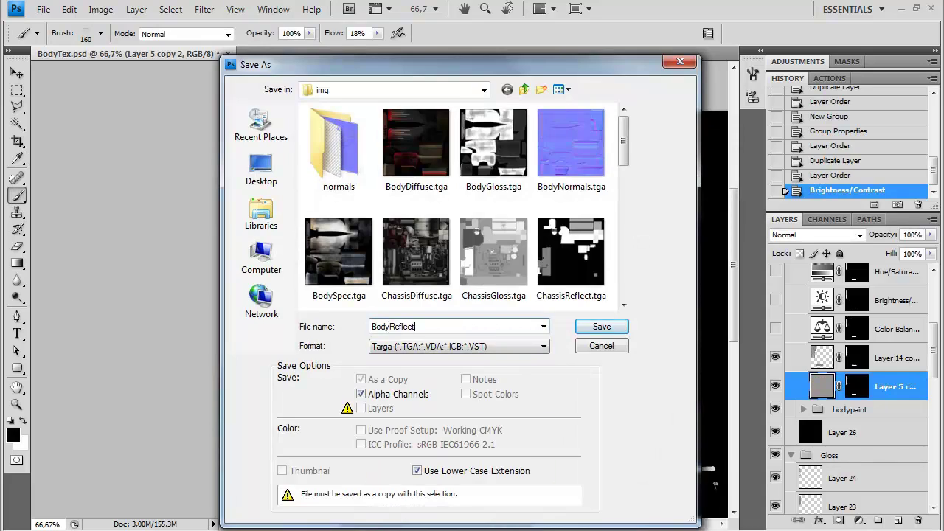
pyautogui.write('BodyReflect')
pyautogui.press('Return')
pyautogui.press('Return')
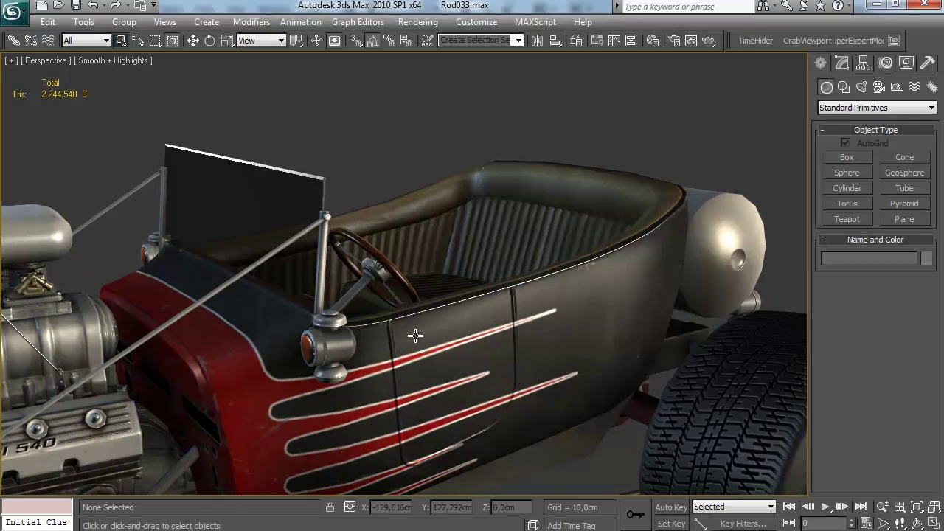
# In 3ds Max, assign BodyReflect.tga as the Reflect Map of the 07 - Default material.
pyautogui.press('m')
pyautogui.scroll(-10, 662, 460)
pyautogui.click(625, 426)
pyautogui.scroll(-1, 543, 168)
pyautogui.doubleClick(543, 168)
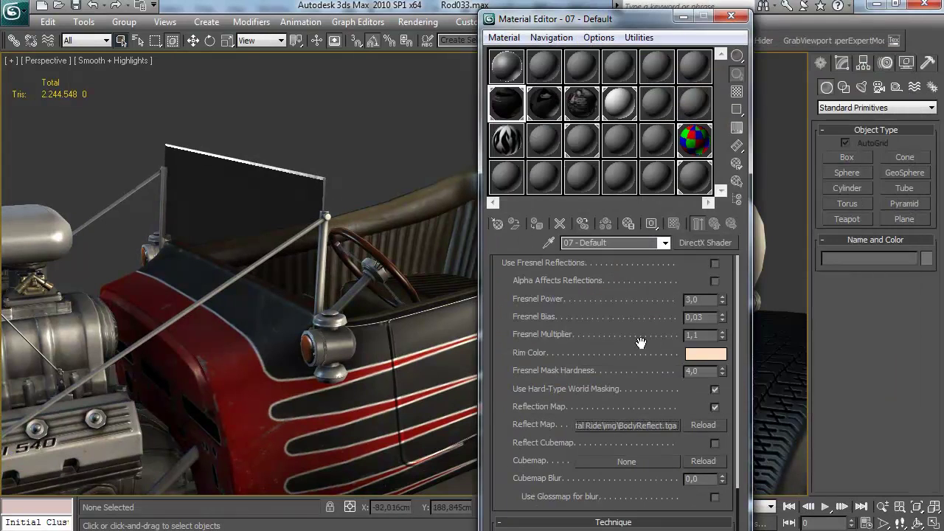
# Enable Fresnel reflections on the 07 - Default material, set Fresnel Bias to 0,06, and check the body from several angles.
pyautogui.scroll(1, 639, 330)
pyautogui.keyDown('alt'); pyautogui.moveTo(370, 330); pyautogui.dragTo(313, 284, button='middle'); pyautogui.keyUp('alt')
pyautogui.moveTo(723, 339); pyautogui.dragTo(723, 336)
pyautogui.keyDown('alt'); pyautogui.moveTo(258, 321); pyautogui.dragTo(246, 349, button='middle'); pyautogui.keyUp('alt')
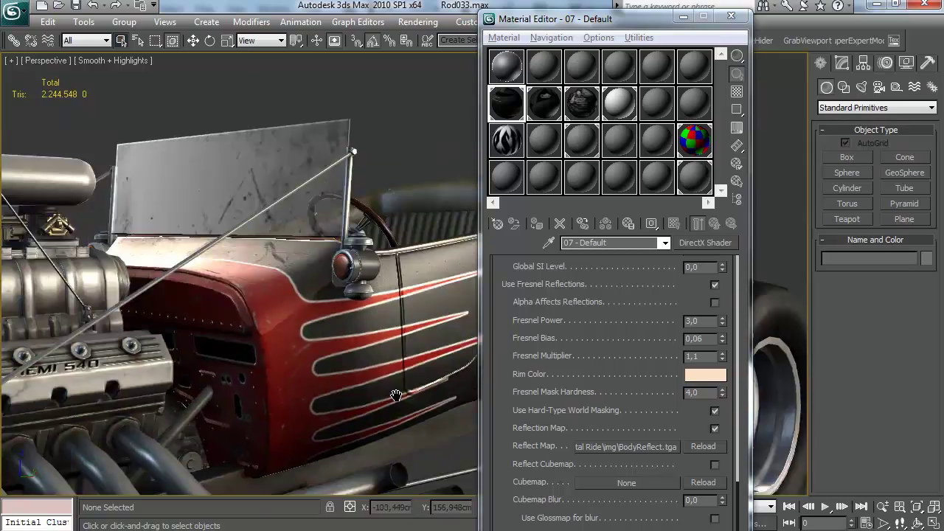
pyautogui.keyDown('alt'); pyautogui.moveTo(396, 396); pyautogui.dragTo(253, 361, button='middle'); pyautogui.keyUp('alt')
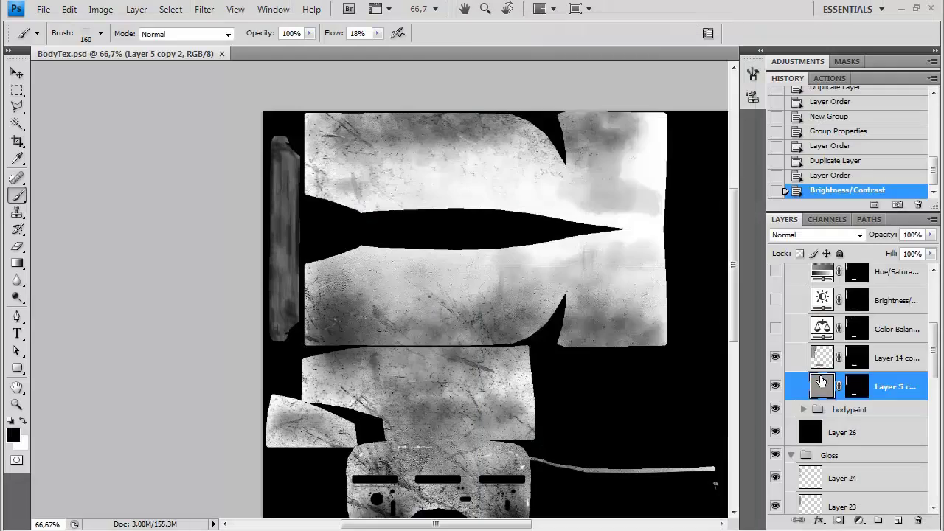
# Back in Photoshop, duplicate the specular specialoverlays copy group and place the duplicate at the top of the Reflect group.
pyautogui.scroll(5, 857, 385)
pyautogui.scroll(-5, 857, 385)
pyautogui.scroll(3, 857, 385)
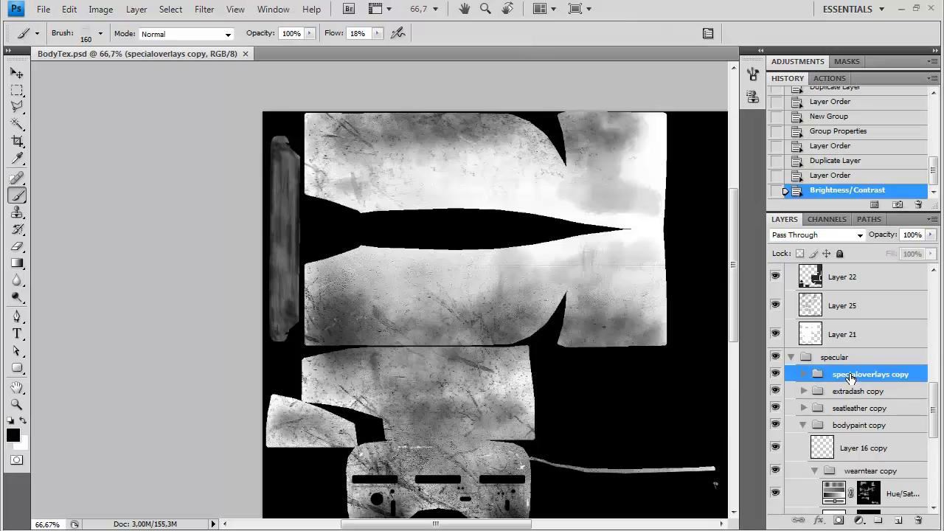
pyautogui.moveTo(895, 503); pyautogui.dragTo(898, 520)
pyautogui.moveTo(875, 356); pyautogui.dragTo(876, 236)
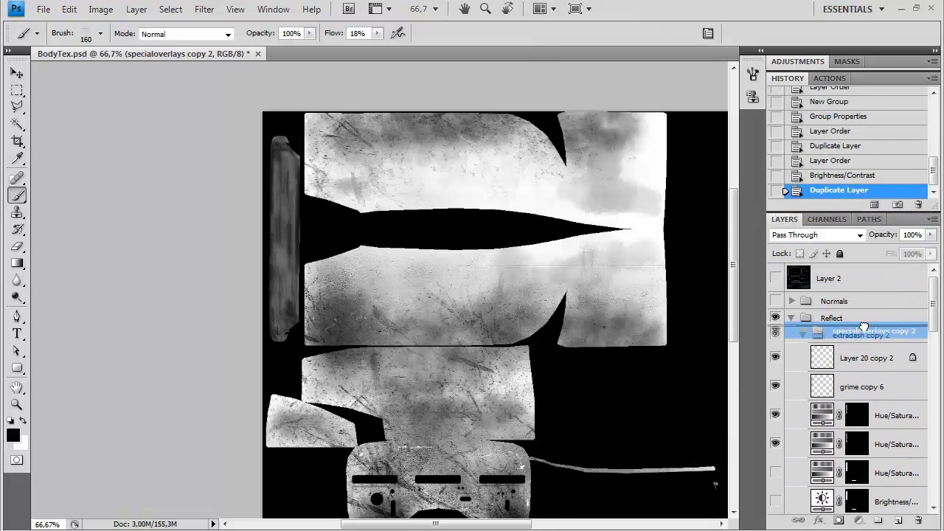
pyautogui.moveTo(865, 325); pyautogui.dragTo(863, 332)
pyautogui.hotkey('ctrl', '-')
# Export the updated reflection map as a Targa file, replacing BodyReflect.tga.
pyautogui.hotkey('ctrl', 'shift', 's')
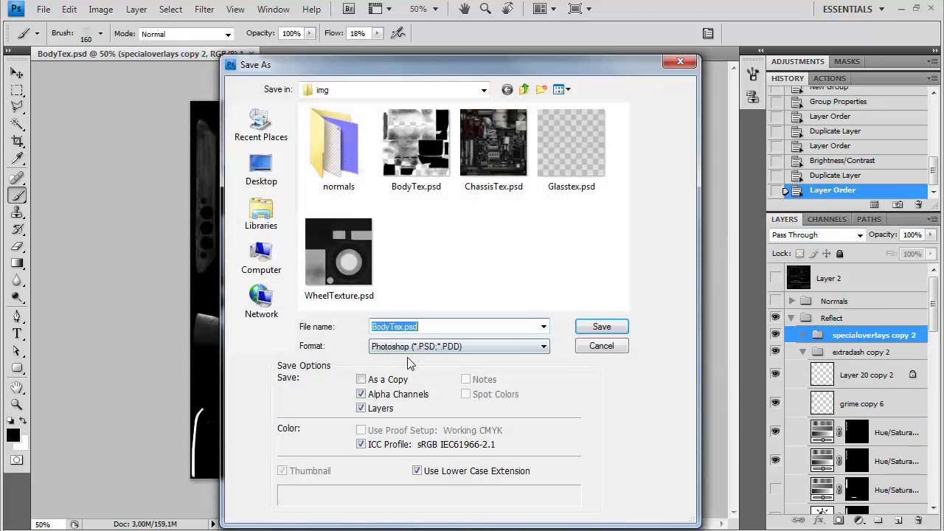
pyautogui.click(523, 351)
pyautogui.click(472, 529)
pyautogui.doubleClick(353, 261)
pyautogui.click(445, 213)
# Collapse the Reflect group and toggle its visibility to compare it with the gloss map beneath.
pyautogui.click(792, 317)
pyautogui.click(775, 317)
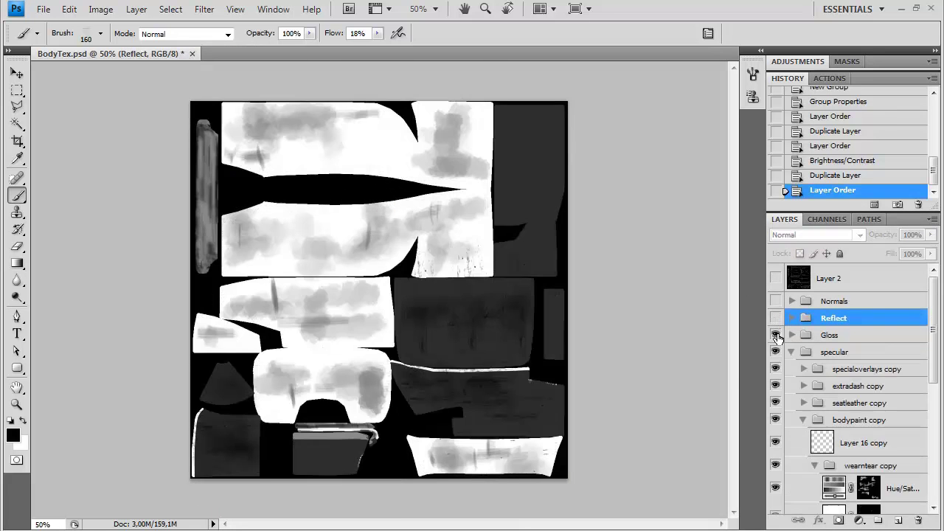
pyautogui.click(775, 317)
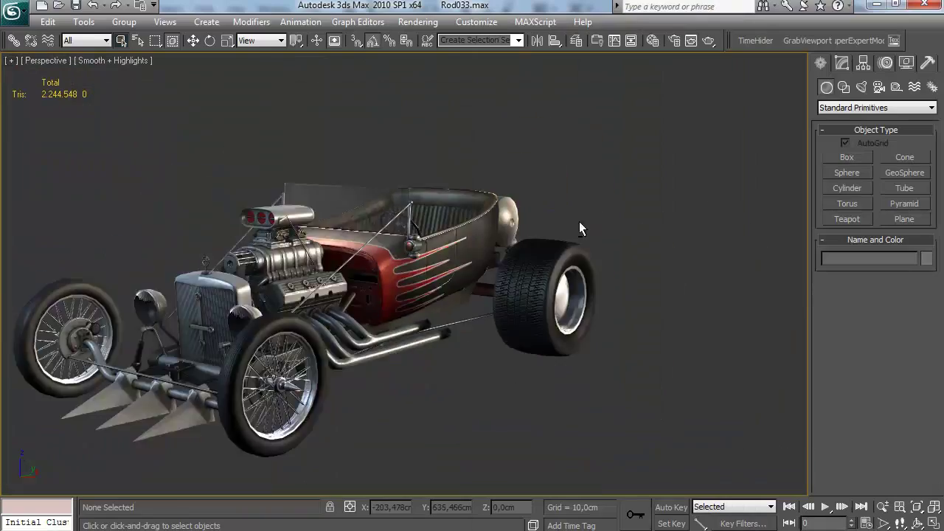
# In 3ds Max, examine the reflections on the hot rod's body from near and far.
pyautogui.keyDown('alt'); pyautogui.moveTo(579, 221); pyautogui.dragTo(564, 284, button='middle'); pyautogui.keyUp('alt')
pyautogui.scroll(4, 392, 248)
pyautogui.scroll(-3, 392, 249)
pyautogui.scroll(3, 514, 262)
pyautogui.scroll(3, 329, 356)
pyautogui.scroll(-2, 421, 337)
pyautogui.scroll(-2, 454, 325)
pyautogui.scroll(6, 564, 284)
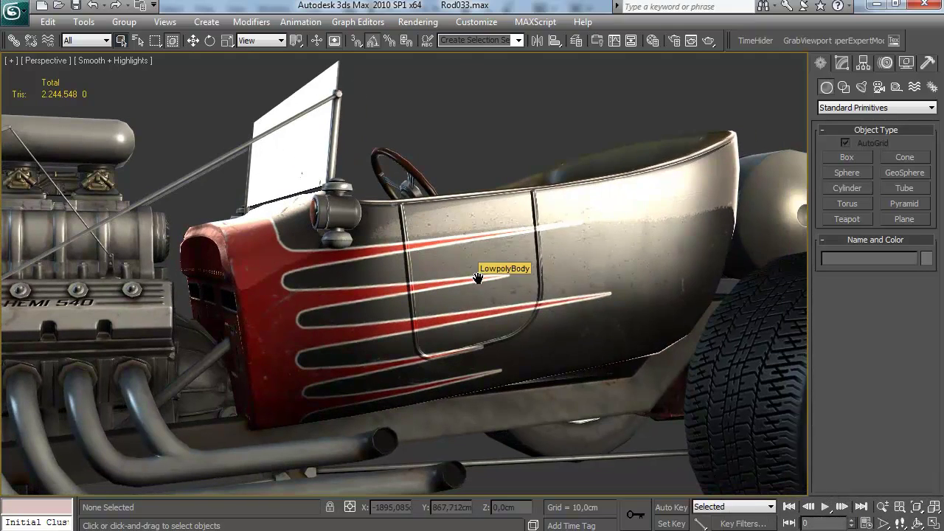
# Load LP41.dds from R:\HDRI as the Cubemap of the 07 - Default material.
pyautogui.press('m')
pyautogui.scroll(-8, 602, 299)
pyautogui.click(643, 443)
pyautogui.click(582, 81)
pyautogui.click(587, 142)
pyautogui.doubleClick(604, 178)
pyautogui.doubleClick(560, 135)
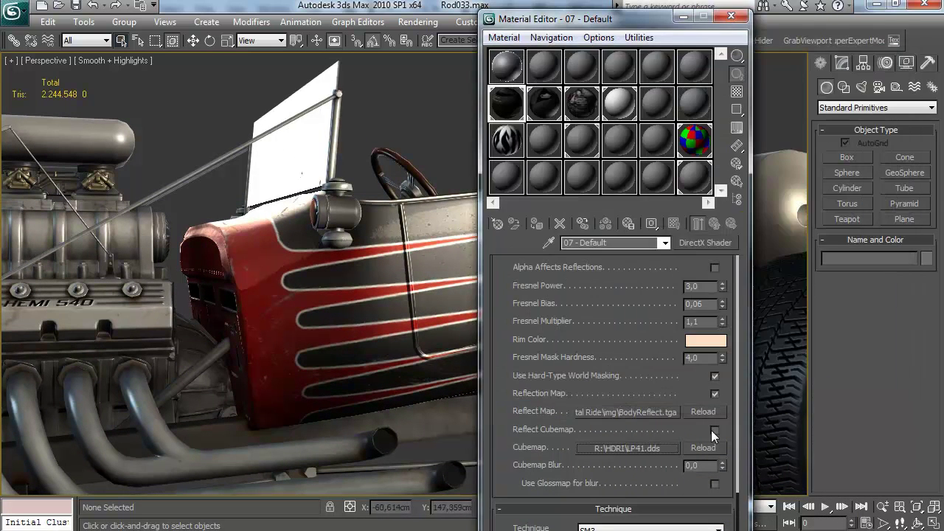
# Enable the 07 - Default material's Reflect Cubemap with gloss map blur, and set its Fresnel Multiplier to 1,0.
pyautogui.click(714, 430)
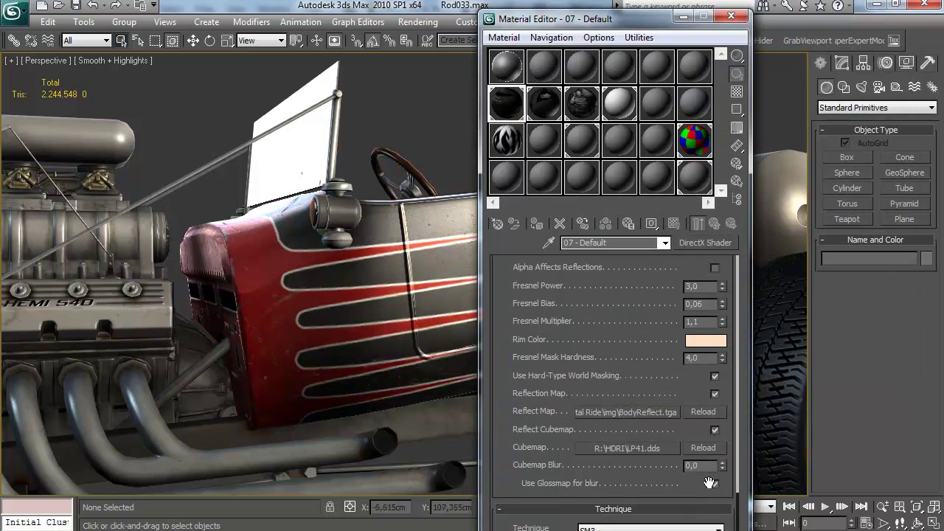
pyautogui.click(714, 484)
pyautogui.click(723, 325)
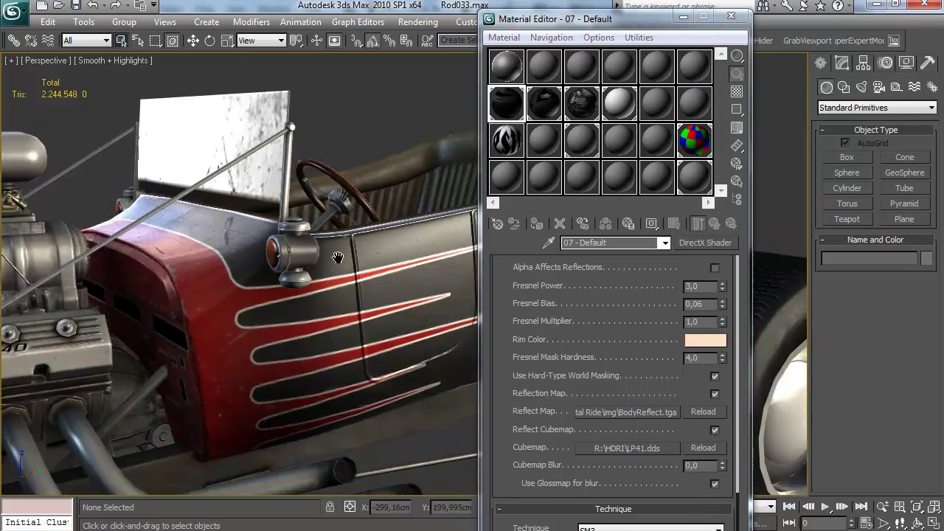
# Tune the body material's Fresnel reflections to a Fresnel Power of 6,1 and a Fresnel Bias of 0,09.
pyautogui.moveTo(724, 305); pyautogui.dragTo(723, 295)
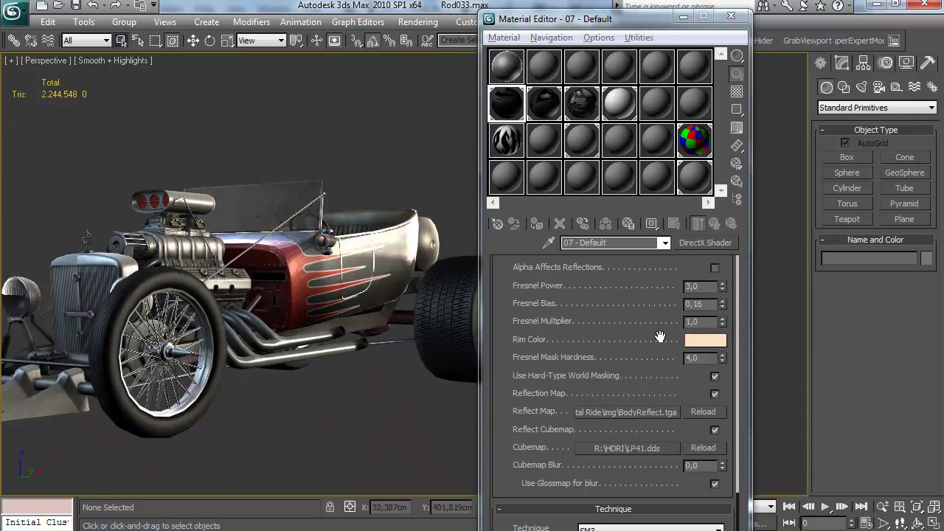
pyautogui.click(724, 308)
pyautogui.moveTo(724, 308); pyautogui.dragTo(723, 315)
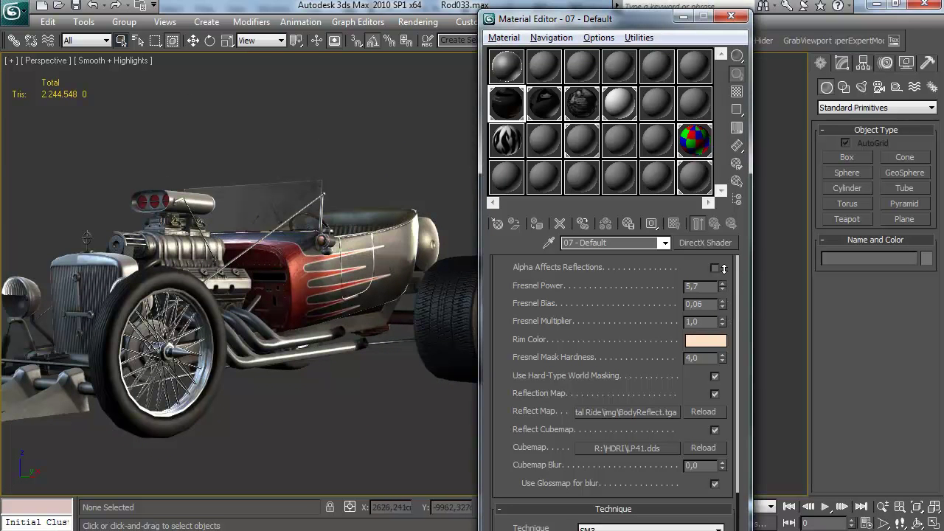
pyautogui.click(722, 301)
pyautogui.click(723, 301)
pyautogui.click(723, 301)
# Examine the cubemap reflections on the hot rod's body from the opposite side, up close and from a distance.
pyautogui.keyDown('alt'); pyautogui.moveTo(398, 309); pyautogui.dragTo(198, 301, button='middle'); pyautogui.keyUp('alt')
pyautogui.scroll(5, 204, 295)
pyautogui.moveTo(315, 306); pyautogui.dragTo(225, 278, button='middle')
pyautogui.scroll(5, 255, 295)
pyautogui.scroll(-5, 225, 278)
pyautogui.moveTo(284, 274); pyautogui.dragTo(352, 280, button='middle')
pyautogui.scroll(-4, 338, 279)
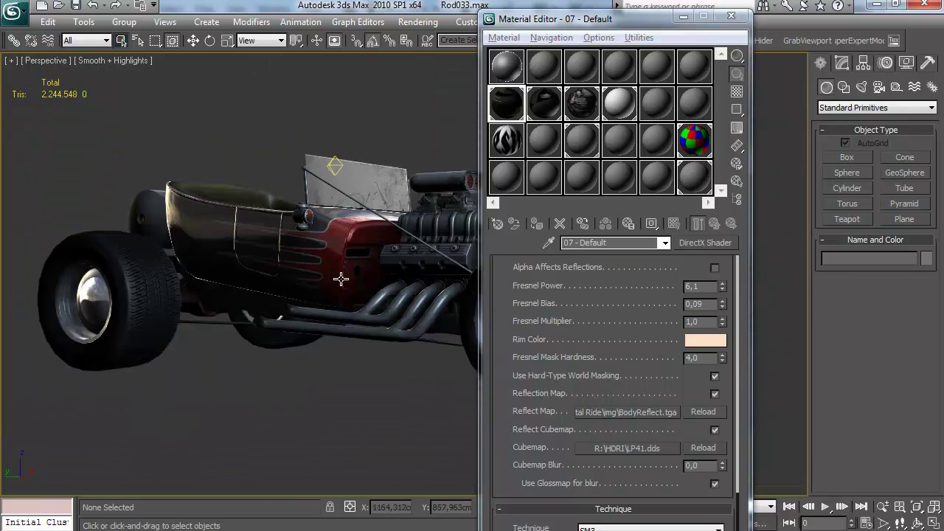
# Close the Material Editor and save the scene with the whole hot rod framed from its front corner.
pyautogui.click(731, 16)
pyautogui.keyDown('alt'); pyautogui.moveTo(588, 189); pyautogui.dragTo(662, 310, button='middle'); pyautogui.keyUp('alt')
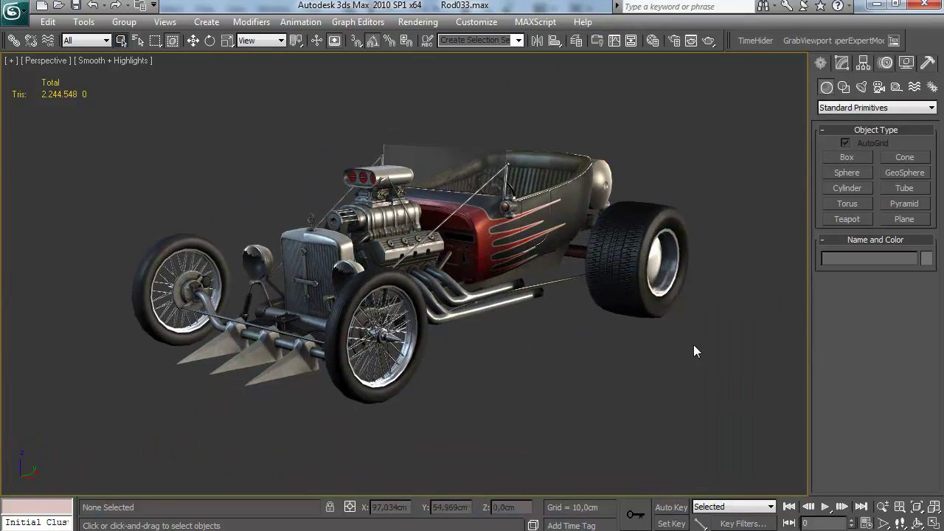
pyautogui.moveTo(505, 398); pyautogui.dragTo(497, 341)
pyautogui.moveTo(497, 342); pyautogui.dragTo(482, 348, button='middle')
pyautogui.rightClick(525, 373)
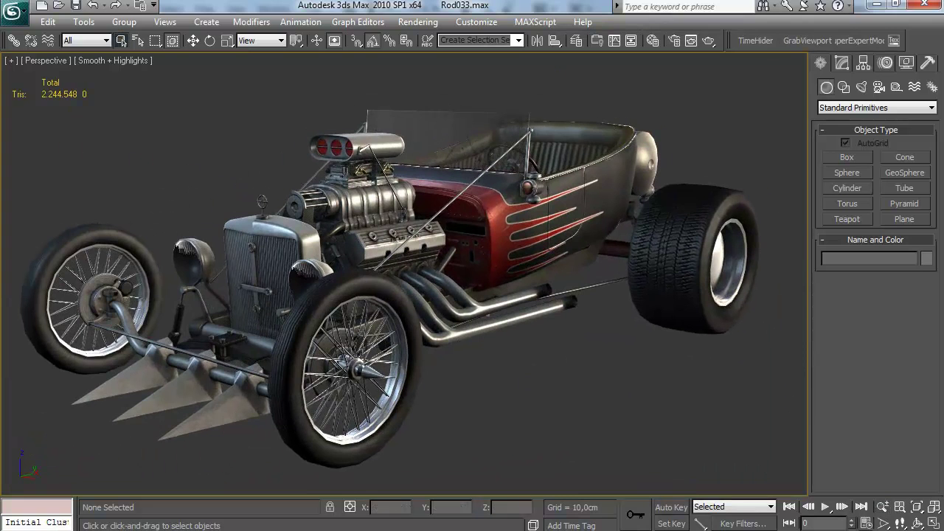
pyautogui.click(15, 11)
pyautogui.click(42, 141)
# Switch to Photoshop and hide the specular group in BodyTex.psd to show the Diffuse texture.
pyautogui.hotkey('alt', 'Tab')
pyautogui.click(775, 351)
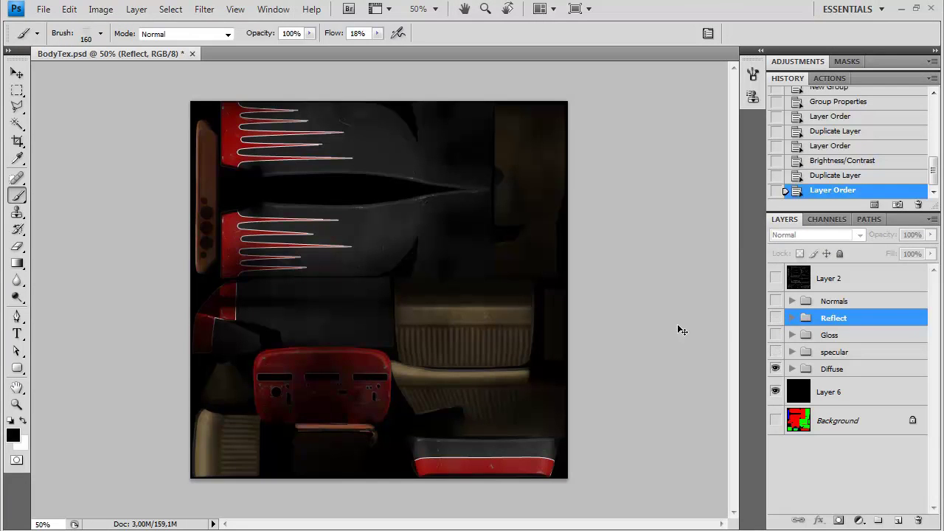